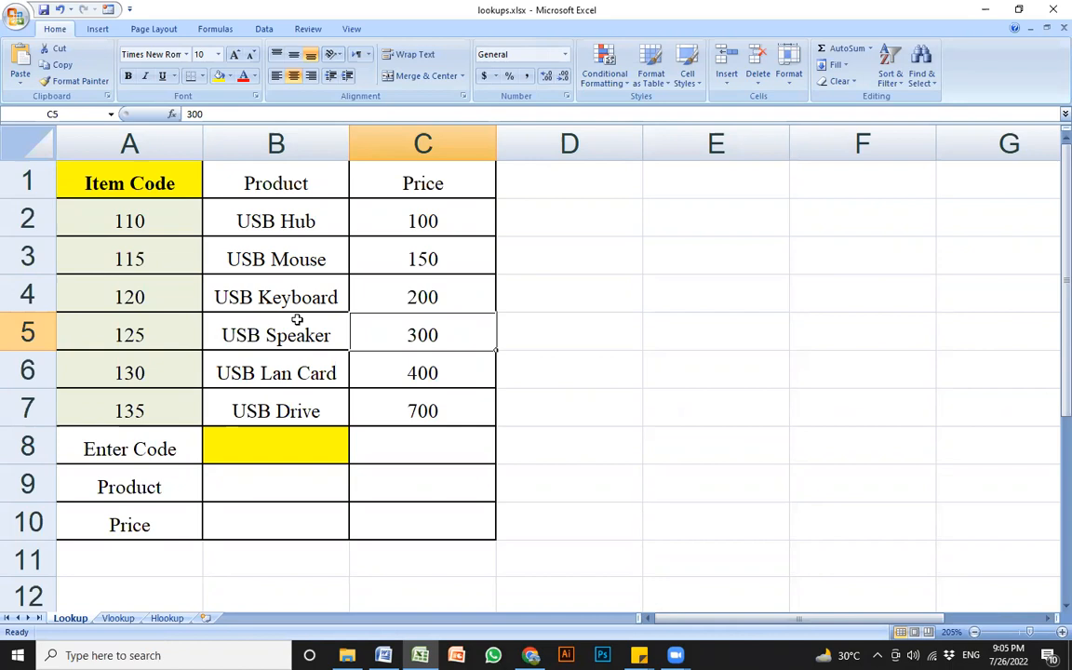
# - Examine the item codes in column A of the Lookup sheet, from A2 down to A7
pyautogui.keyDown('ctrl'); pyautogui.scroll(2, 316, 349); pyautogui.keyUp('ctrl')
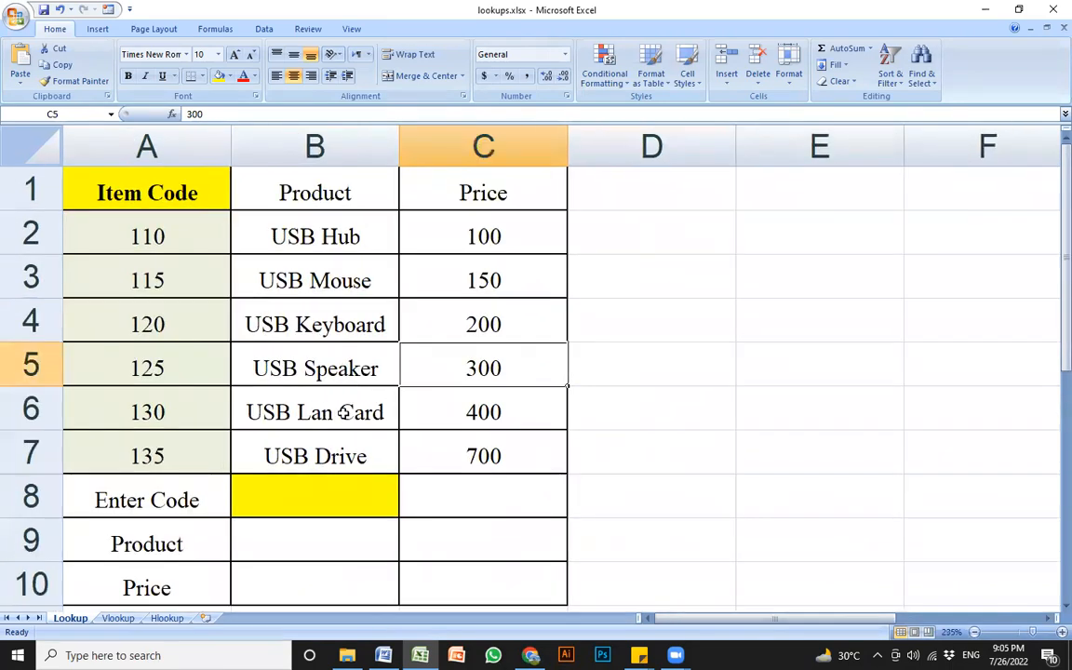
pyautogui.keyDown('ctrl'); pyautogui.scroll(-1, 287, 409); pyautogui.keyUp('ctrl')
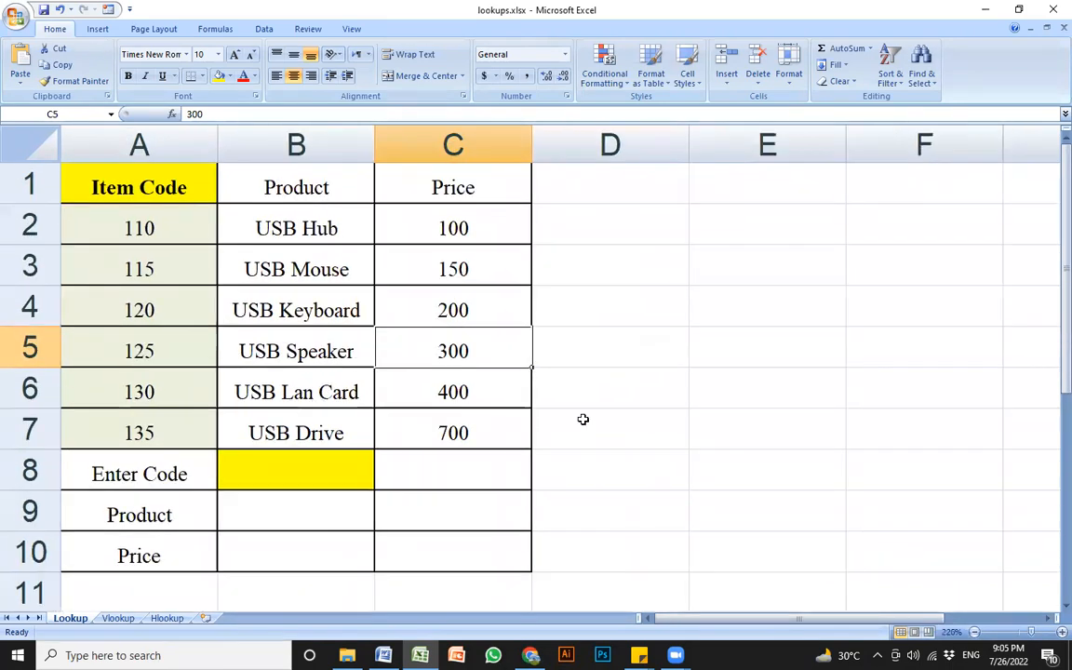
pyautogui.click(447, 430)
pyautogui.click(209, 474)
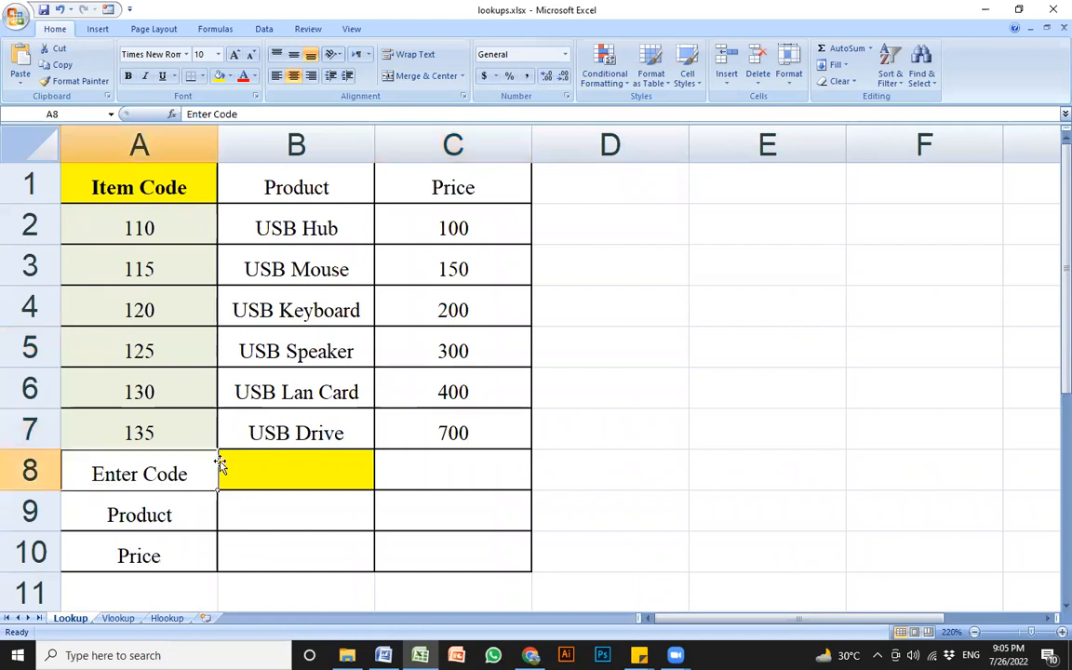
pyautogui.moveTo(127, 165); pyautogui.dragTo(141, 429)
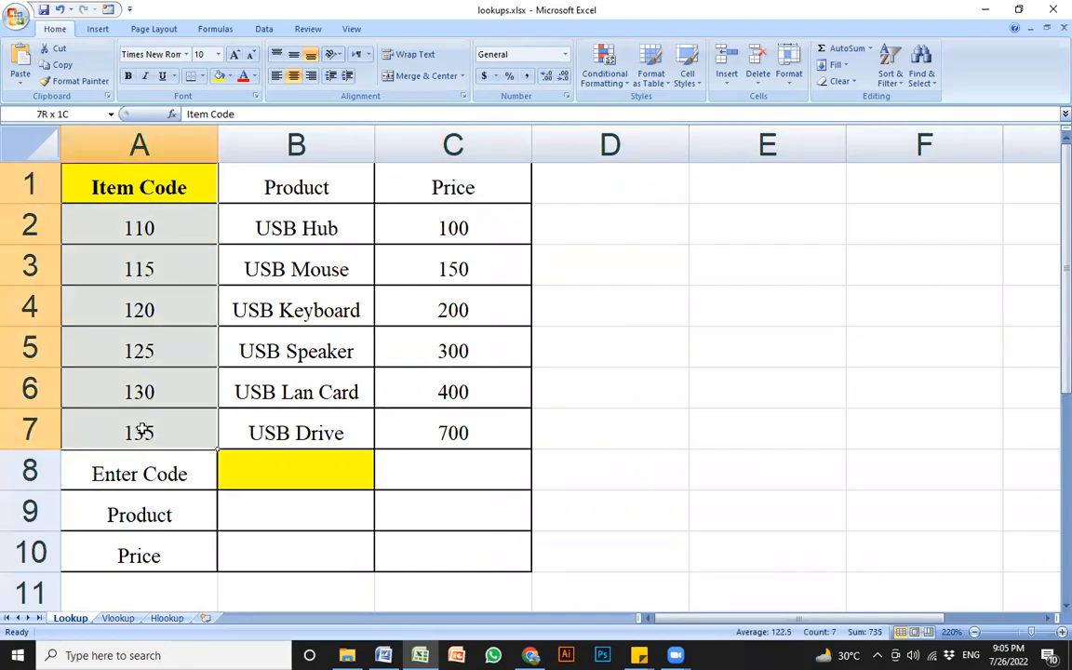
pyautogui.click(151, 228)
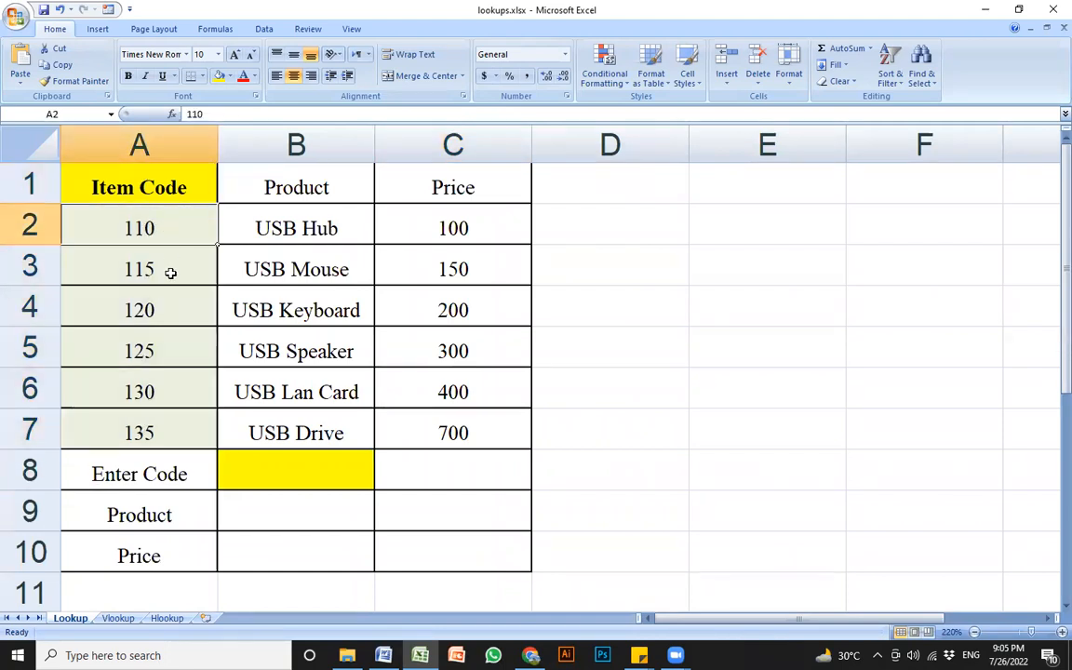
pyautogui.click(170, 264)
pyautogui.click(169, 309)
pyautogui.click(163, 353)
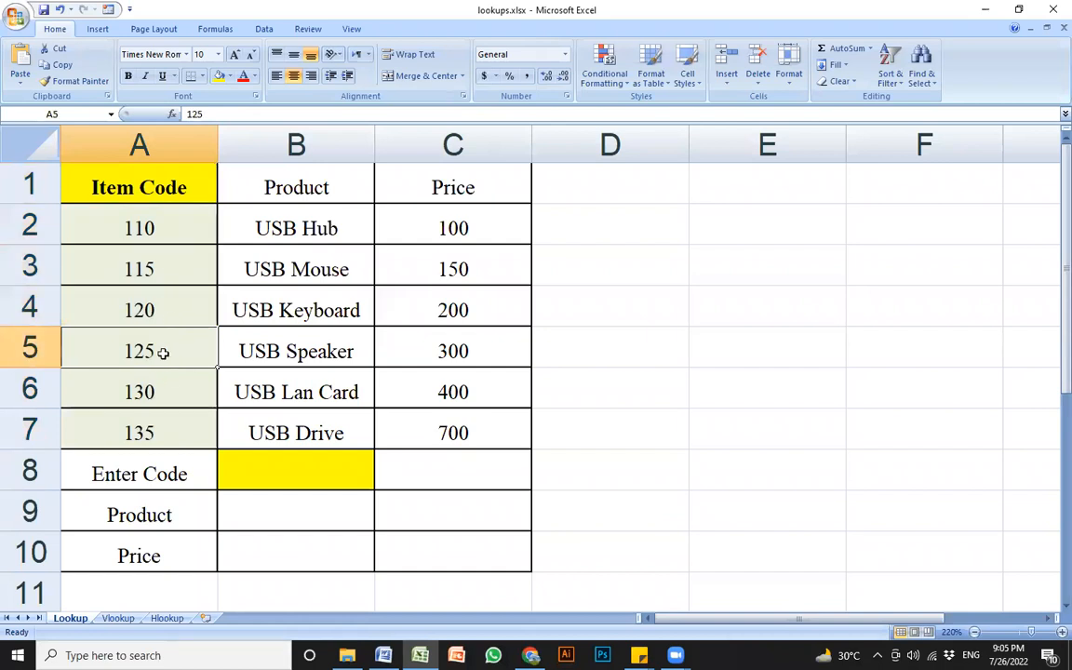
pyautogui.click(148, 389)
pyautogui.click(153, 432)
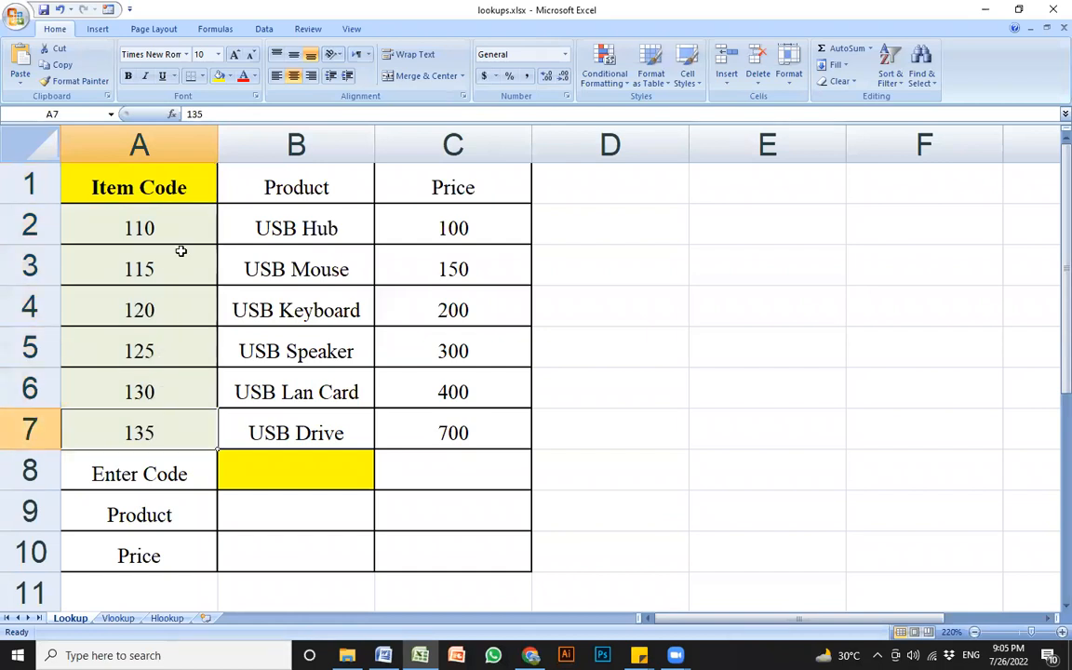
# - Examine the product names in column B and how they match the item codes beside them
pyautogui.click(178, 190)
pyautogui.click(294, 184)
pyautogui.click(274, 335)
pyautogui.click(269, 173)
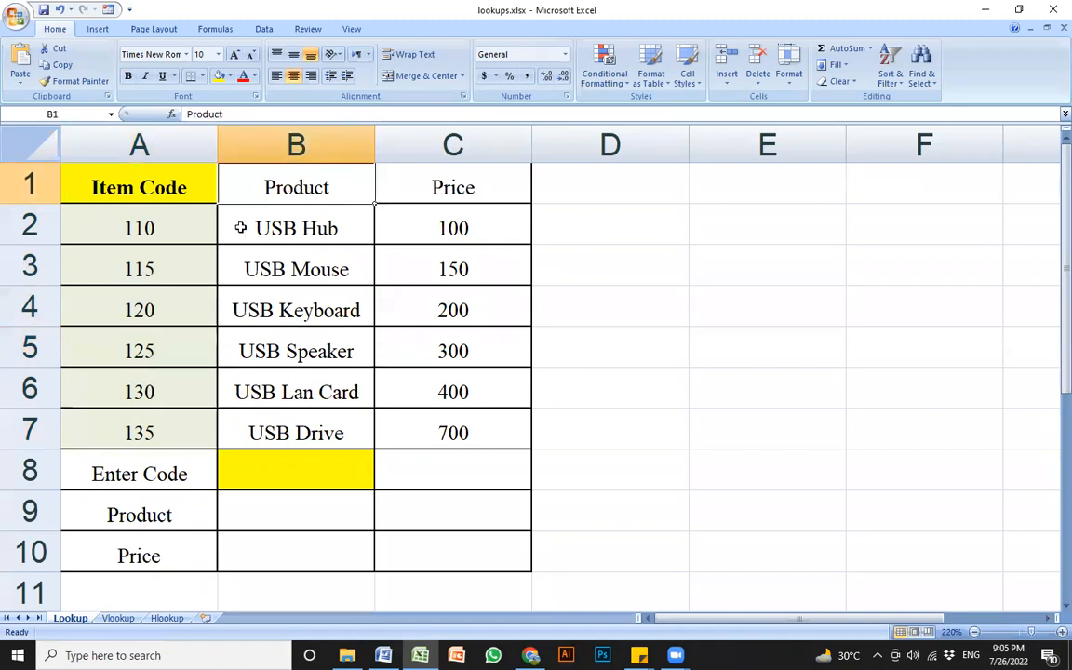
pyautogui.click(284, 221)
pyautogui.click(152, 223)
pyautogui.click(338, 233)
pyautogui.click(160, 226)
pyautogui.click(340, 232)
pyautogui.click(340, 270)
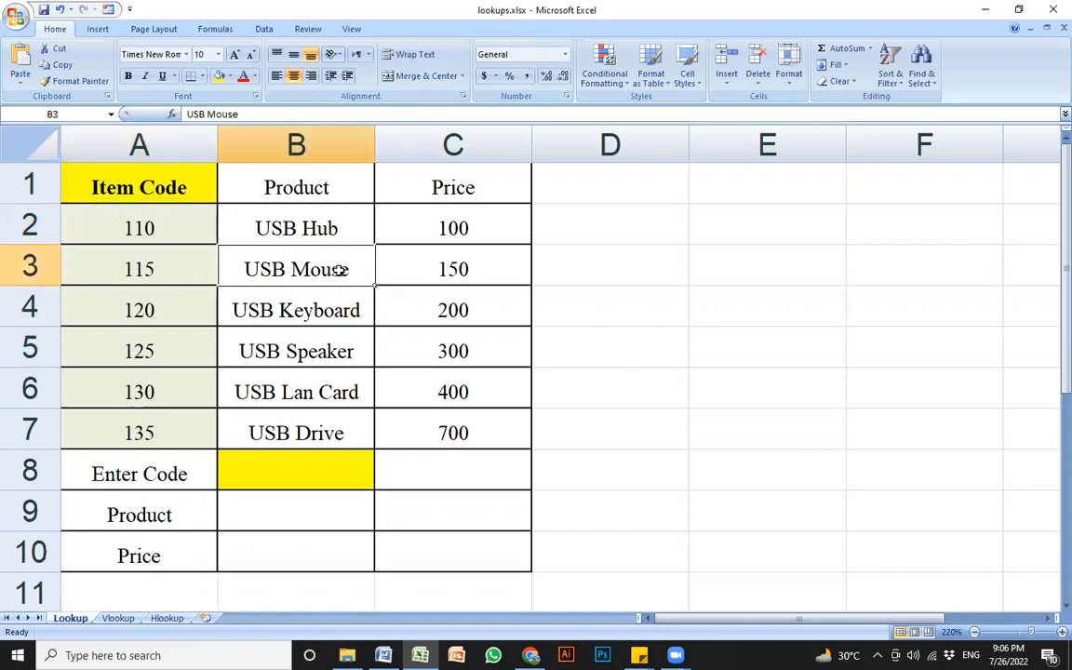
pyautogui.click(349, 308)
pyautogui.click(338, 350)
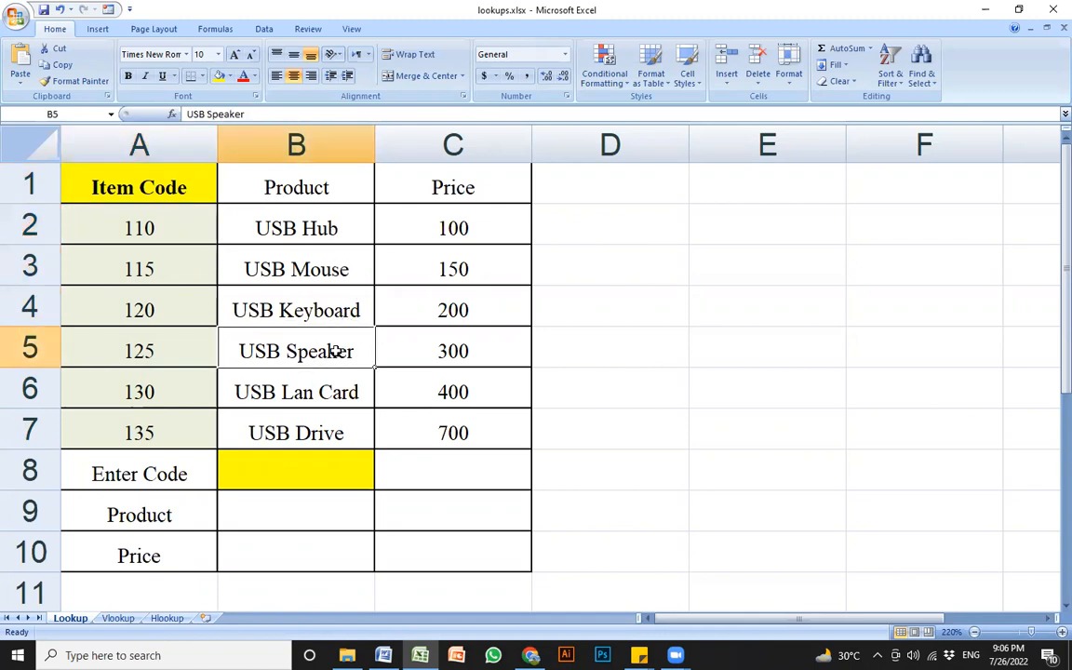
pyautogui.click(340, 392)
pyautogui.click(340, 432)
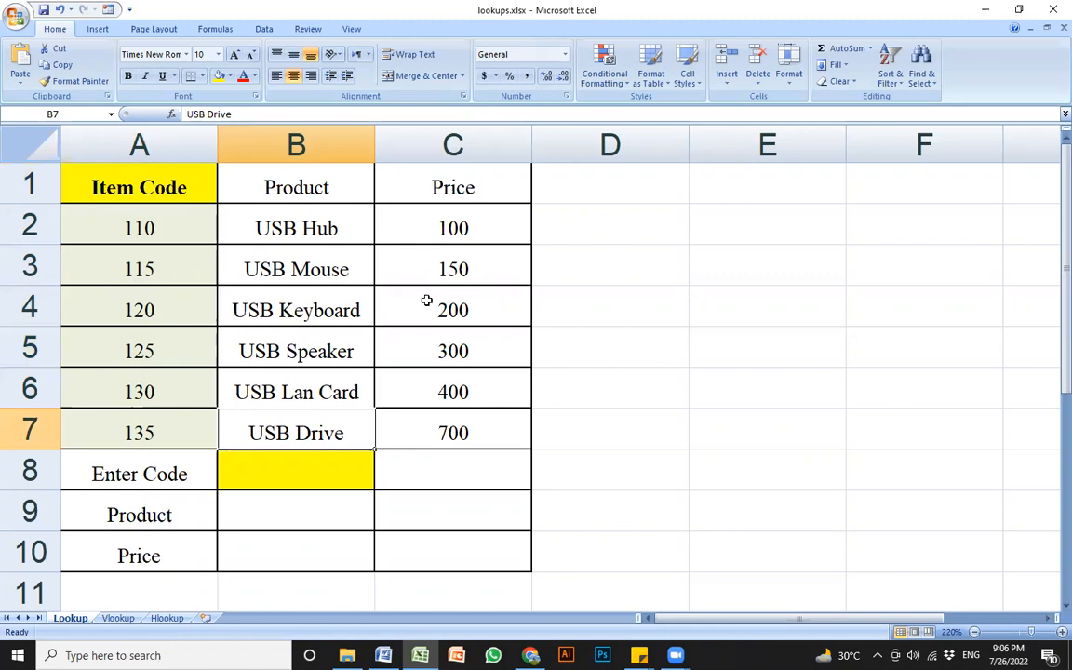
# - Examine the prices in column C for each product from row 2 to row 7
pyautogui.click(412, 173)
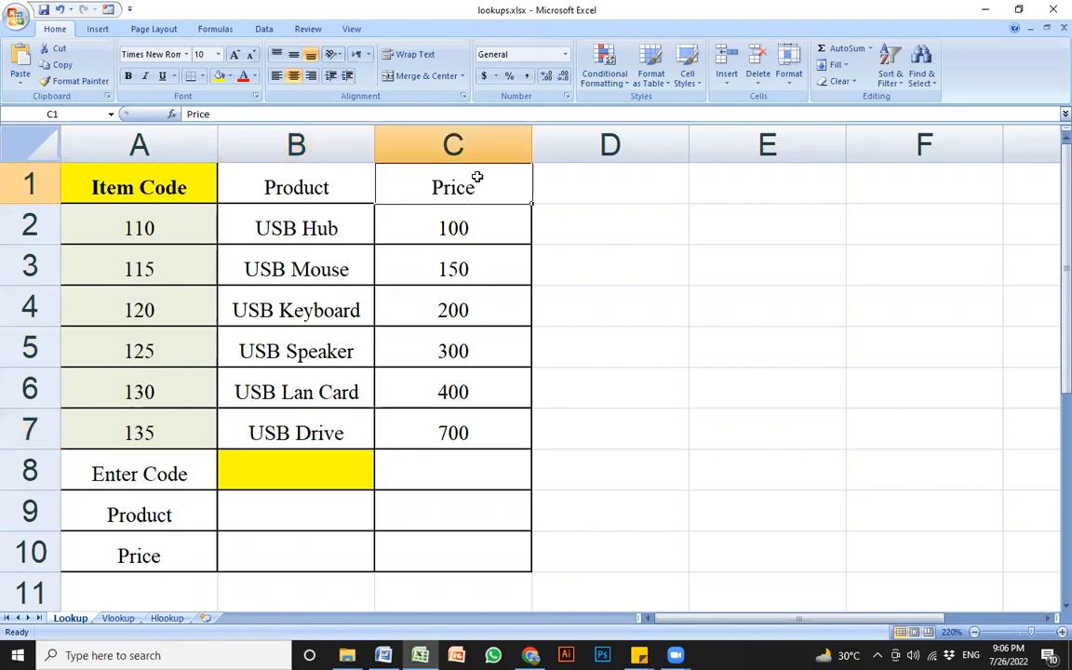
pyautogui.click(481, 247)
pyautogui.click(481, 184)
pyautogui.click(485, 234)
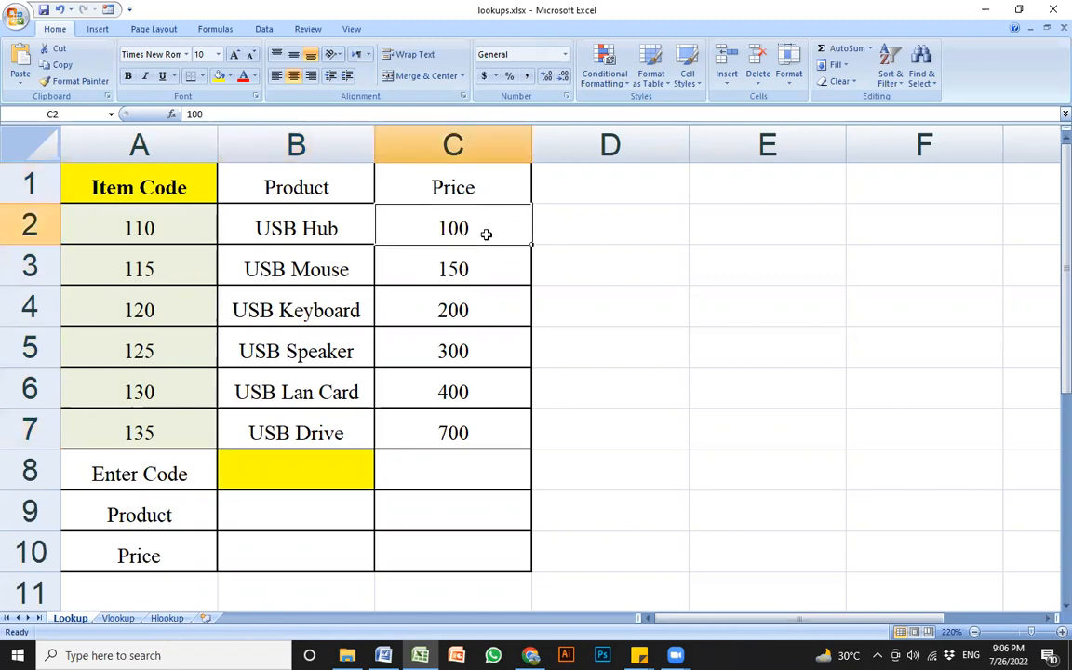
pyautogui.click(485, 276)
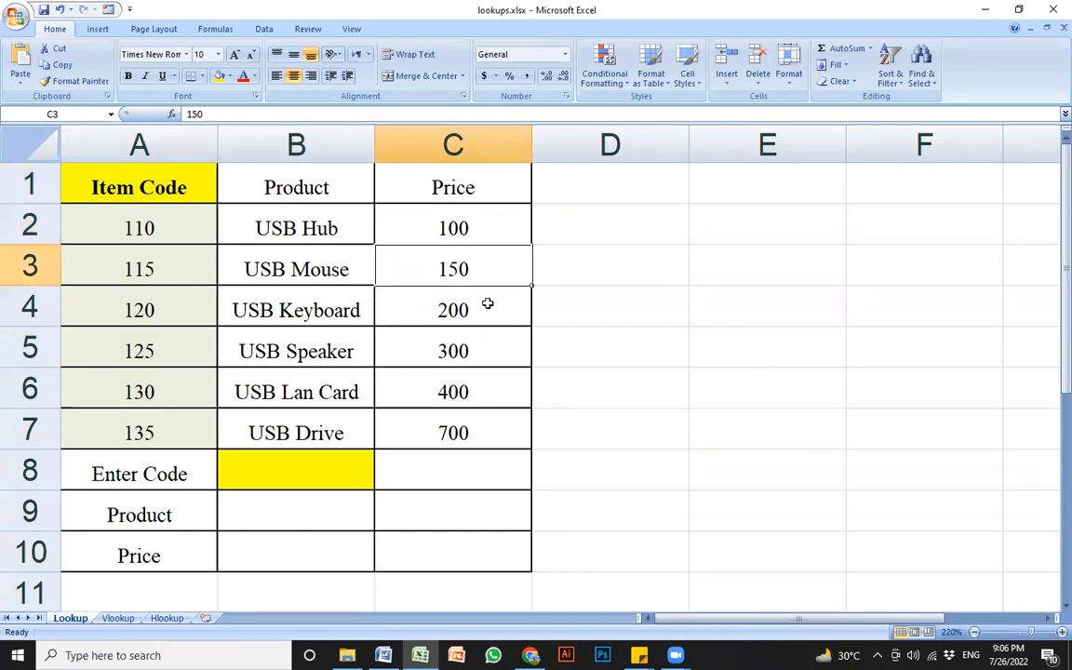
pyautogui.click(486, 309)
pyautogui.click(483, 349)
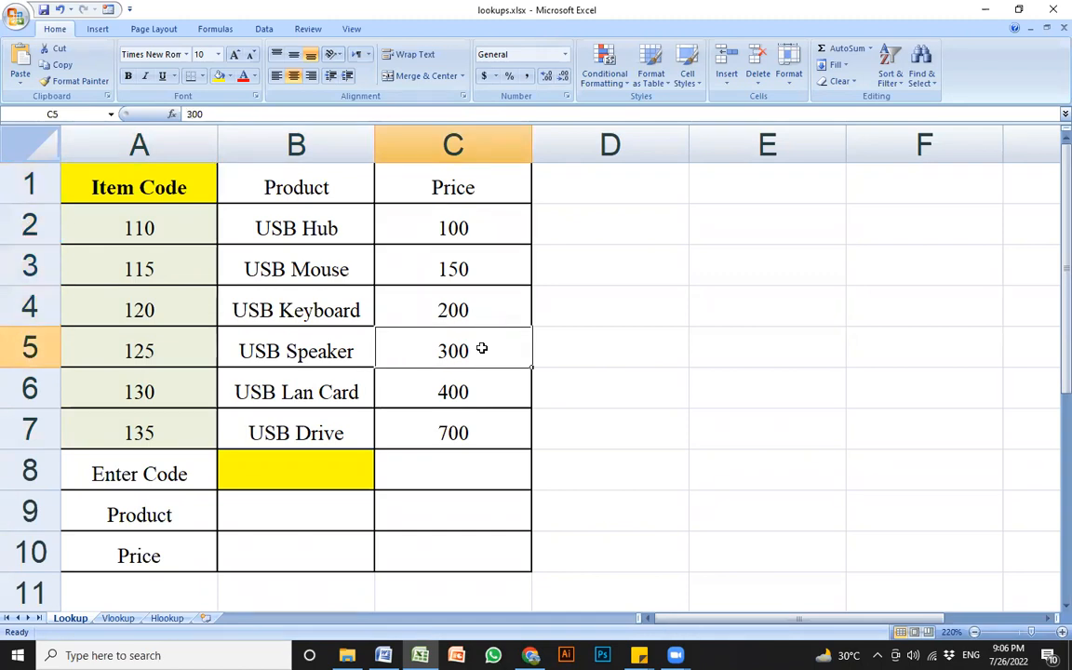
pyautogui.click(487, 396)
pyautogui.click(476, 434)
pyautogui.click(346, 365)
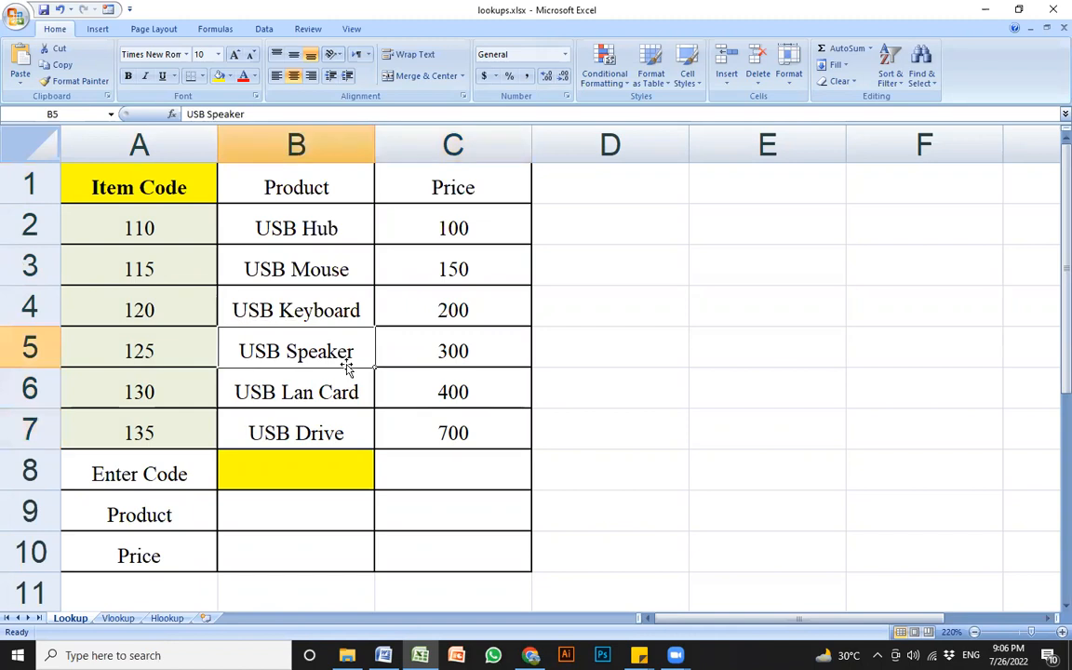
# - Review the USB Hub record in row 2 across its item code, product and price
pyautogui.click(130, 226)
pyautogui.click(277, 228)
pyautogui.click(479, 229)
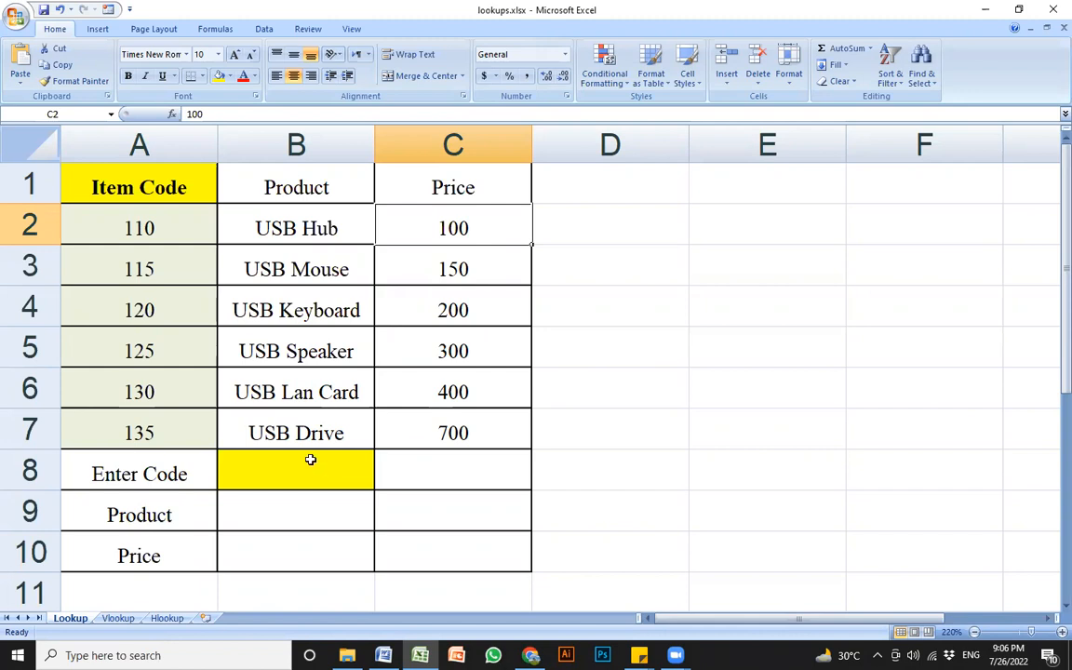
pyautogui.click(307, 229)
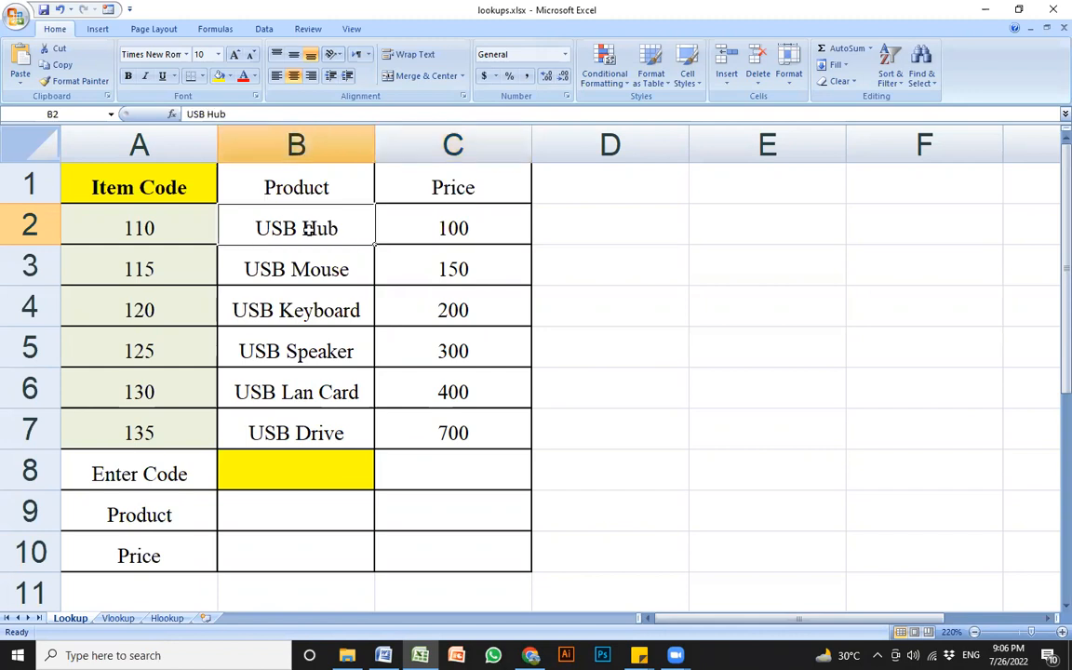
pyautogui.click(172, 228)
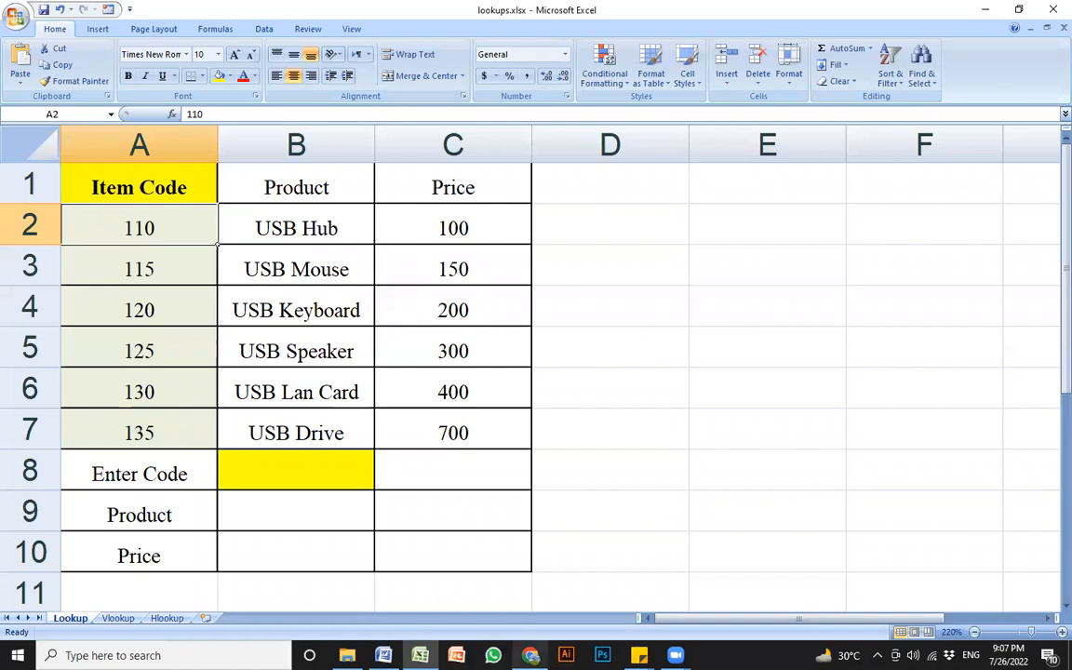
# - Switch to Chrome and search Google for "bar code reader"
pyautogui.click(531, 655)
pyautogui.write('bar')
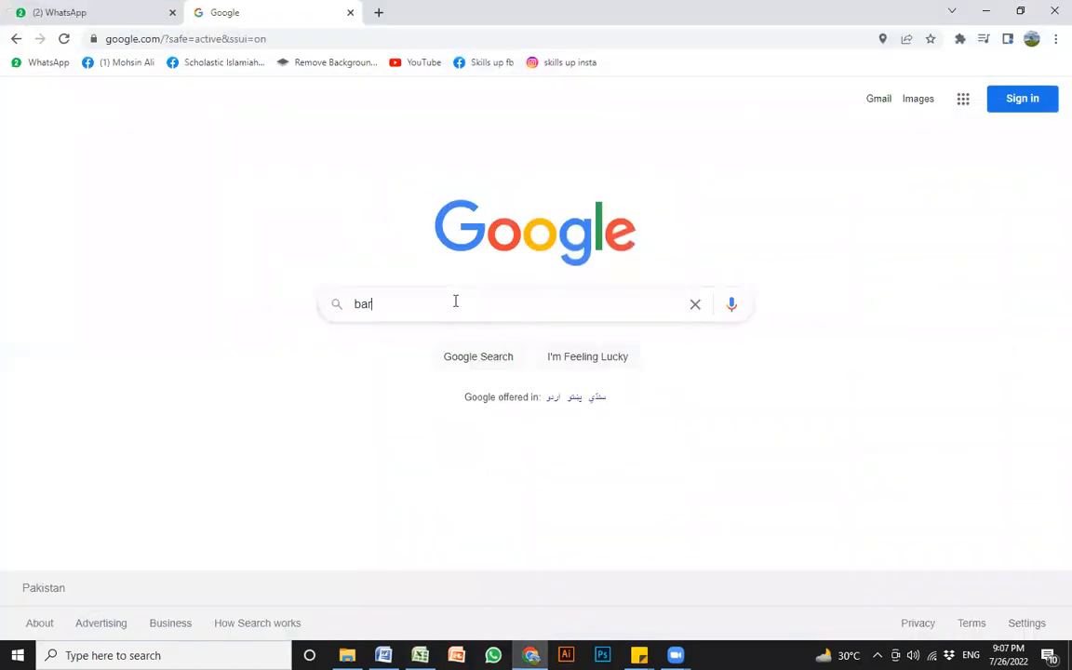
pyautogui.write(' code reader')
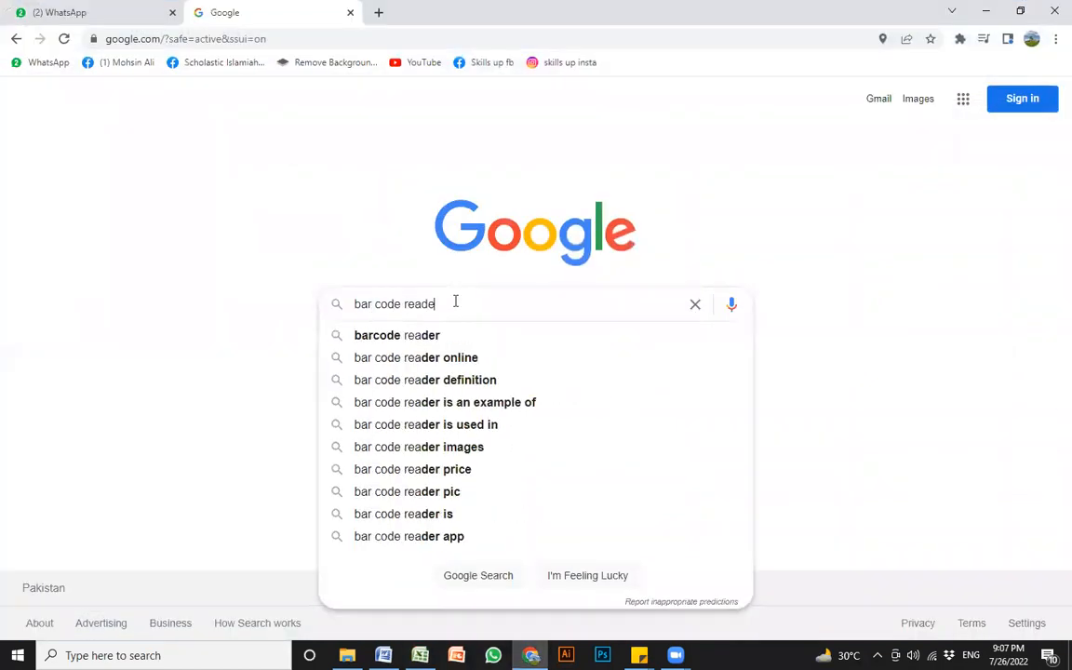
pyautogui.press('Return')
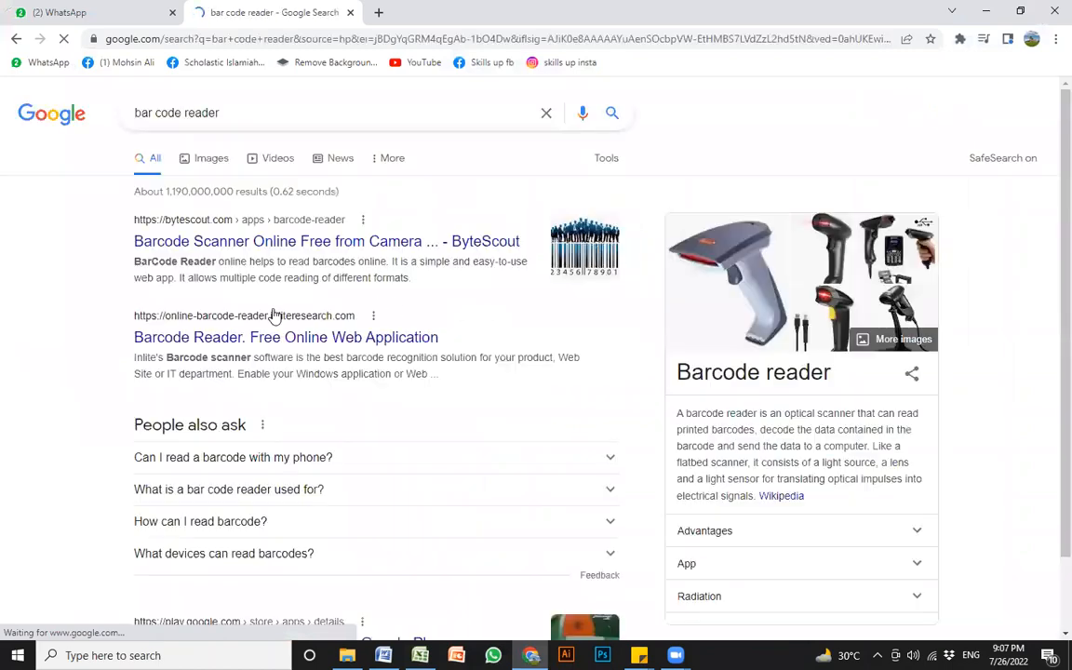
# - Show the image results for the search and preview the Business Insider and Bepoz barcode scanner pictures
pyautogui.click(207, 167)
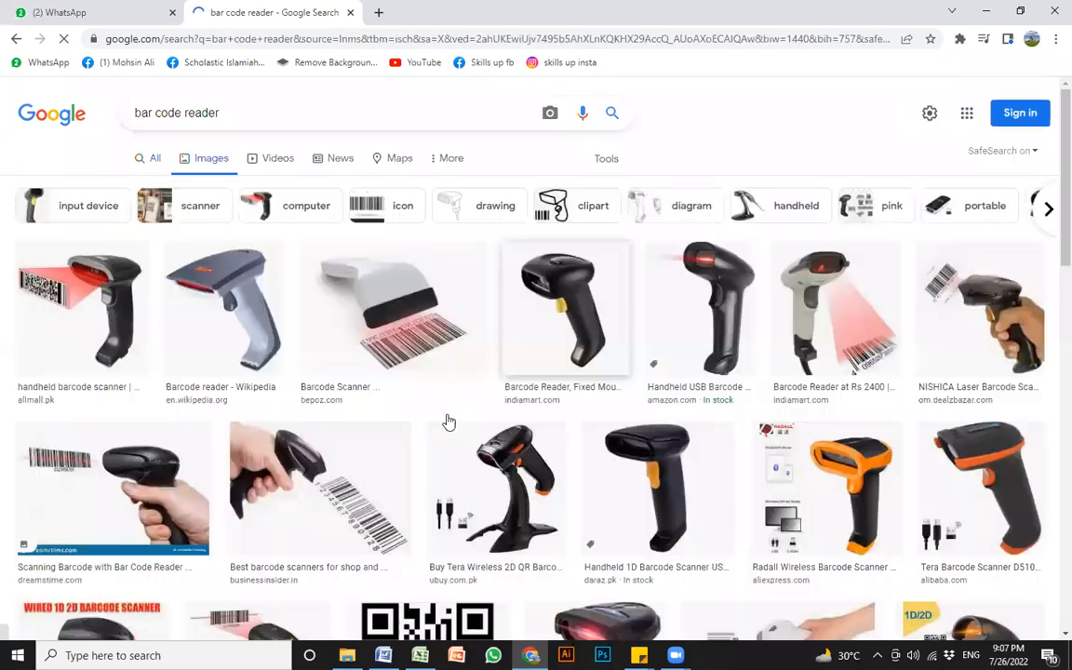
pyautogui.click(327, 451)
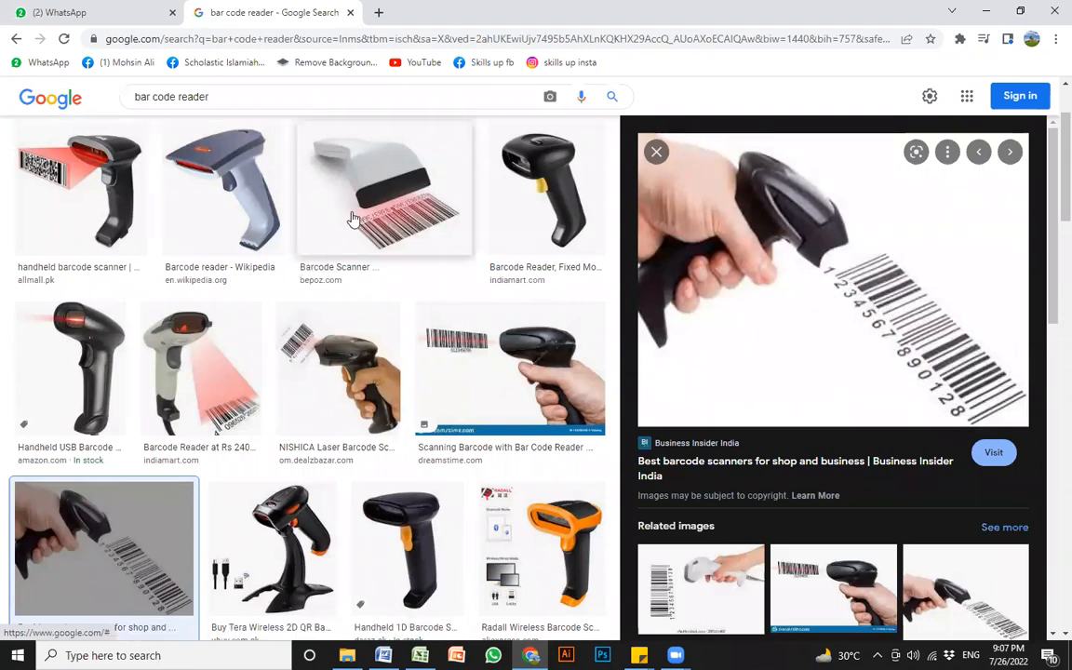
pyautogui.click(398, 205)
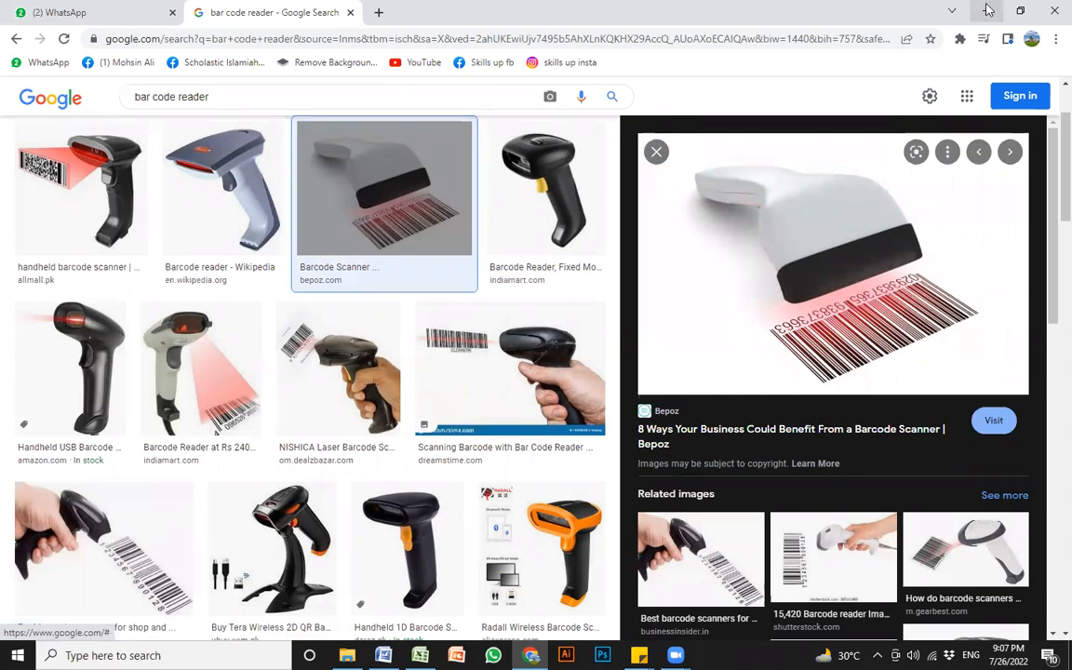
# - Switch back to the lookups.xlsx workbook in Excel and inspect the Enter Code and Product input cells B8 and B9
pyautogui.hotkey('alt', 'Tab')
pyautogui.click(314, 472)
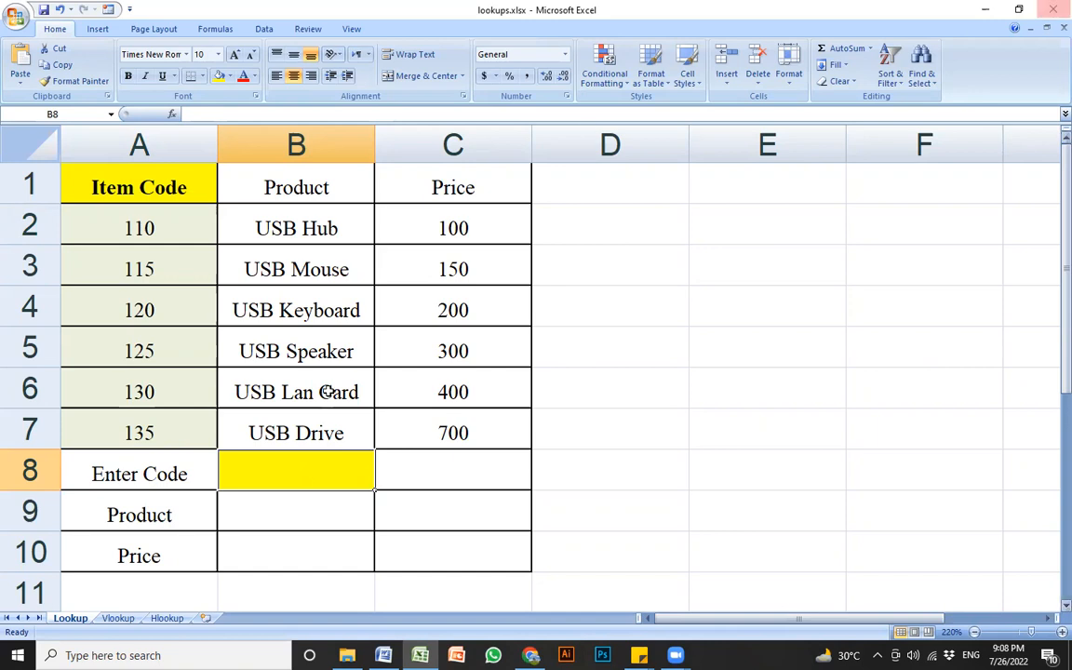
pyautogui.click(314, 514)
pyautogui.click(315, 467)
pyautogui.scroll(1, 317, 497)
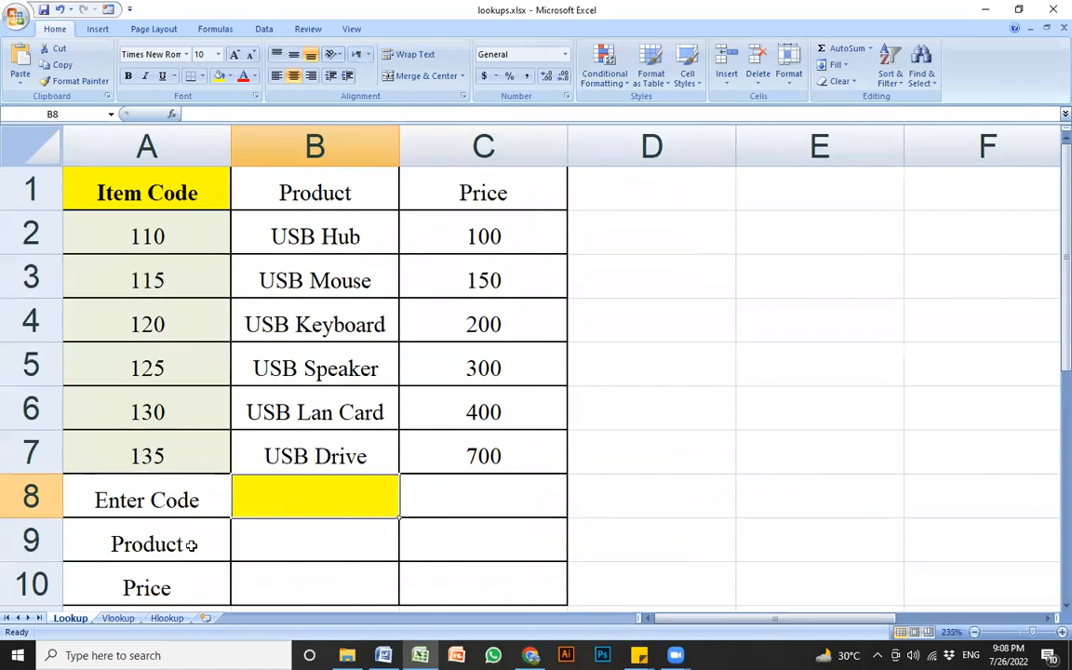
# - View the tables on the Vlookup and Hlookup sheets and return to the Lookup sheet
pyautogui.click(118, 618)
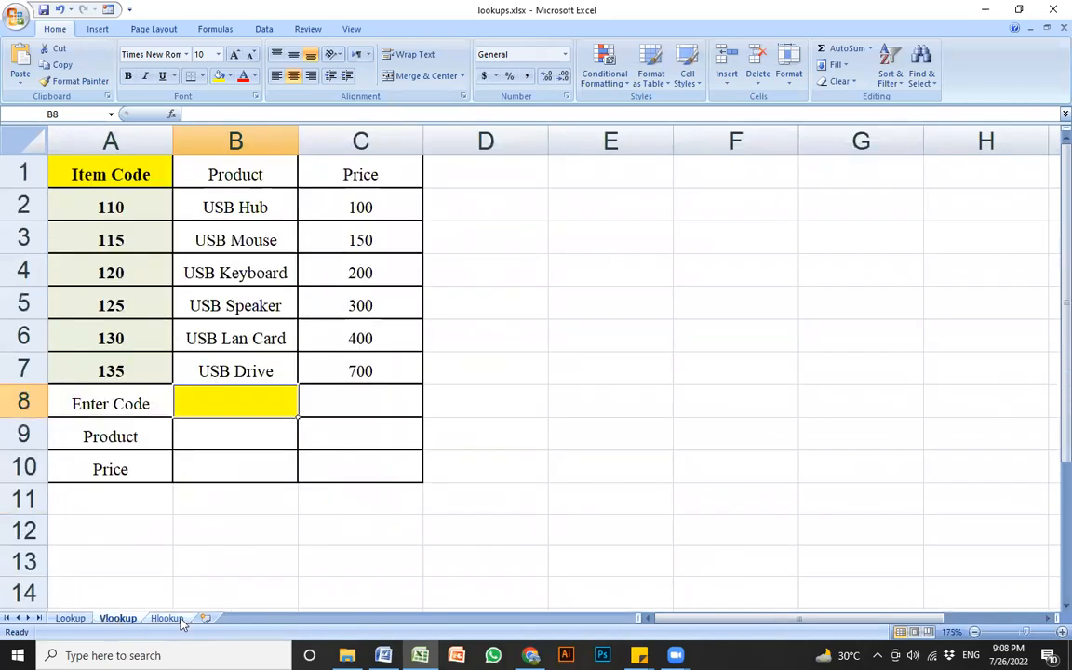
pyautogui.click(168, 618)
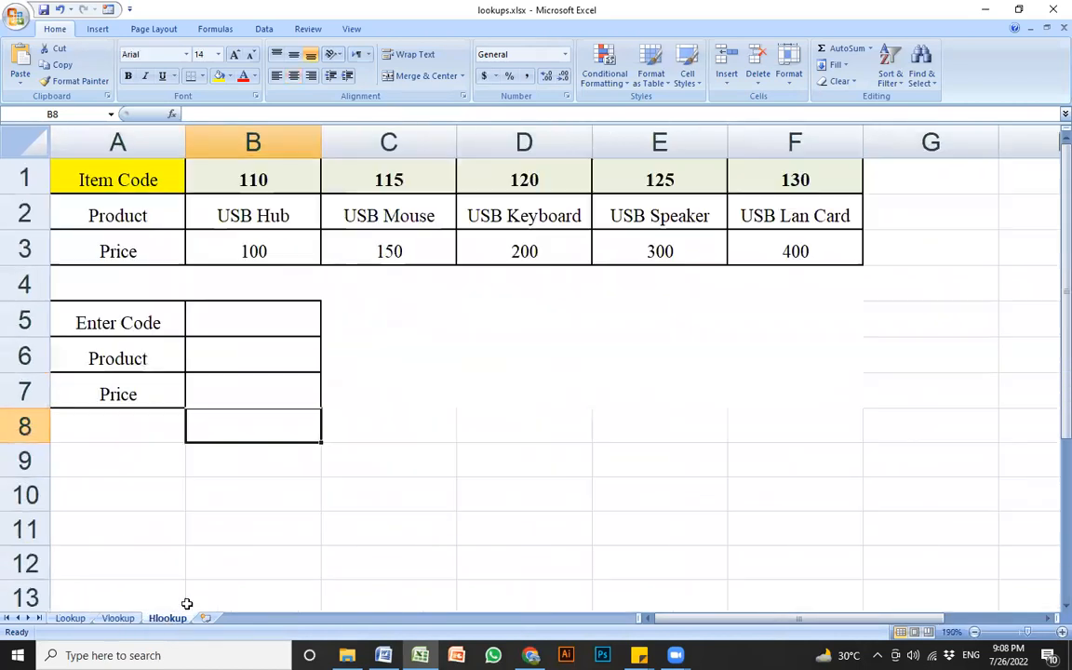
pyautogui.click(78, 618)
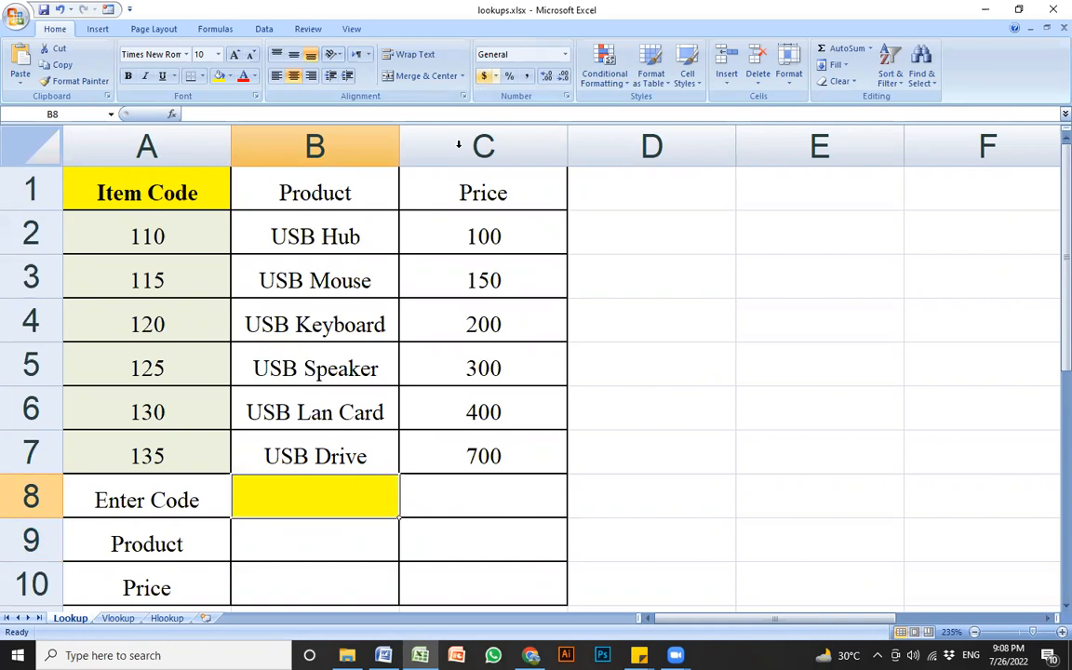
# - Enter the item code 110 in cell B8, beside the Enter Code label
pyautogui.click(334, 534)
pyautogui.click(331, 493)
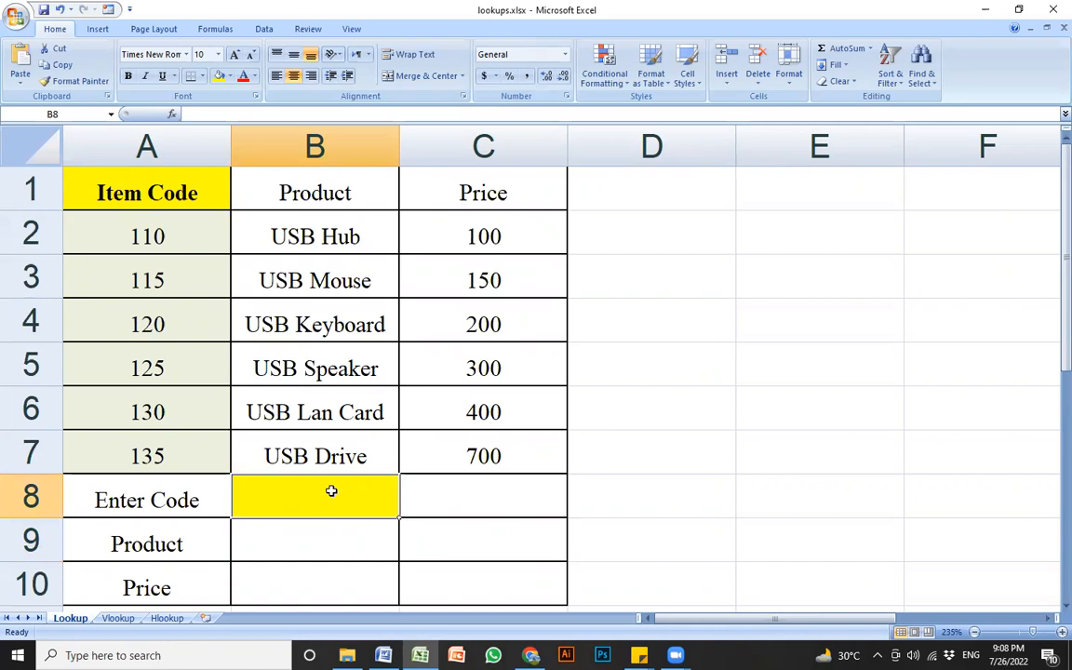
pyautogui.click(335, 551)
pyautogui.click(336, 500)
pyautogui.click(330, 535)
pyautogui.click(318, 493)
pyautogui.click(265, 540)
pyautogui.click(300, 489)
pyautogui.write('110')
pyautogui.press('Return')
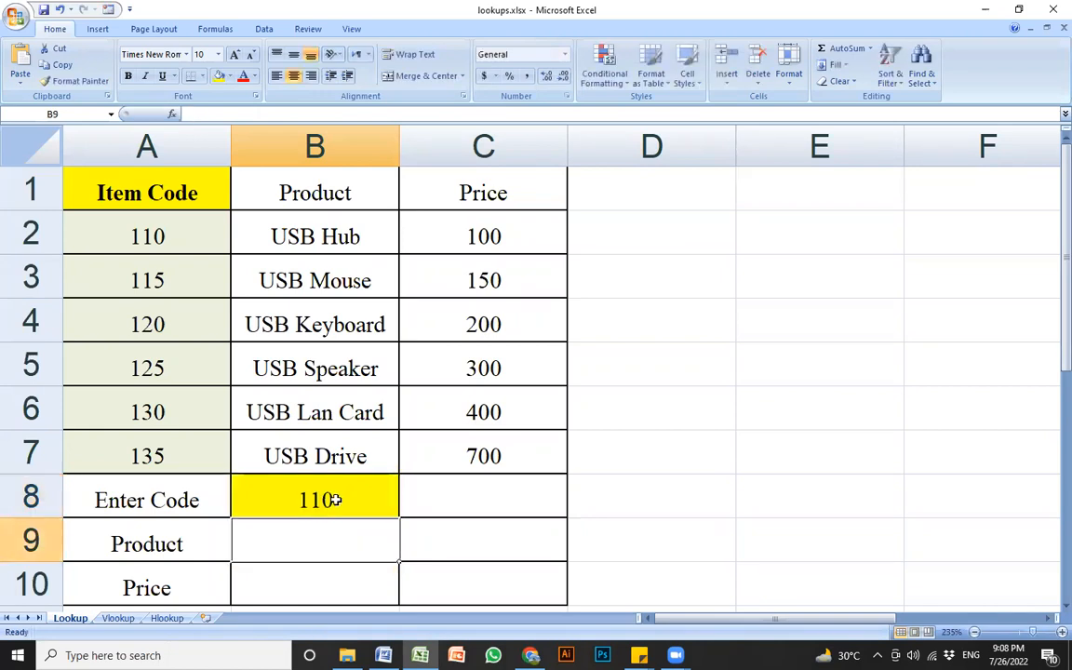
# - Examine the Product and Price result cells B9 and B10 in relation to the code in B8
pyautogui.scroll(-1, 335, 512)
pyautogui.click(304, 456)
pyautogui.click(309, 401)
pyautogui.click(308, 450)
pyautogui.click(309, 410)
pyautogui.click(309, 447)
pyautogui.click(244, 410)
pyautogui.click(286, 439)
pyautogui.scroll(1, 291, 424)
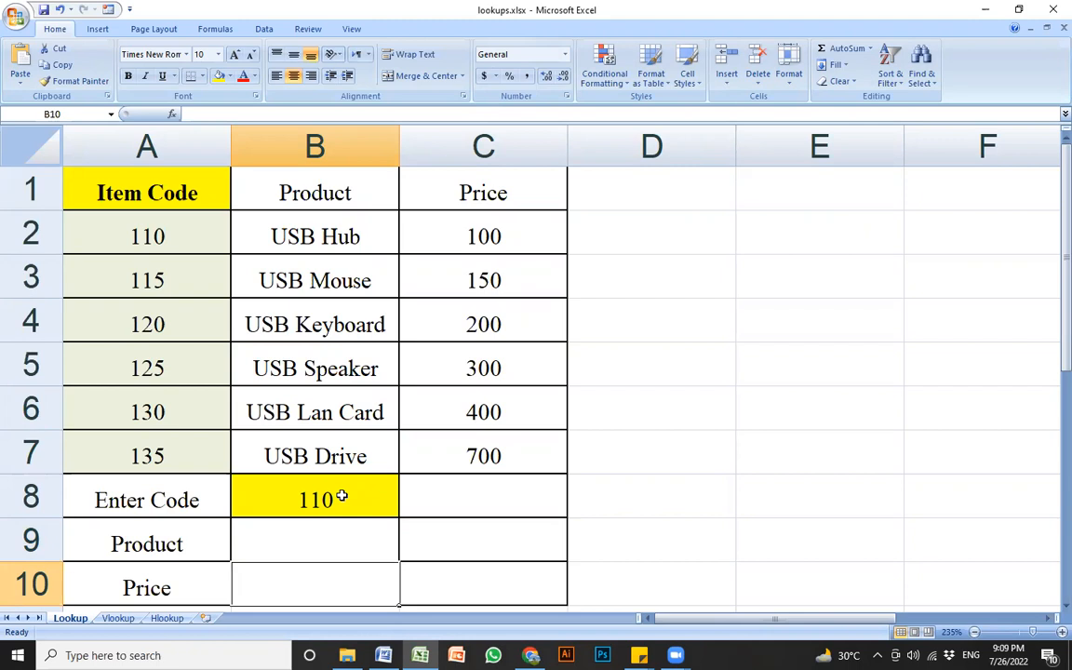
pyautogui.click(326, 536)
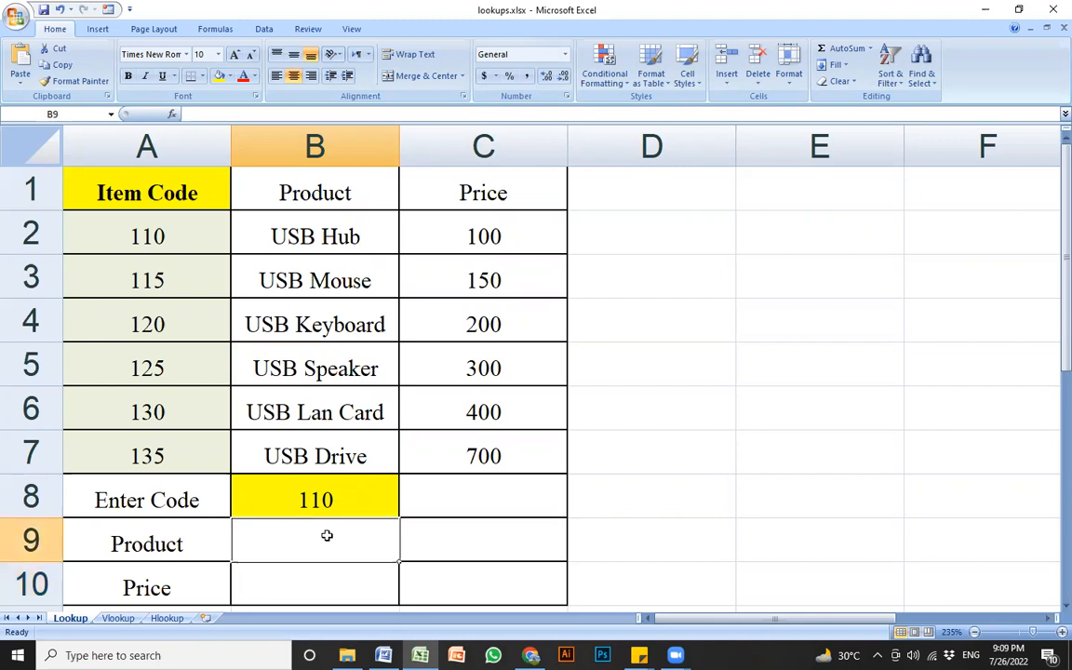
pyautogui.click(347, 499)
pyautogui.press('Return')
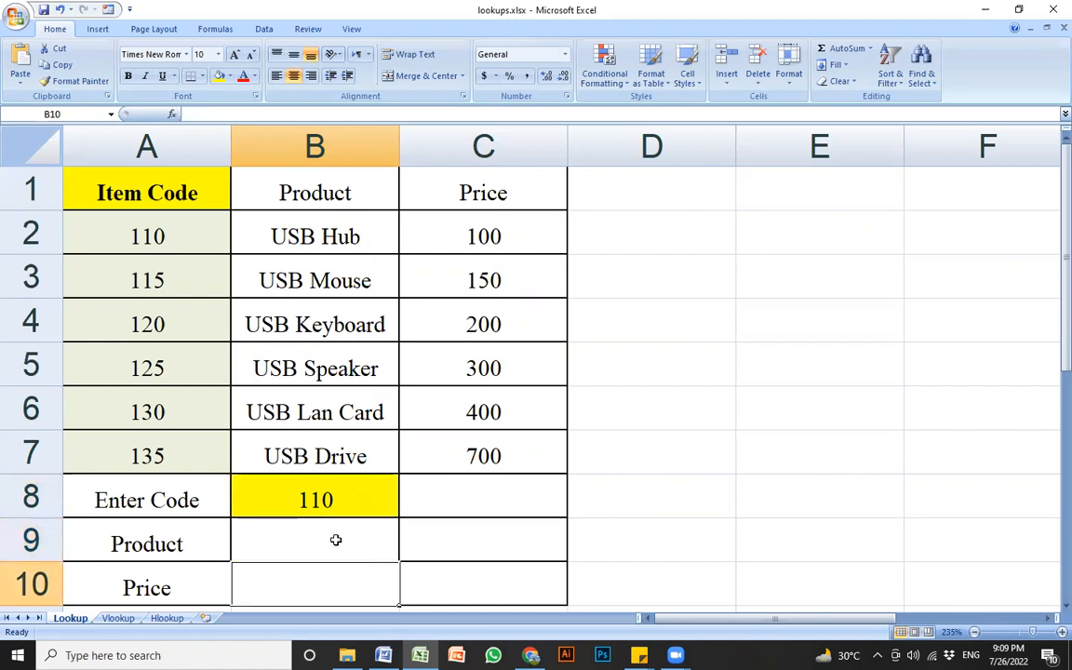
pyautogui.click(346, 493)
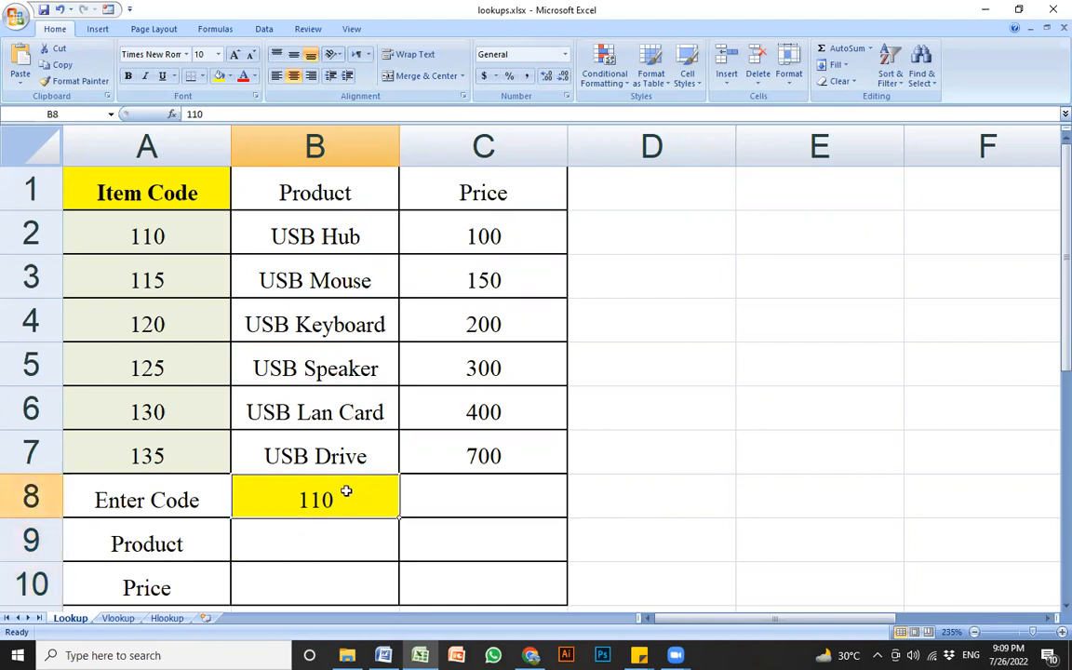
pyautogui.write('=')
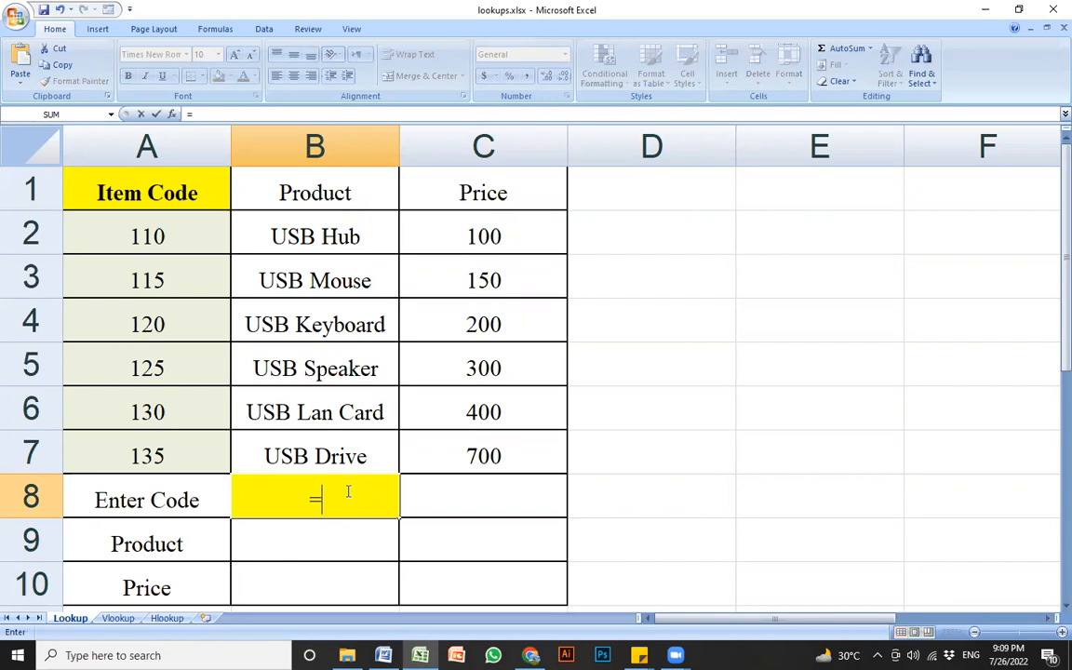
pyautogui.write('lookup')
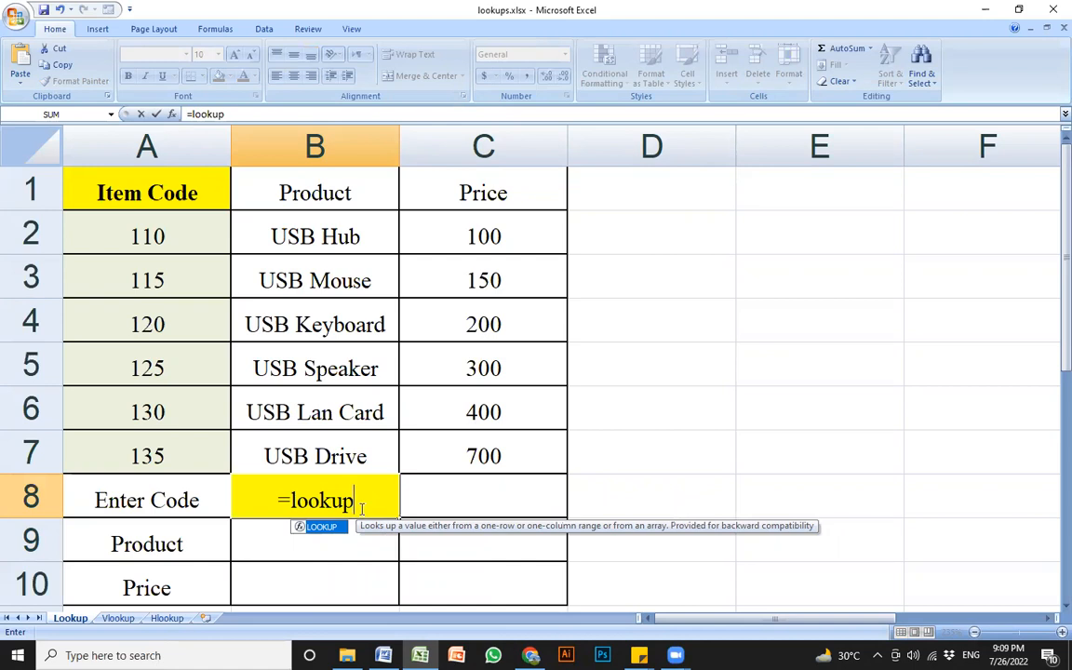
pyautogui.write('(')
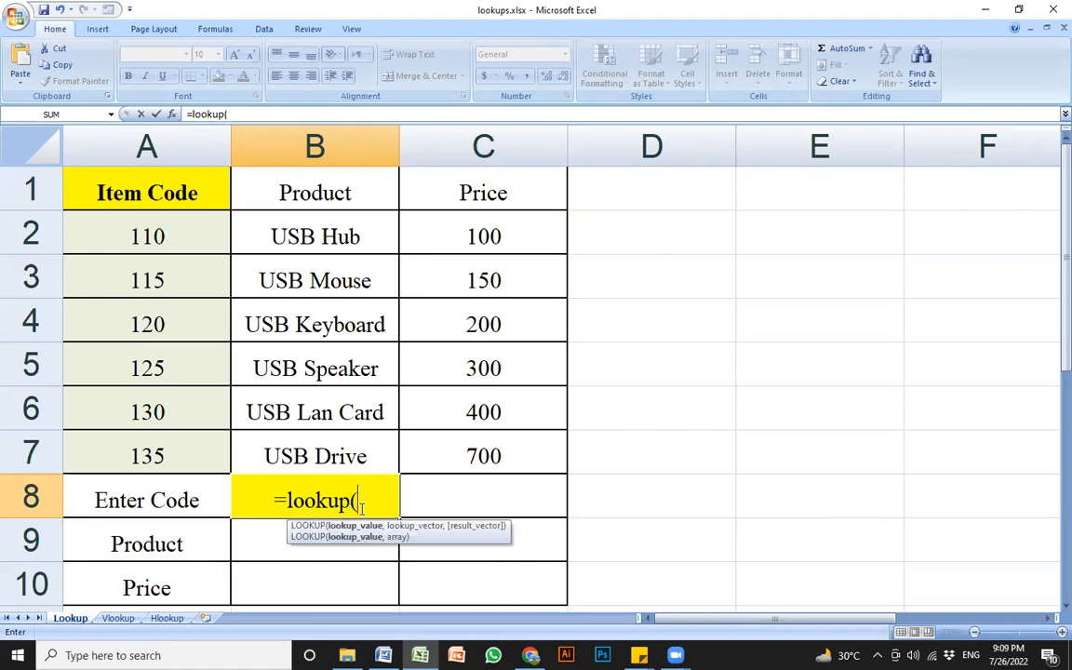
pyautogui.press('BackSpace')
pyautogui.press('BackSpace')
pyautogui.press('BackSpace')
pyautogui.press('BackSpace')
pyautogui.press('Escape')
pyautogui.click(352, 545)
pyautogui.click(331, 485)
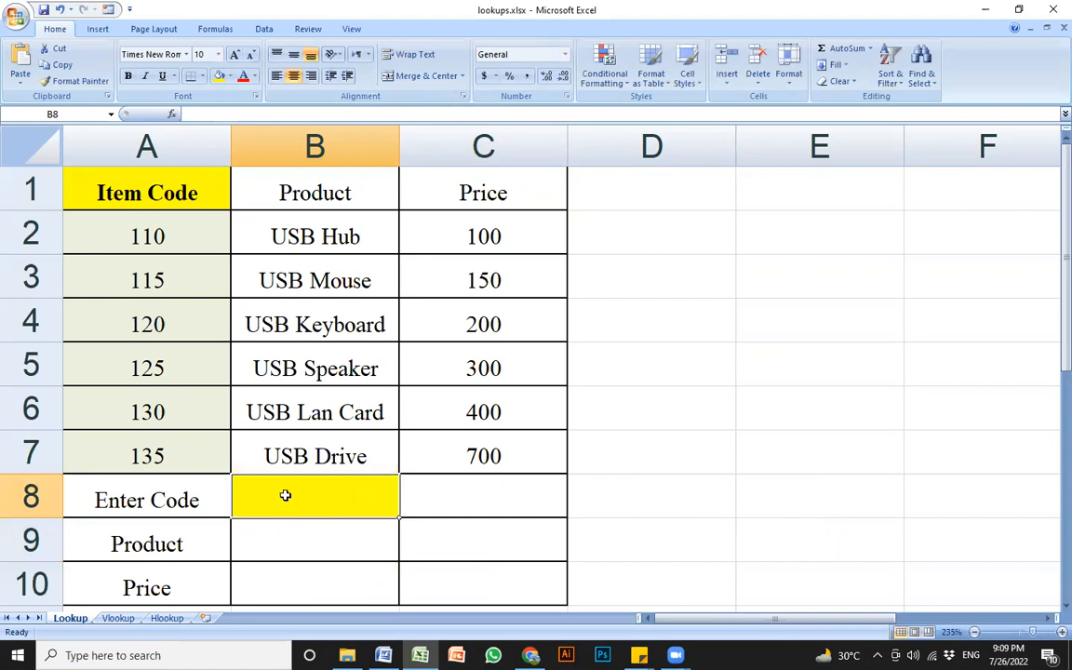
pyautogui.click(175, 547)
pyautogui.click(186, 580)
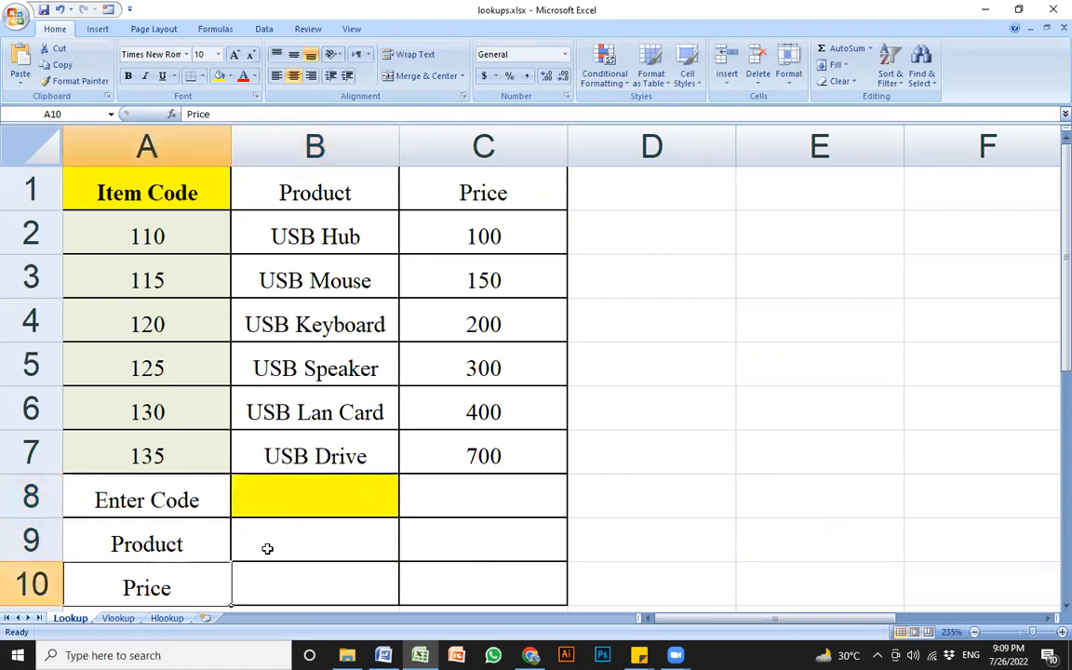
pyautogui.click(283, 541)
pyautogui.click(311, 498)
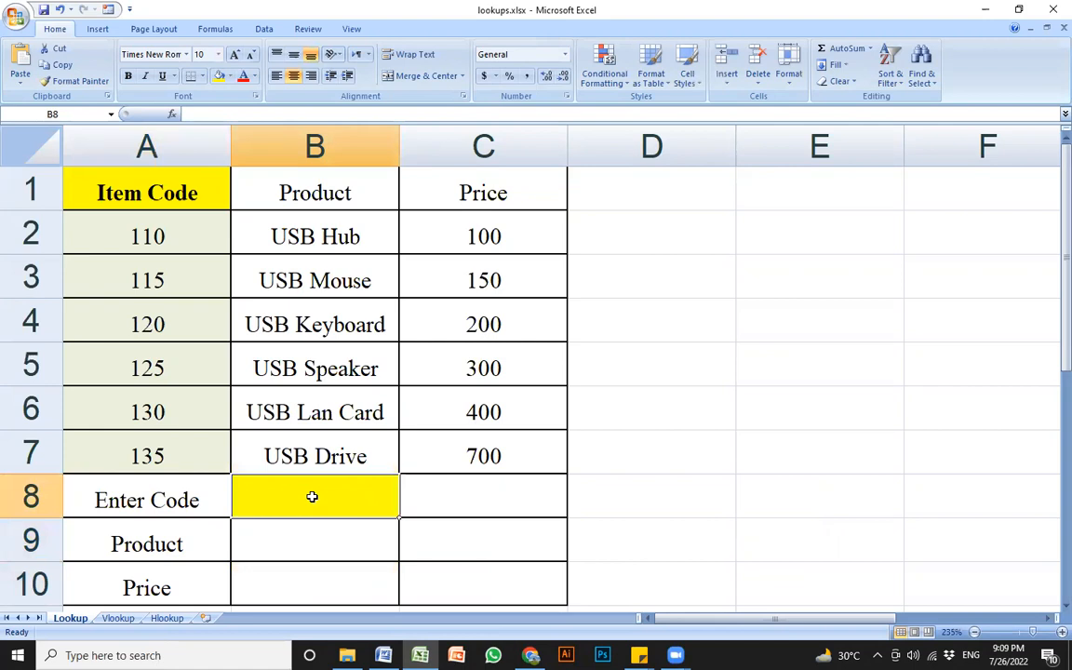
pyautogui.write('=')
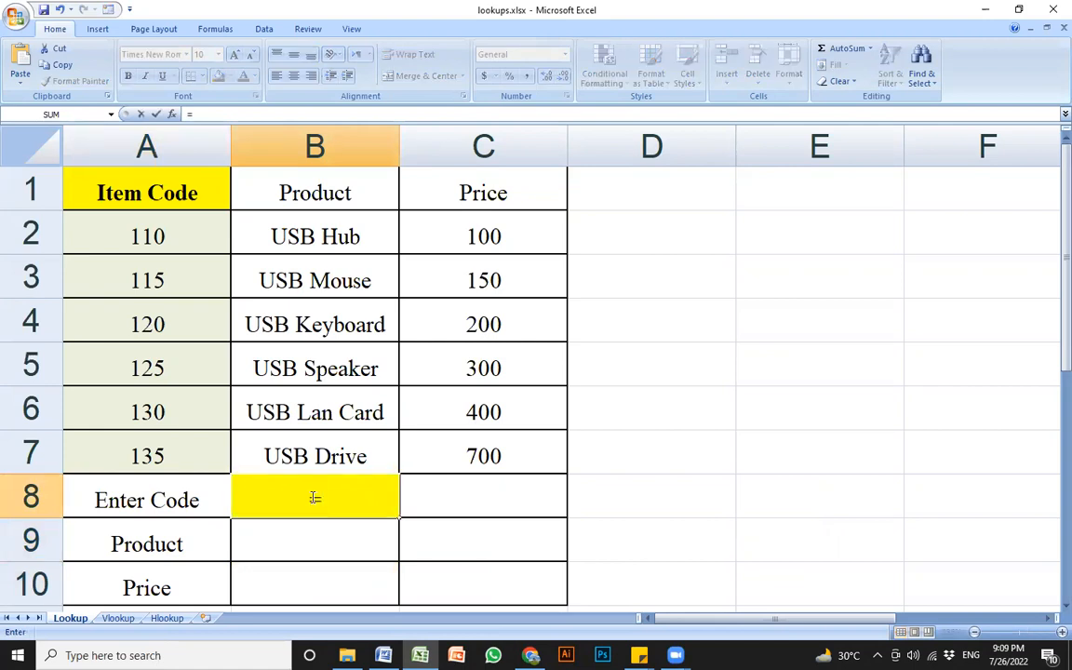
pyautogui.write('lookup(')
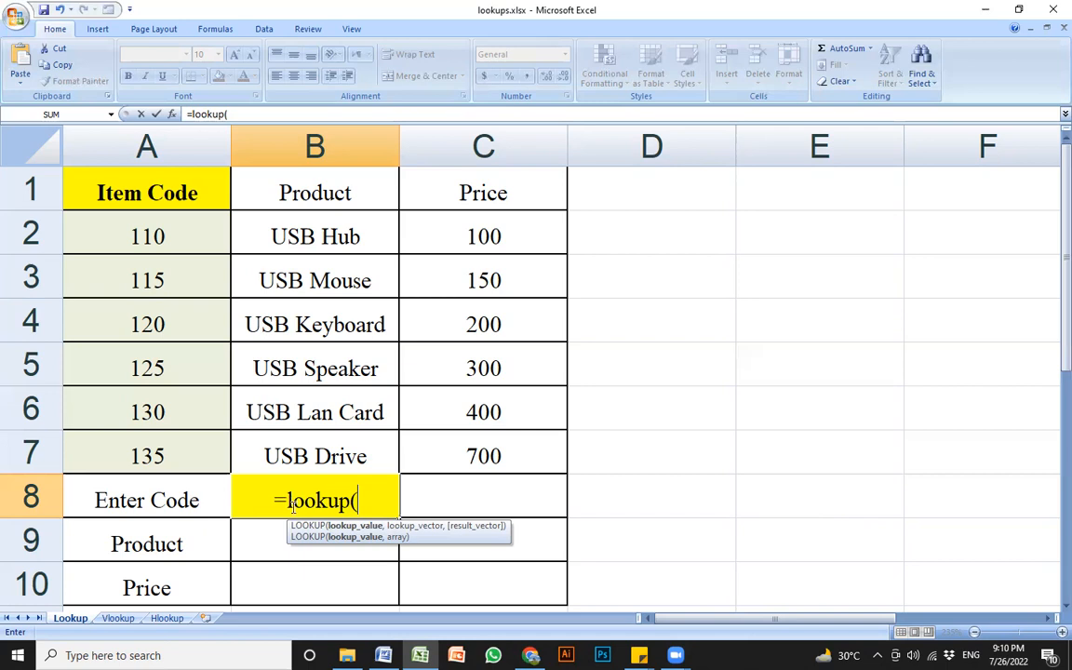
pyautogui.click(385, 504)
pyautogui.press('BackSpace')
pyautogui.press('BackSpace')
pyautogui.press('BackSpace')
pyautogui.press('BackSpace')
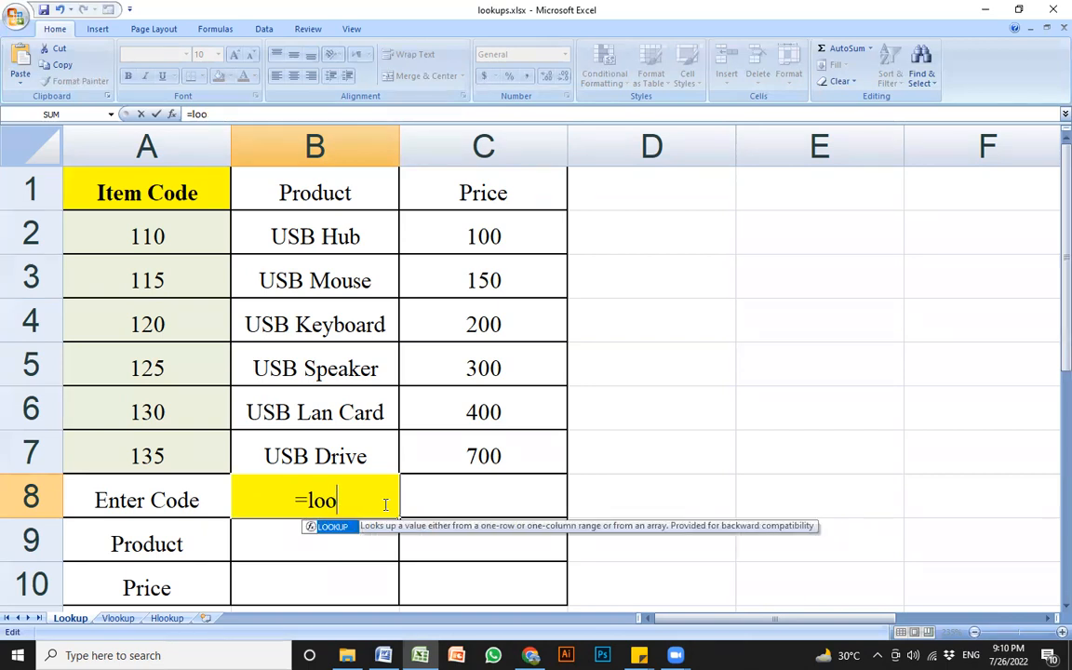
pyautogui.press('BackSpace')
pyautogui.press('BackSpace')
pyautogui.press('BackSpace')
pyautogui.press('BackSpace')
pyautogui.press('Return')
pyautogui.click(223, 547)
pyautogui.click(292, 545)
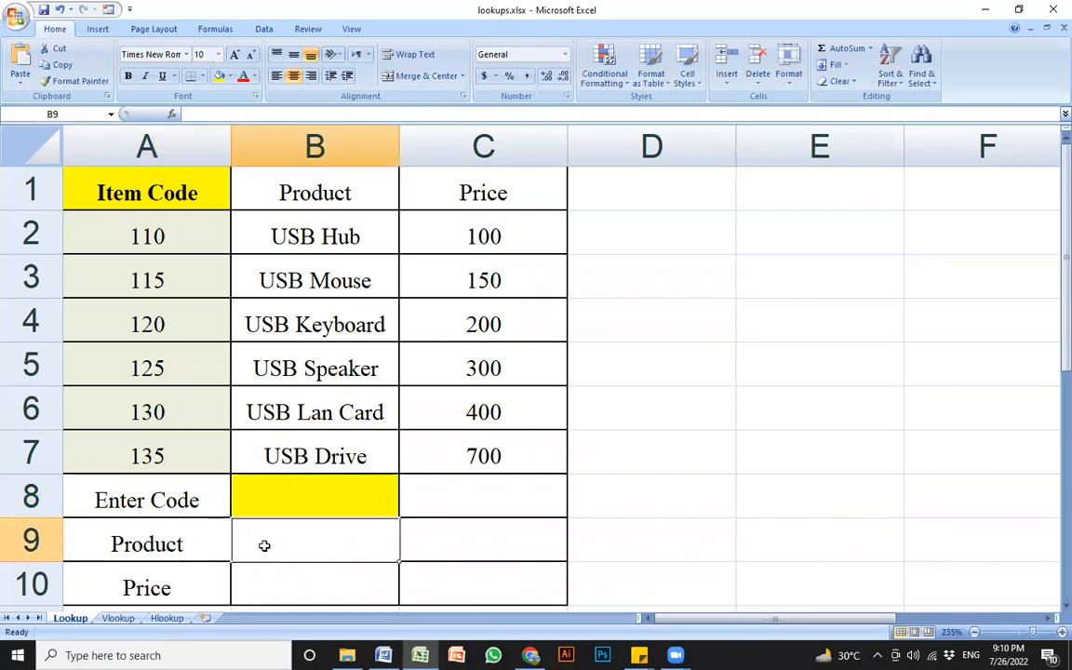
pyautogui.click(281, 584)
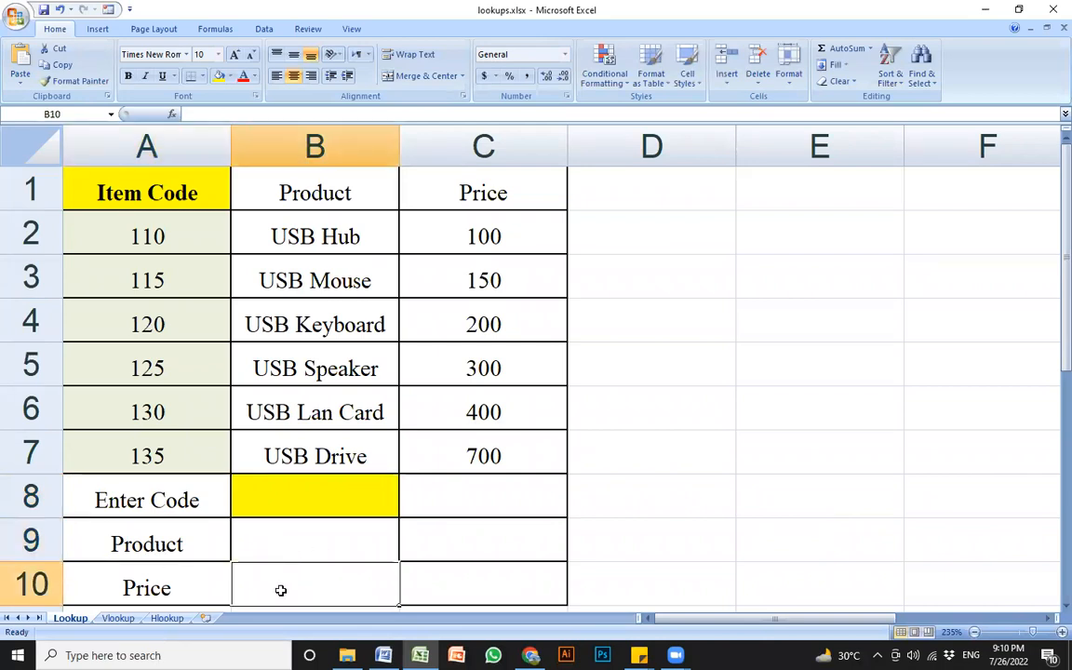
pyautogui.click(615, 191)
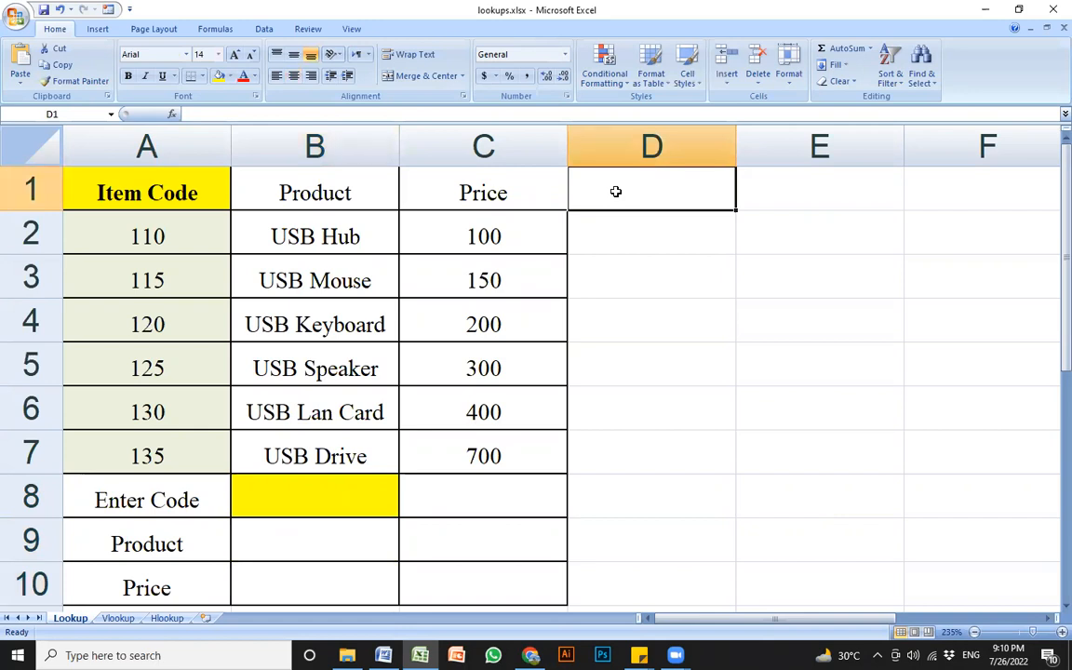
# - Begin a LOOKUP formula in the Product result cell B9, using the Enter Code cell B8 as the lookup value
pyautogui.click(311, 537)
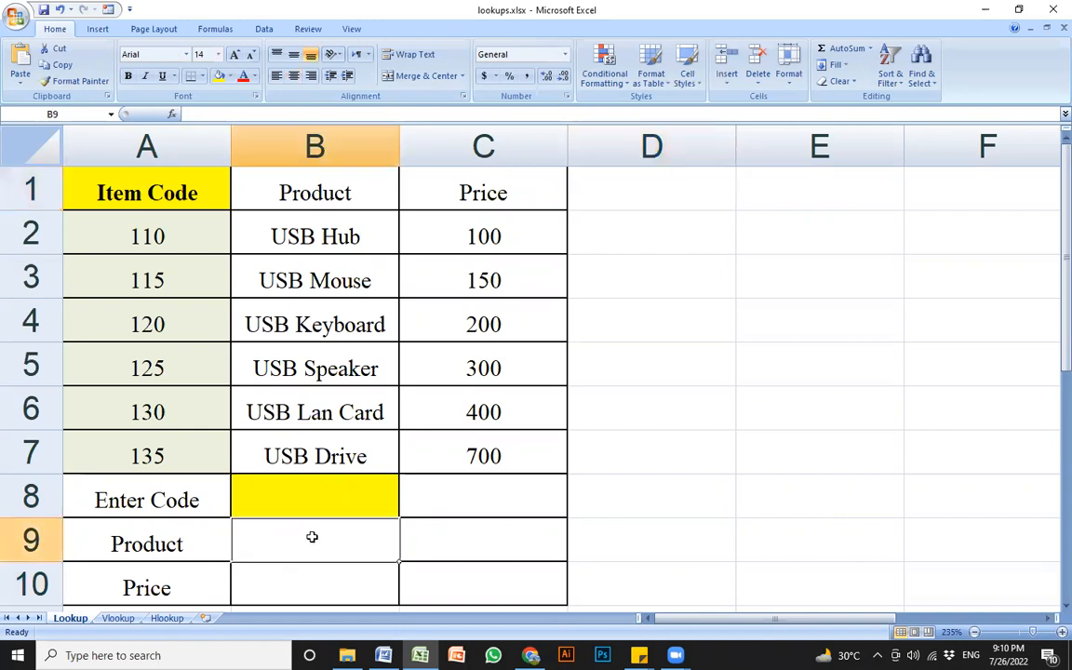
pyautogui.write('=')
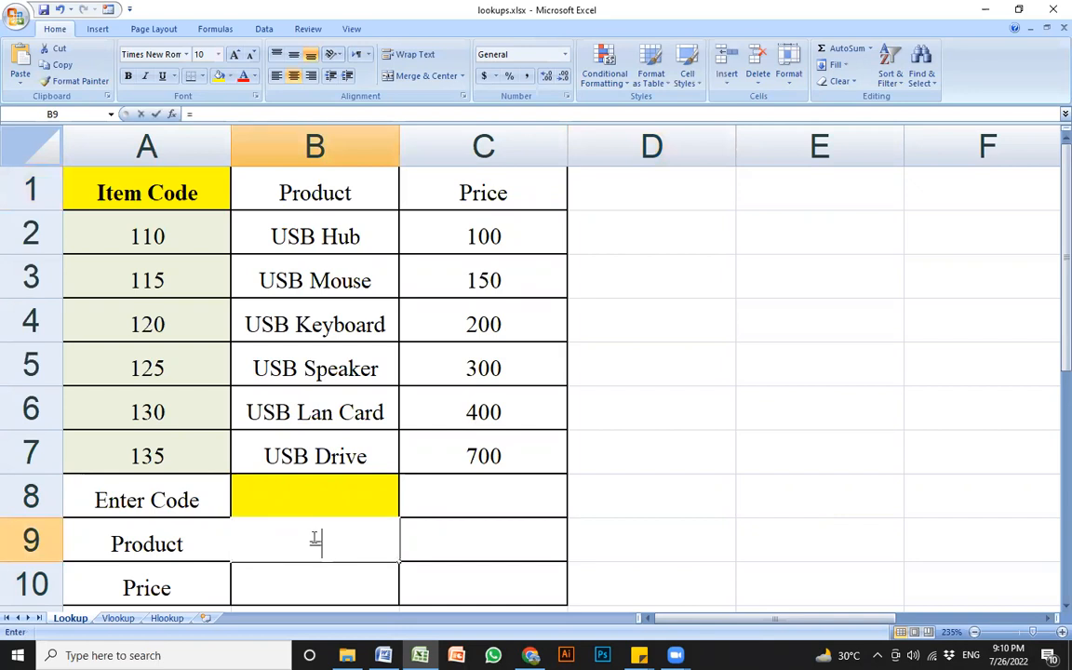
pyautogui.write('lookup(')
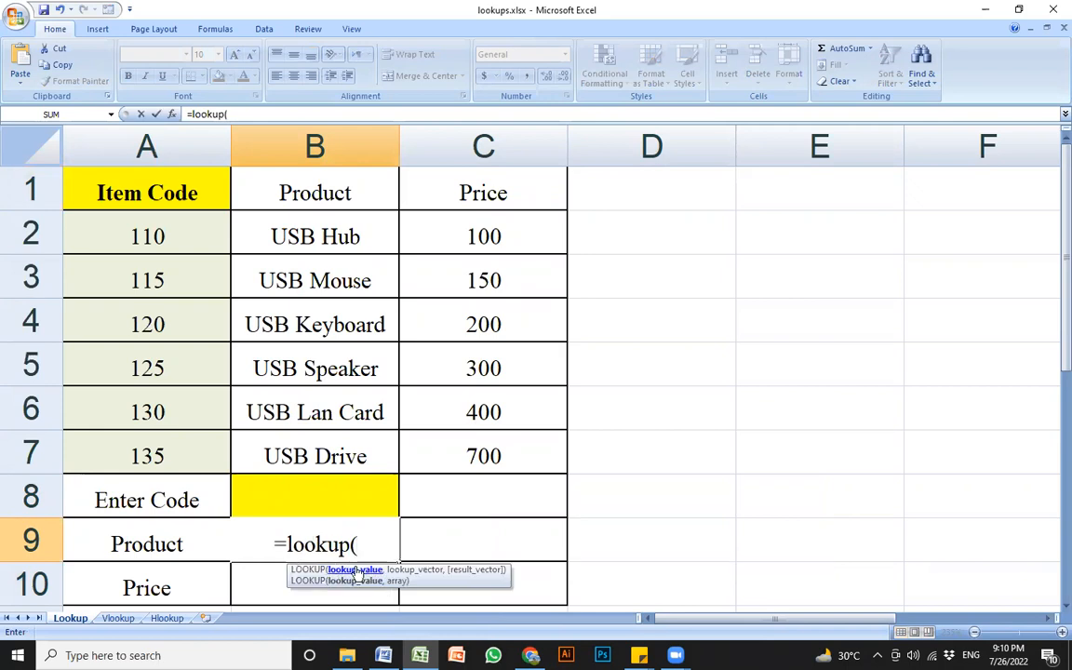
pyautogui.click(316, 498)
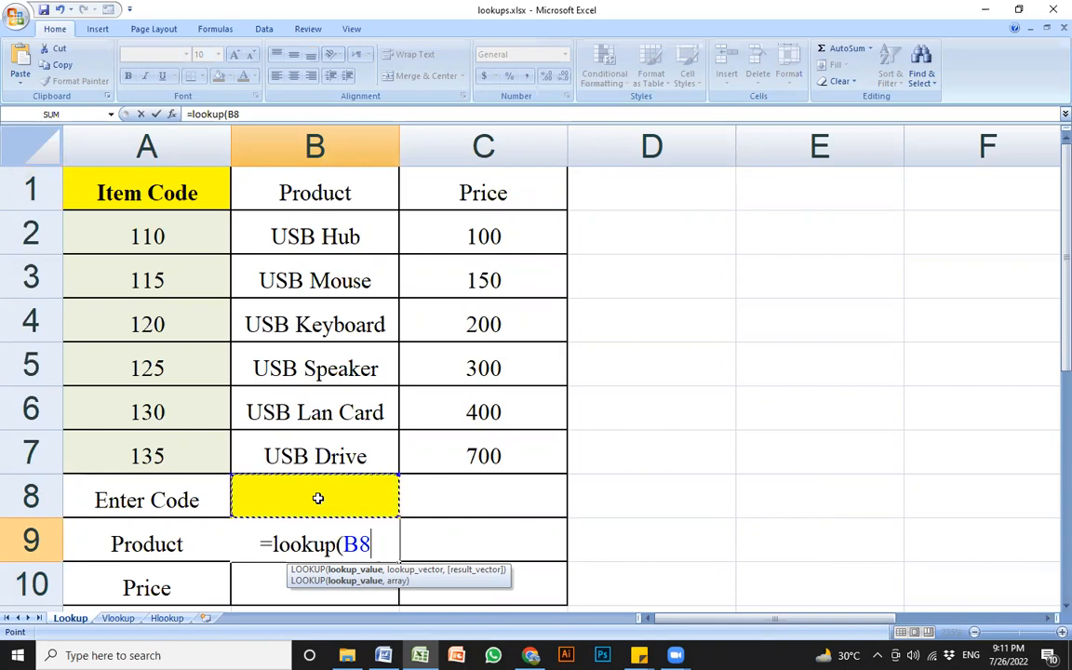
pyautogui.press('BackSpace')
pyautogui.press('BackSpace')
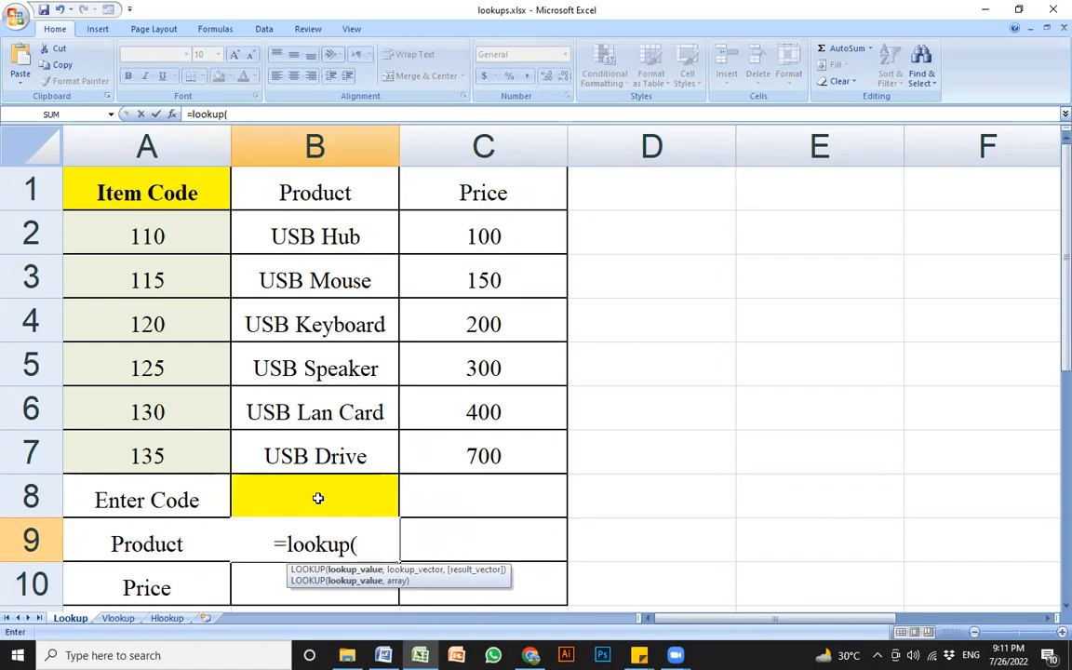
pyautogui.write('b8')
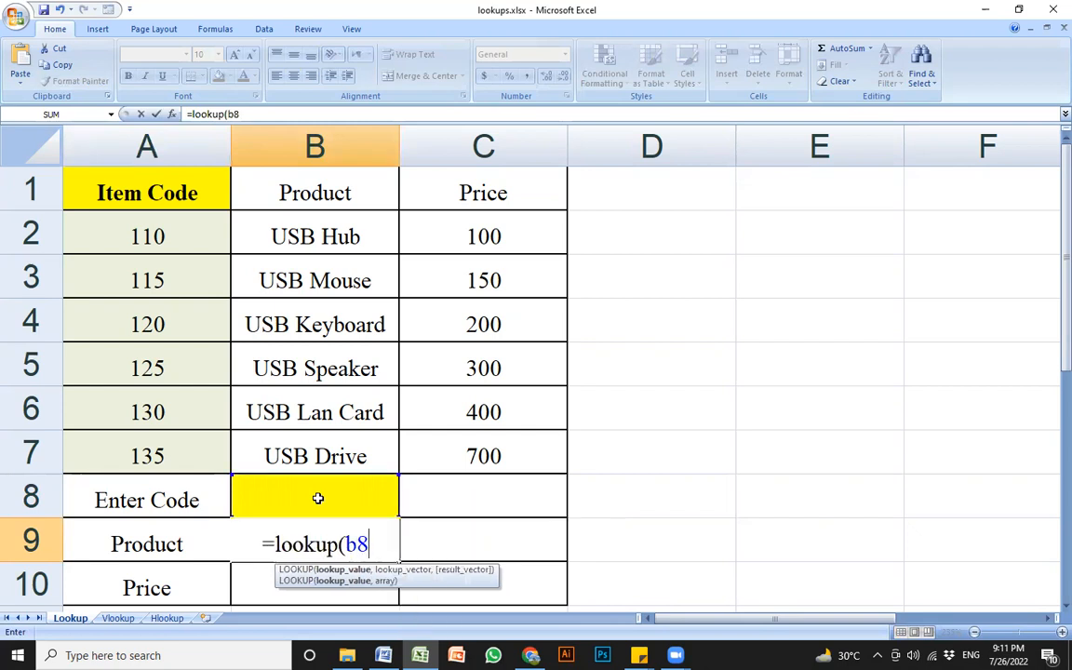
pyautogui.press('BackSpace')
pyautogui.press('BackSpace')
pyautogui.click(316, 498)
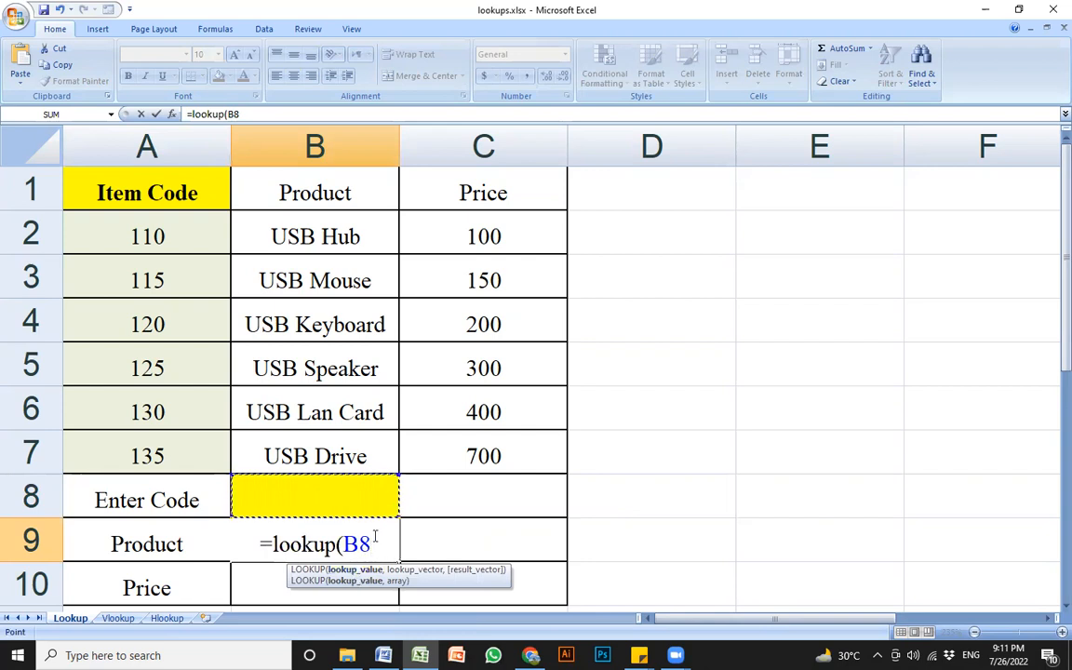
pyautogui.write(',')
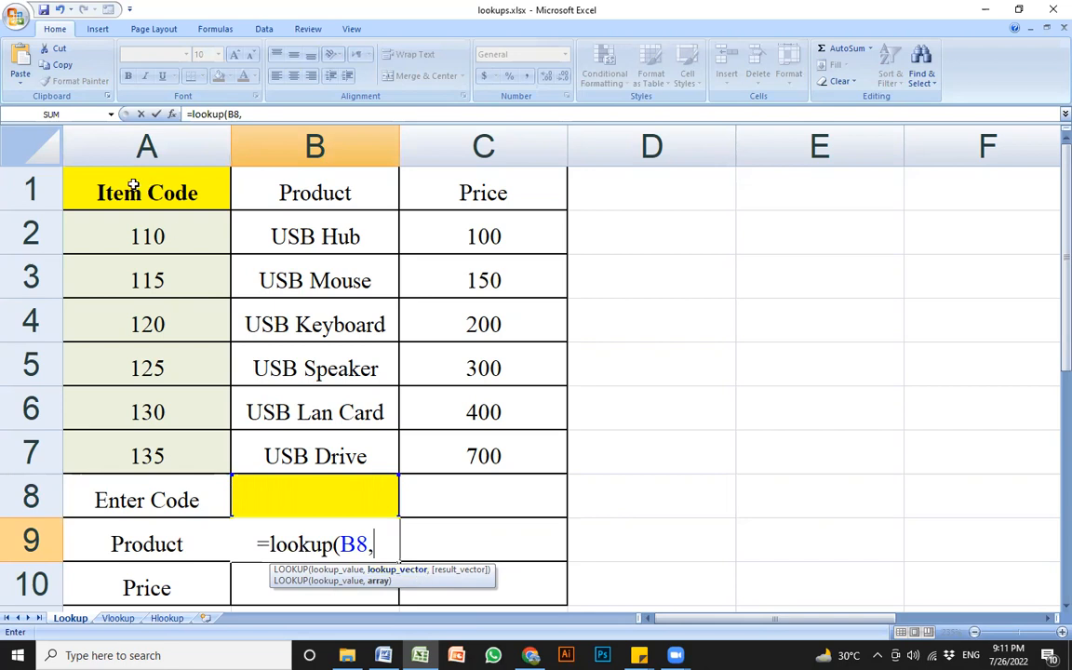
# - Complete the LOOKUP formula in B9 with the item code and product range A1:B7 as its array
pyautogui.moveTo(136, 189); pyautogui.dragTo(347, 447)
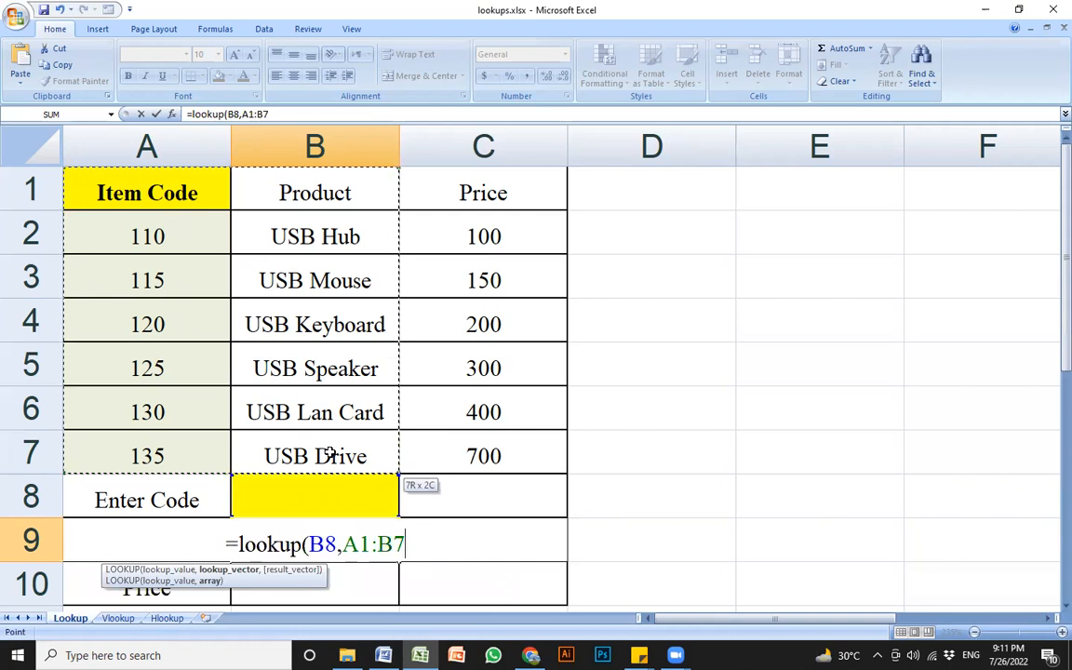
pyautogui.moveTo(97, 171); pyautogui.dragTo(347, 454)
pyautogui.click(112, 184)
pyautogui.moveTo(192, 248); pyautogui.dragTo(309, 445)
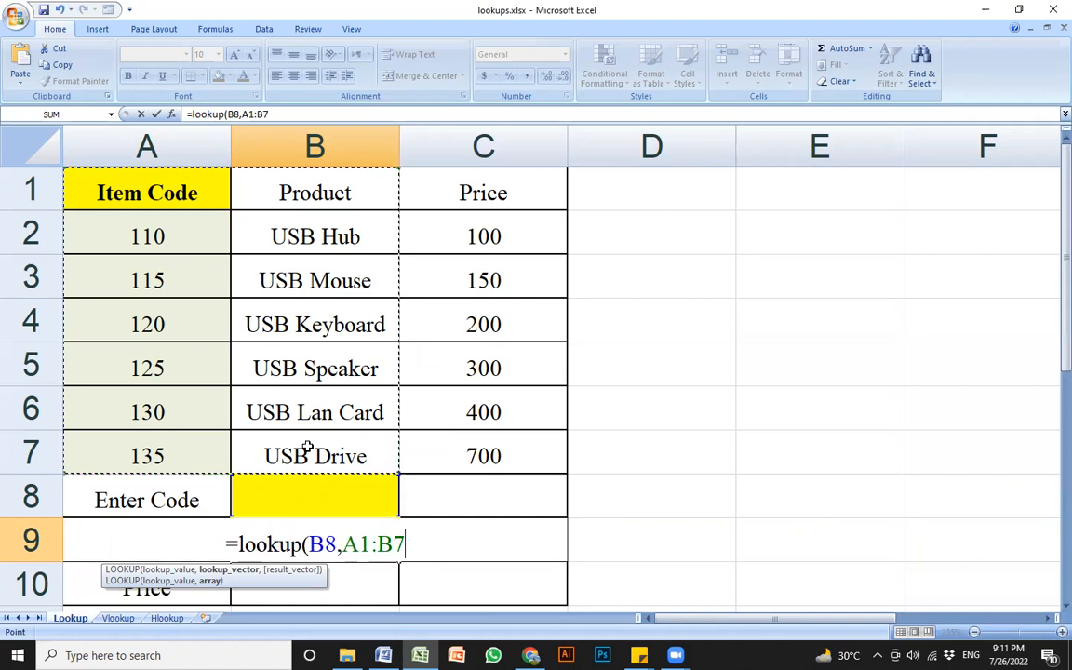
pyautogui.write(')')
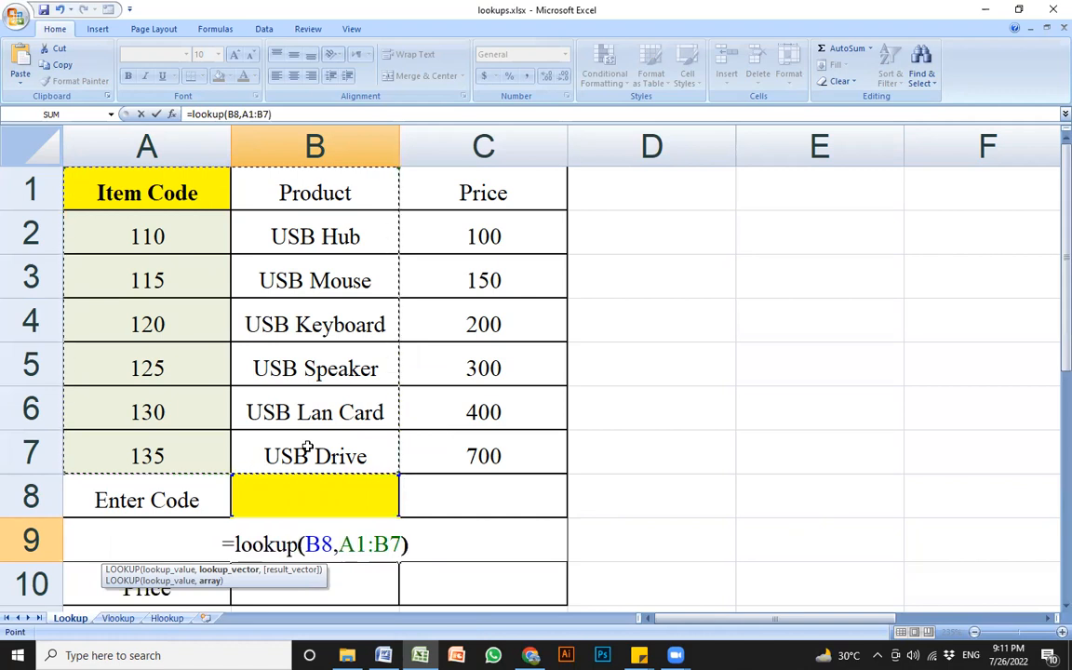
pyautogui.press('Return')
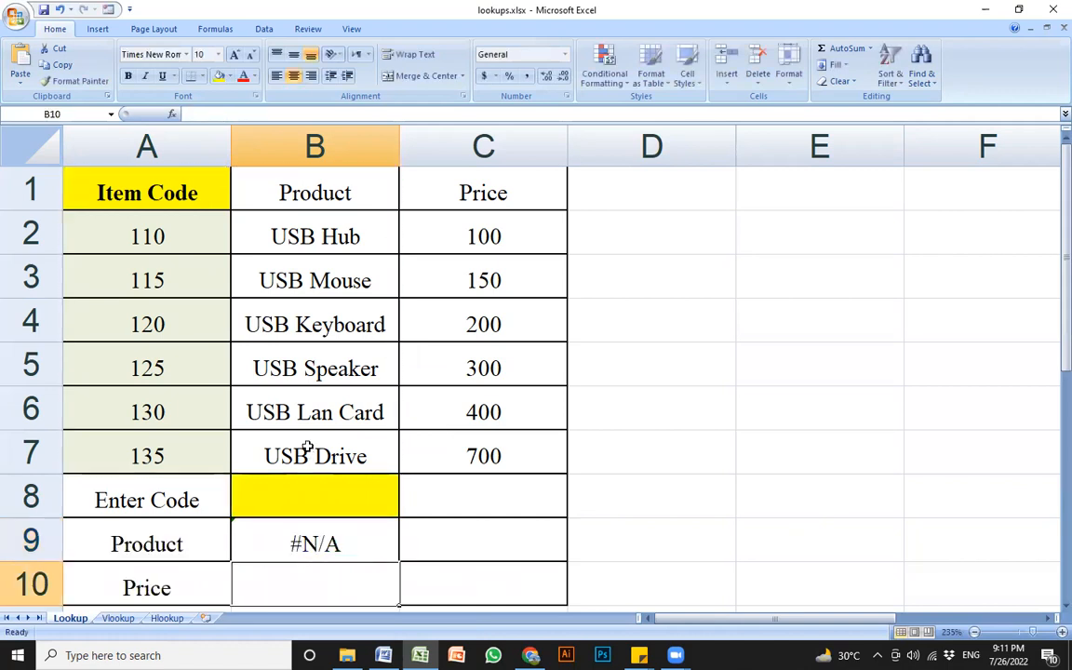
pyautogui.press('Up')
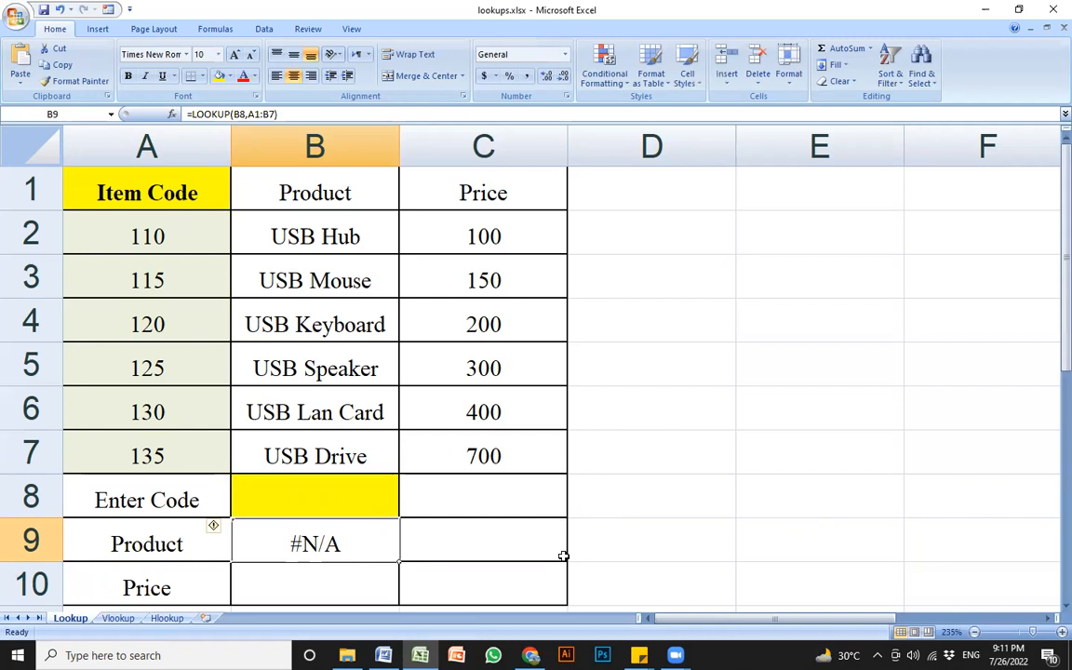
pyautogui.click(590, 120)
# - Test the product lookup by entering the item codes 110, 135 and 125 one after another in B8
pyautogui.click(335, 509)
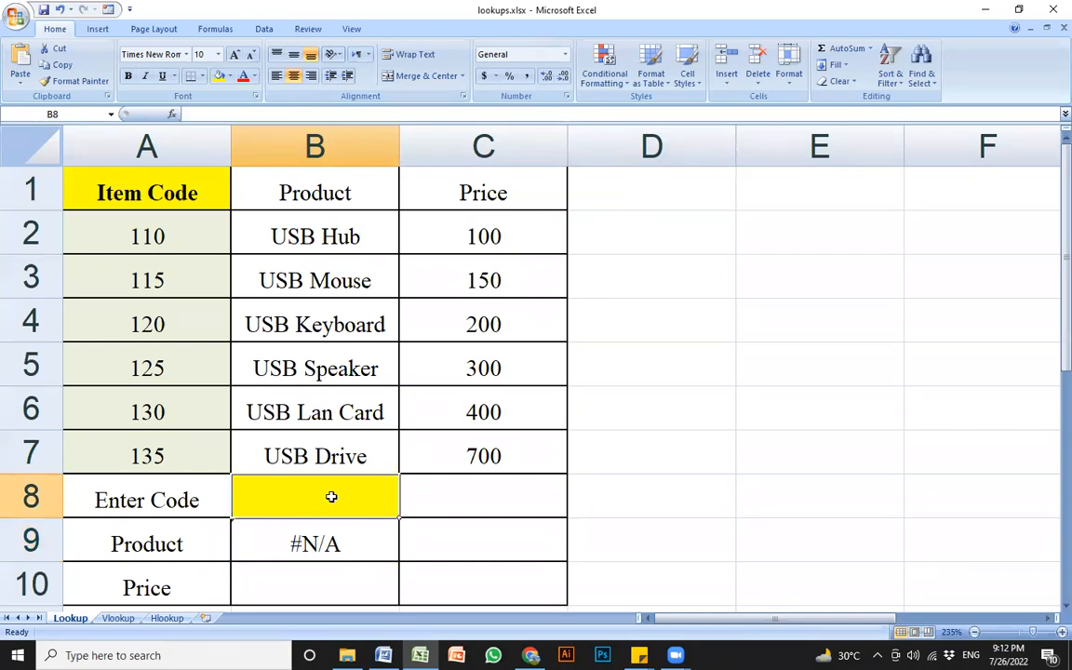
pyautogui.write('110')
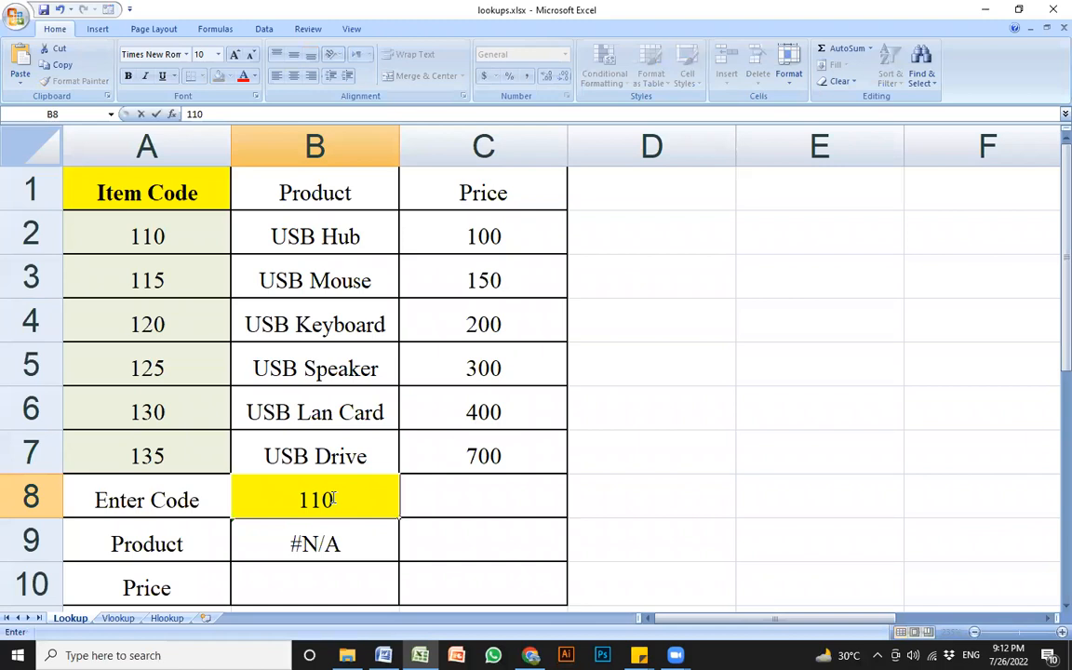
pyautogui.press('Return')
pyautogui.click(366, 497)
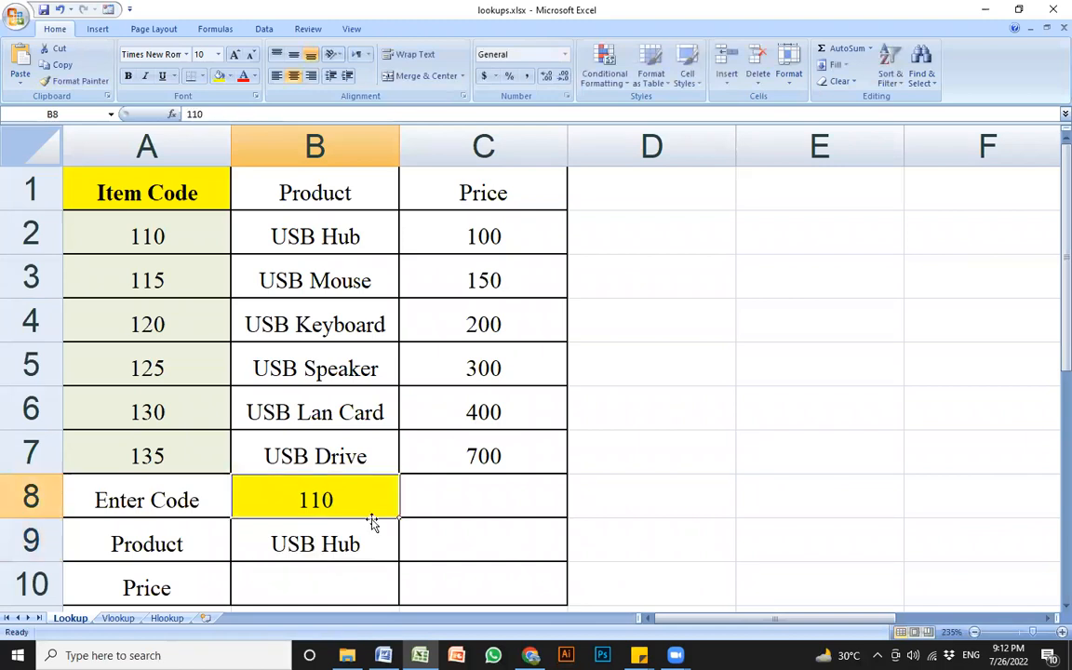
pyautogui.write('135')
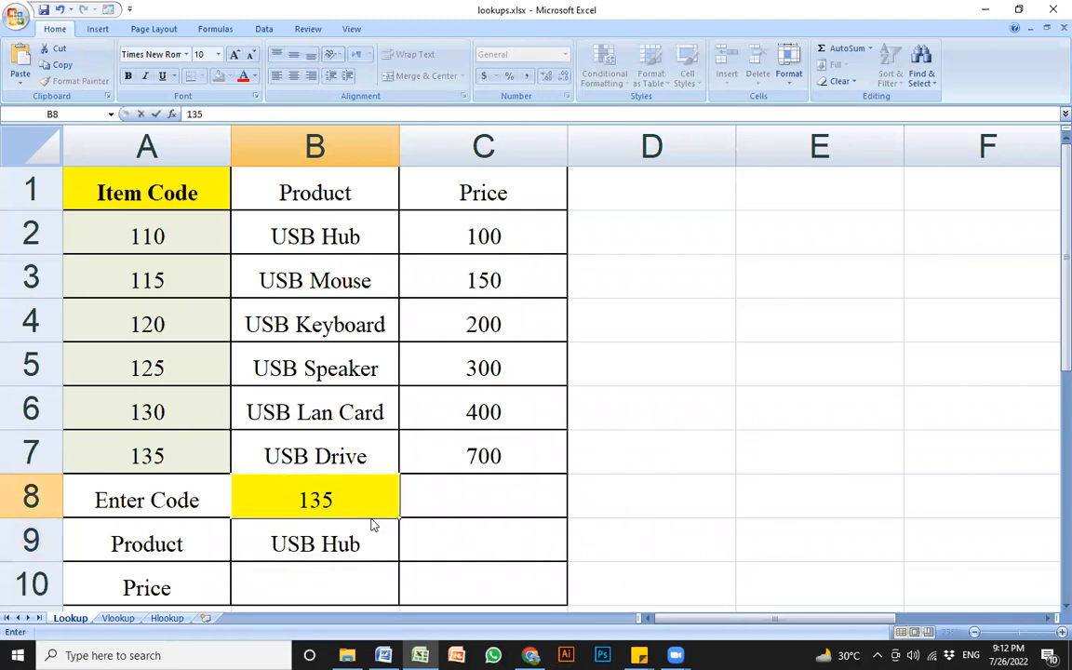
pyautogui.press('Return')
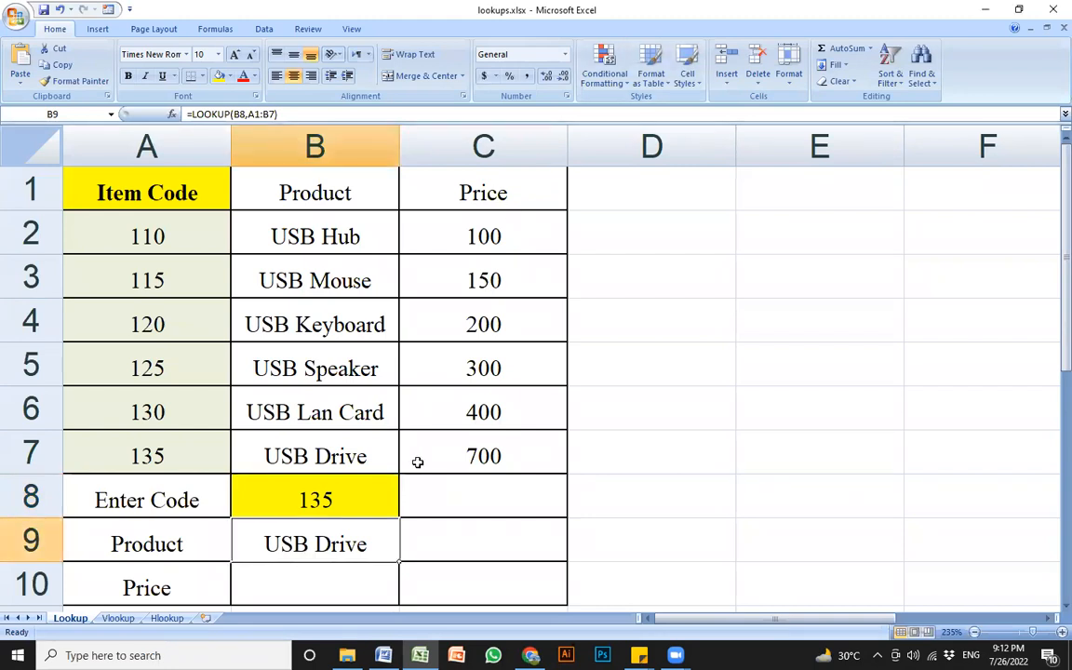
pyautogui.click(371, 499)
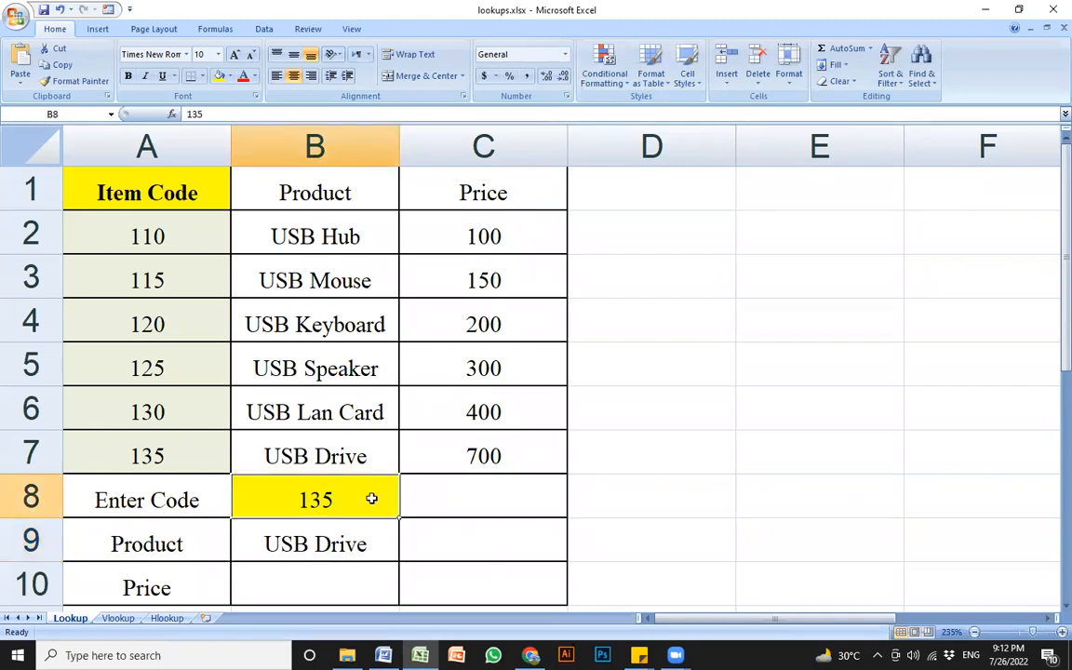
pyautogui.write('125')
pyautogui.press('Return')
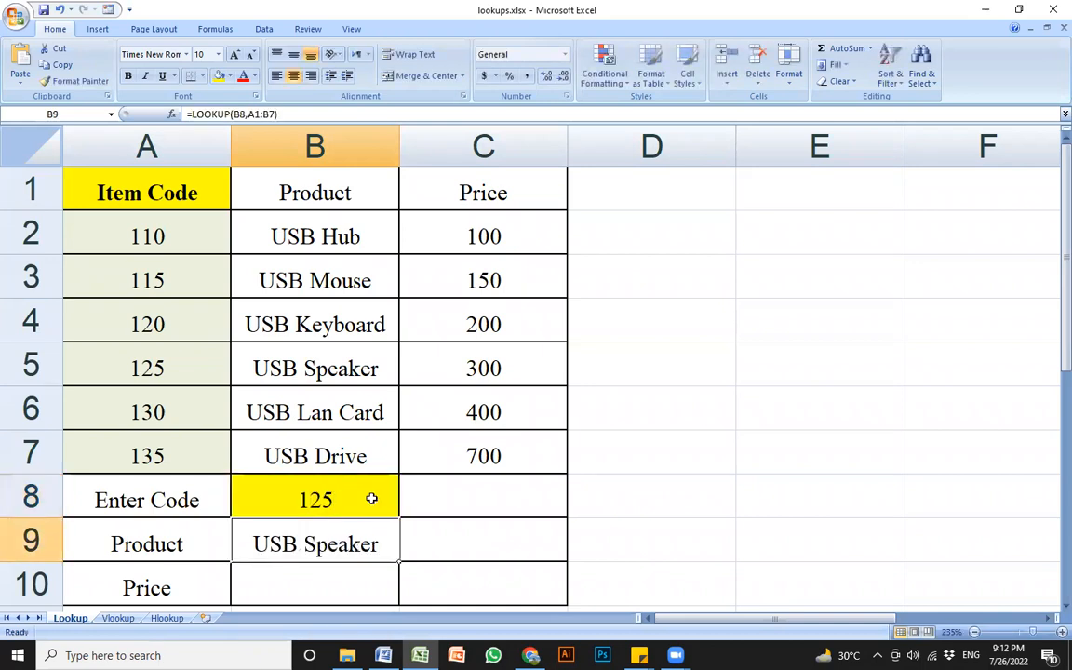
# - Begin a LOOKUP formula in the Price result cell B10, using the Enter Code cell B8 as the lookup value
pyautogui.click(369, 580)
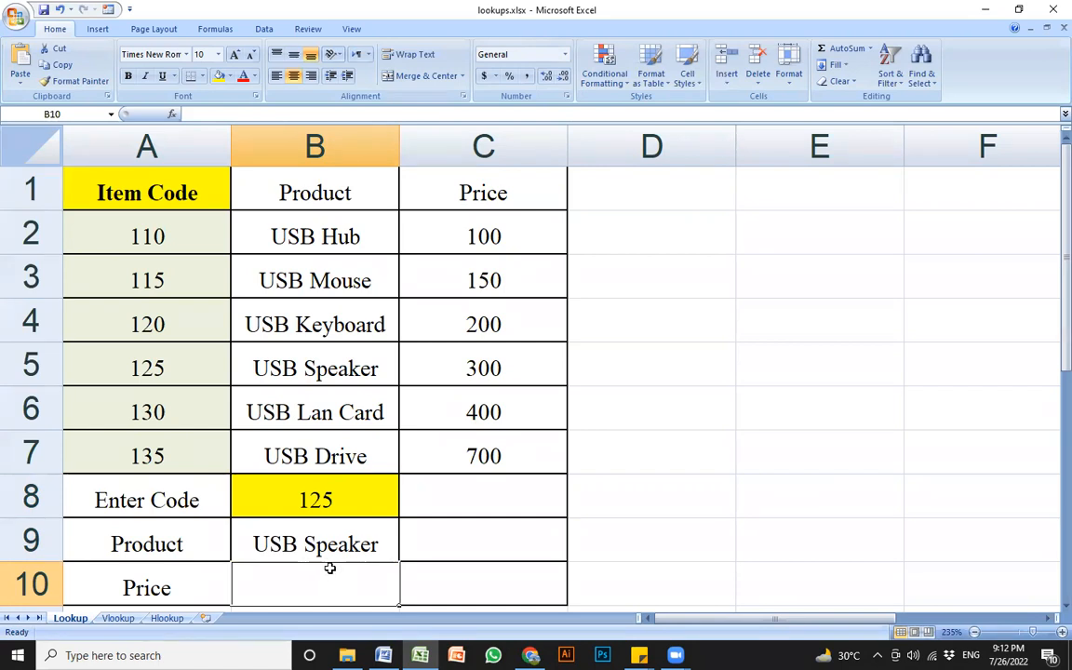
pyautogui.write('=looki')
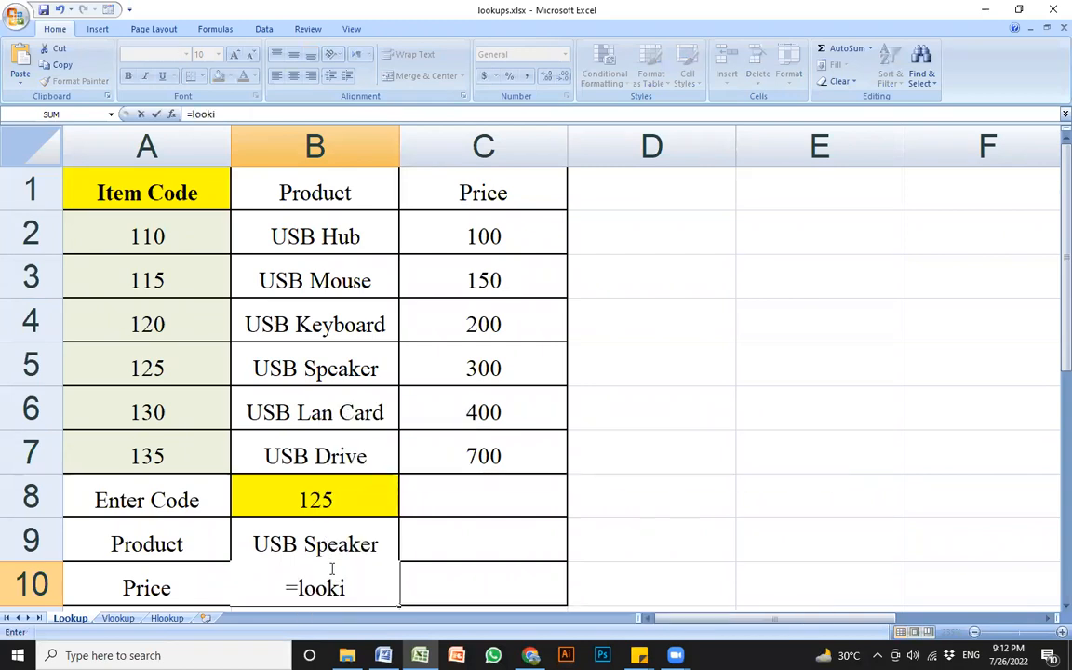
pyautogui.press('BackSpace')
pyautogui.write('u')
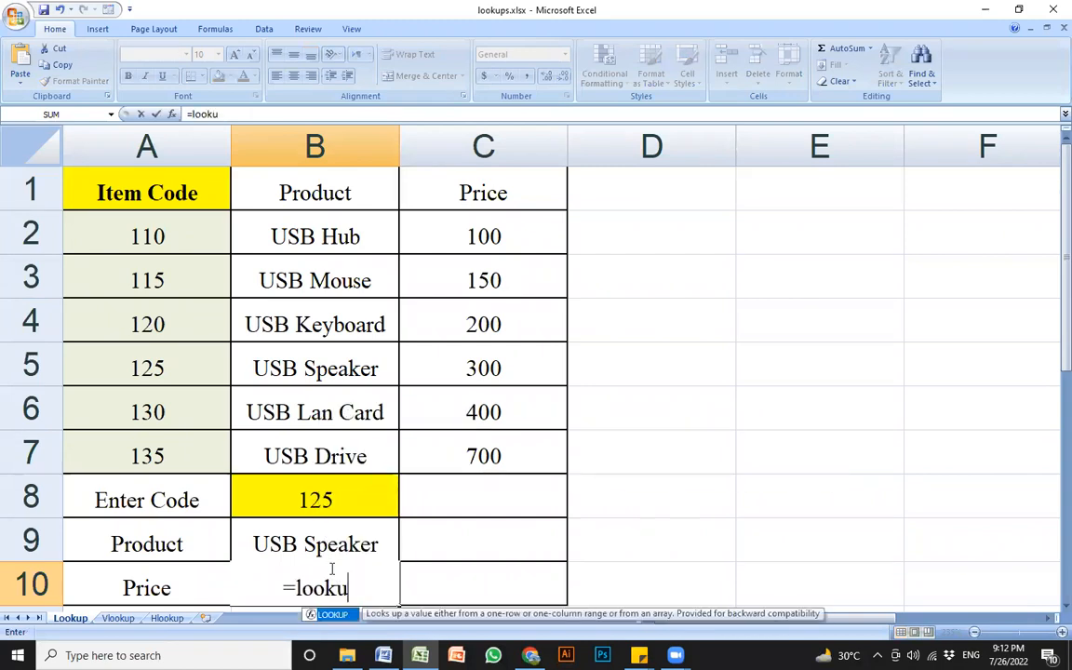
pyautogui.write('p(')
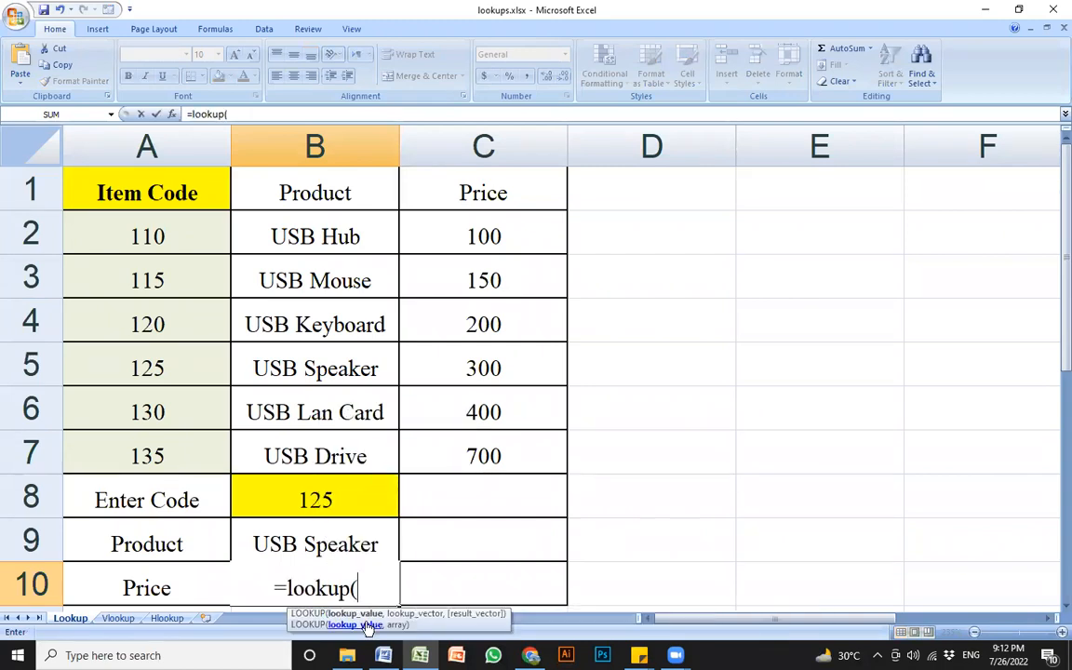
pyautogui.click(326, 499)
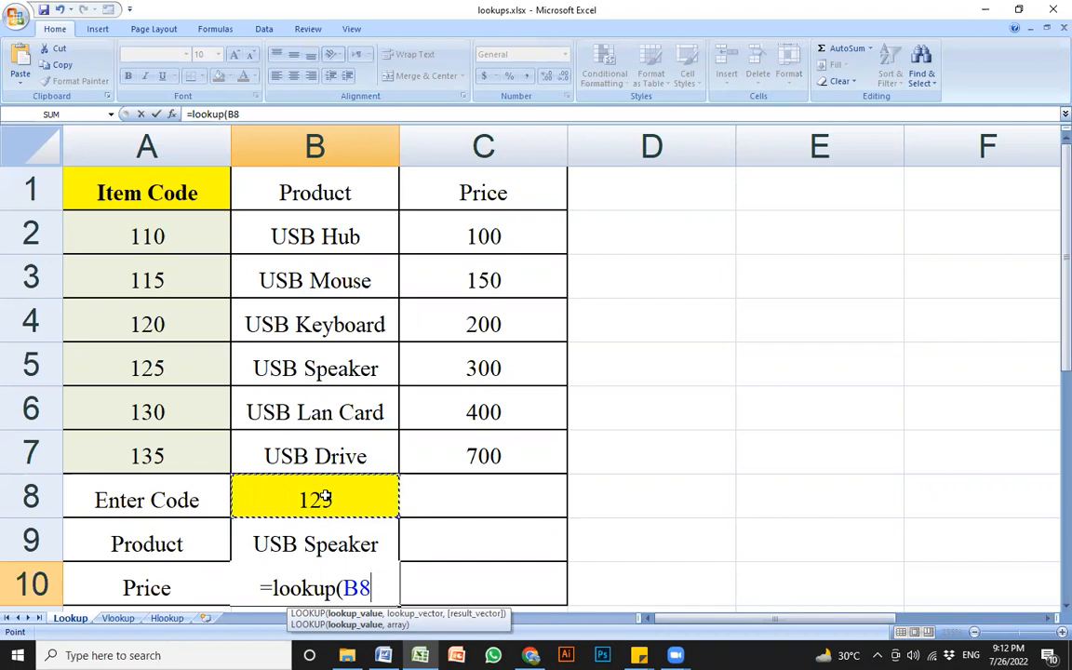
pyautogui.write(',')
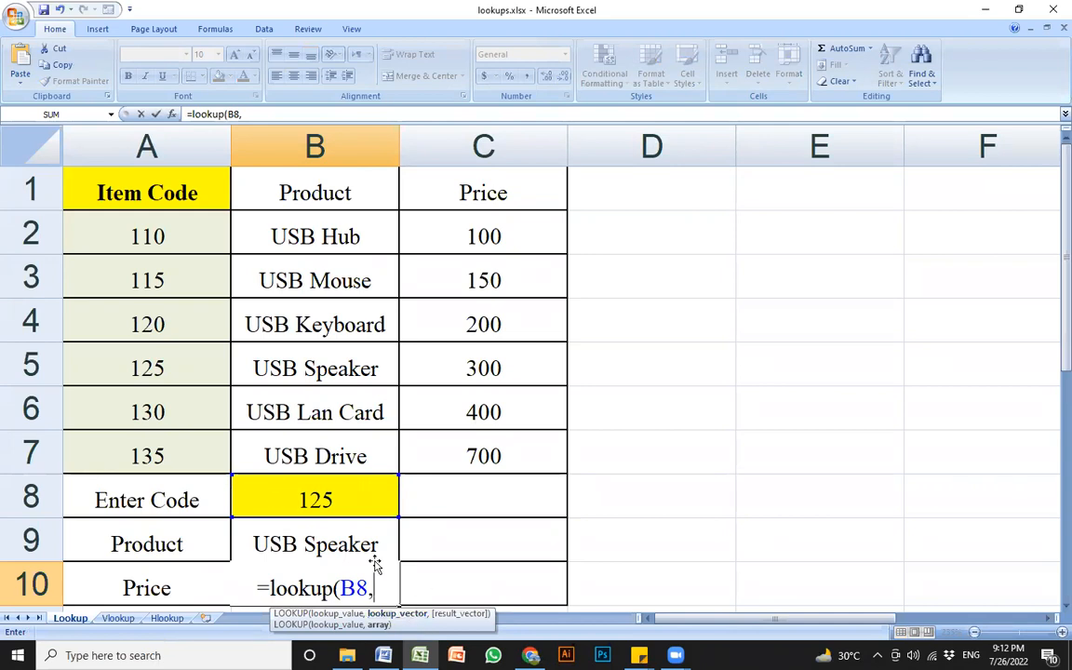
# - Complete the LOOKUP formula in B10 with the full item table A1:C7 as its array and check the result
pyautogui.click(145, 206)
pyautogui.moveTo(145, 210); pyautogui.dragTo(491, 449)
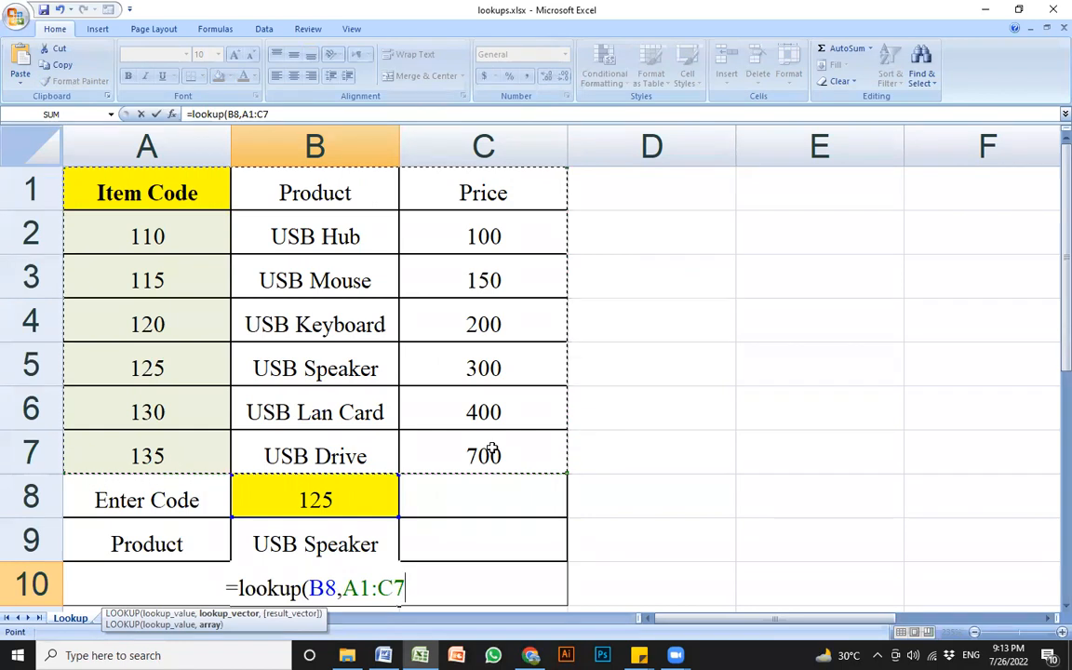
pyautogui.write(')')
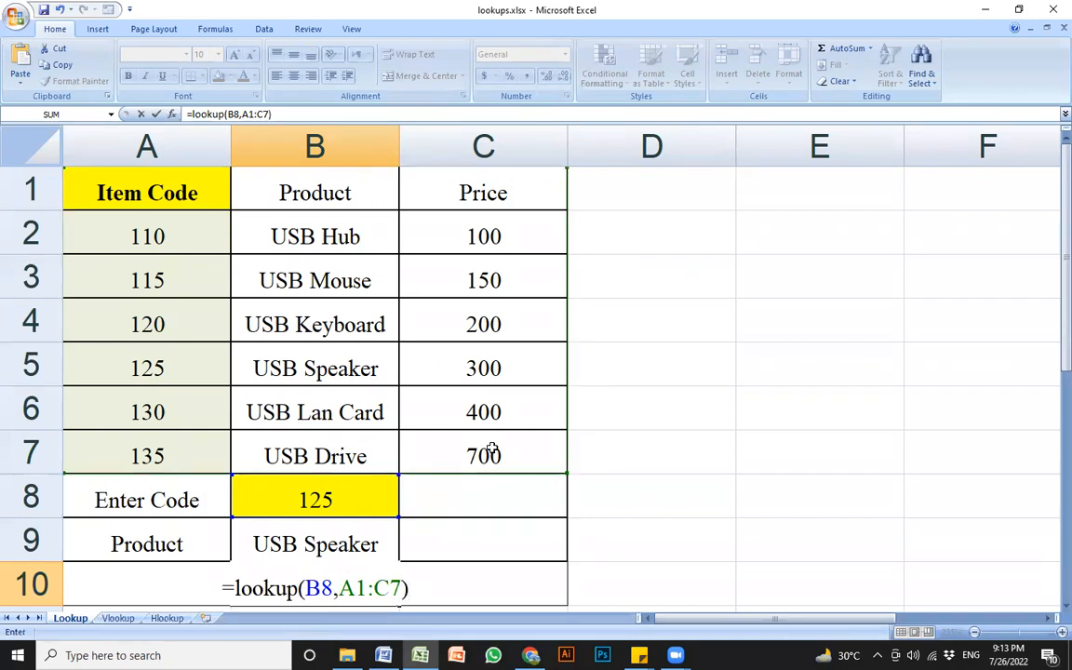
pyautogui.press('Return')
pyautogui.click(367, 553)
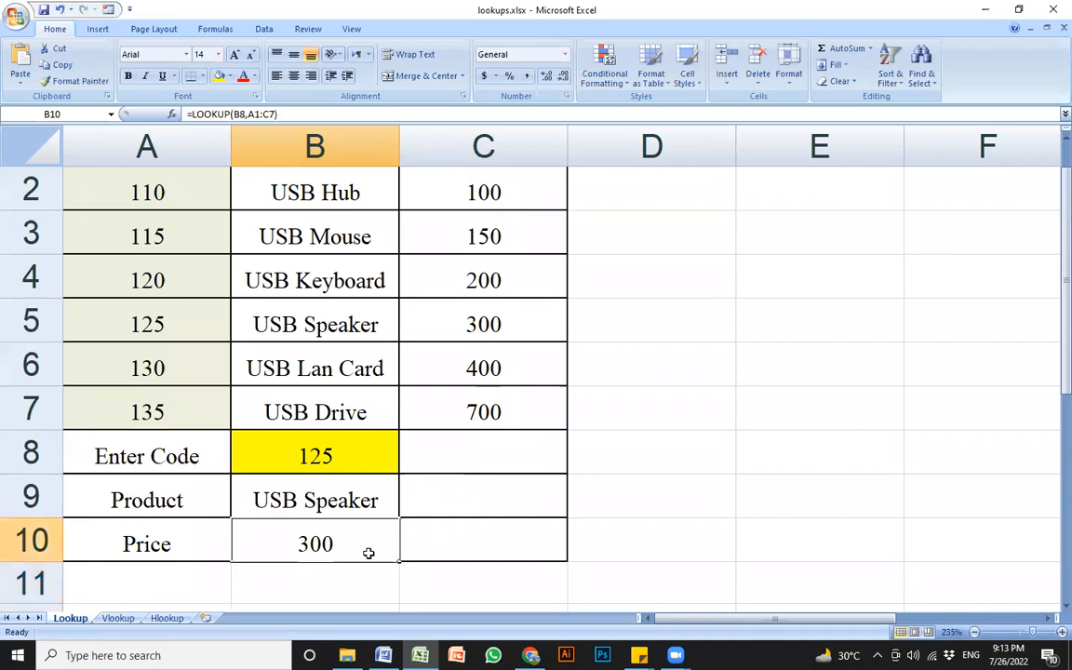
pyautogui.scroll(1, 367, 553)
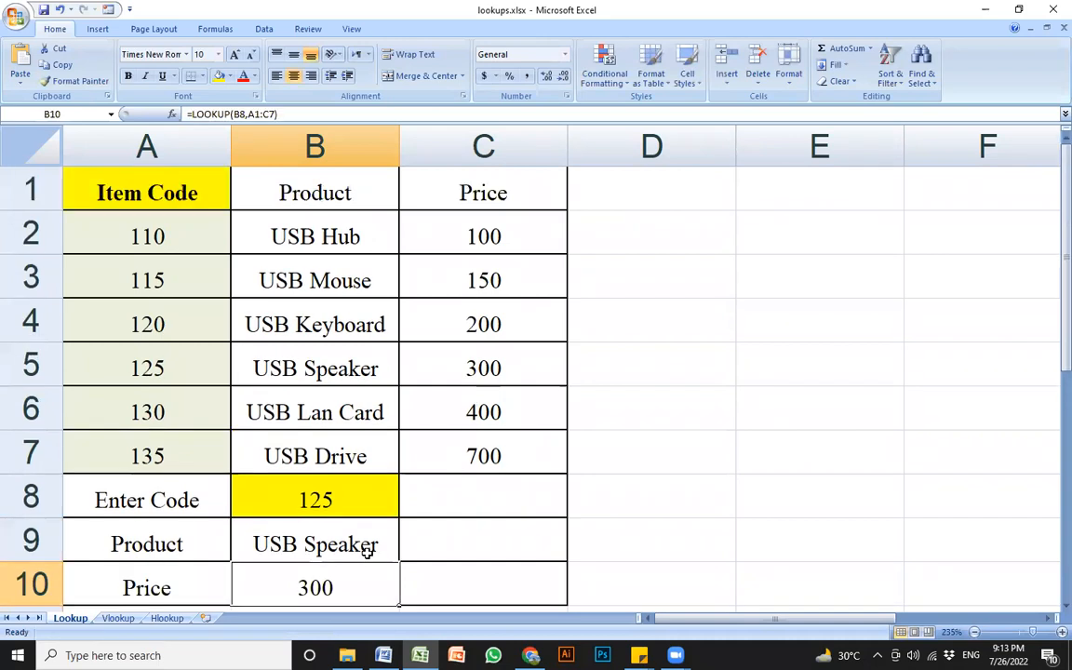
# - Test the product and price lookups by entering the item codes 115 and 130 one after another in B8
pyautogui.click(351, 501)
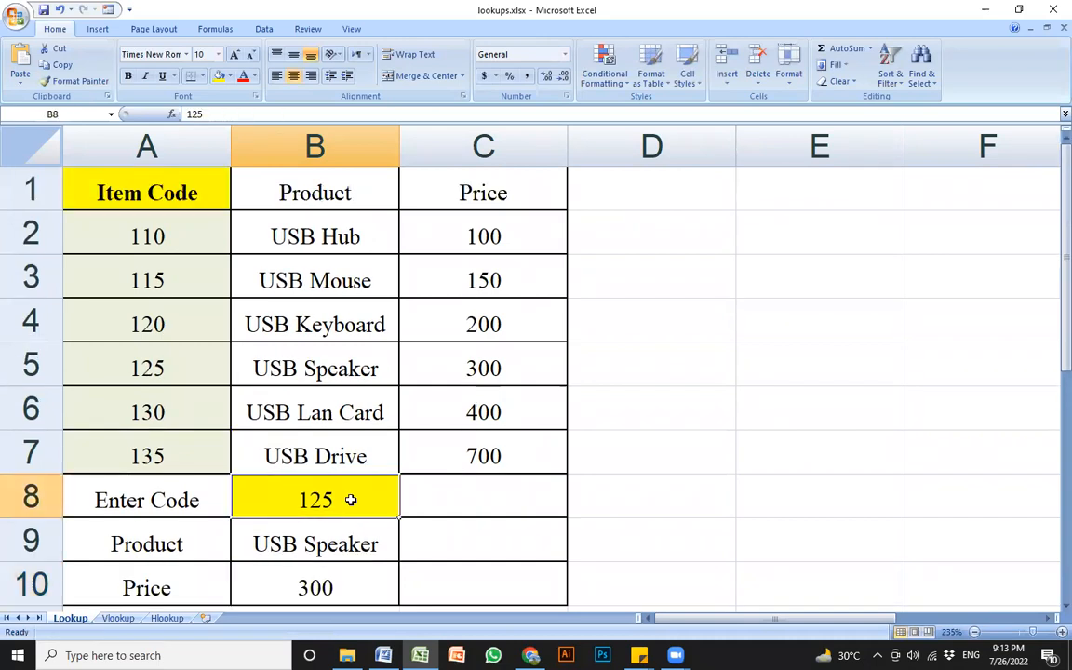
pyautogui.write('115')
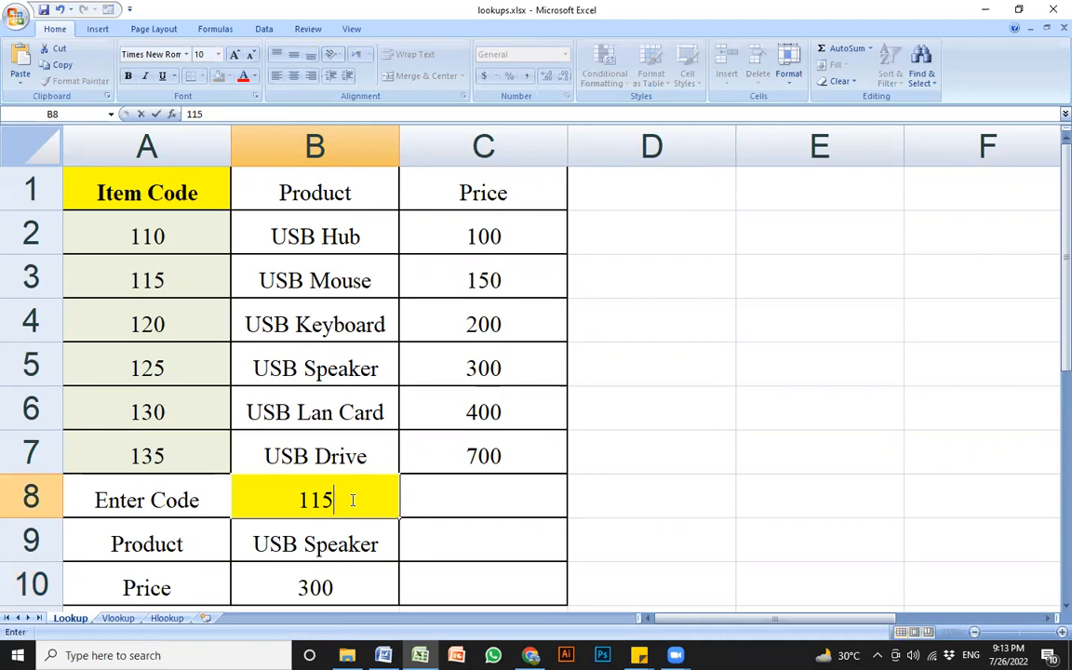
pyautogui.press('Return')
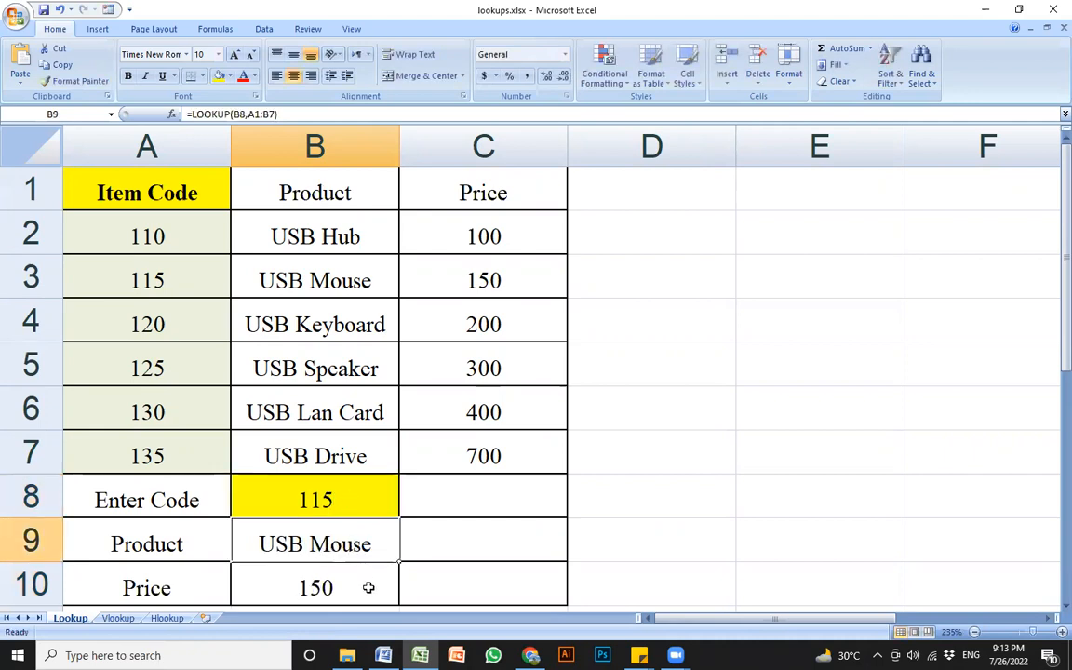
pyautogui.click(354, 498)
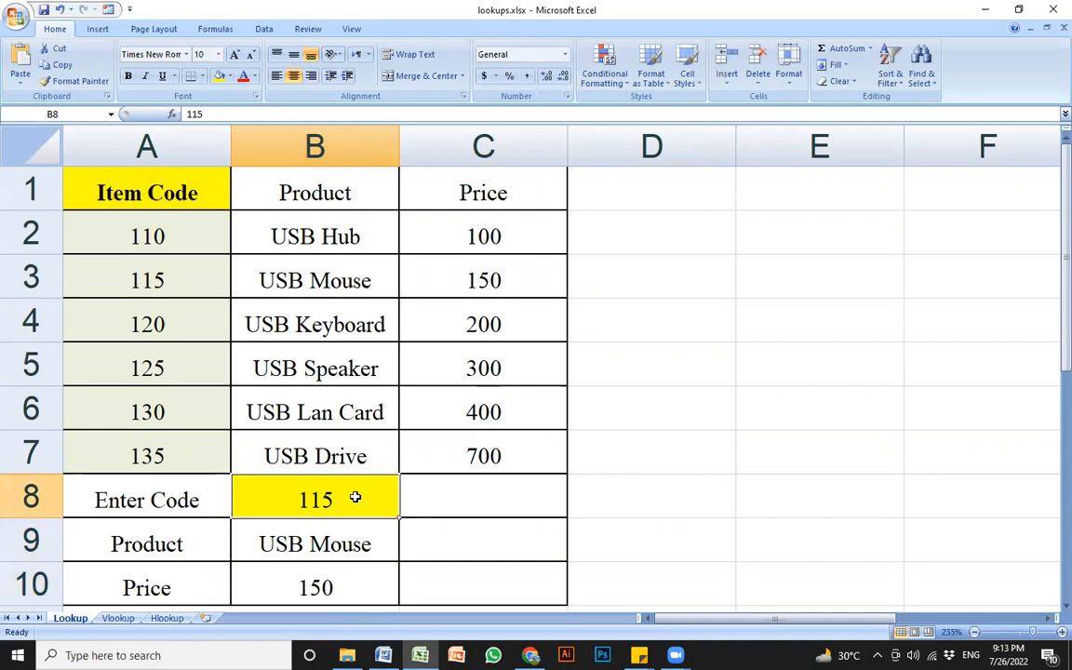
pyautogui.write('130')
pyautogui.hotkey('ctrl', 'Return')
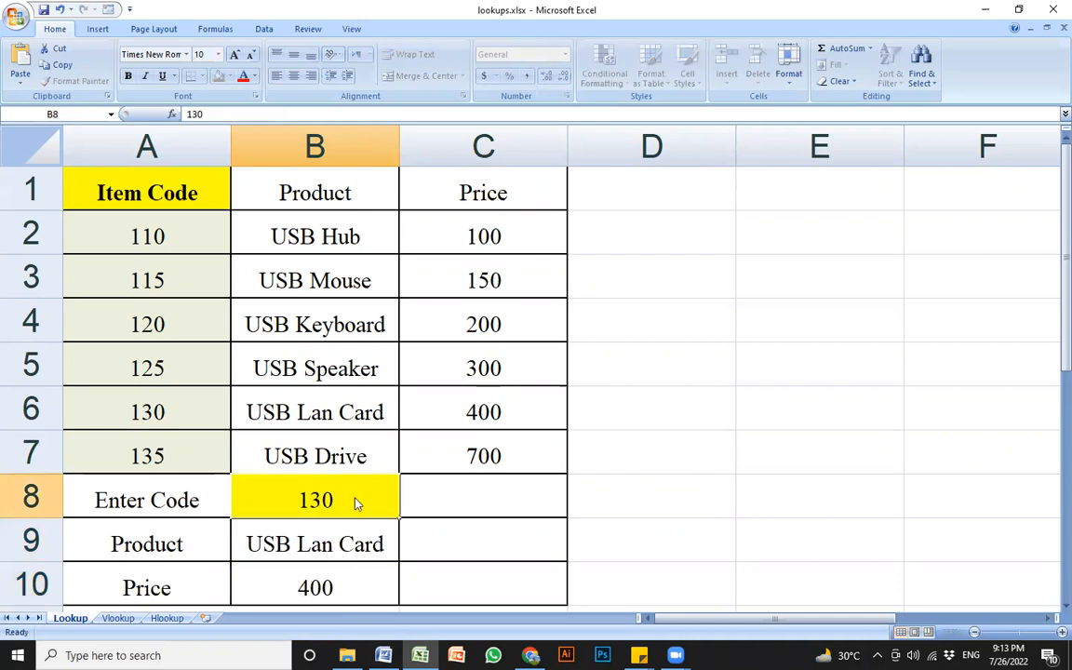
pyautogui.press('Return')
pyautogui.click(355, 500)
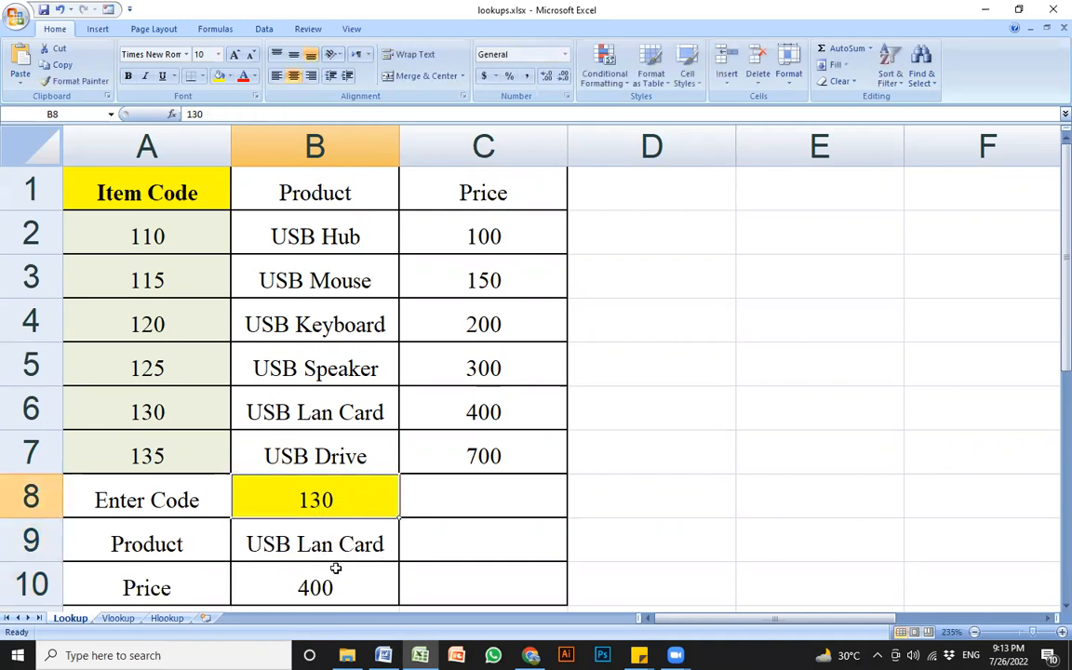
pyautogui.press('Return')
# - Compare the product and price listed for item code 130 in the table with the lookup results in B9 and B10
pyautogui.click(348, 410)
pyautogui.click(486, 414)
pyautogui.moveTo(359, 419); pyautogui.dragTo(476, 431)
pyautogui.click(354, 547)
pyautogui.click(354, 492)
pyautogui.click(435, 379)
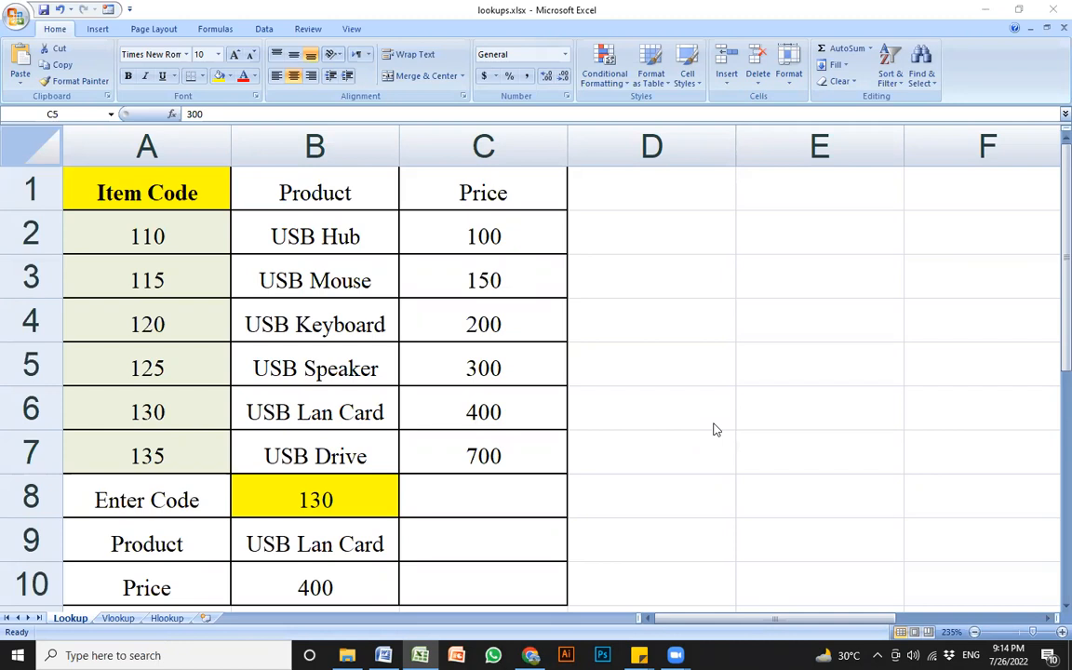
pyautogui.click(462, 282)
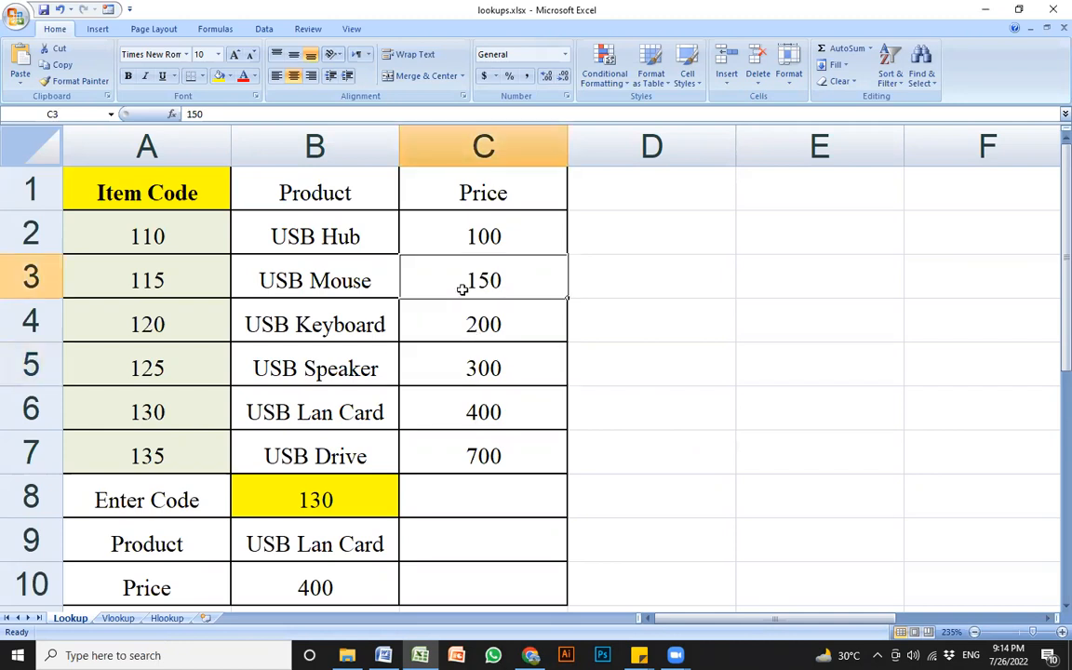
# - Open the Vlookup sheet and examine its item table, with the item codes running down the first column
pyautogui.click(113, 620)
pyautogui.scroll(5, 237, 449)
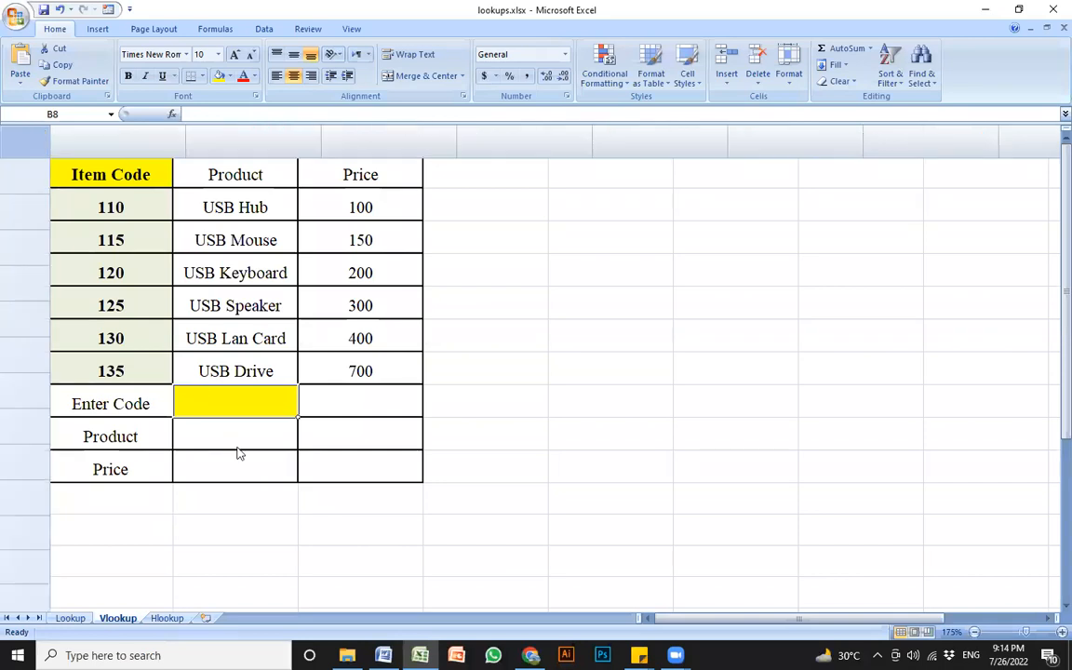
pyautogui.scroll(2, 293, 481)
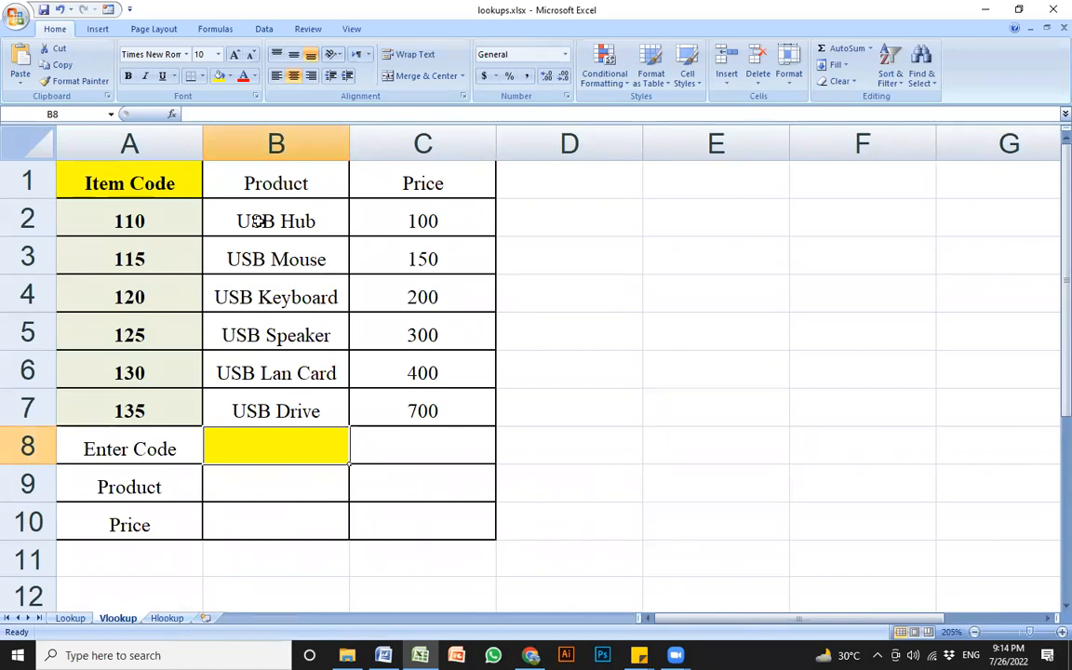
pyautogui.click(292, 198)
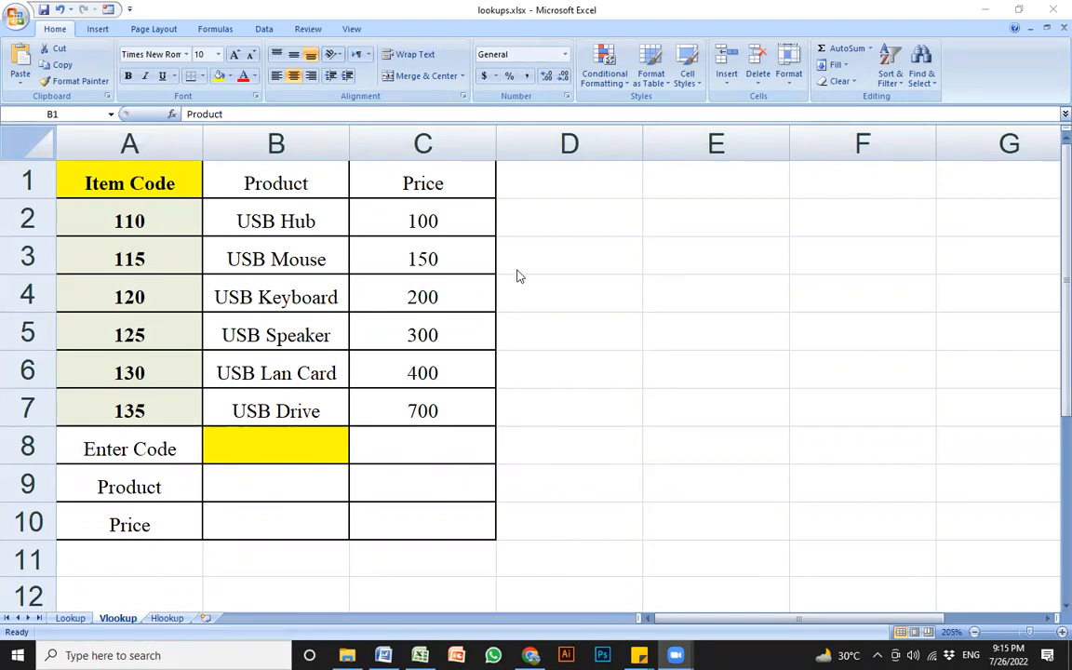
pyautogui.click(477, 459)
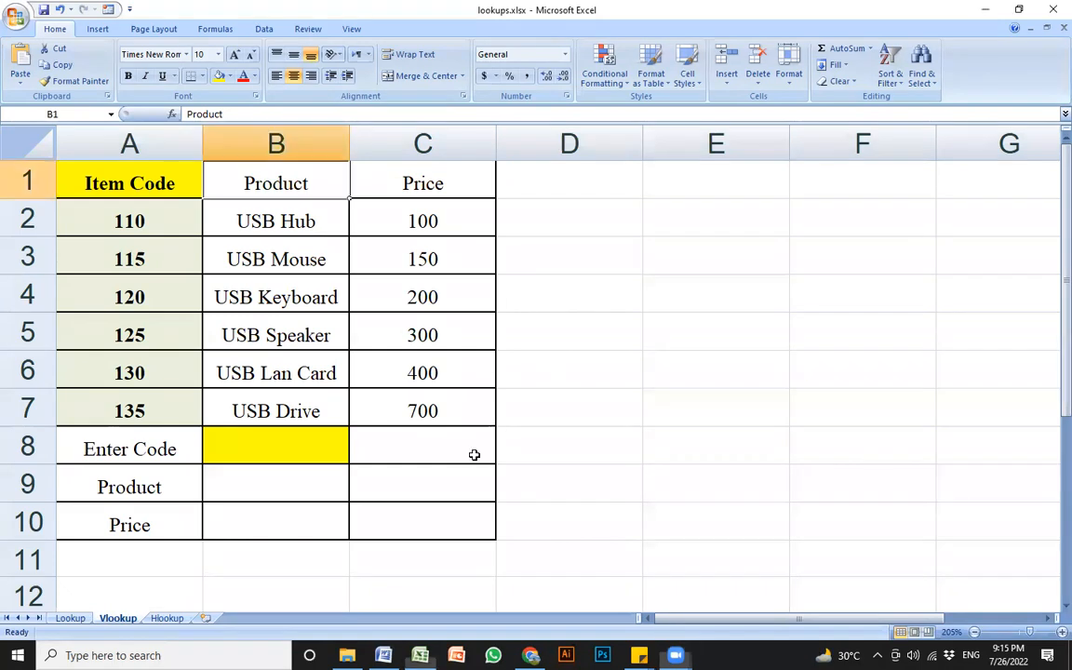
pyautogui.click(427, 460)
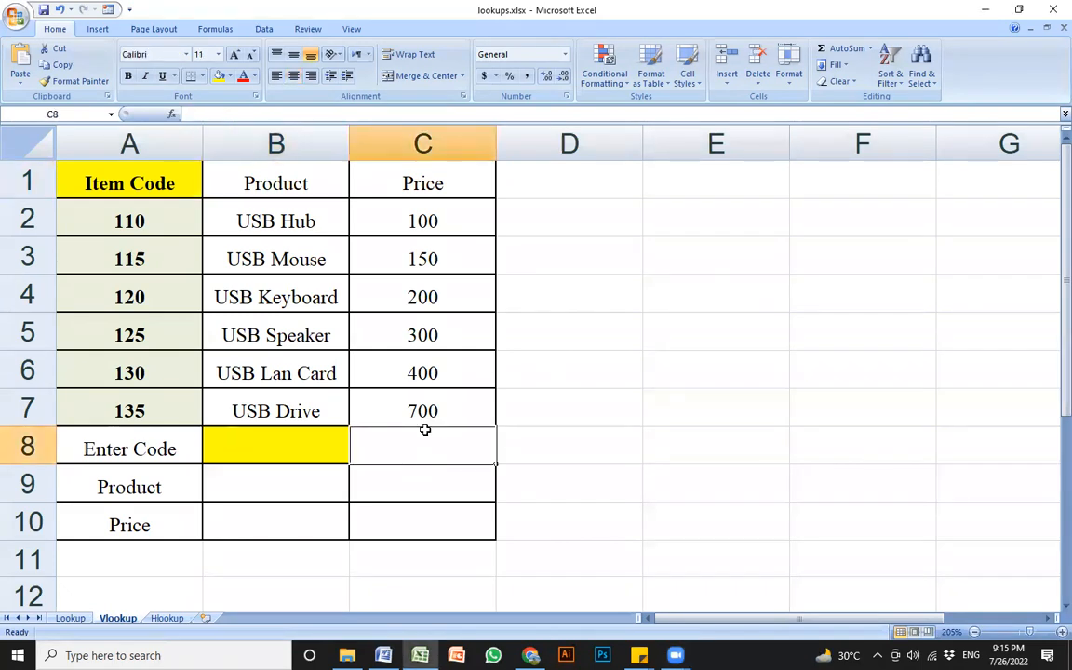
# - Examine the empty Enter Code and Product cells B8 and B9 and the vertical layout of the Vlookup table
pyautogui.click(304, 470)
pyautogui.click(294, 445)
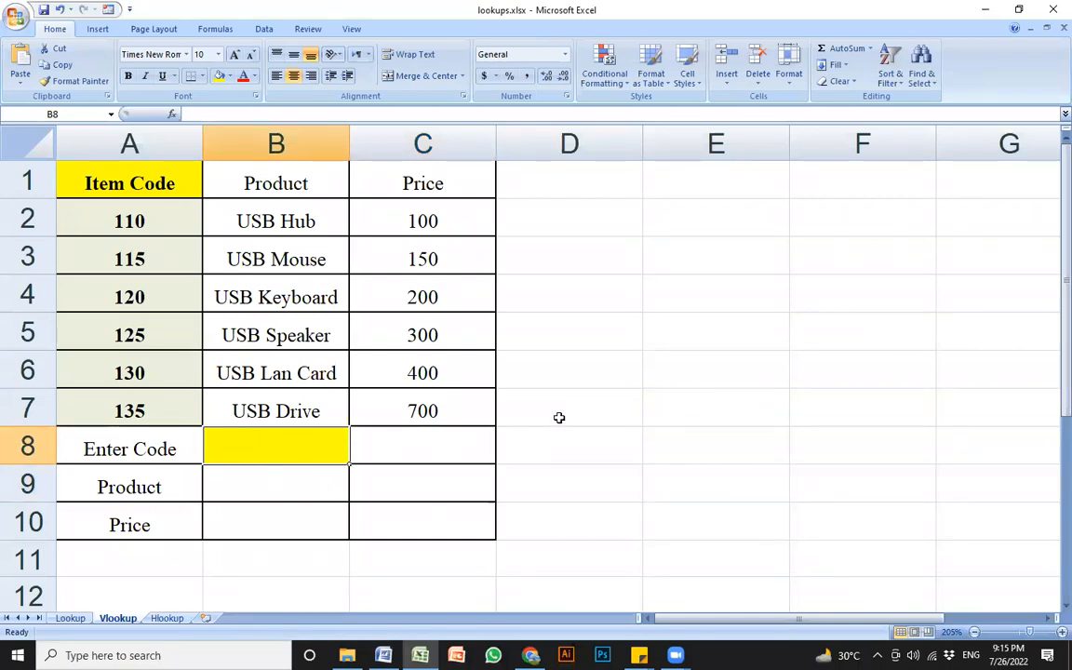
pyautogui.click(234, 438)
pyautogui.click(289, 480)
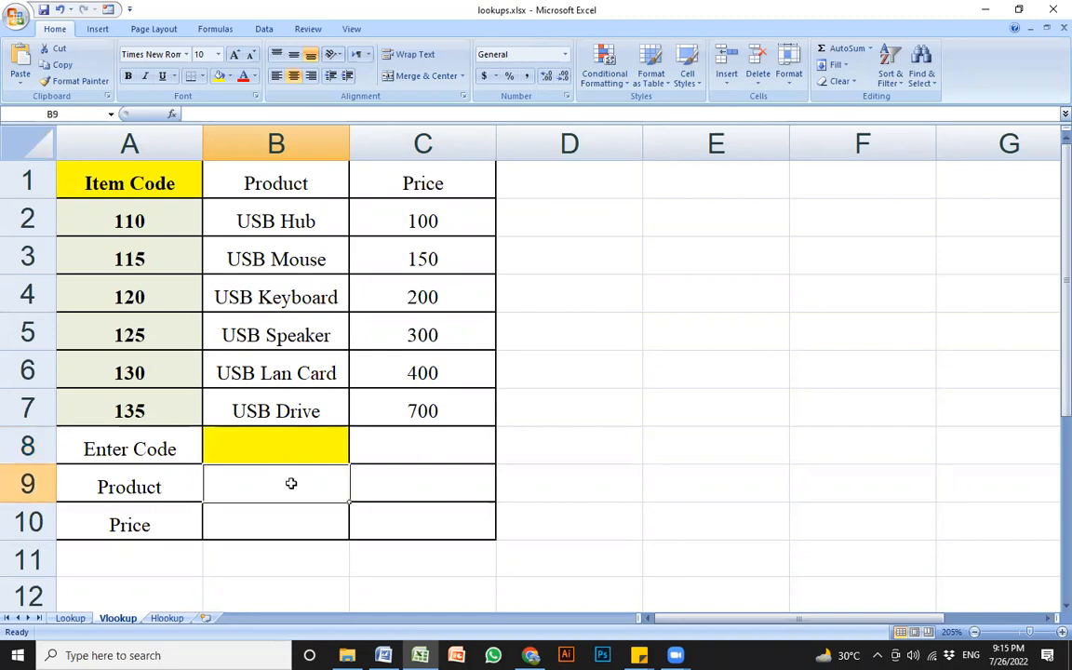
pyautogui.click(284, 444)
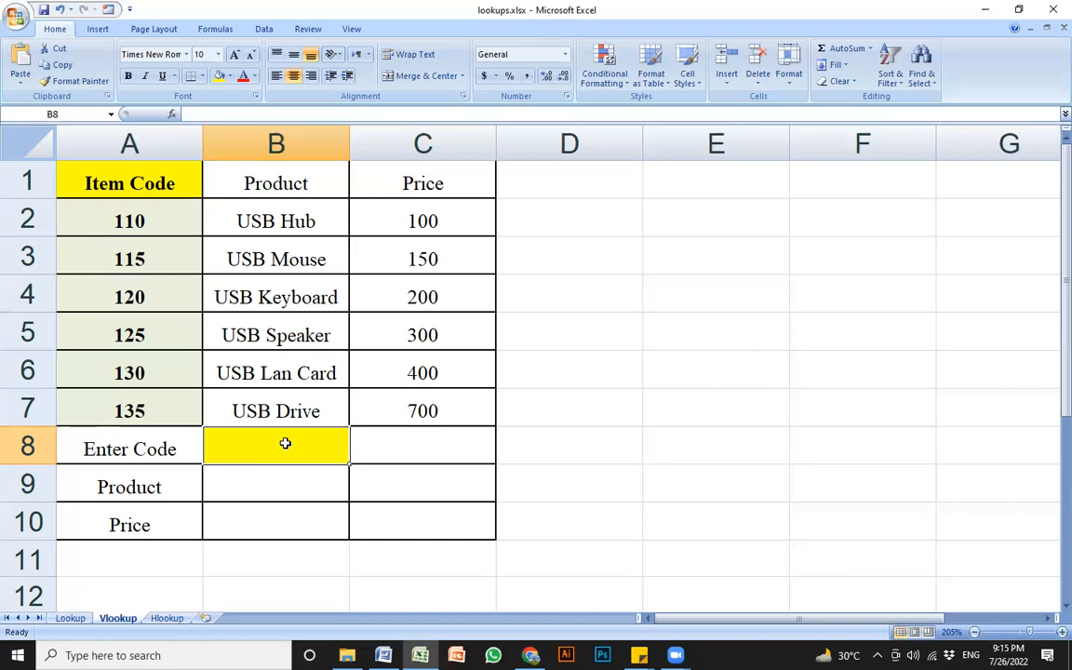
pyautogui.click(304, 490)
pyautogui.click(302, 427)
pyautogui.click(356, 447)
pyautogui.click(247, 495)
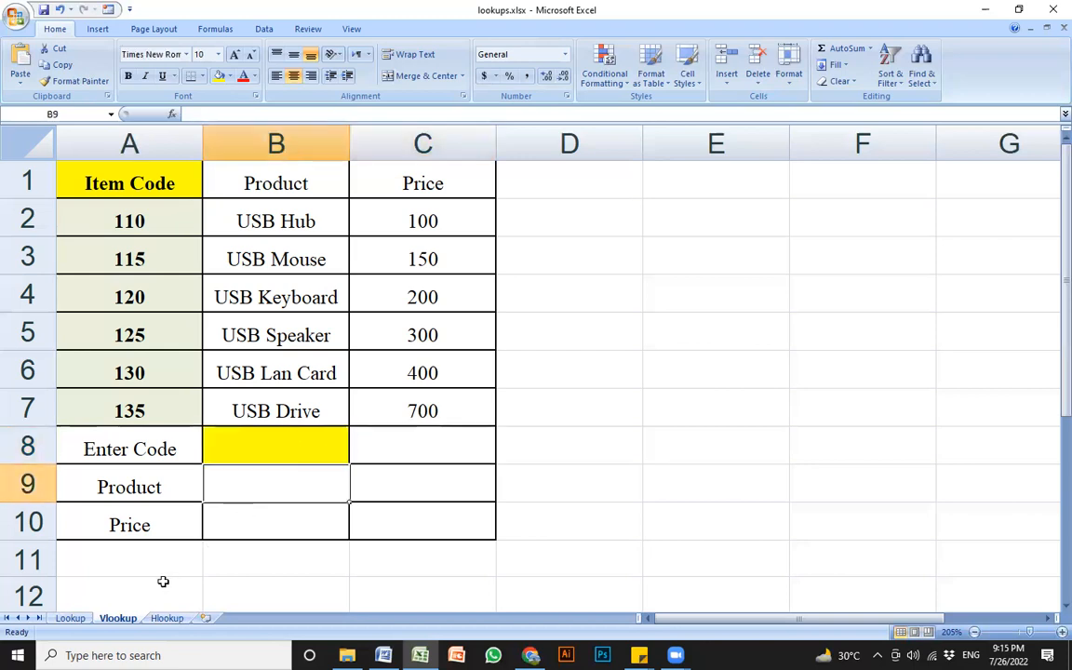
pyautogui.moveTo(115, 174); pyautogui.dragTo(446, 503)
pyautogui.click(423, 521)
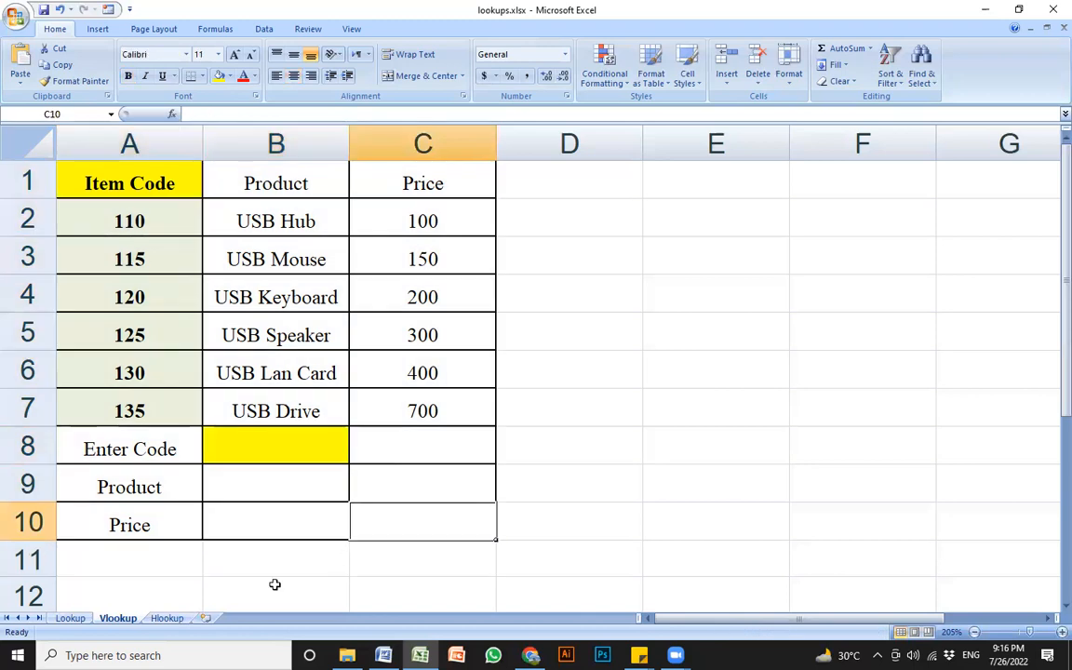
# - Open the Hlookup sheet and examine its horizontal item table and entry cells across A1:F7
pyautogui.click(167, 618)
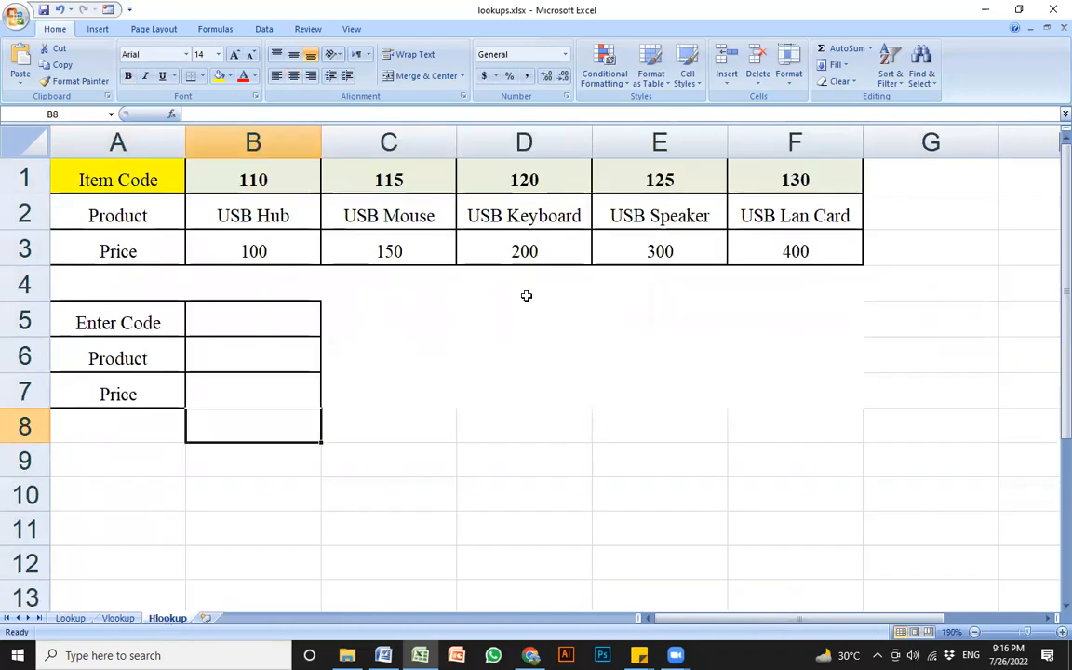
pyautogui.moveTo(144, 192); pyautogui.dragTo(803, 396)
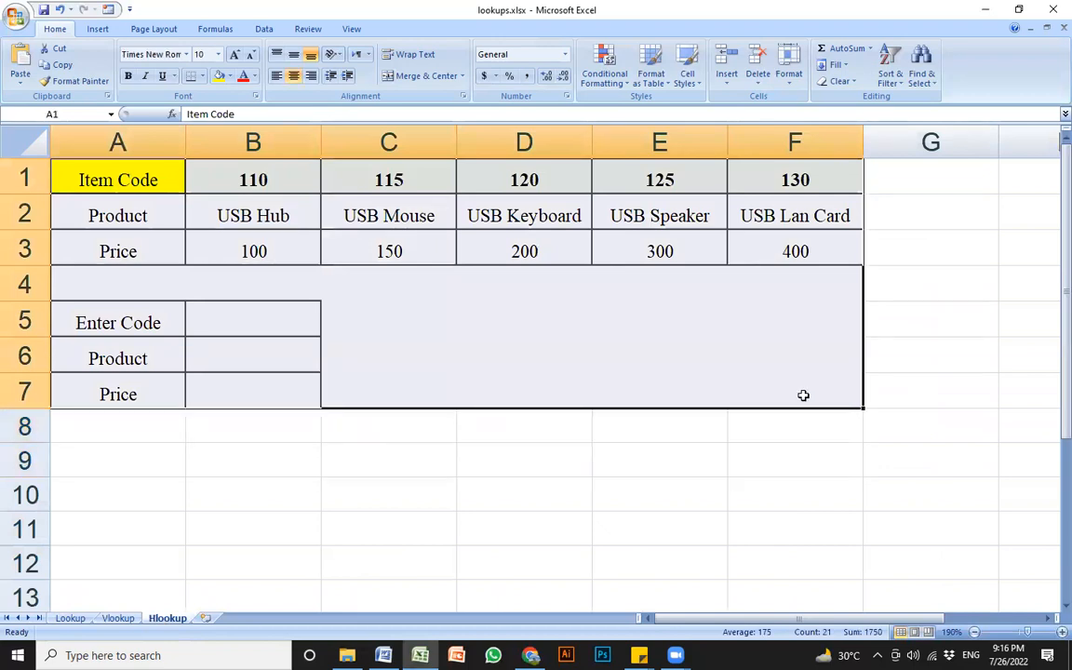
pyautogui.click(600, 423)
pyautogui.moveTo(98, 186); pyautogui.dragTo(761, 416)
pyautogui.click(650, 423)
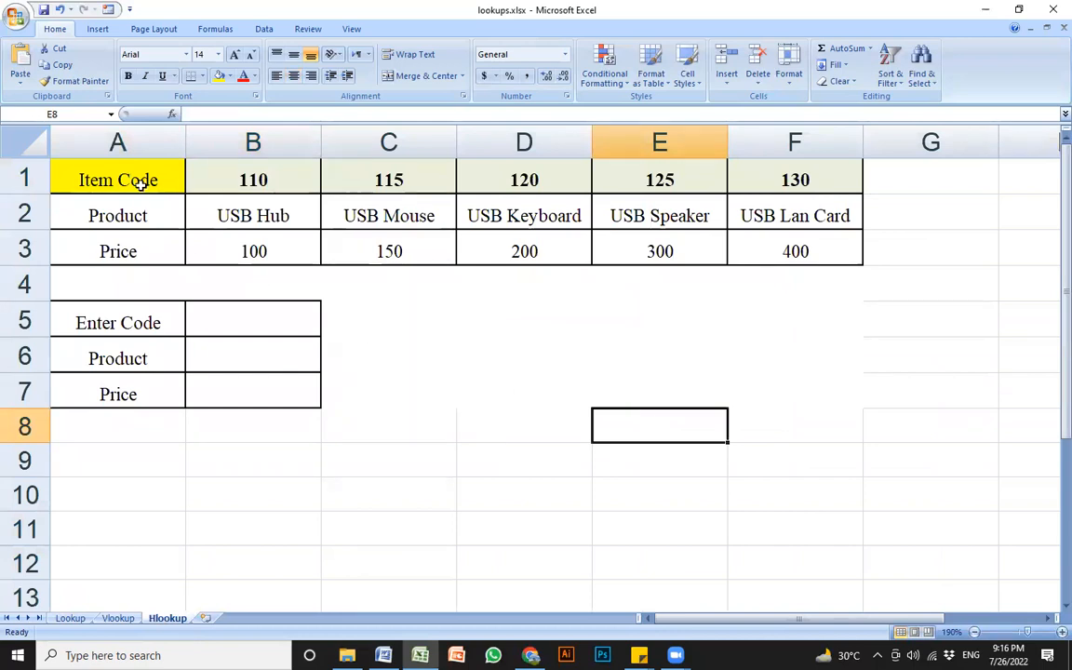
# - Copy the horizontal item table A1:F3 from the Hlookup sheet into a new blank workbook, starting at A1
pyautogui.moveTo(137, 177); pyautogui.dragTo(796, 253)
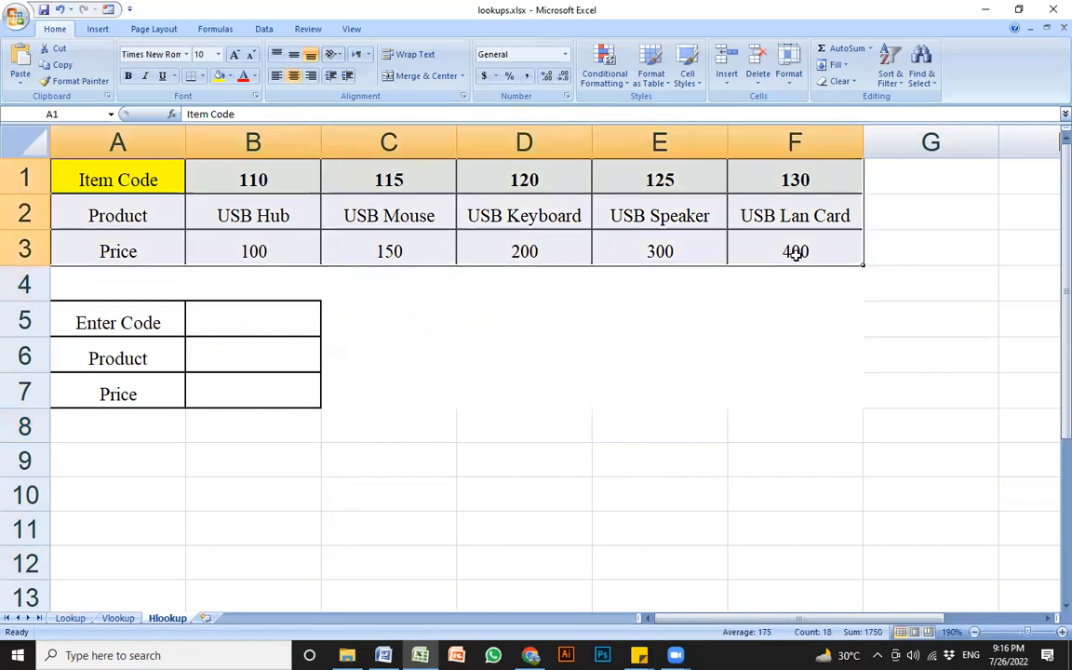
pyautogui.hotkey('ctrl', 'c')
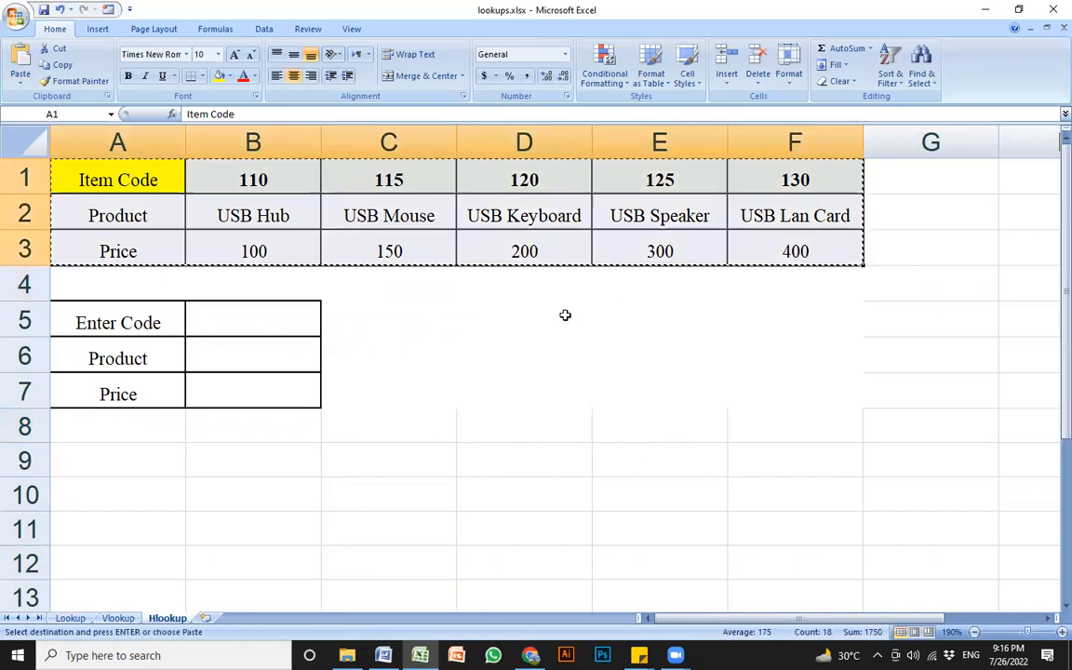
pyautogui.hotkey('ctrl', 'n')
pyautogui.keyDown('ctrl'); pyautogui.scroll(10, 487, 359); pyautogui.keyUp('ctrl')
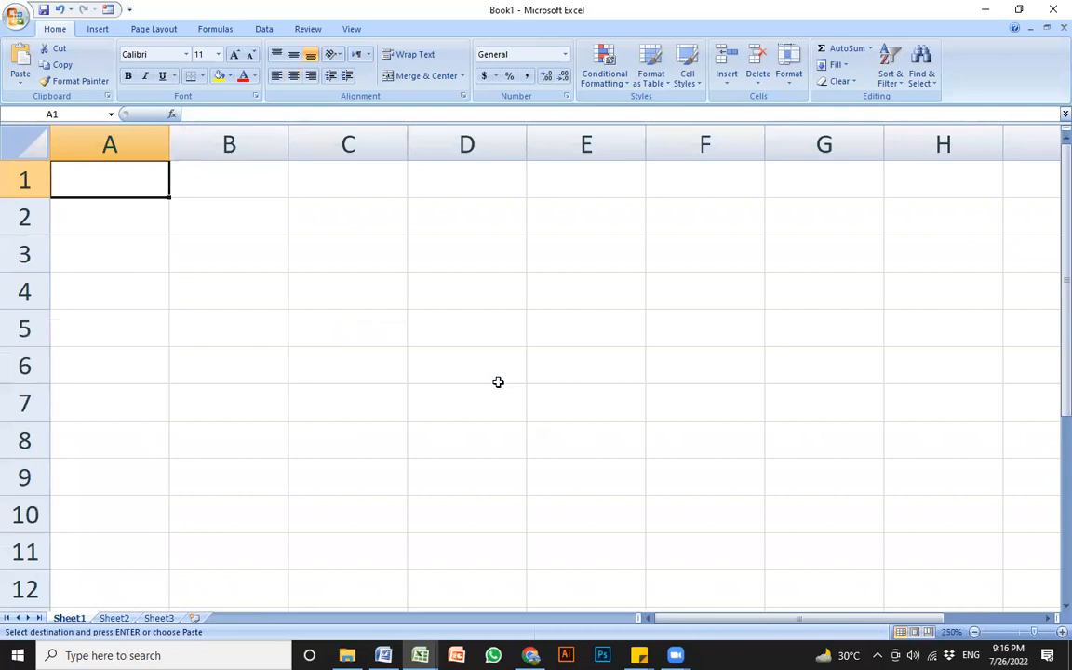
pyautogui.hotkey('ctrl', 'v')
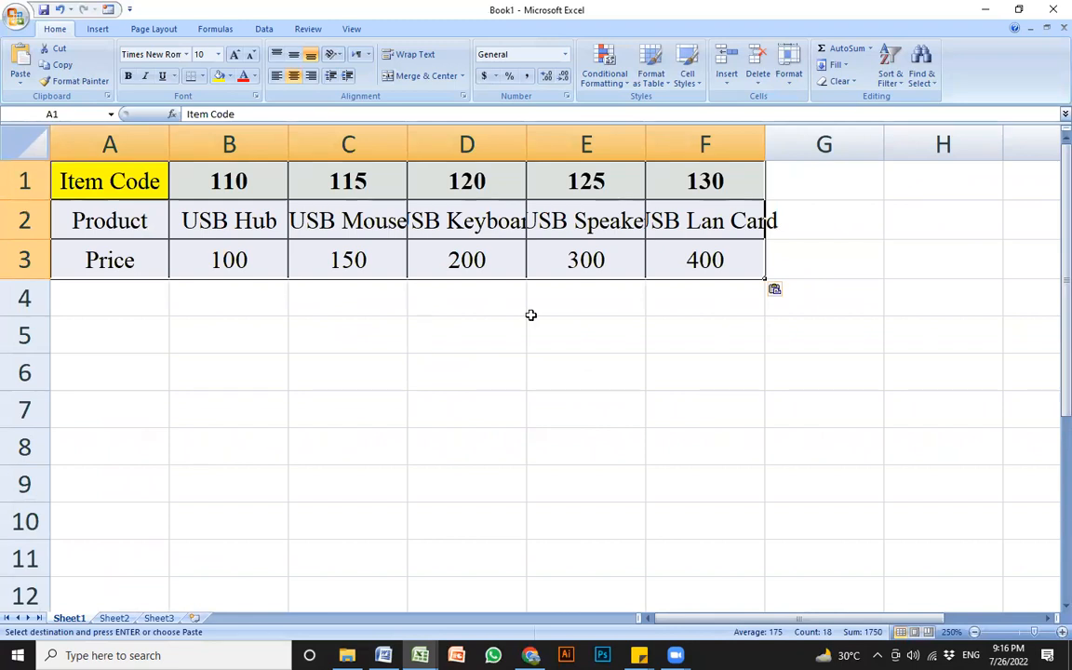
# - Resize columns C, D and E individually by hand to make room for the product names in row 2
pyautogui.click(417, 336)
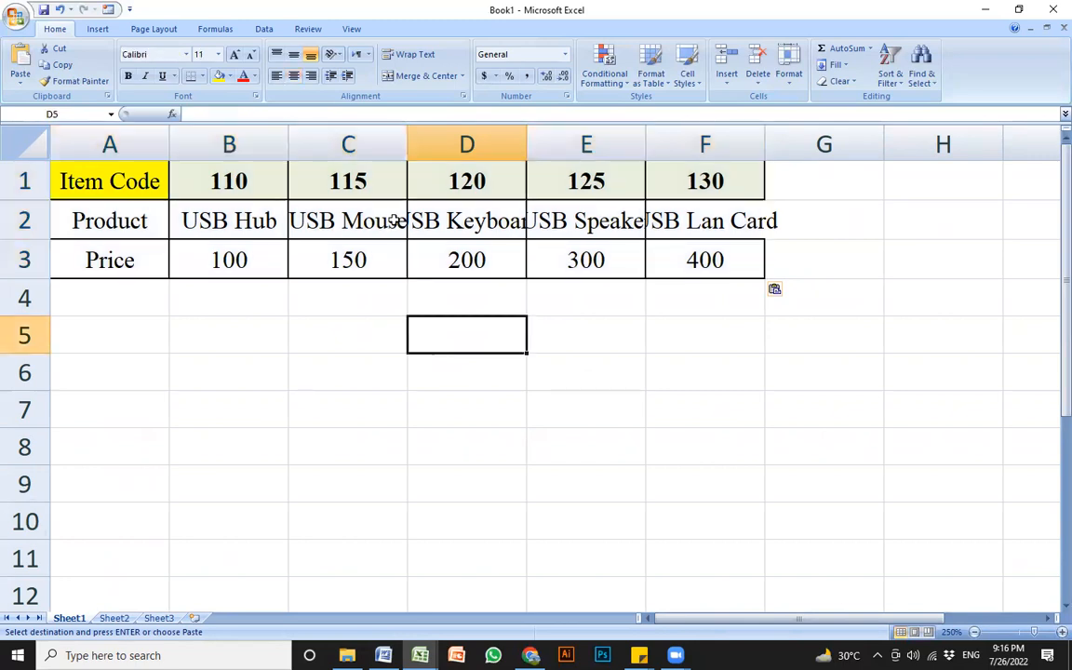
pyautogui.click(443, 221)
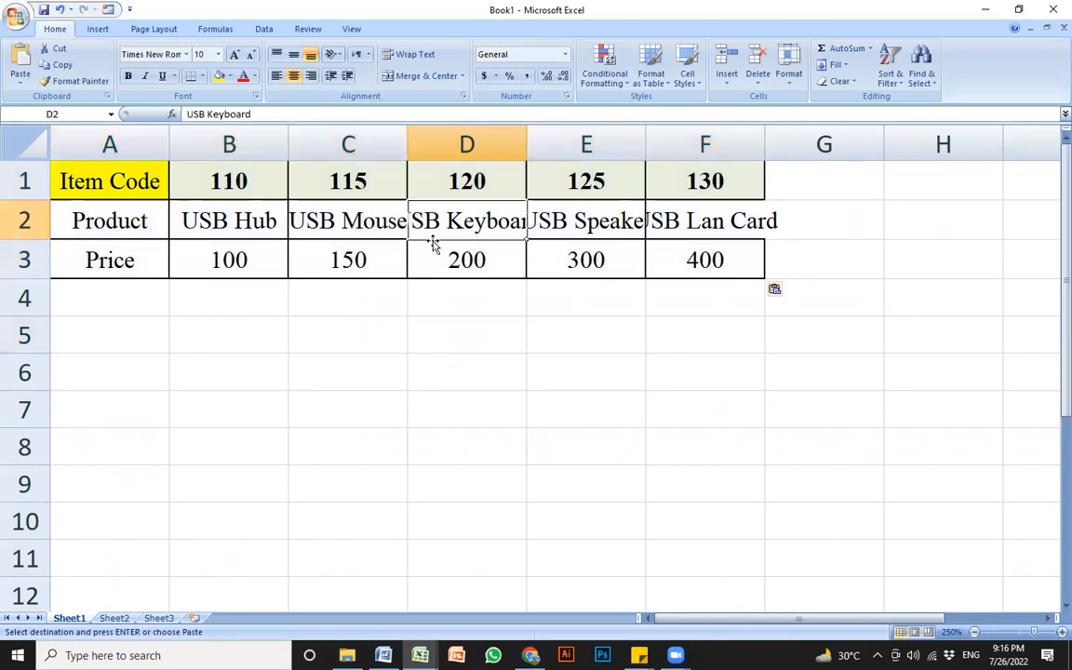
pyautogui.click(577, 223)
pyautogui.click(658, 212)
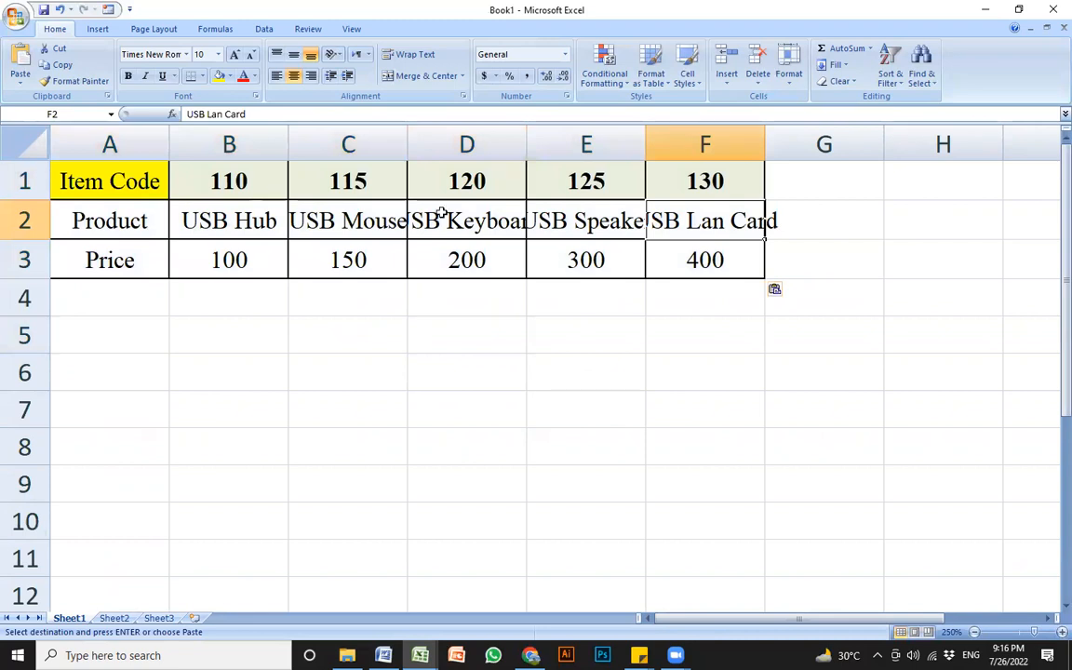
pyautogui.moveTo(407, 143); pyautogui.dragTo(493, 144)
pyautogui.moveTo(612, 143); pyautogui.dragTo(582, 144)
pyautogui.moveTo(696, 143); pyautogui.dragTo(746, 143)
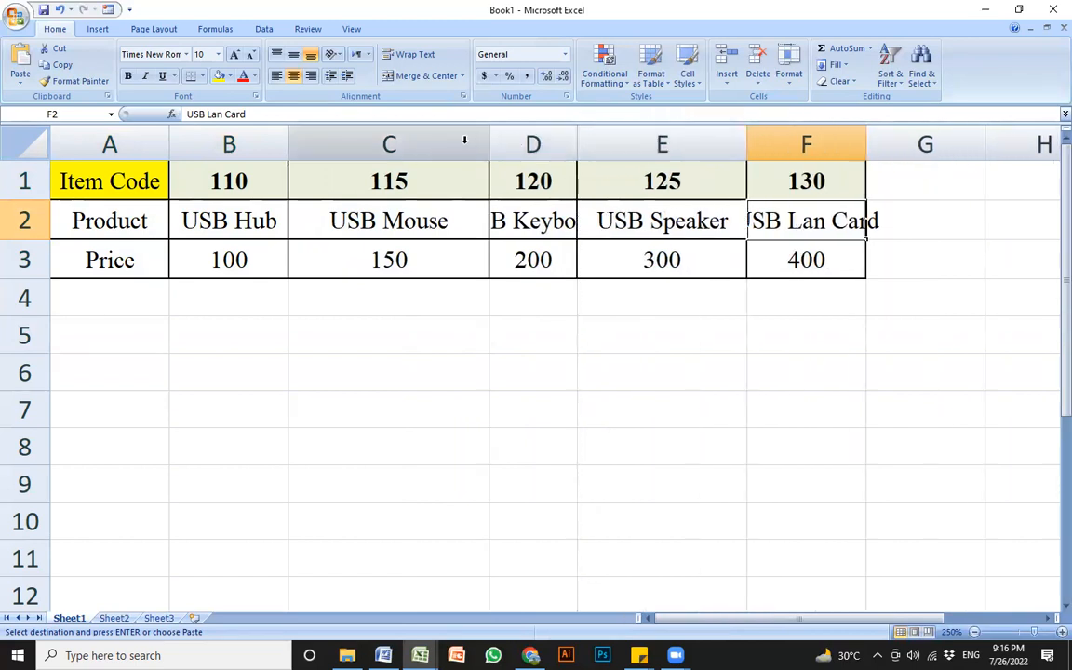
pyautogui.moveTo(493, 144); pyautogui.dragTo(465, 143)
# - AutoFit the widths of columns A to F to their contents and check the product names in row 2
pyautogui.click(505, 296)
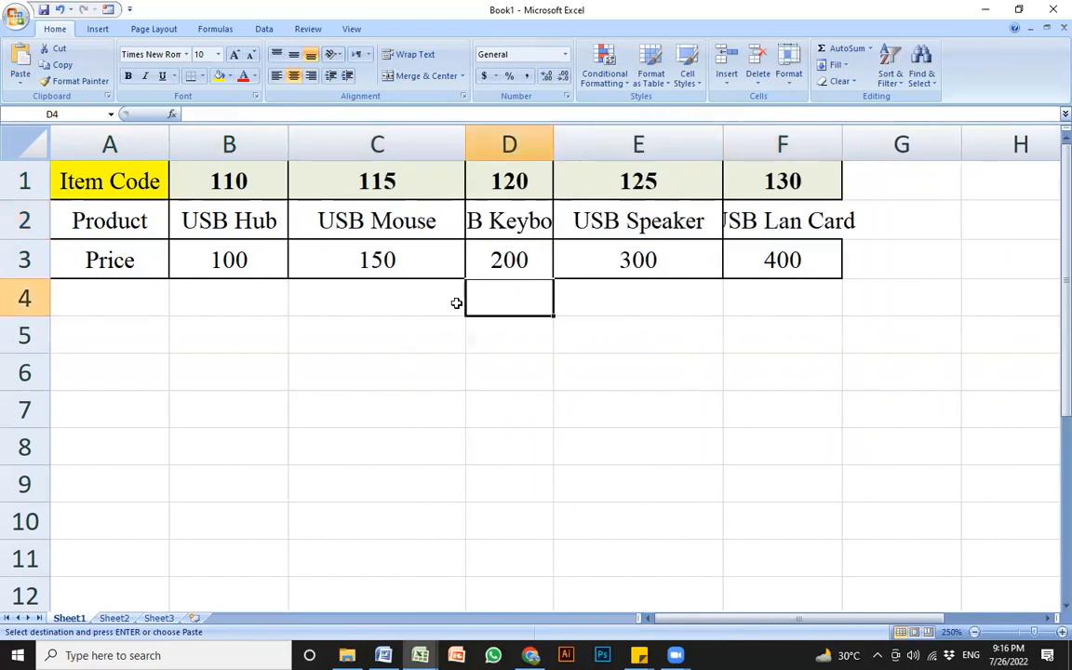
pyautogui.click(251, 260)
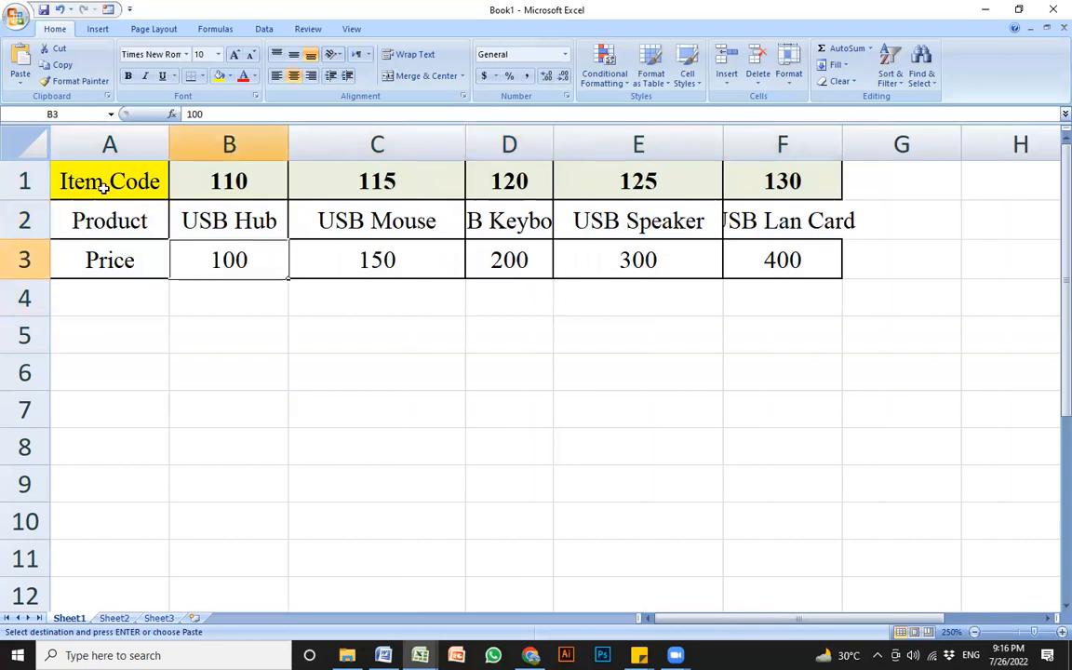
pyautogui.moveTo(93, 144); pyautogui.dragTo(756, 147)
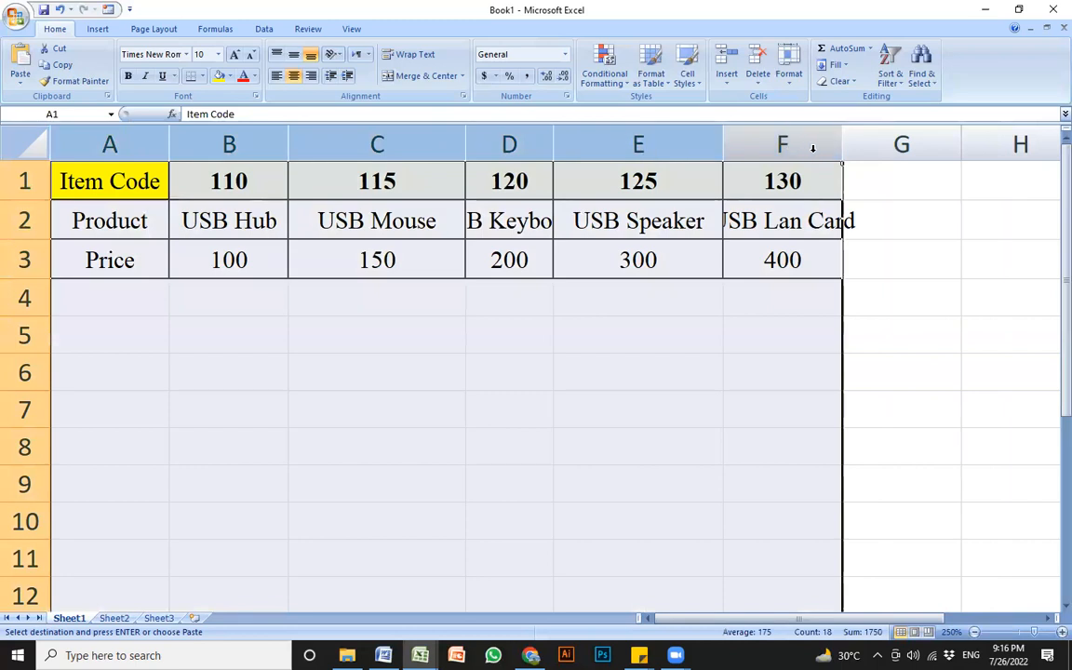
pyautogui.click(791, 79)
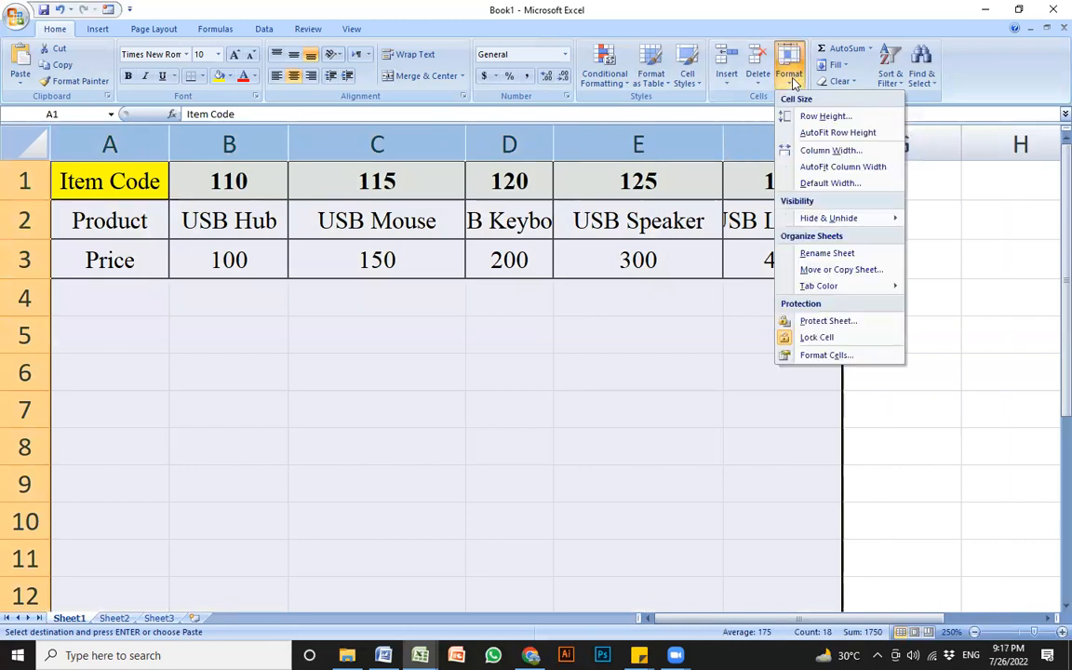
pyautogui.click(852, 169)
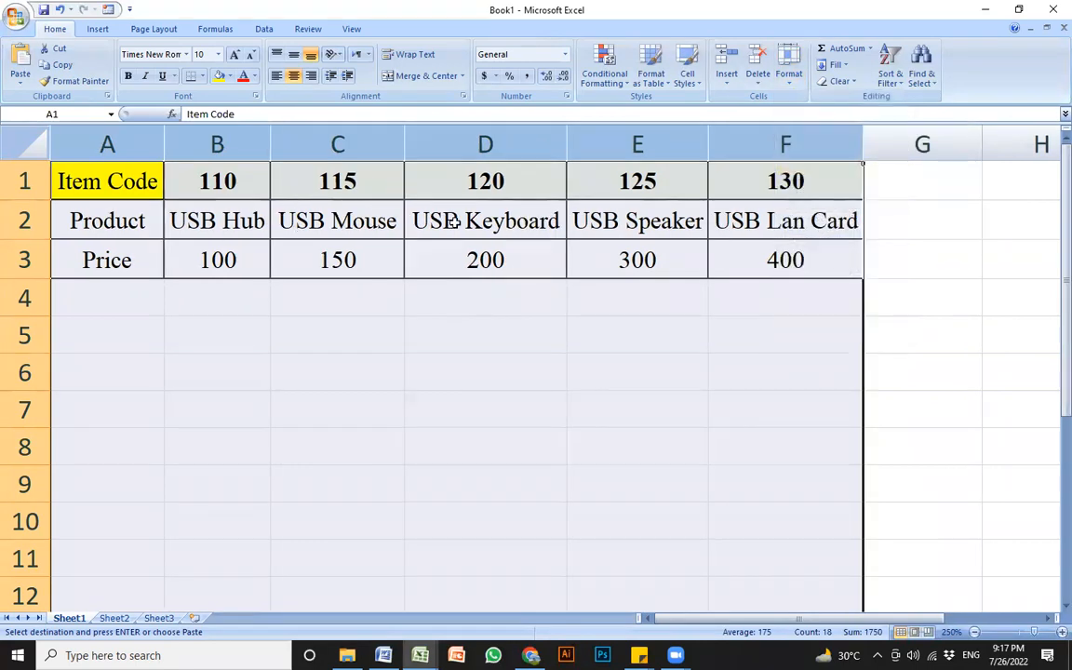
pyautogui.click(771, 224)
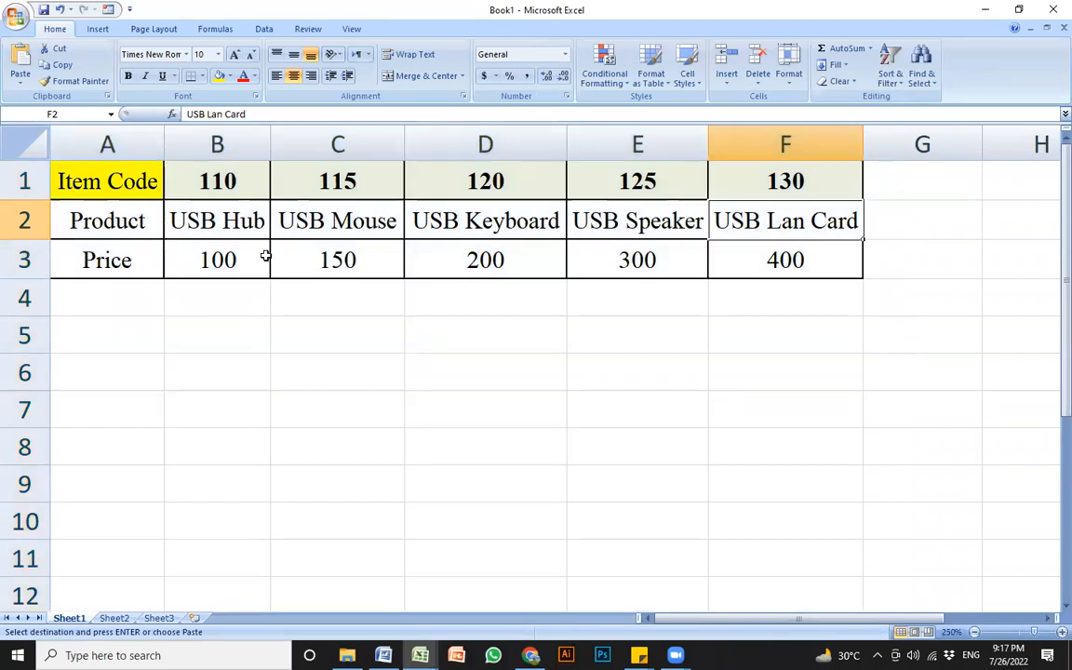
pyautogui.click(321, 299)
pyautogui.click(249, 220)
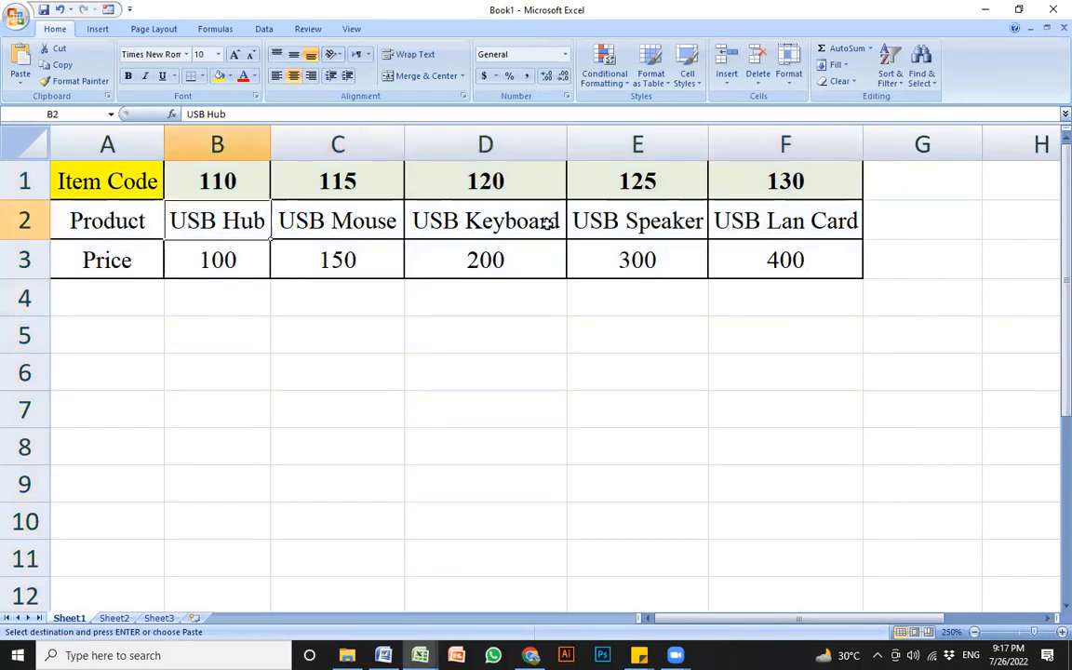
pyautogui.click(789, 144)
pyautogui.click(605, 261)
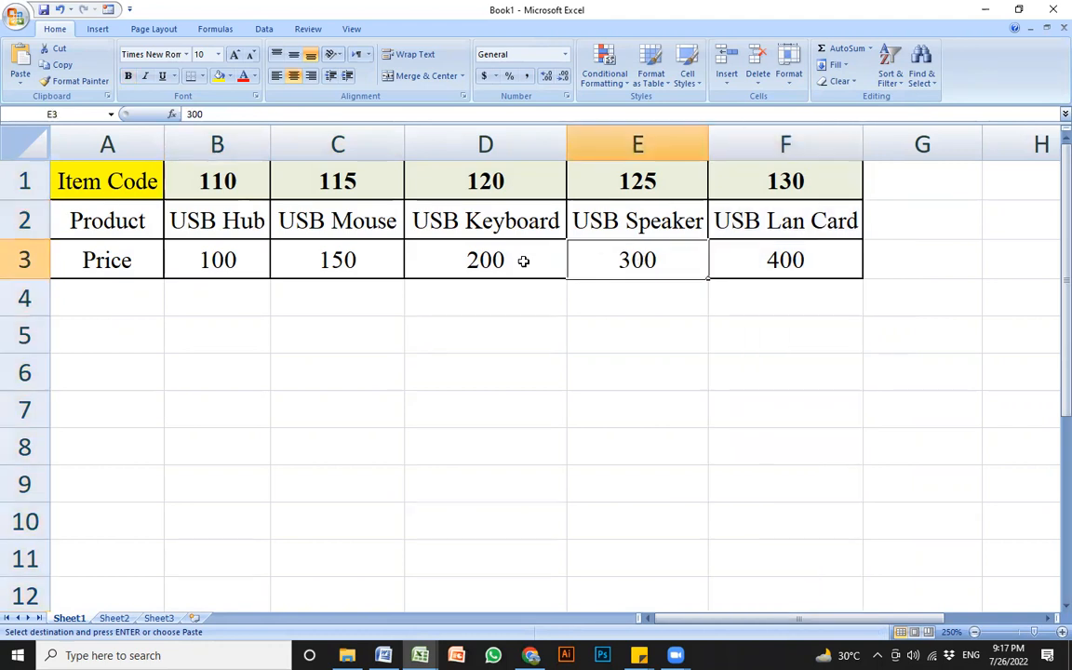
# - Set an equal column width of 10 for columns A to F
pyautogui.click(172, 206)
pyautogui.moveTo(118, 145); pyautogui.dragTo(779, 148)
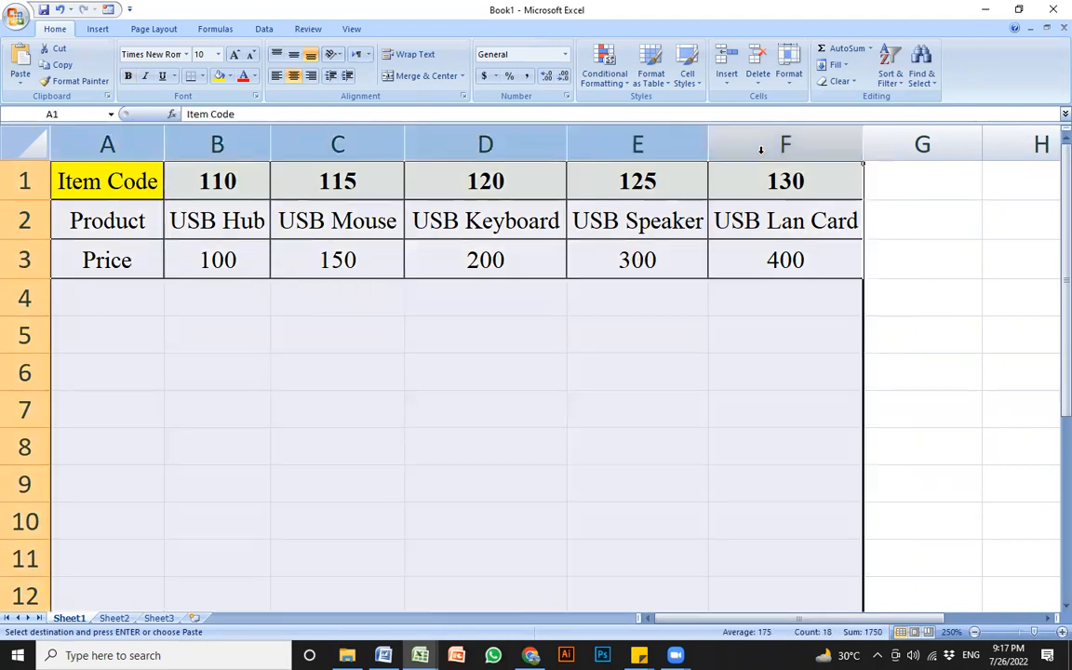
pyautogui.click(788, 75)
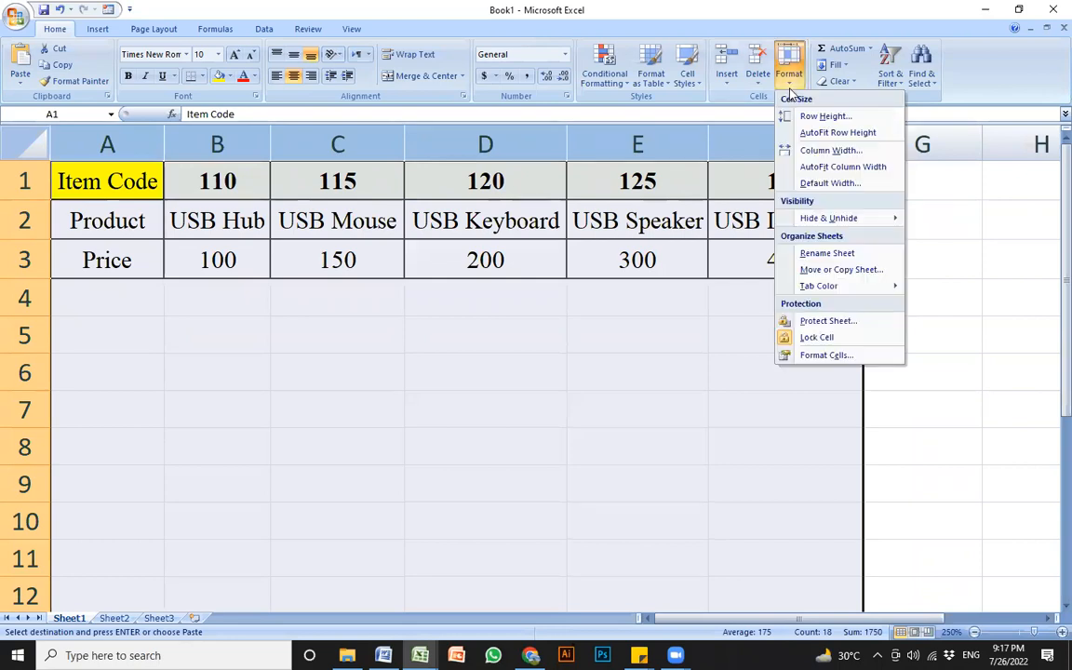
pyautogui.click(838, 153)
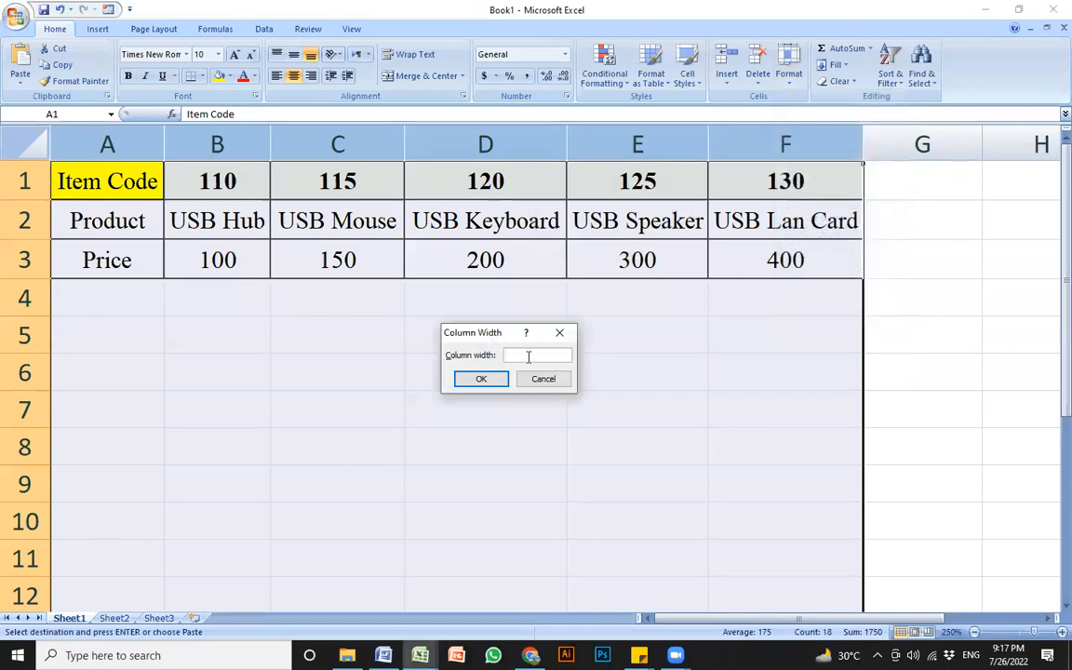
pyautogui.write('10')
pyautogui.click(481, 378)
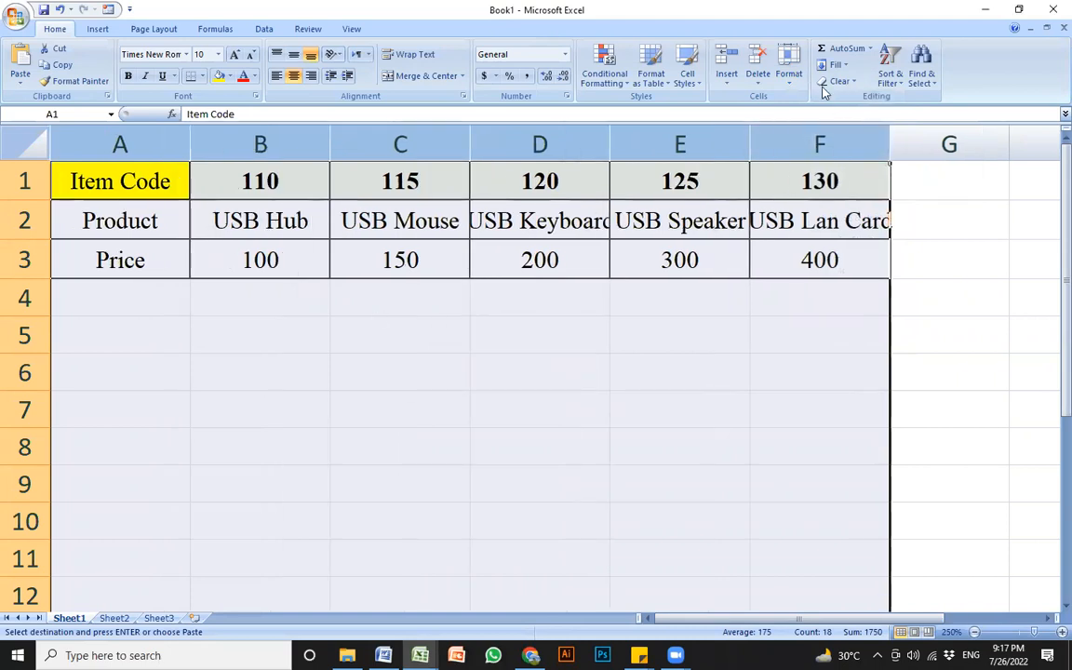
# - Set the width of columns A to F to 15
pyautogui.click(791, 75)
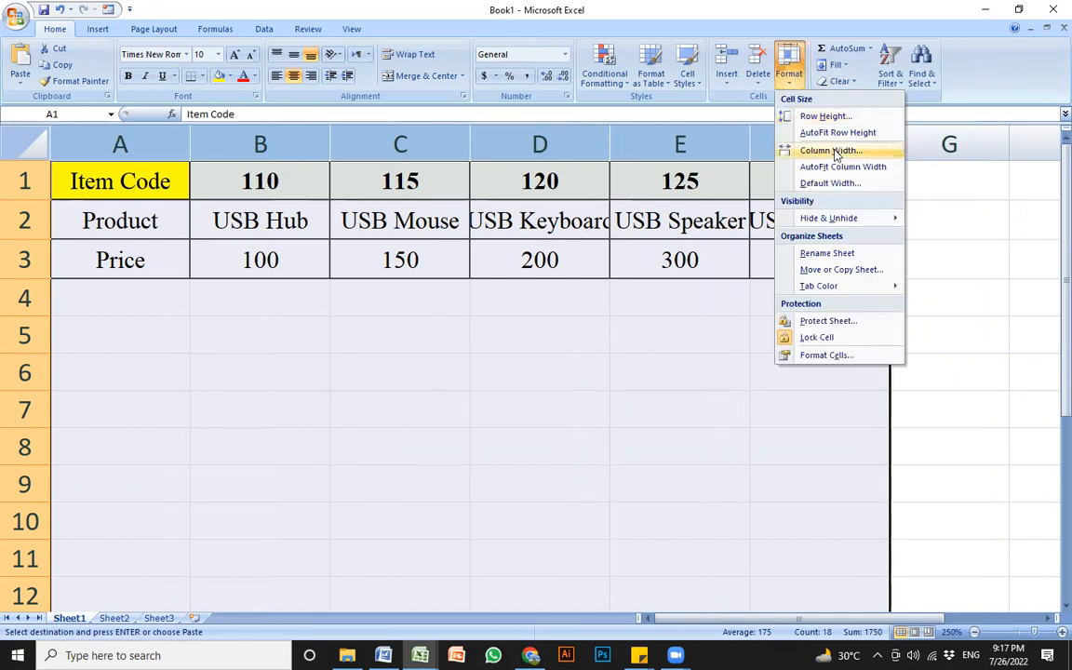
pyautogui.click(819, 148)
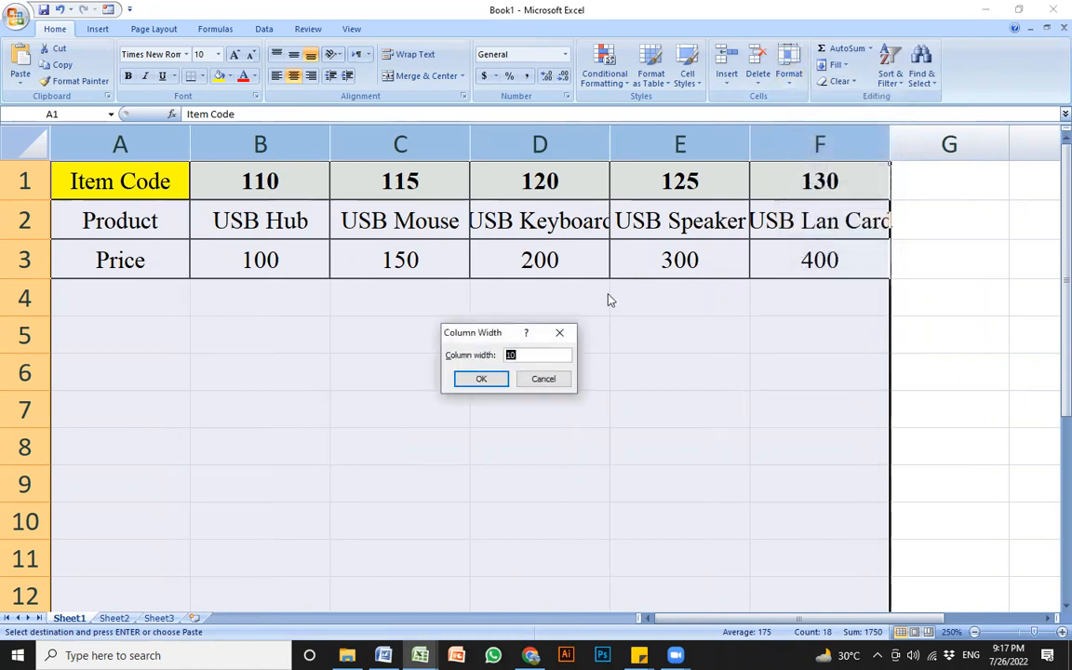
pyautogui.write('15')
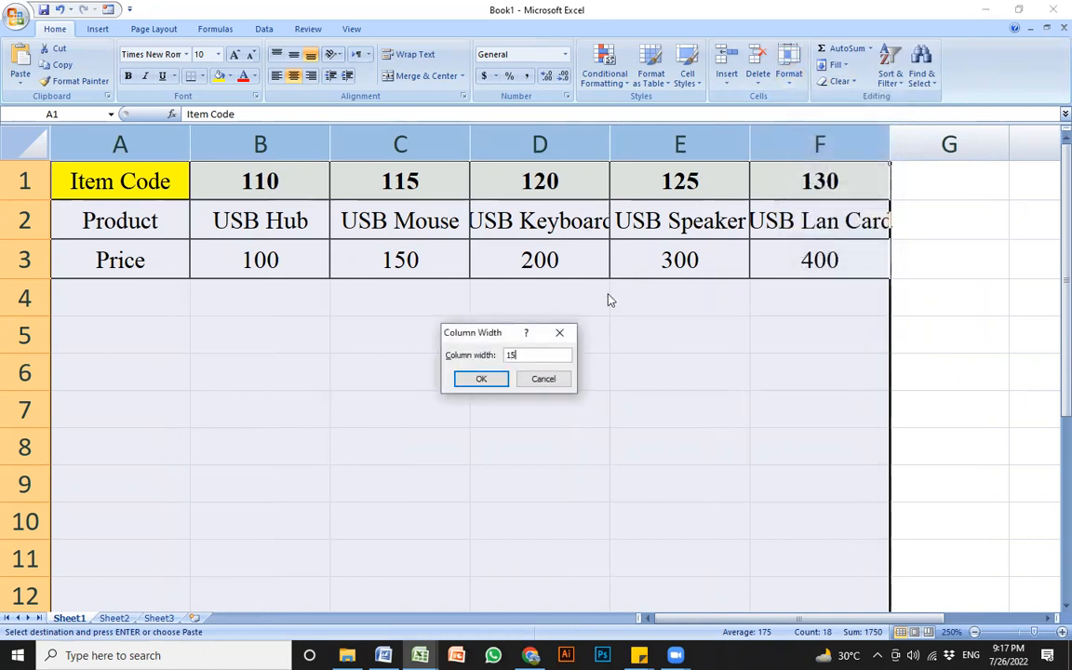
pyautogui.click(481, 379)
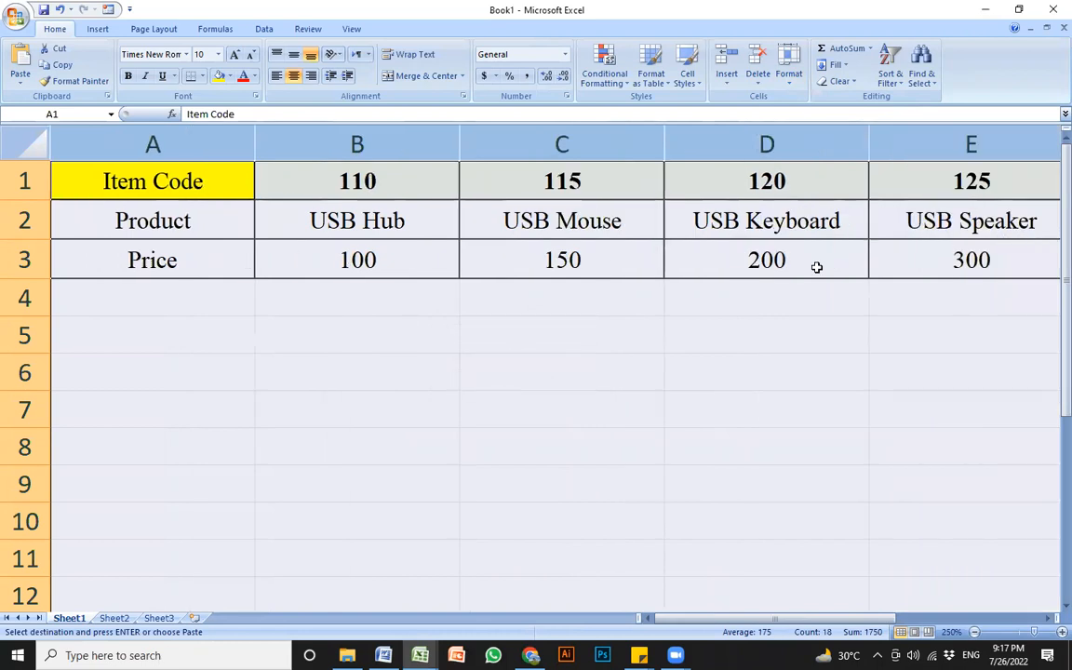
pyautogui.scroll(-1, 595, 304)
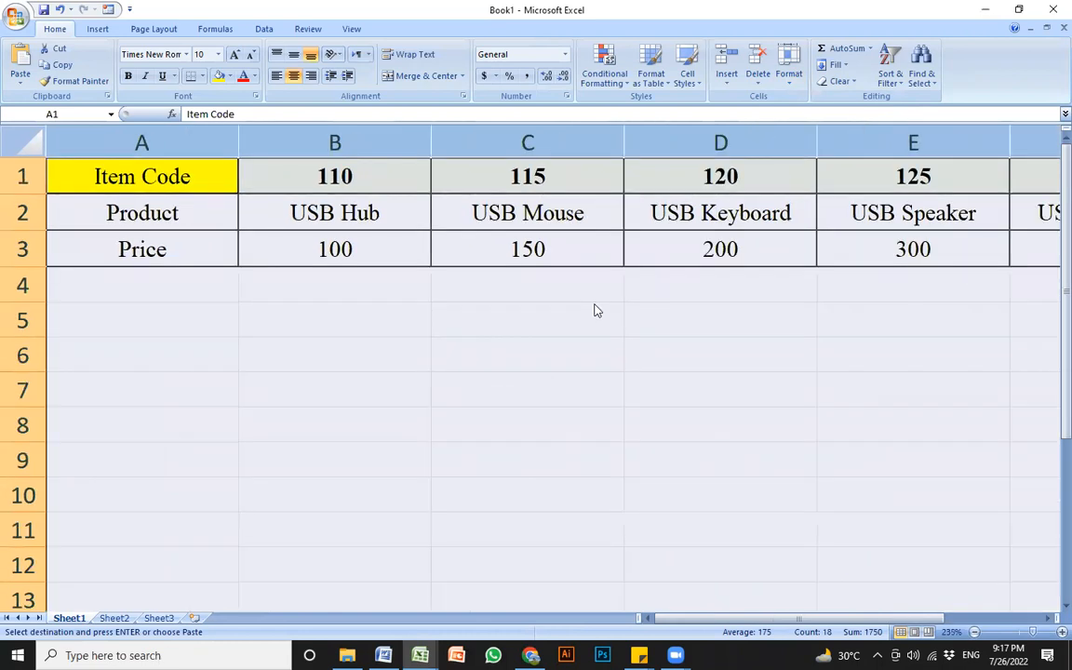
pyautogui.scroll(-1, 670, 287)
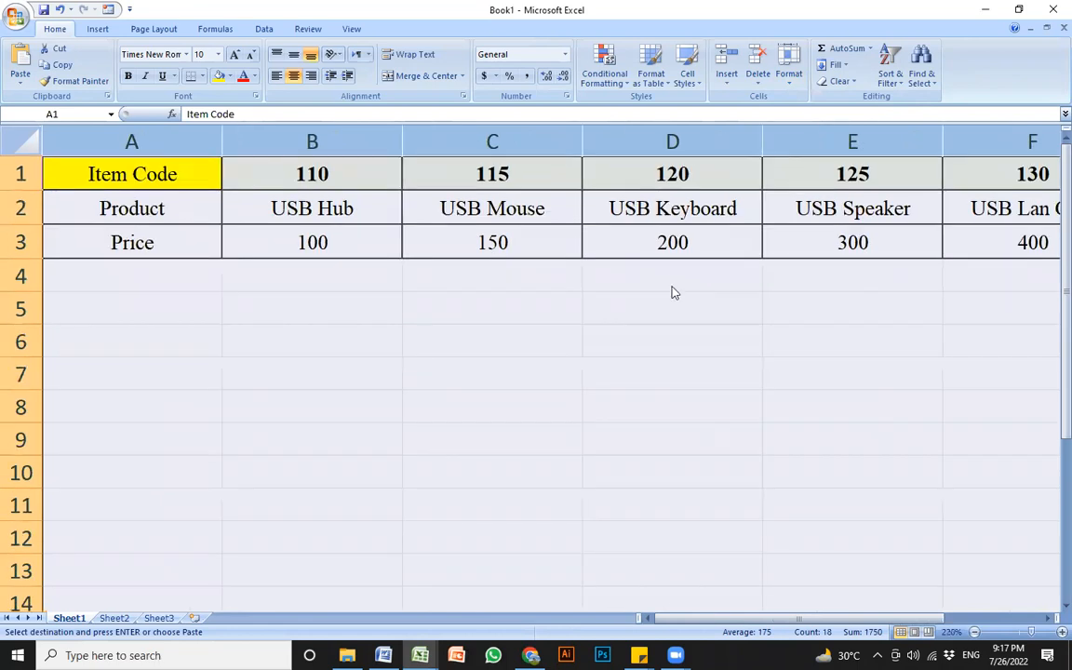
pyautogui.scroll(1, 526, 251)
pyautogui.scroll(1, 527, 254)
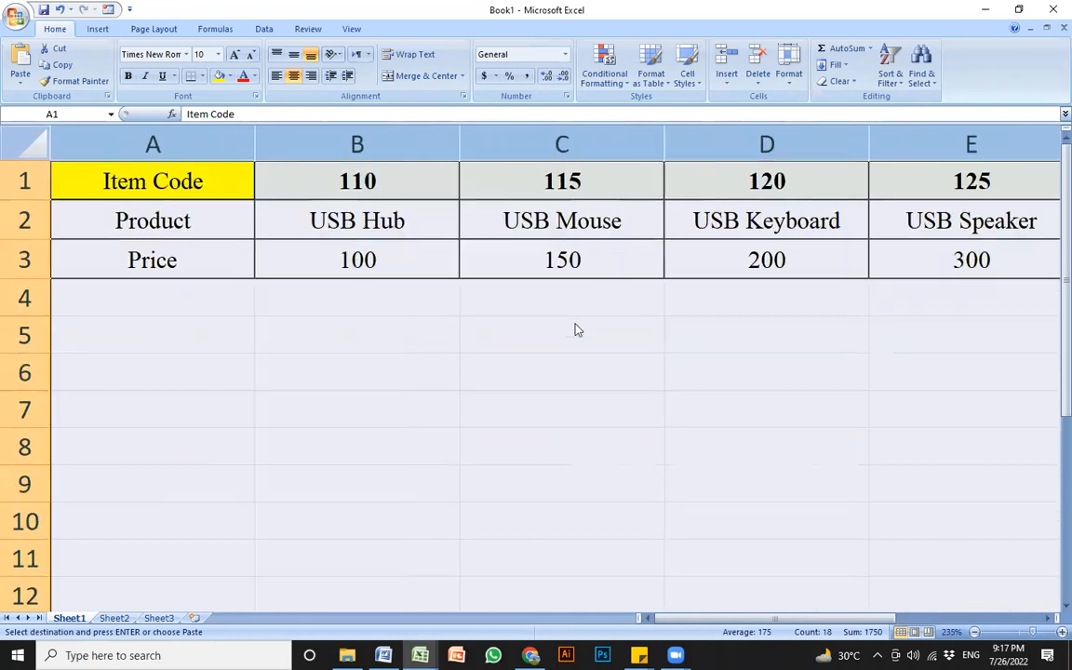
pyautogui.scroll(-4, 556, 329)
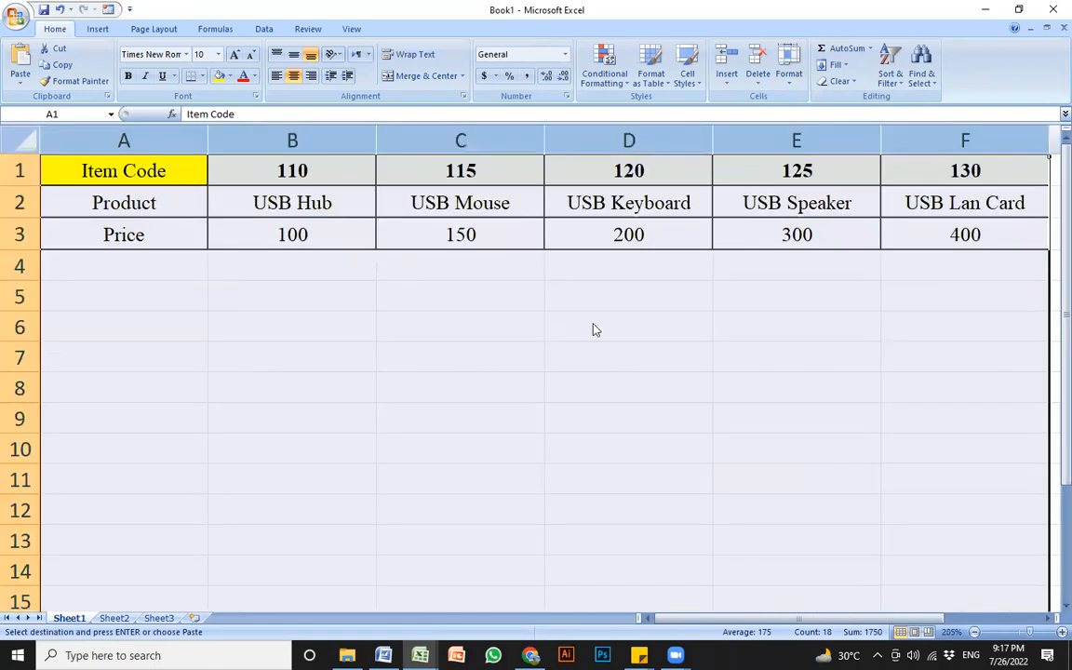
pyautogui.click(551, 336)
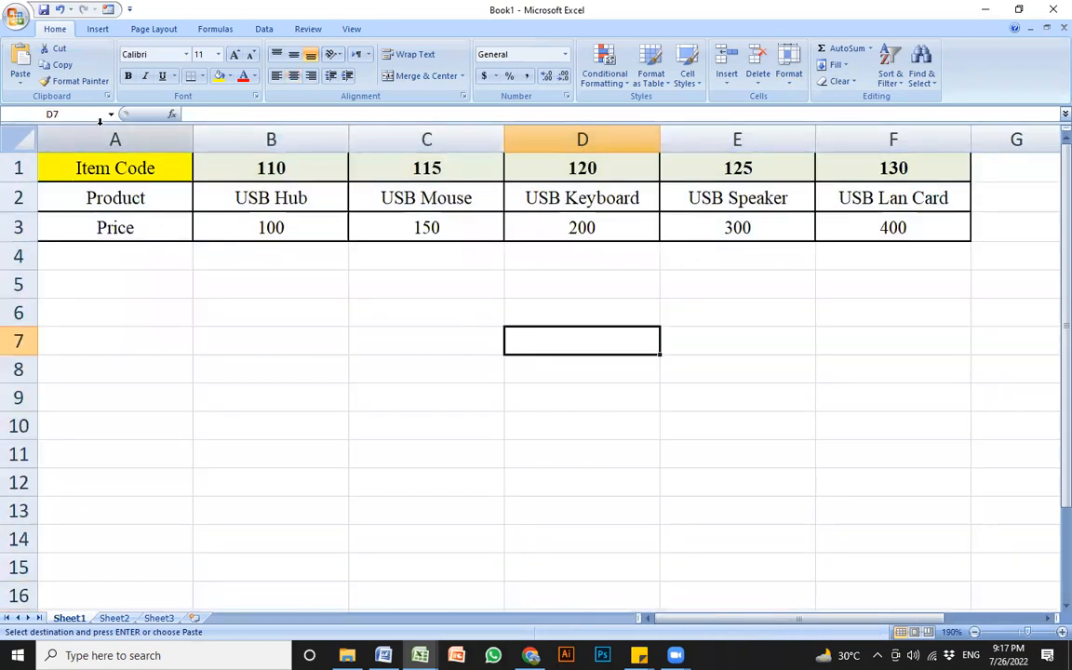
# - Examine the full span of columns A to F and the item code row A1:F1
pyautogui.moveTo(115, 139); pyautogui.dragTo(837, 139)
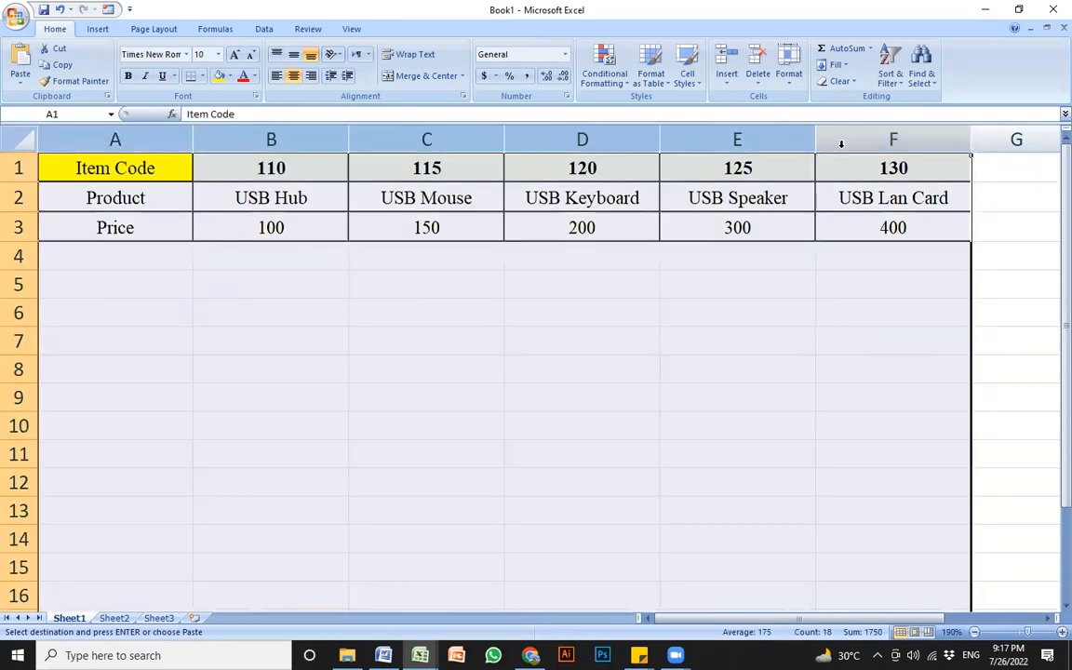
pyautogui.click(377, 262)
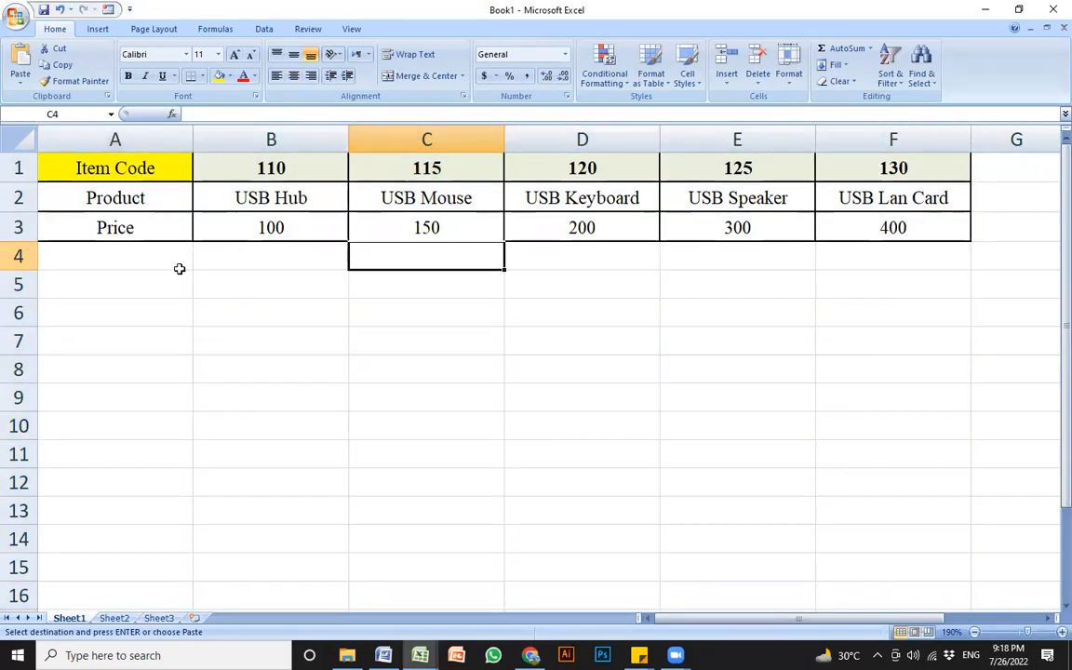
pyautogui.moveTo(106, 139); pyautogui.dragTo(893, 139)
pyautogui.click(737, 227)
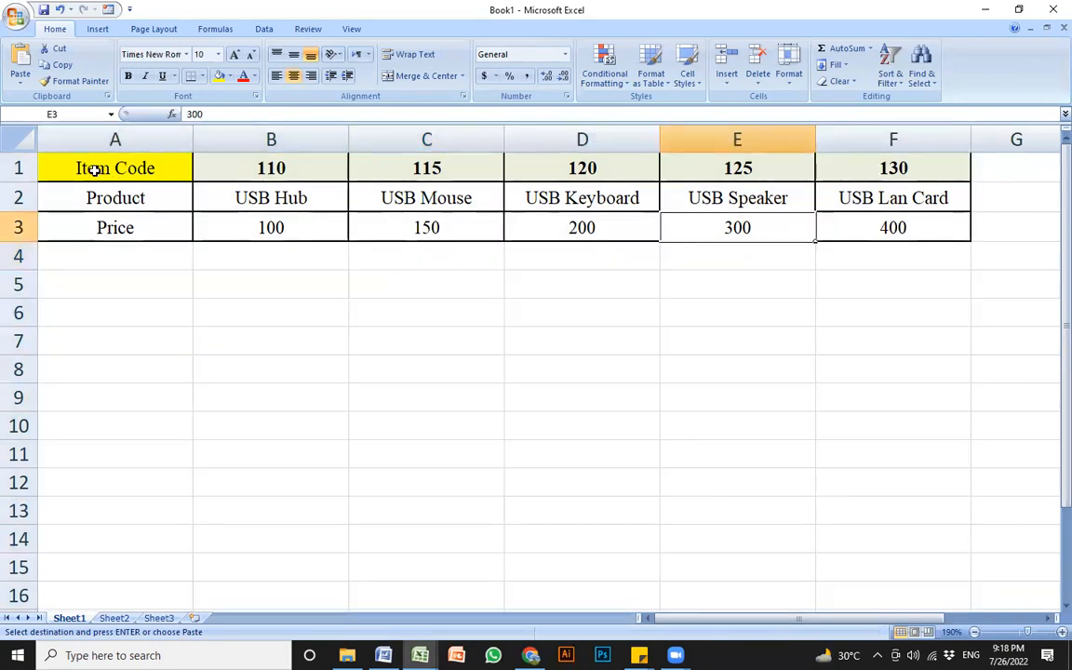
pyautogui.moveTo(114, 167); pyautogui.dragTo(582, 168)
pyautogui.moveTo(768, 184); pyautogui.dragTo(928, 190)
pyautogui.click(893, 255)
pyautogui.moveTo(117, 138); pyautogui.dragTo(885, 165)
pyautogui.click(809, 253)
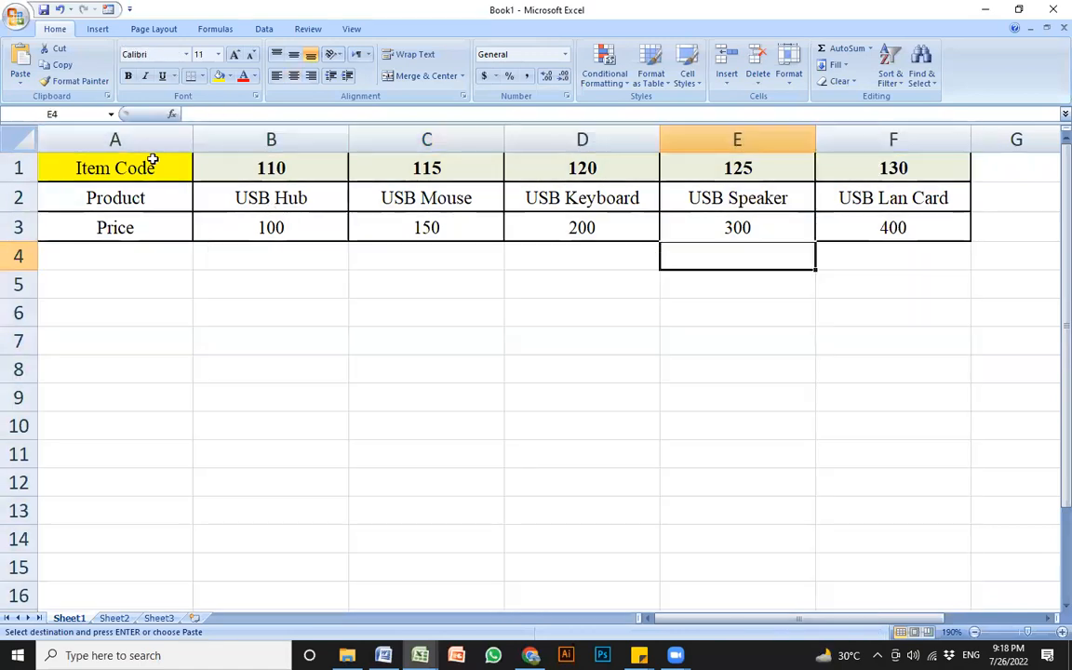
pyautogui.moveTo(89, 166); pyautogui.dragTo(825, 127)
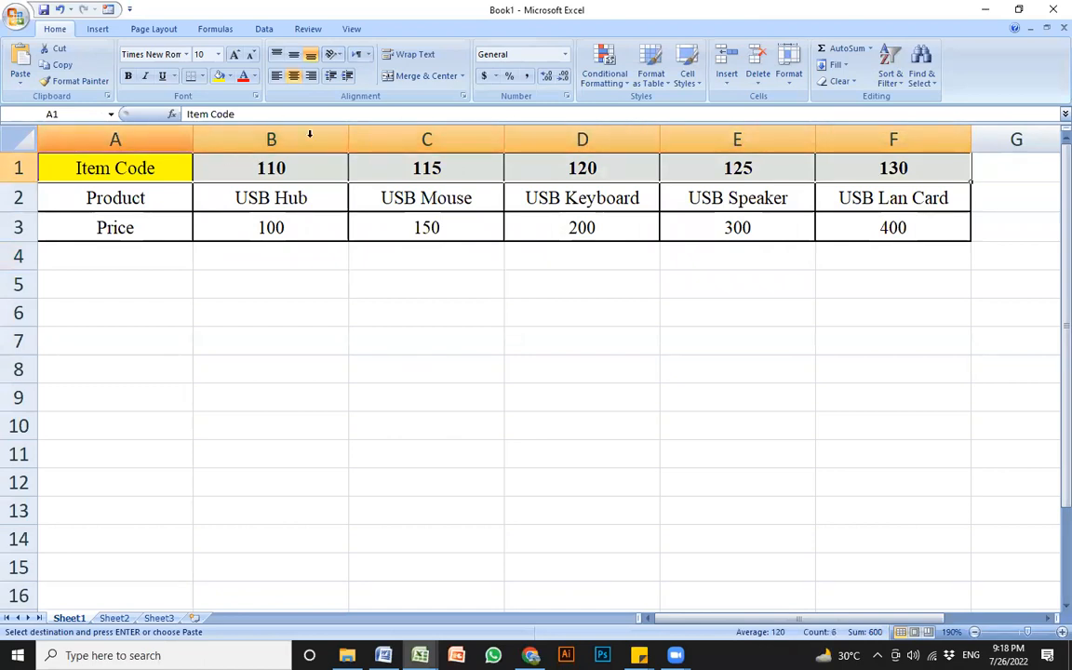
pyautogui.click(305, 248)
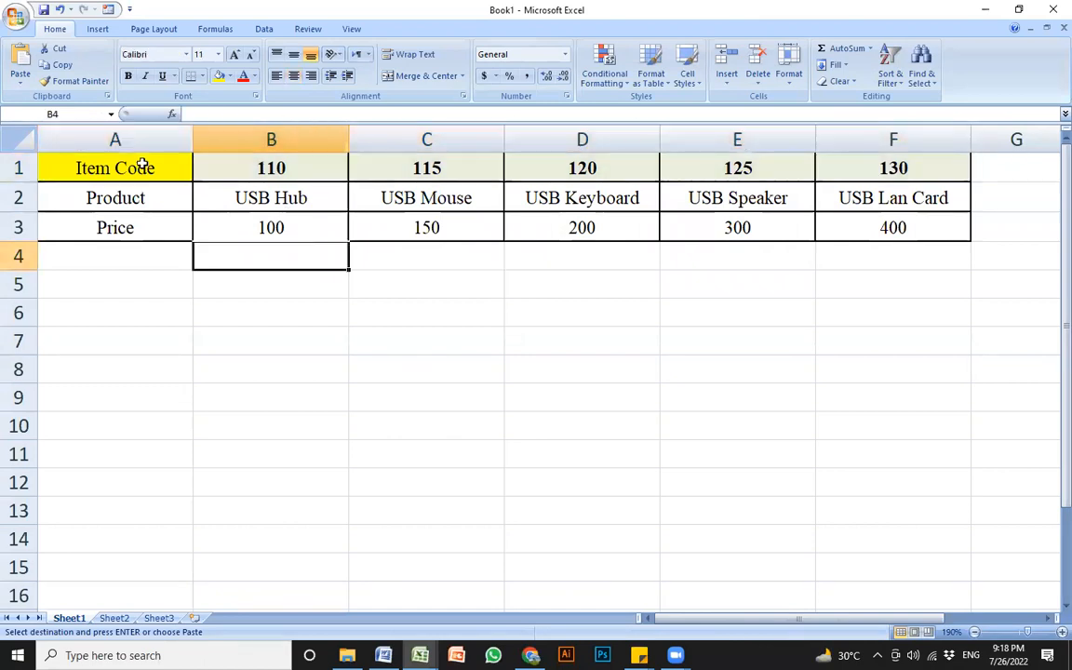
# - Select columns A to F and adjust them together by hand to one equal width that fits every product name
pyautogui.moveTo(121, 134); pyautogui.dragTo(271, 136)
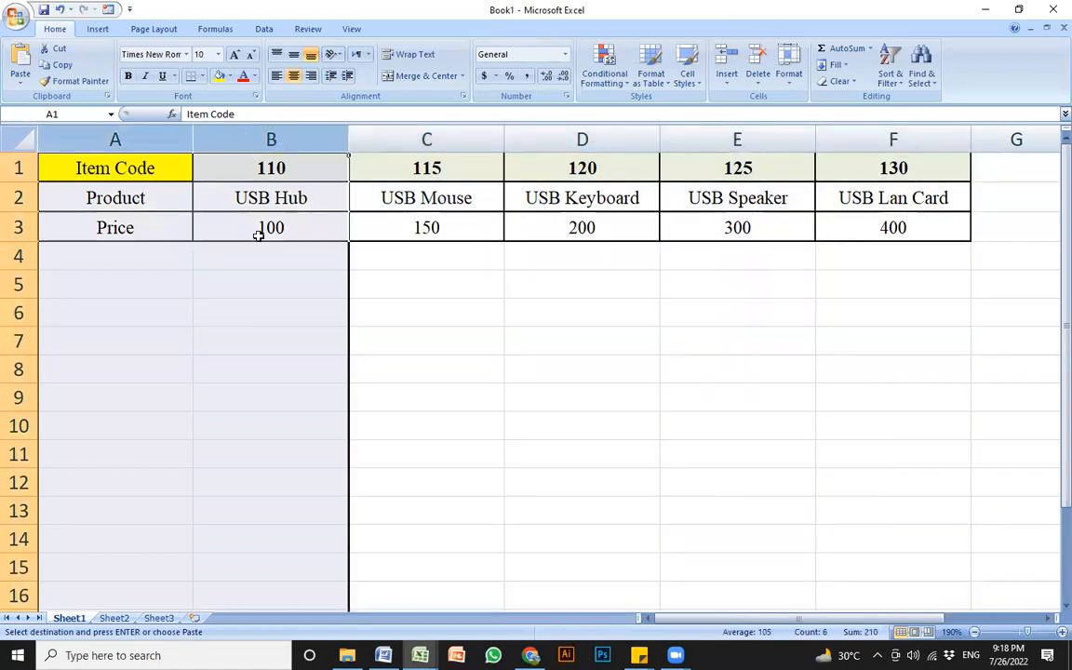
pyautogui.click(259, 235)
pyautogui.moveTo(106, 133); pyautogui.dragTo(879, 149)
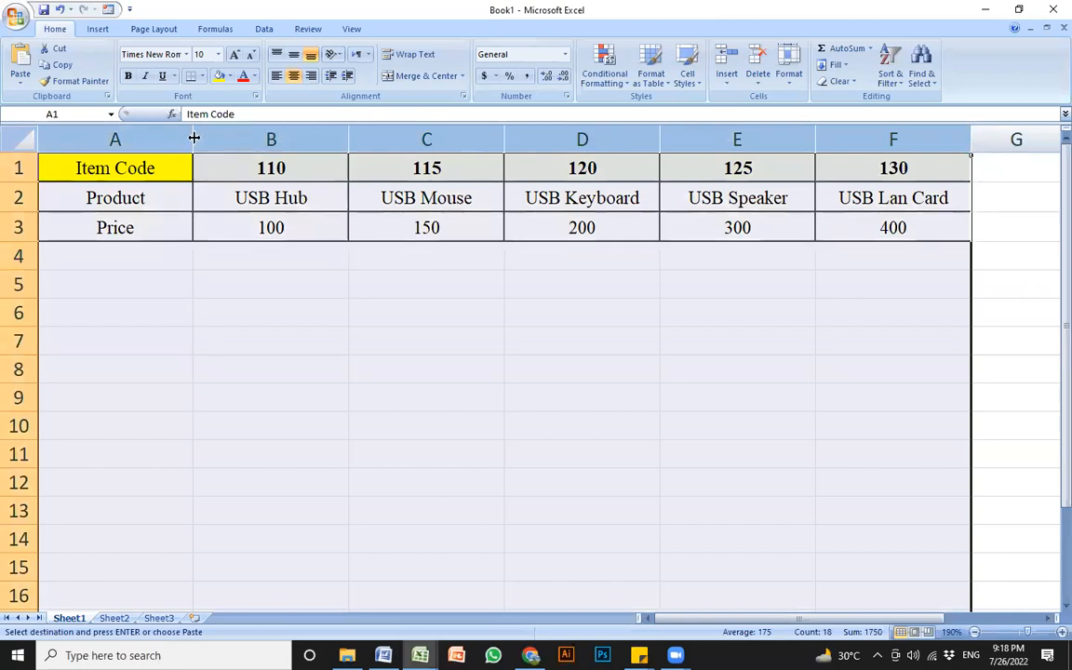
pyautogui.moveTo(193, 138); pyautogui.dragTo(167, 138)
pyautogui.moveTo(297, 138); pyautogui.dragTo(231, 140)
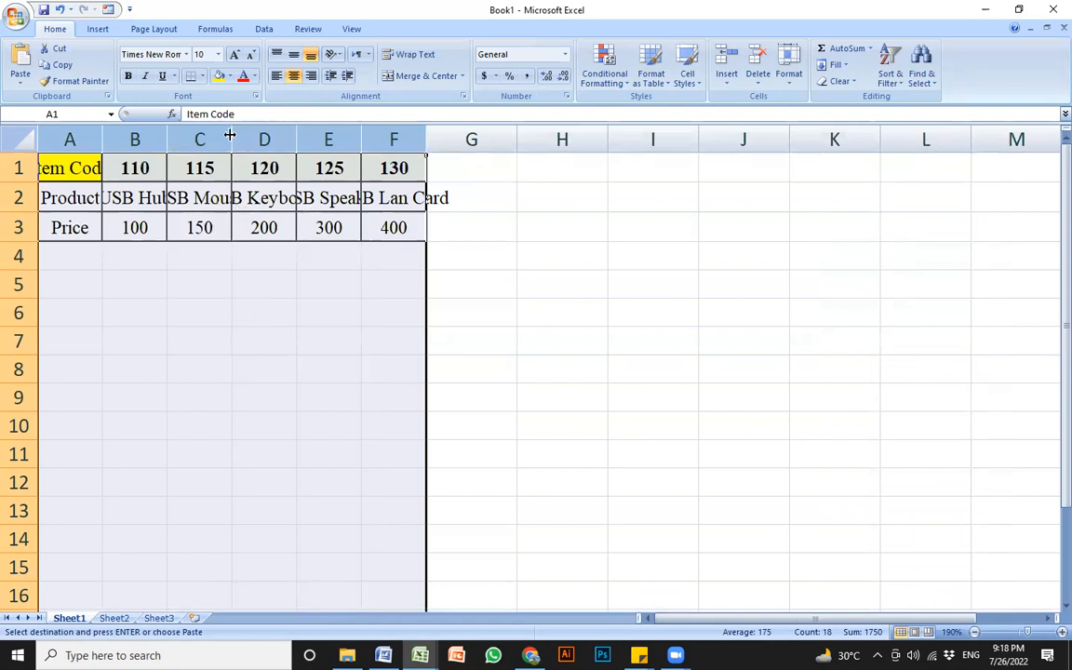
pyautogui.moveTo(230, 136); pyautogui.dragTo(262, 138)
pyautogui.moveTo(319, 138); pyautogui.dragTo(455, 139)
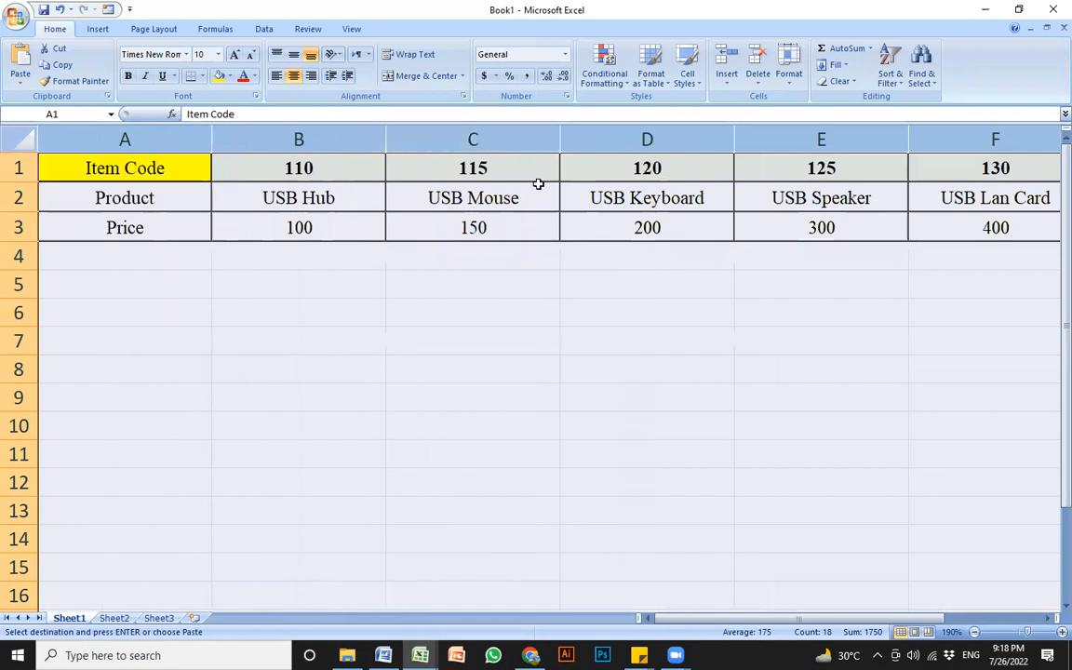
# - AutoFit columns A to F individually so each is just wide enough for its own contents
pyautogui.moveTo(493, 253); pyautogui.dragTo(502, 271)
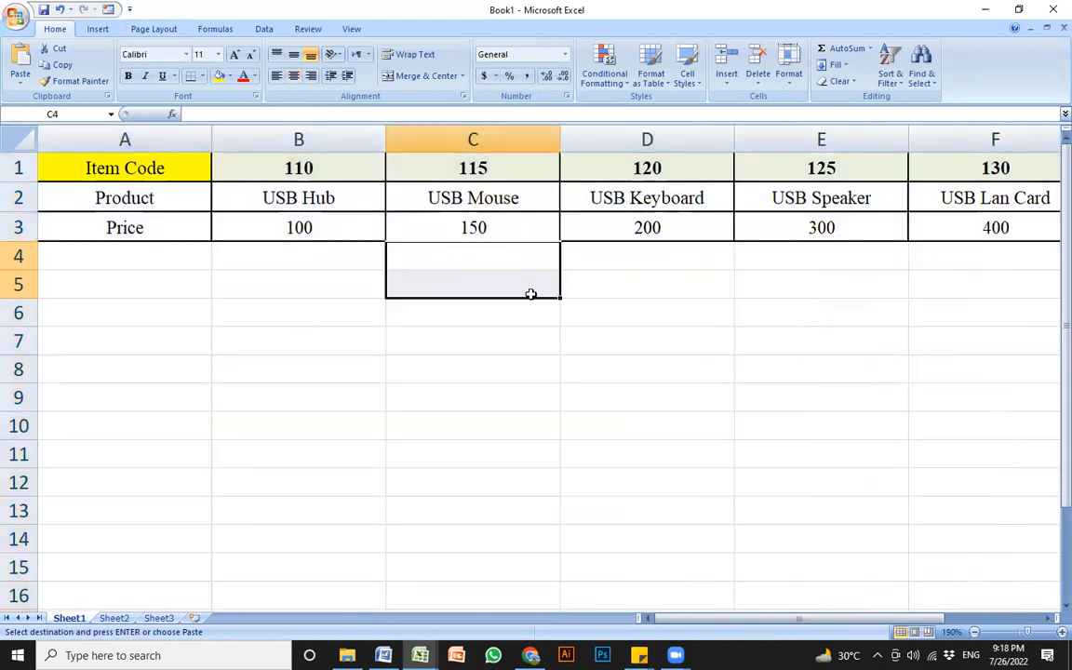
pyautogui.click(576, 204)
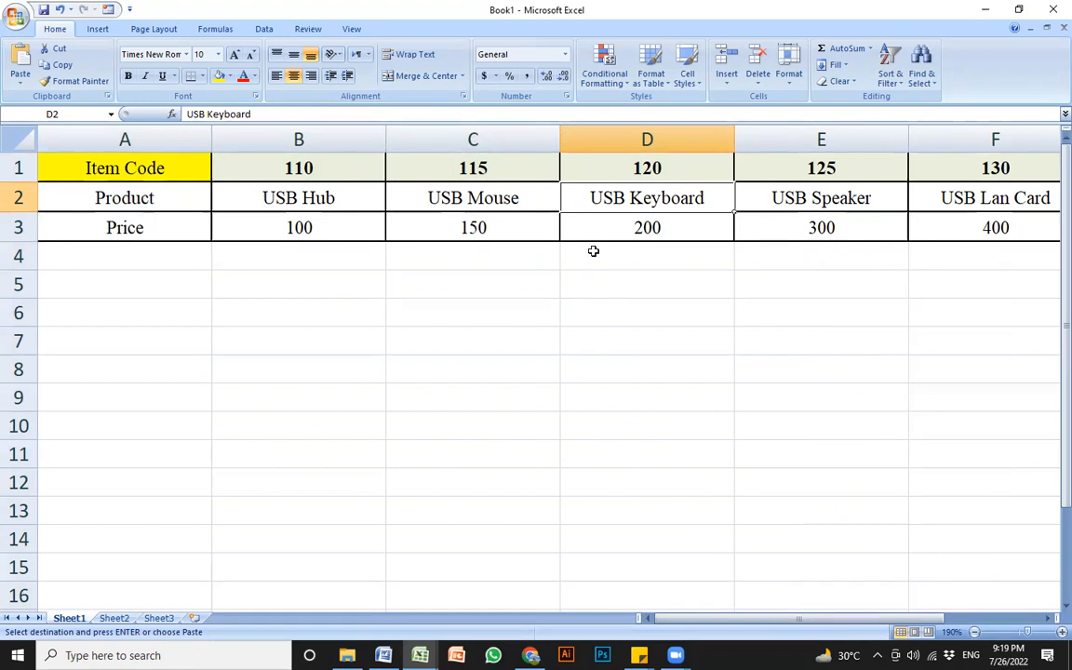
pyautogui.doubleClick(560, 138)
pyautogui.doubleClick(662, 138)
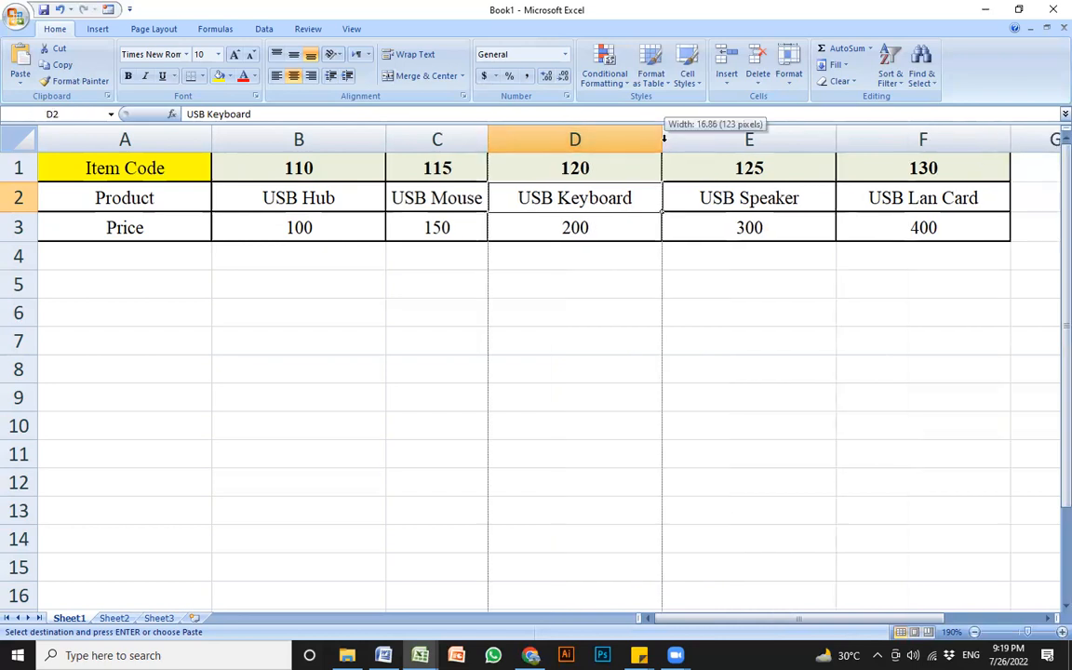
pyautogui.moveTo(387, 135); pyautogui.dragTo(387, 134)
pyautogui.doubleClick(386, 135)
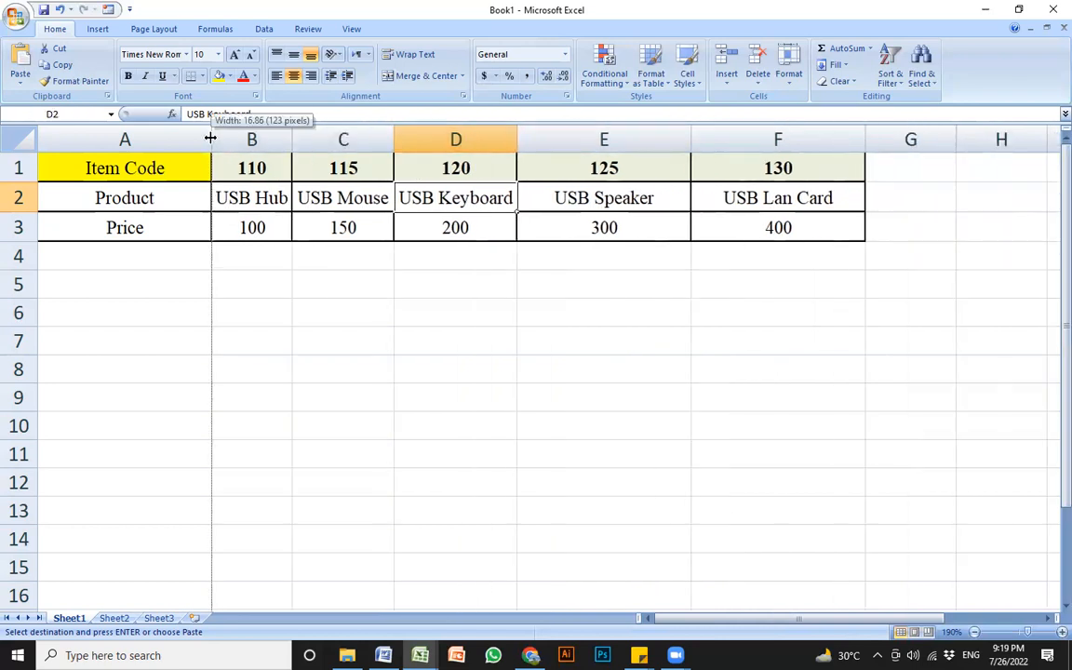
pyautogui.doubleClick(211, 138)
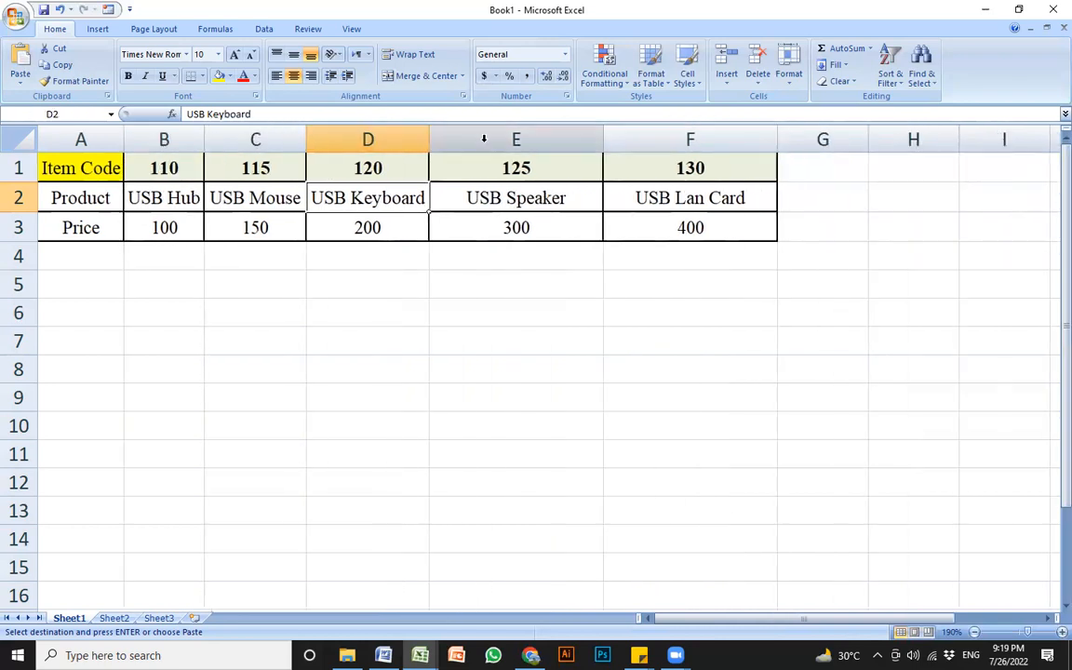
pyautogui.doubleClick(601, 139)
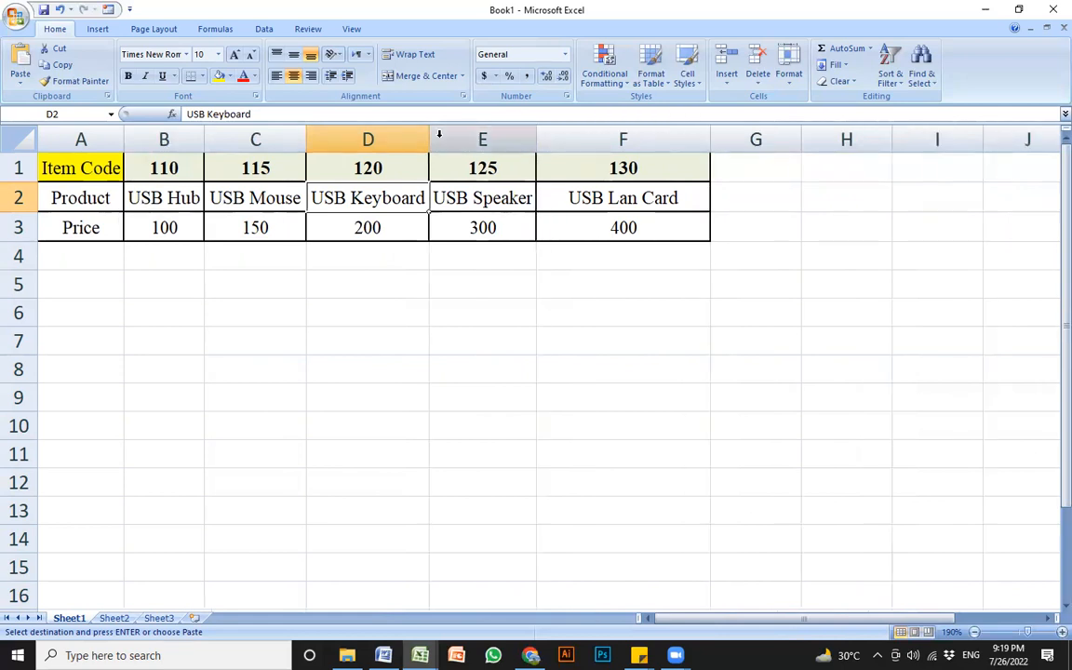
pyautogui.doubleClick(710, 139)
pyautogui.click(592, 311)
pyautogui.click(364, 316)
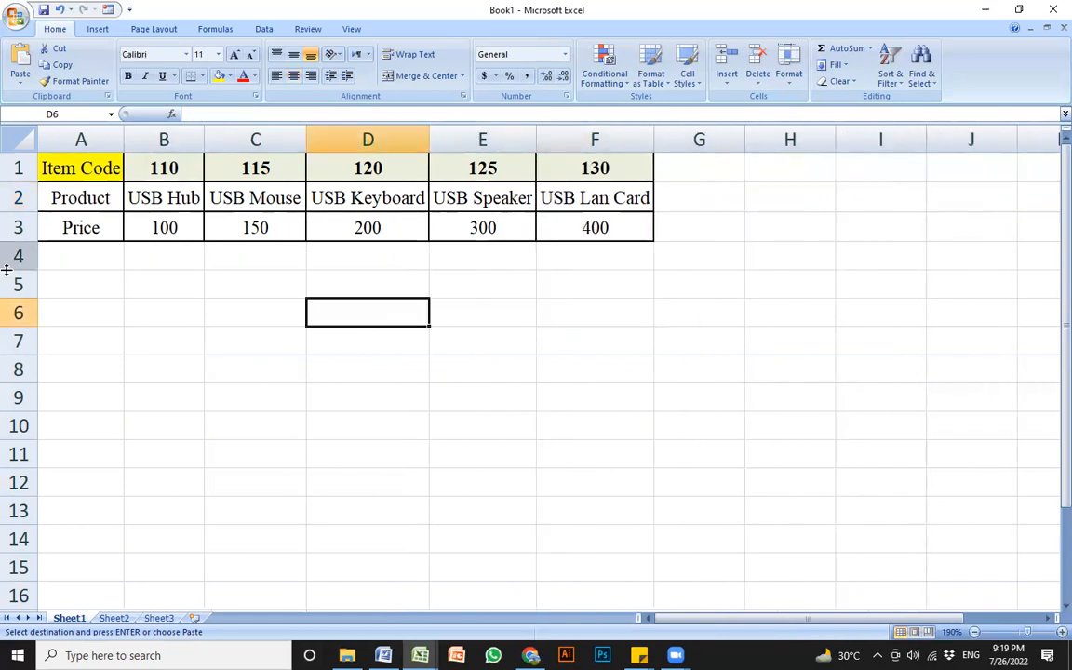
# - Examine the whole item table A1:F3 and the empty cells beneath it in columns A to C
pyautogui.moveTo(17, 269)
pyautogui.mouseDown()
pyautogui.moveTo(17, 319)
pyautogui.moveTo(18, 271)
pyautogui.mouseUp()
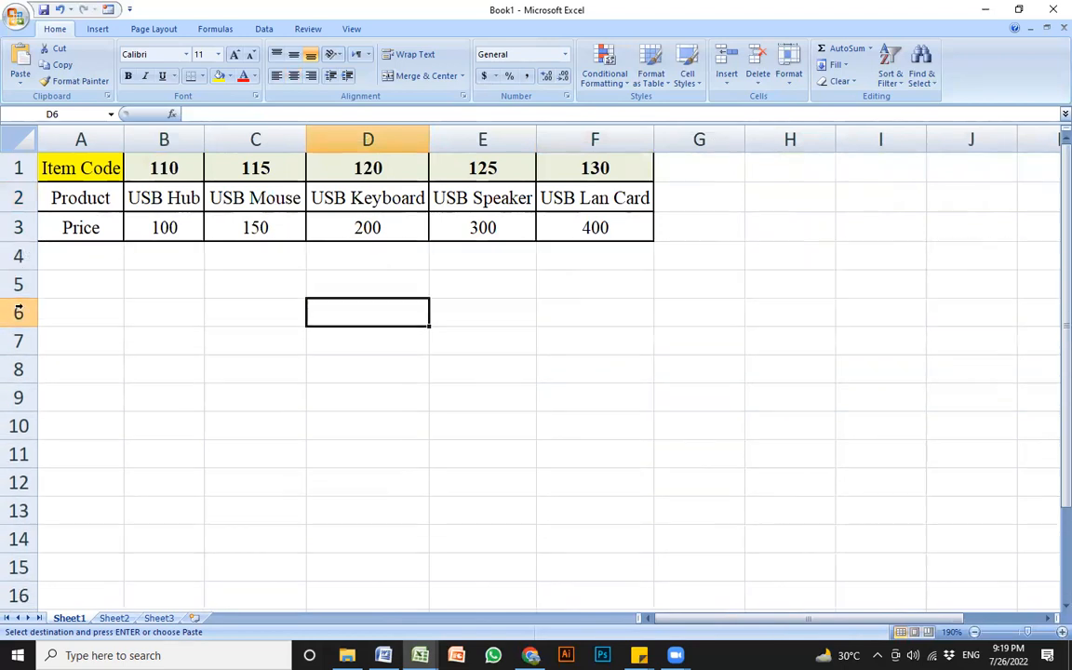
pyautogui.click(477, 227)
pyautogui.scroll(3, 498, 267)
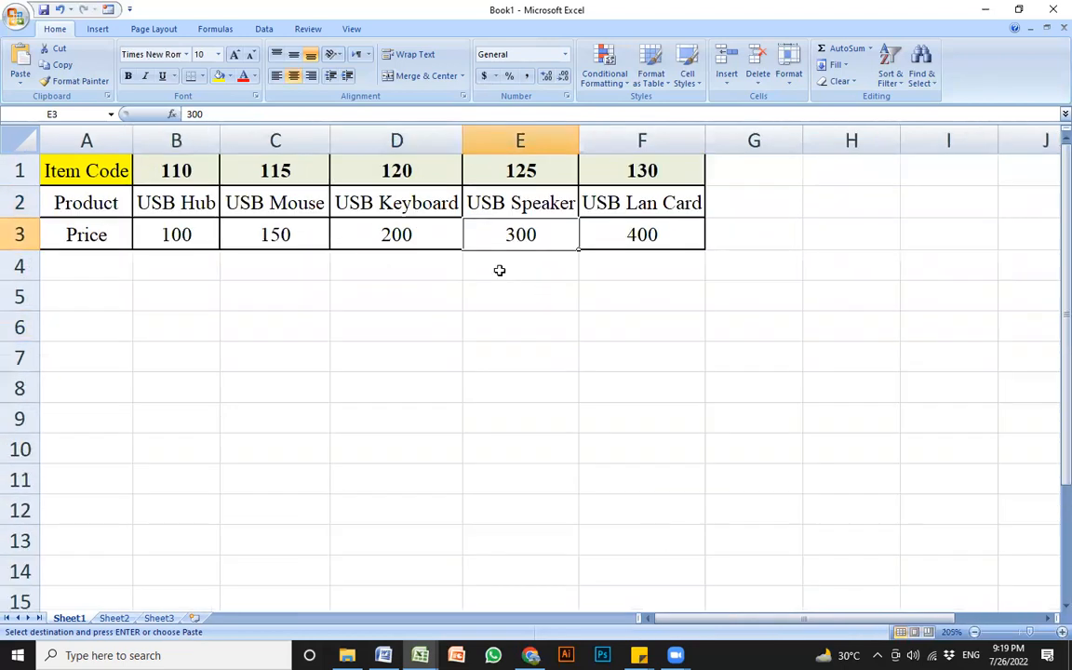
pyautogui.click(301, 343)
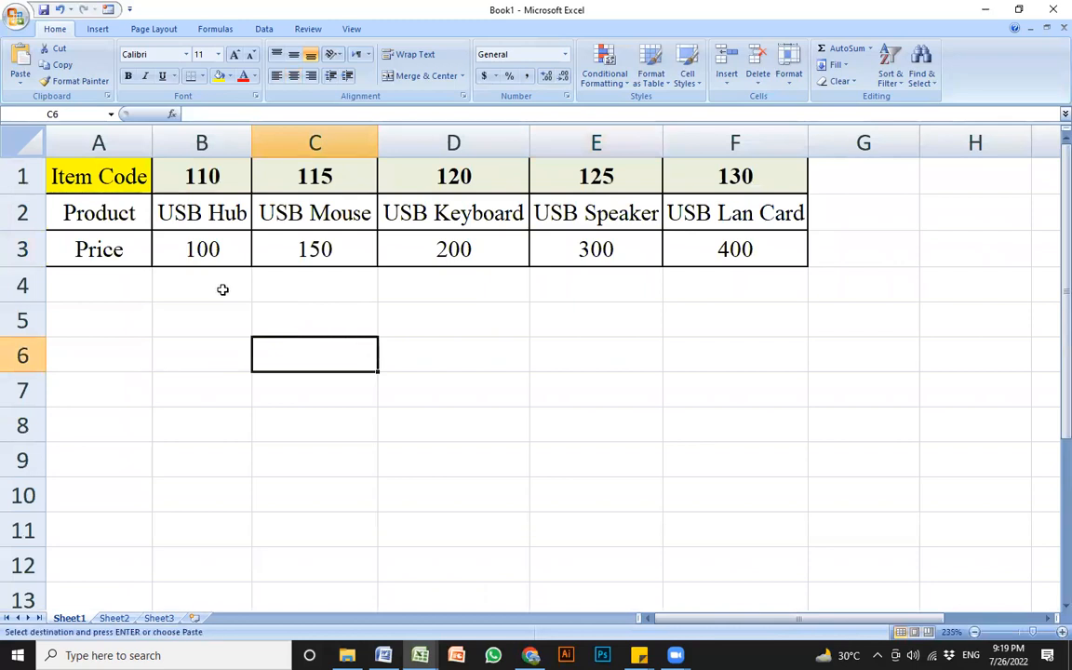
pyautogui.moveTo(100, 172); pyautogui.dragTo(802, 257)
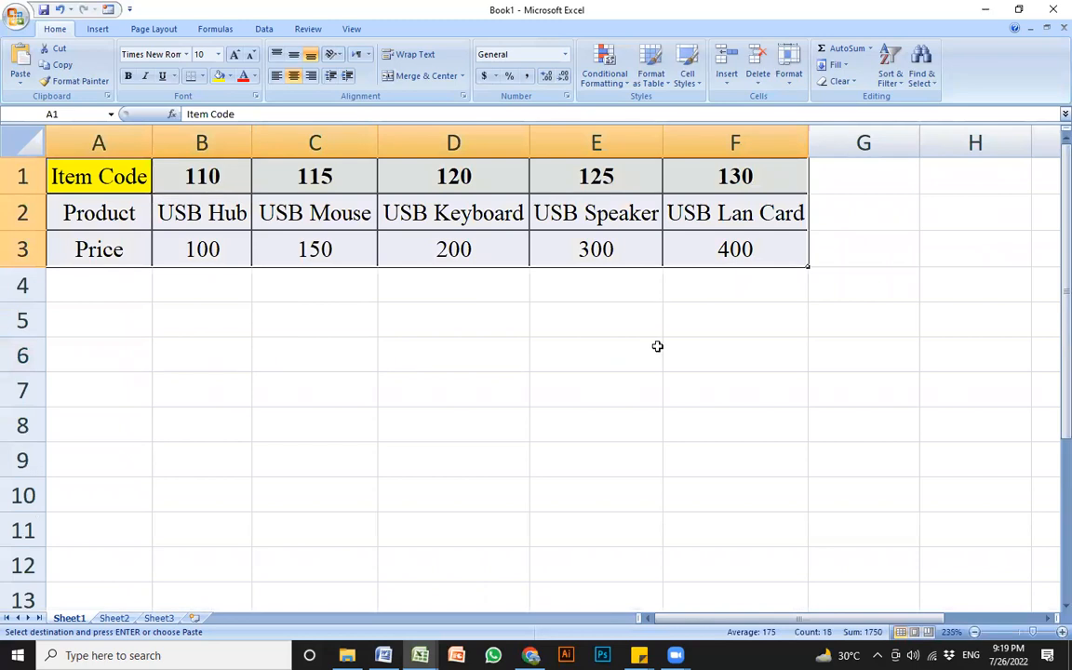
pyautogui.click(385, 338)
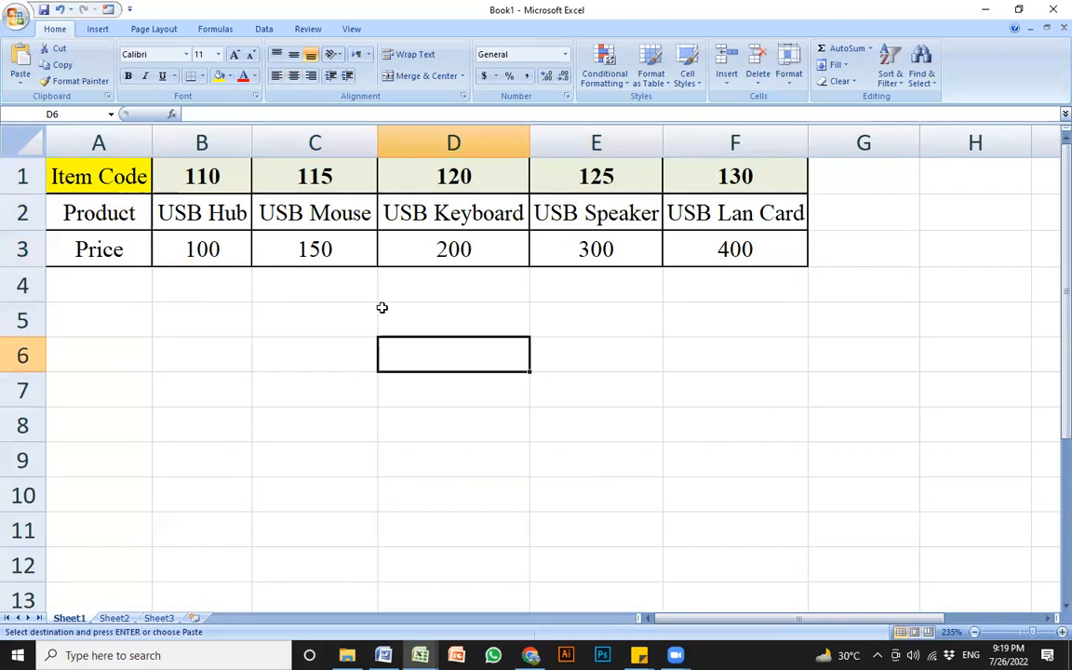
pyautogui.moveTo(130, 178); pyautogui.dragTo(790, 269)
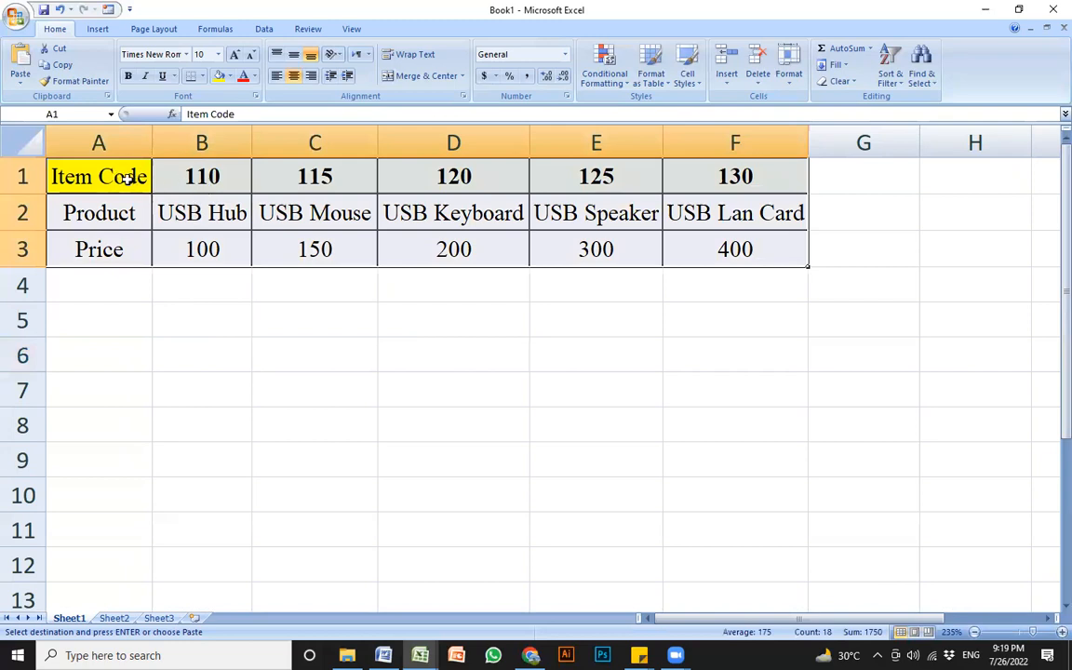
pyautogui.moveTo(93, 318); pyautogui.dragTo(82, 555)
pyautogui.click(106, 367)
pyautogui.click(105, 390)
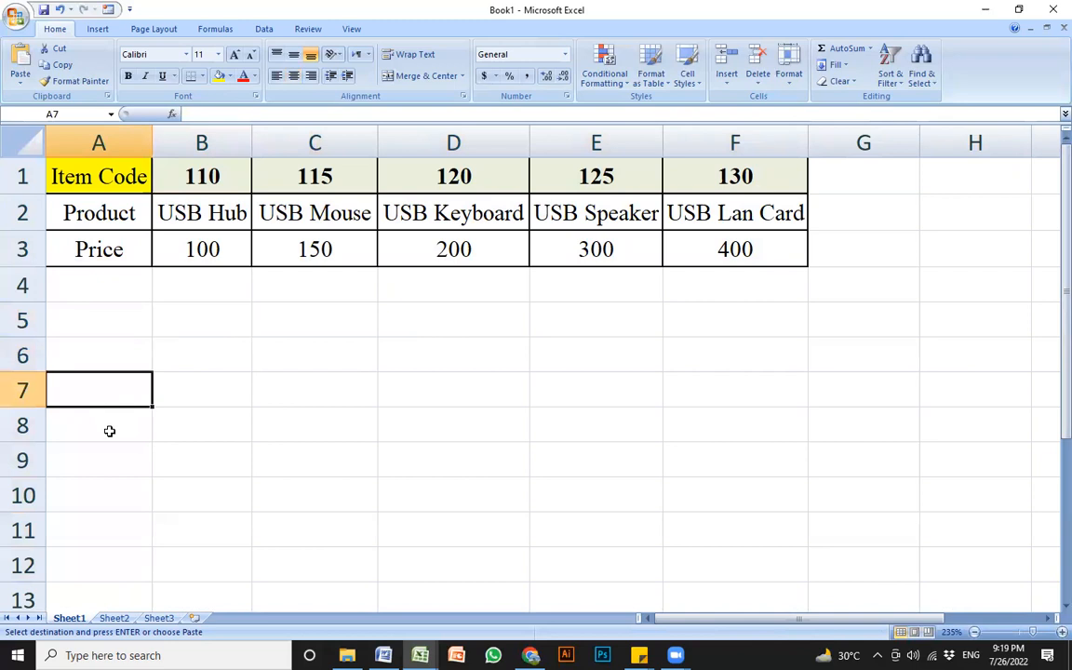
pyautogui.click(108, 431)
pyautogui.click(103, 482)
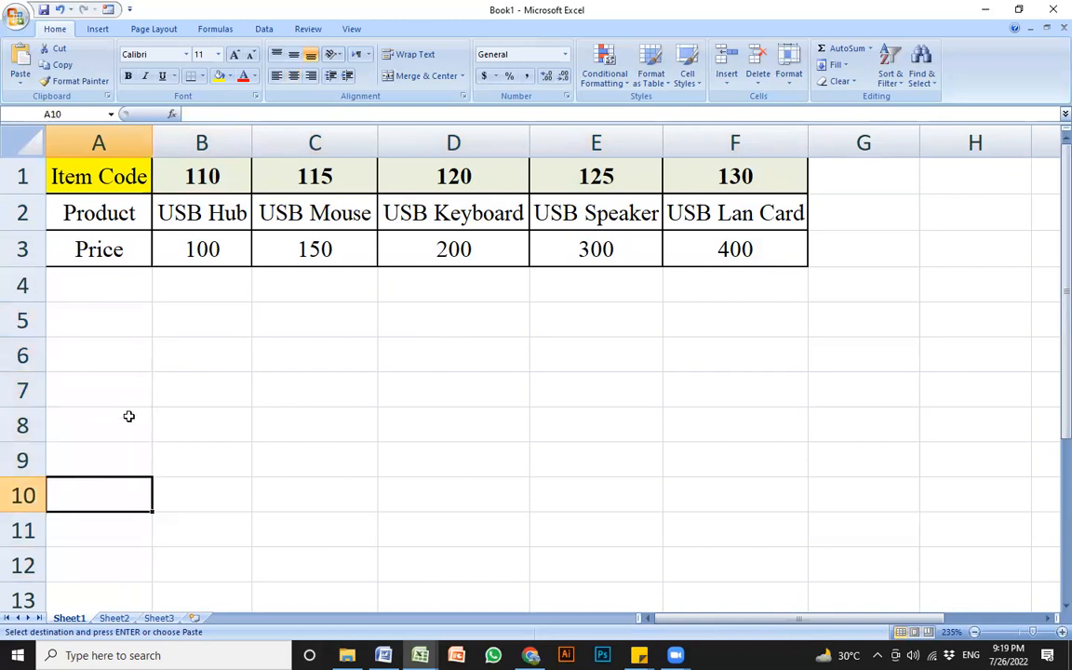
pyautogui.click(191, 312)
pyautogui.click(206, 377)
pyautogui.click(210, 493)
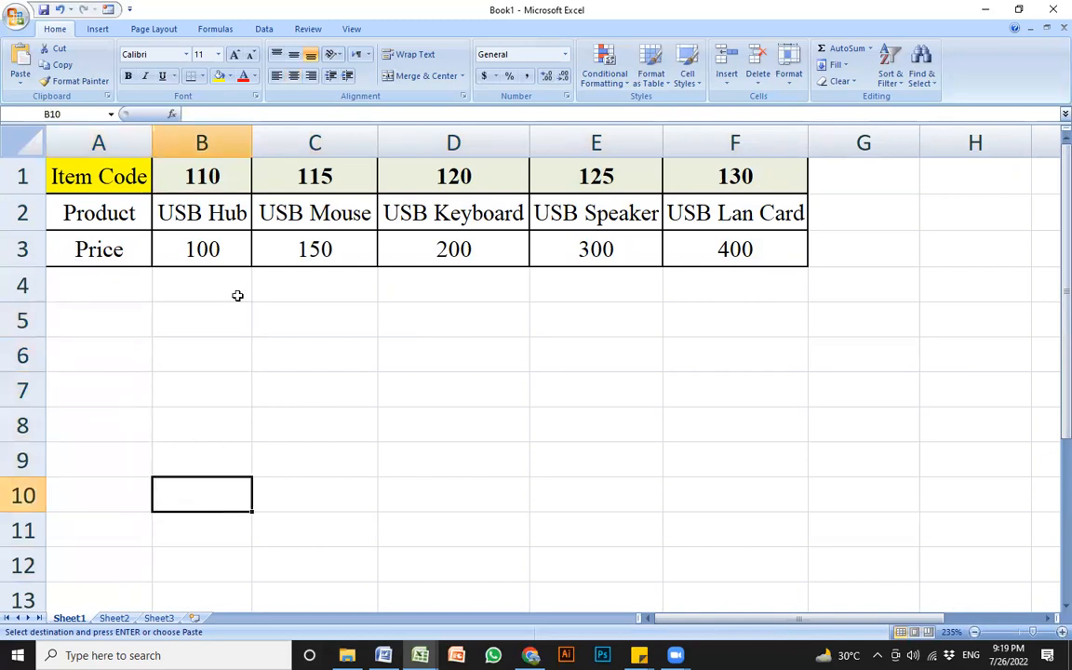
pyautogui.click(302, 317)
pyautogui.click(295, 490)
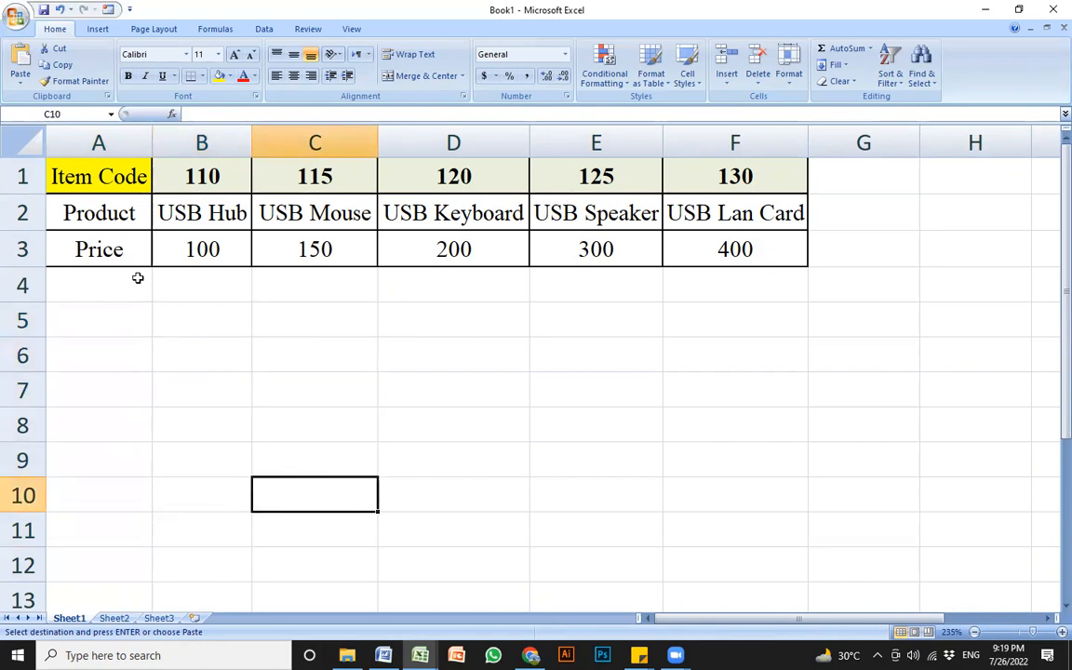
pyautogui.moveTo(90, 177); pyautogui.dragTo(761, 250)
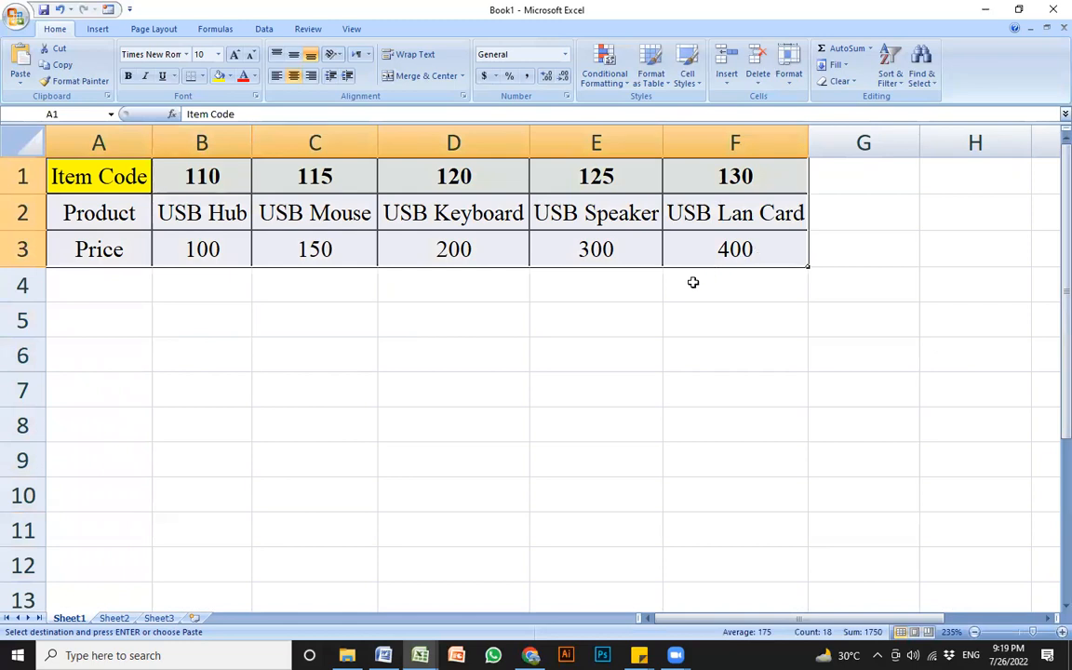
pyautogui.click(426, 331)
# - Merge and center C5:F10 below the table and enter the heading "Paste Special" in it
pyautogui.moveTo(316, 319); pyautogui.dragTo(663, 481)
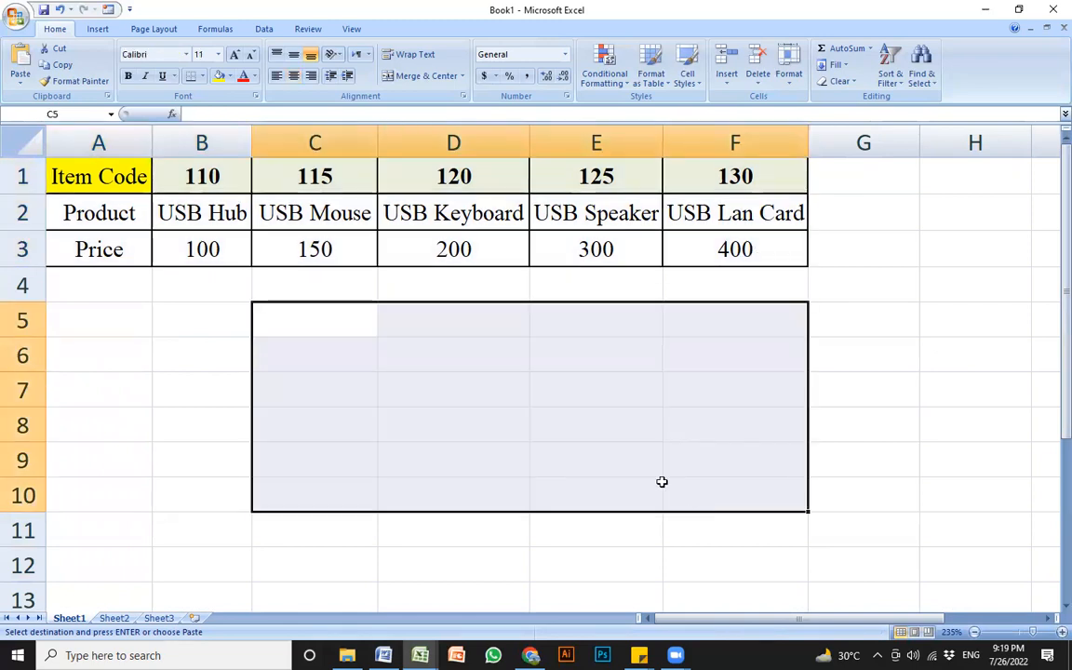
pyautogui.click(407, 77)
pyautogui.write('Paste Special')
pyautogui.press('Return')
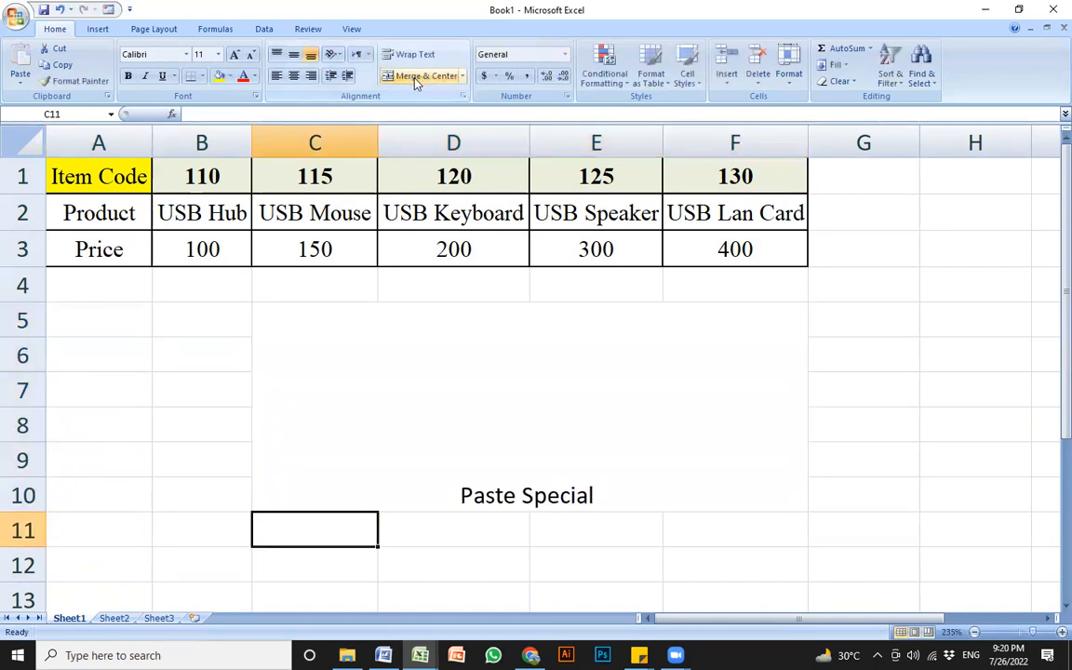
# - Increase the font size of the "Paste Special" heading to 28
pyautogui.click(507, 371)
pyautogui.click(235, 54)
pyautogui.click(234, 54)
pyautogui.click(234, 54)
pyautogui.click(235, 54)
pyautogui.click(235, 54)
pyautogui.click(235, 54)
pyautogui.click(235, 54)
pyautogui.click(234, 54)
pyautogui.click(235, 54)
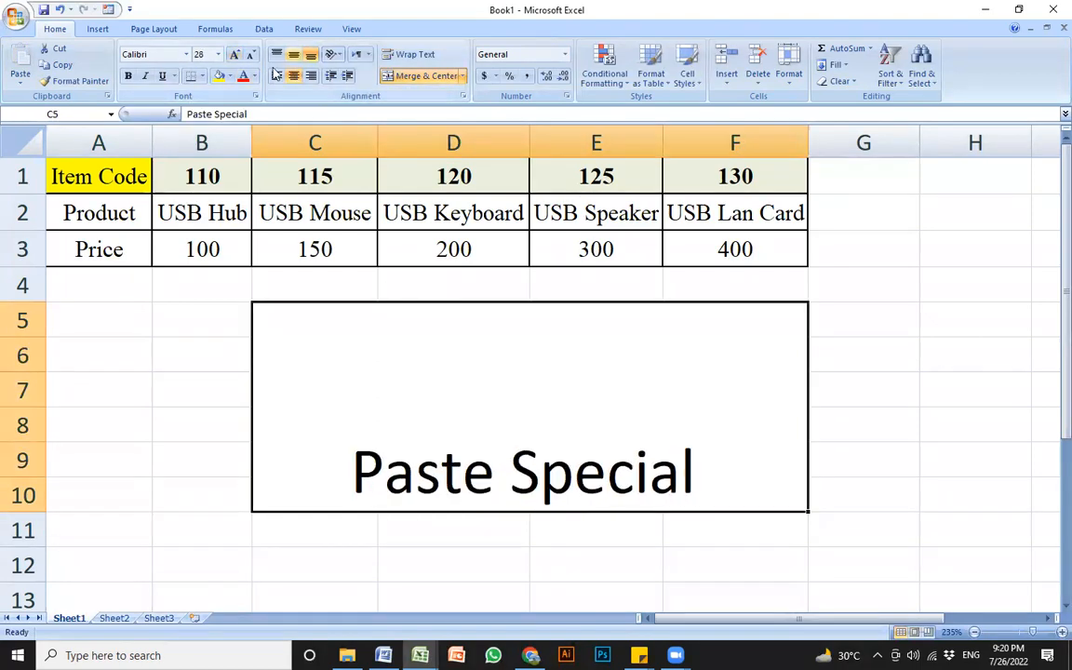
# - Middle-align the "Paste Special" heading vertically in its merged cell and make it bold
pyautogui.click(293, 54)
pyautogui.click(854, 343)
pyautogui.click(708, 377)
pyautogui.hotkey('ctrl', 'b')
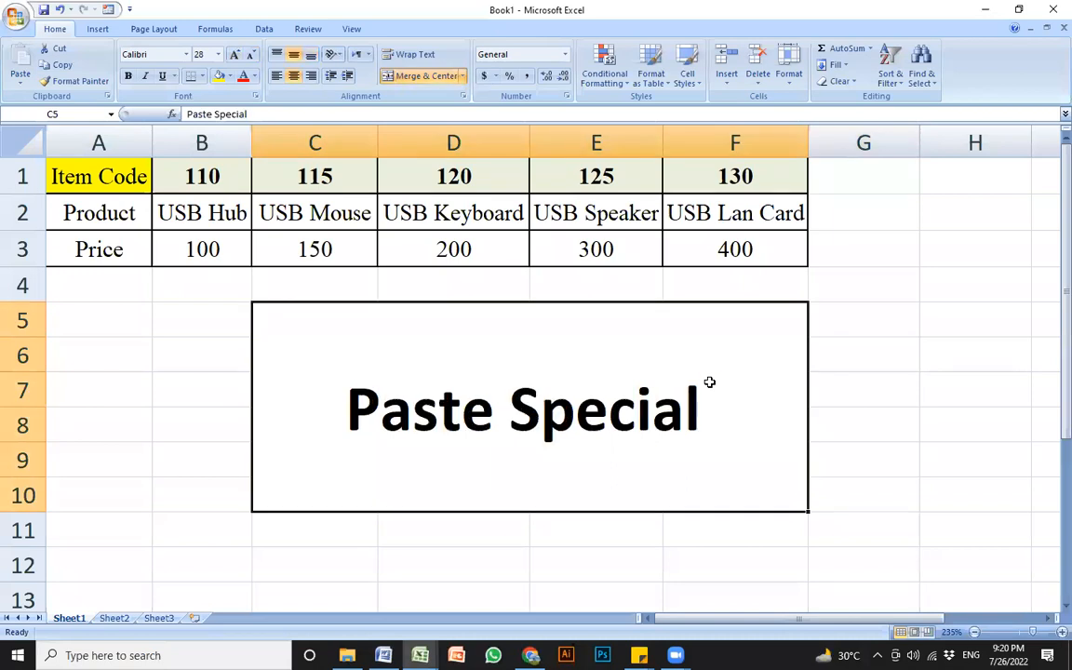
pyautogui.click(894, 362)
pyautogui.click(691, 391)
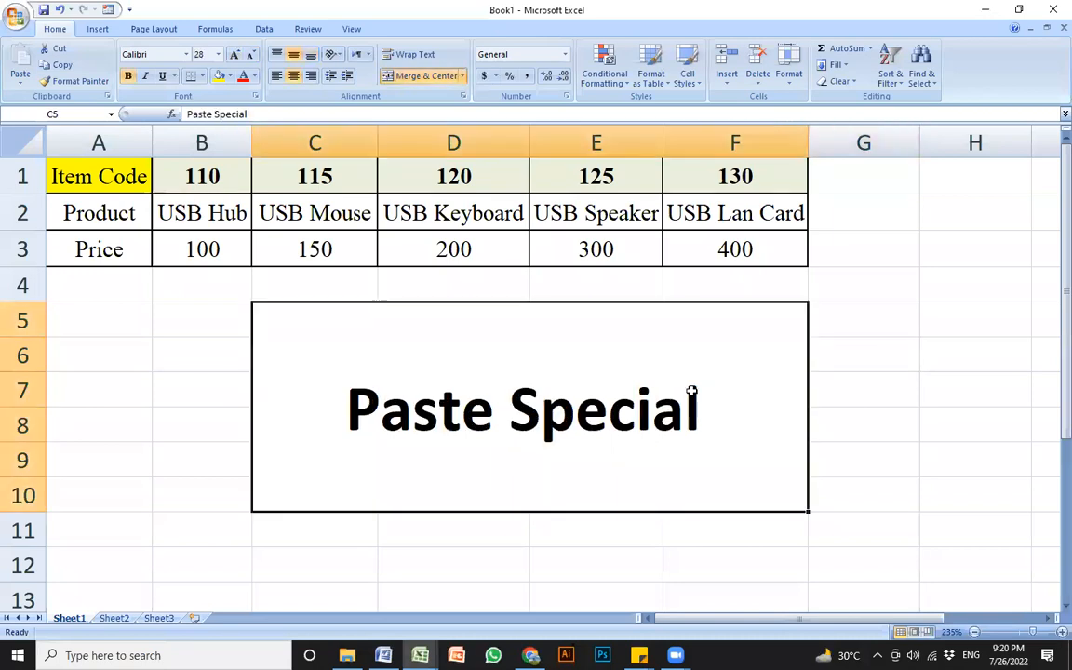
pyautogui.click(201, 76)
pyautogui.click(547, 475)
# - Undo the "Paste Special" heading's formatting, its text and the merging of C5:F10
pyautogui.hotkey('ctrl', 'z')
pyautogui.hotkey('ctrl', 'z')
pyautogui.hotkey('ctrl', 'z')
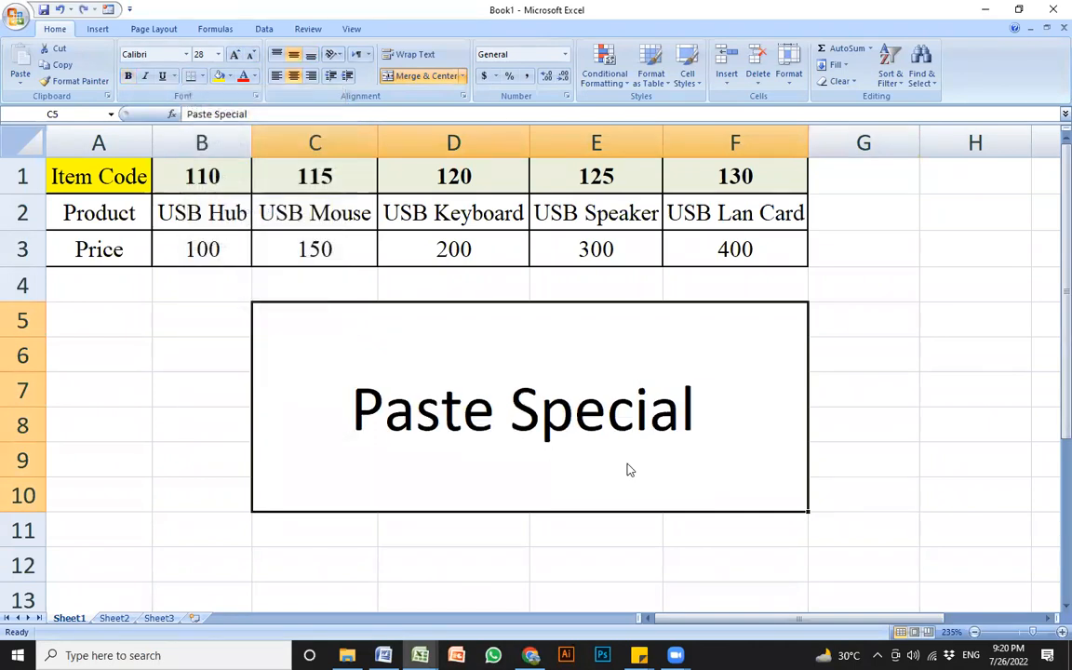
pyautogui.hotkey('ctrl', 'z')
pyautogui.hotkey('ctrl', 'z')
pyautogui.hotkey('ctrl', 'z')
pyautogui.hotkey('ctrl', 'z')
pyautogui.hotkey('ctrl', 'z')
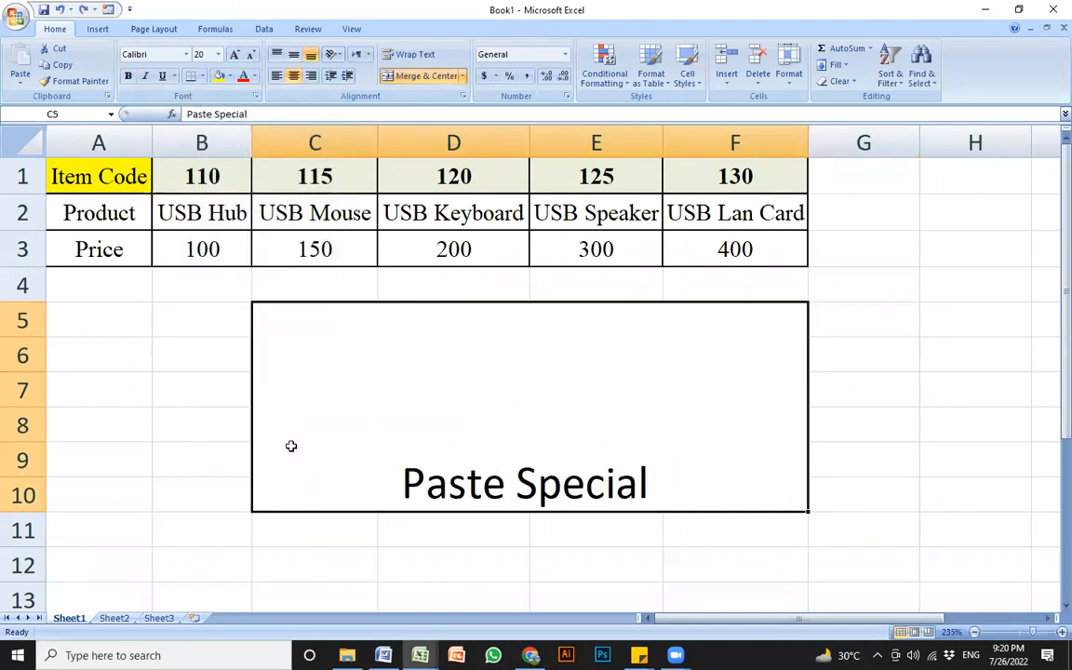
pyautogui.hotkey('ctrl', 'z')
pyautogui.hotkey('ctrl', 'z')
pyautogui.hotkey('ctrl', 'z')
pyautogui.hotkey('ctrl', 'z')
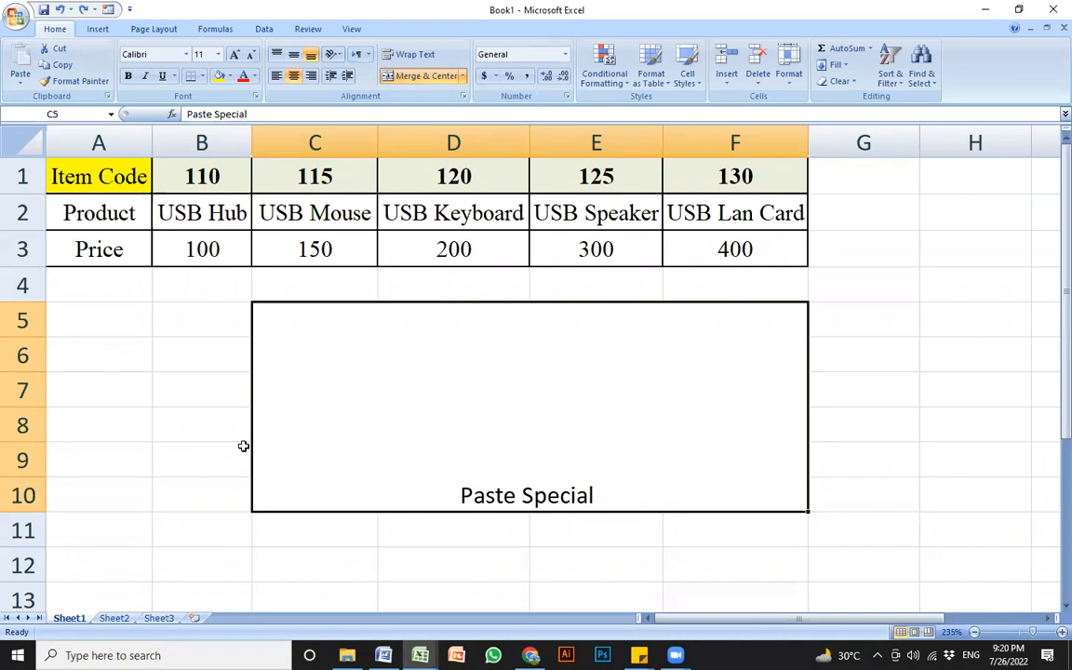
pyautogui.click(240, 432)
# - Paste a copy of the USB Hub price from B3 into D8 and undo it
pyautogui.click(204, 249)
pyautogui.hotkey('ctrl', 'c')
pyautogui.click(519, 425)
pyautogui.hotkey('ctrl', 'v')
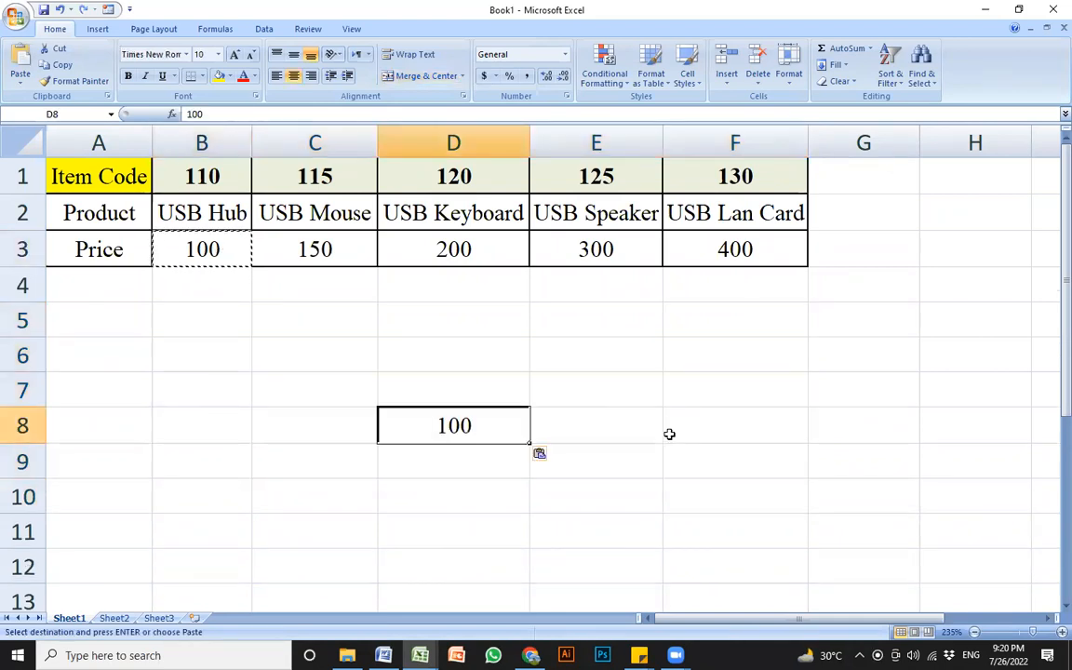
pyautogui.hotkey('ctrl', 'z')
pyautogui.press('Escape')
pyautogui.click(545, 390)
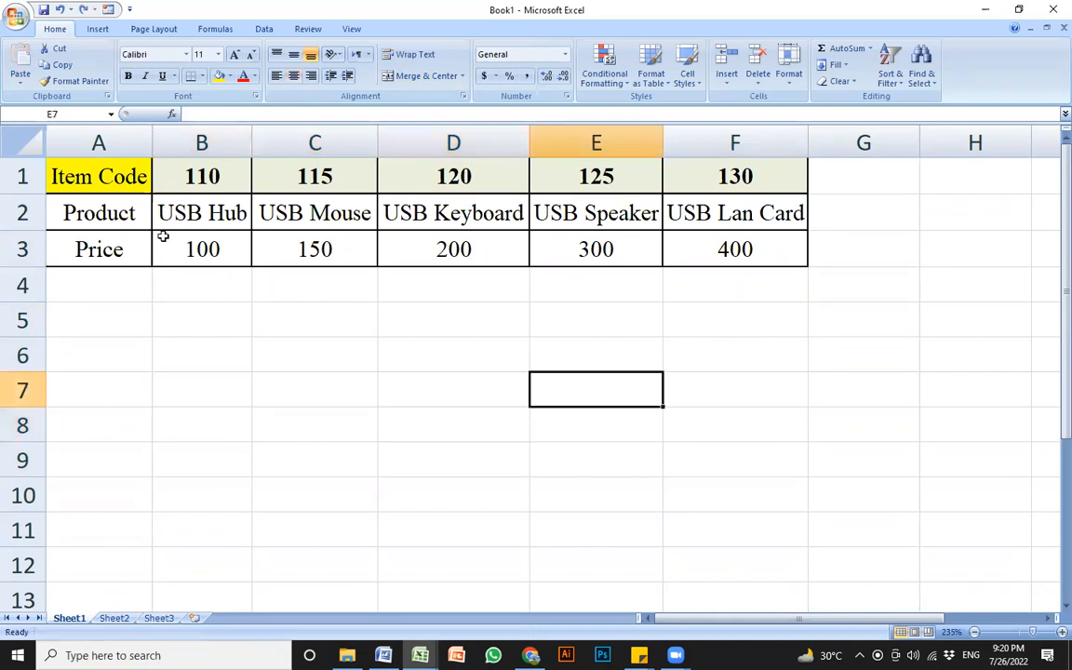
# - Copy the item table in A1:F3 and use Paste Special with Transpose to paste it starting at A5
pyautogui.moveTo(105, 164); pyautogui.dragTo(704, 264)
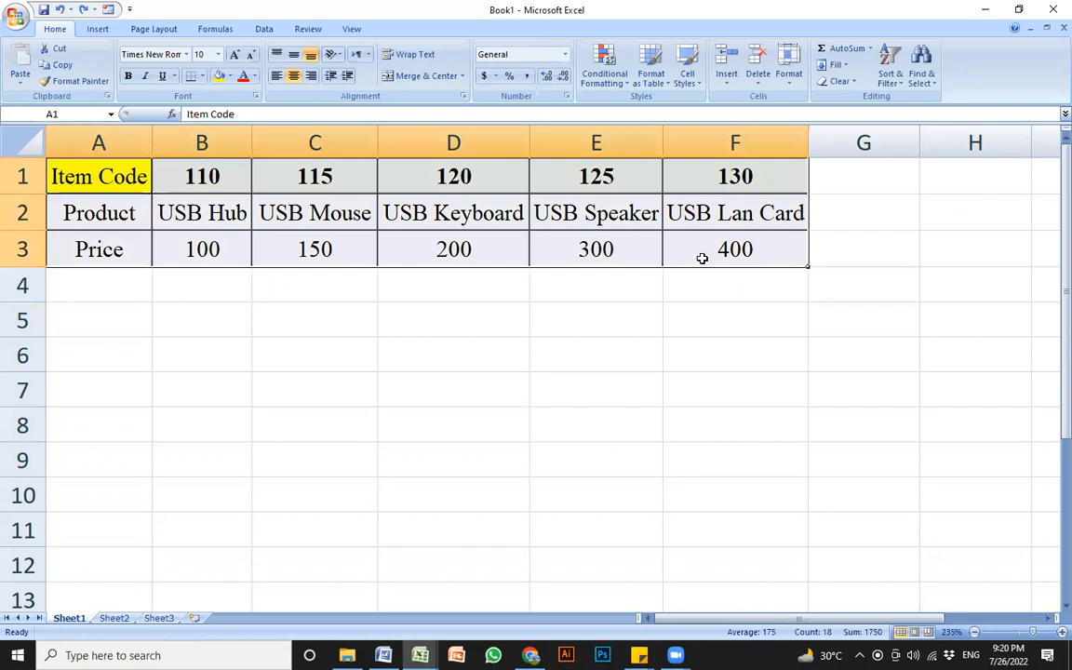
pyautogui.hotkey('ctrl', 'c')
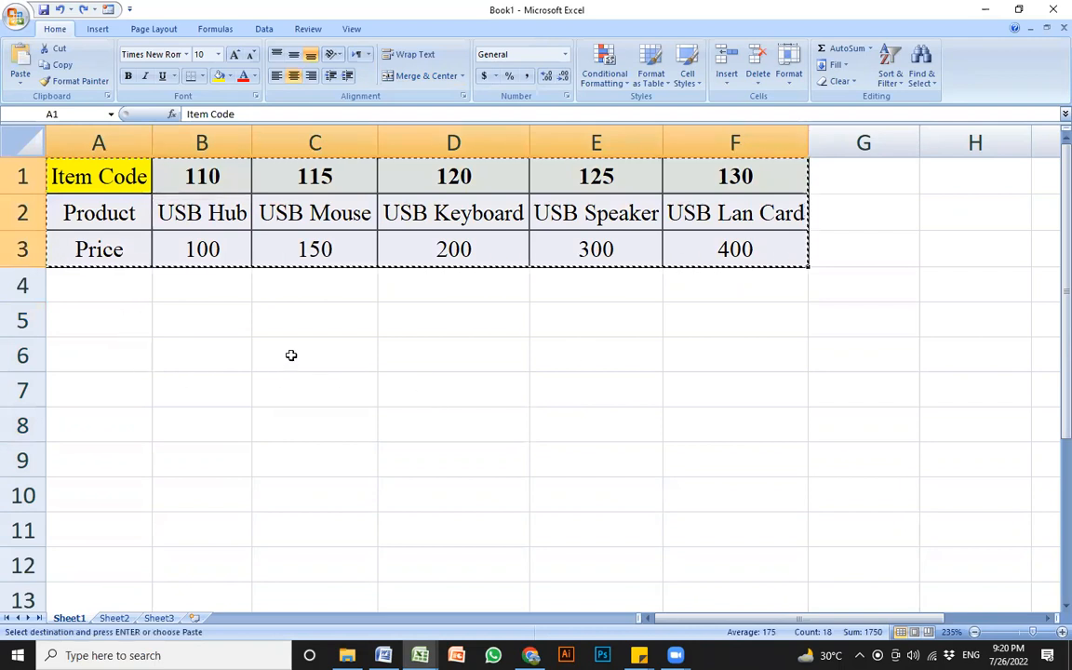
pyautogui.click(92, 328)
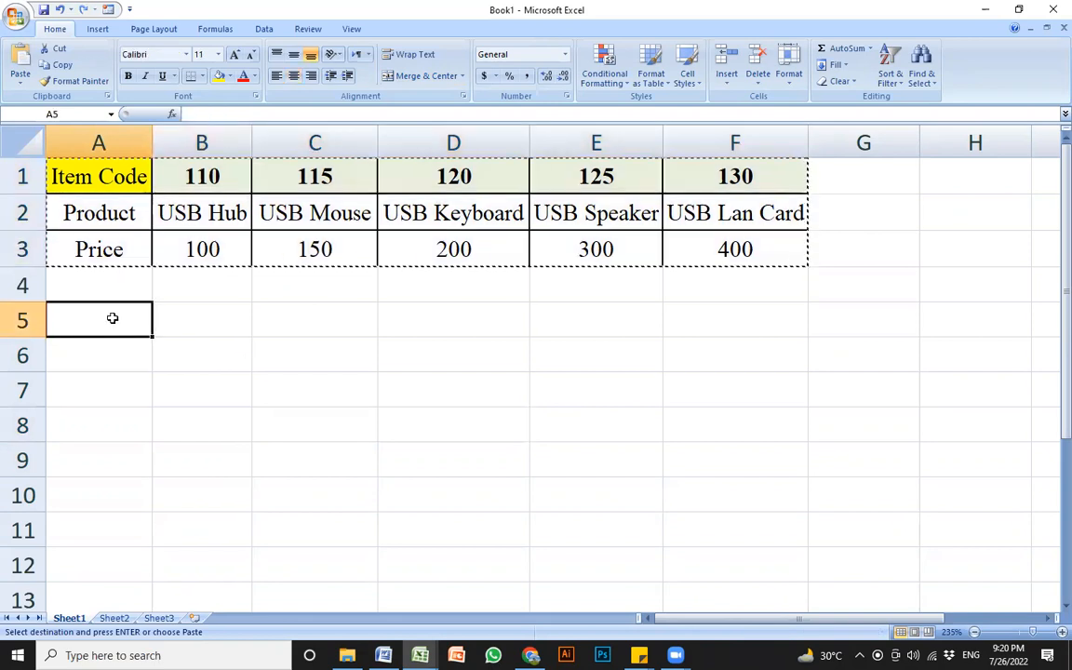
pyautogui.click(21, 82)
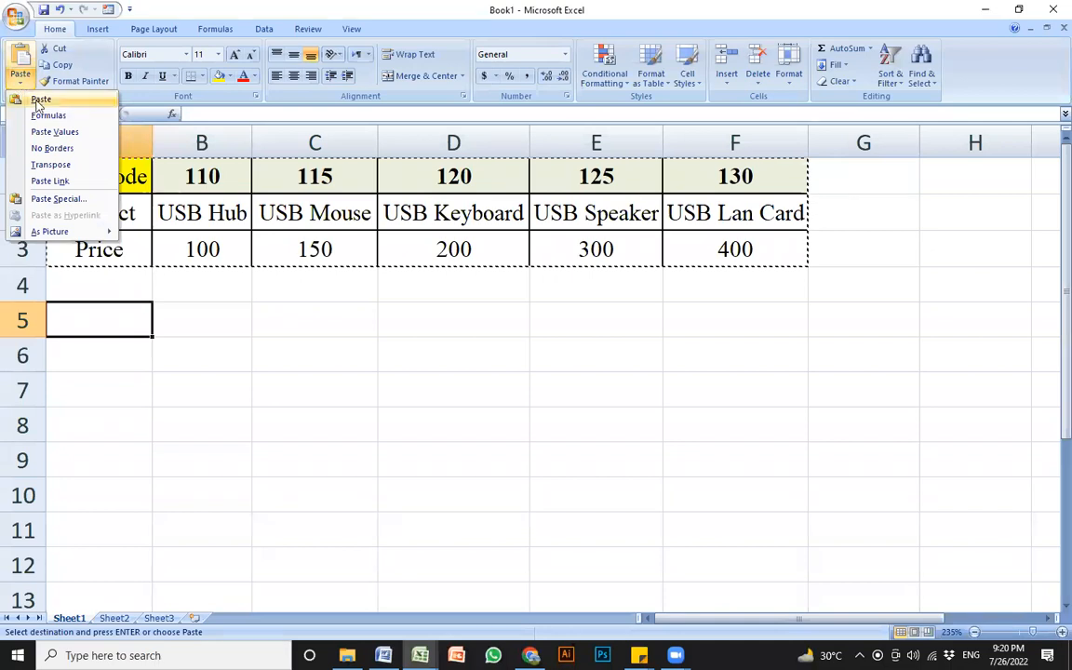
pyautogui.click(63, 200)
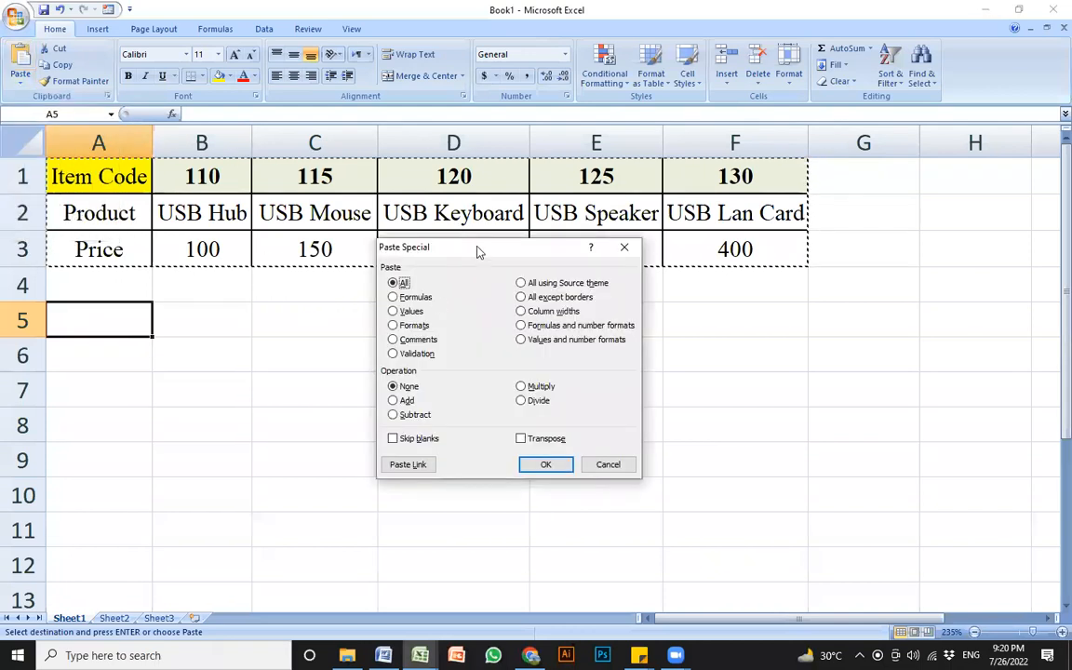
pyautogui.moveTo(476, 249); pyautogui.dragTo(413, 295)
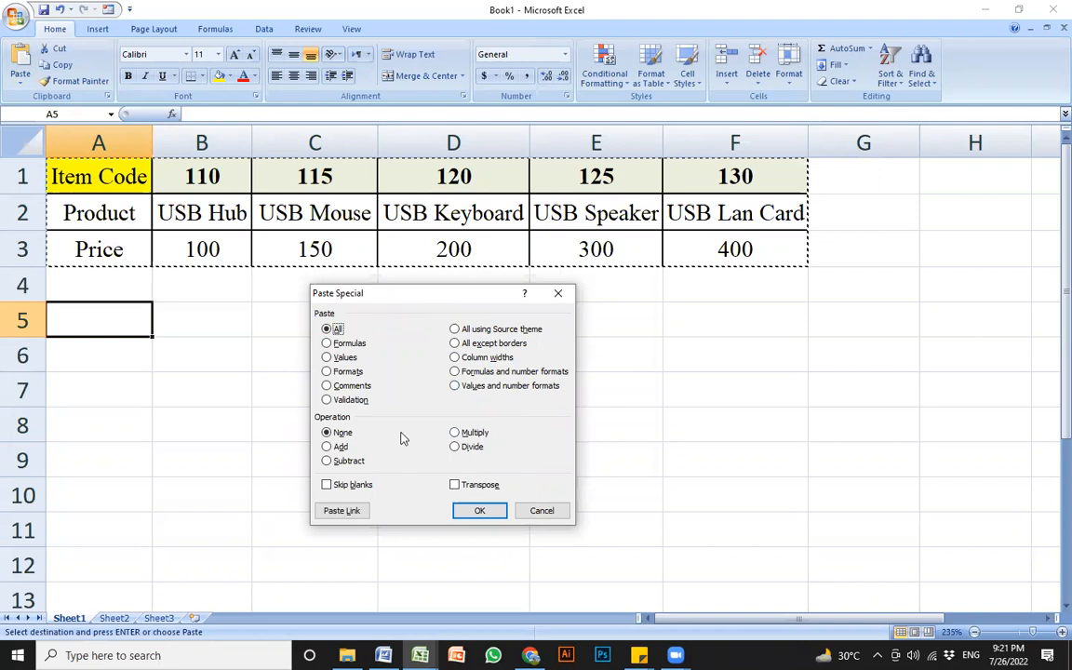
pyautogui.moveTo(424, 298); pyautogui.dragTo(445, 296)
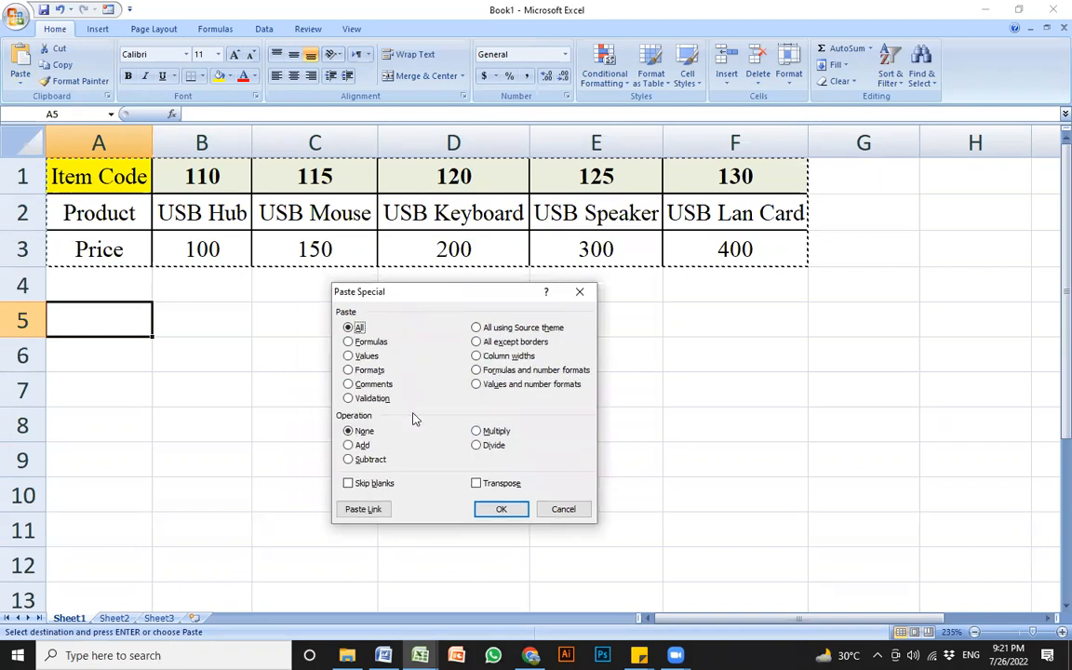
pyautogui.click(476, 484)
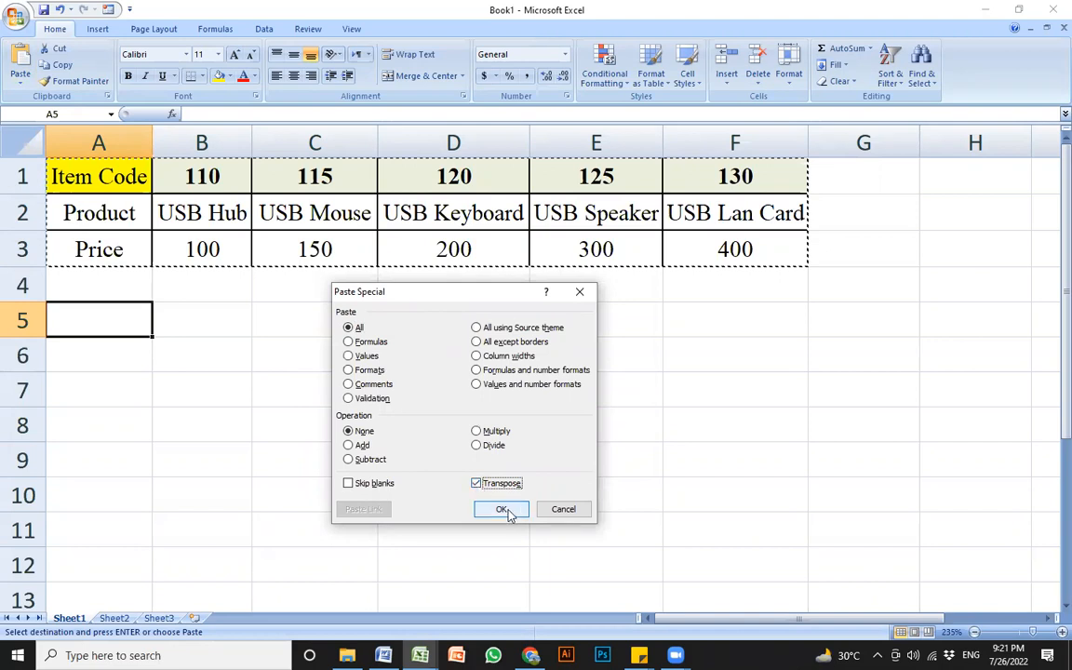
pyautogui.click(502, 510)
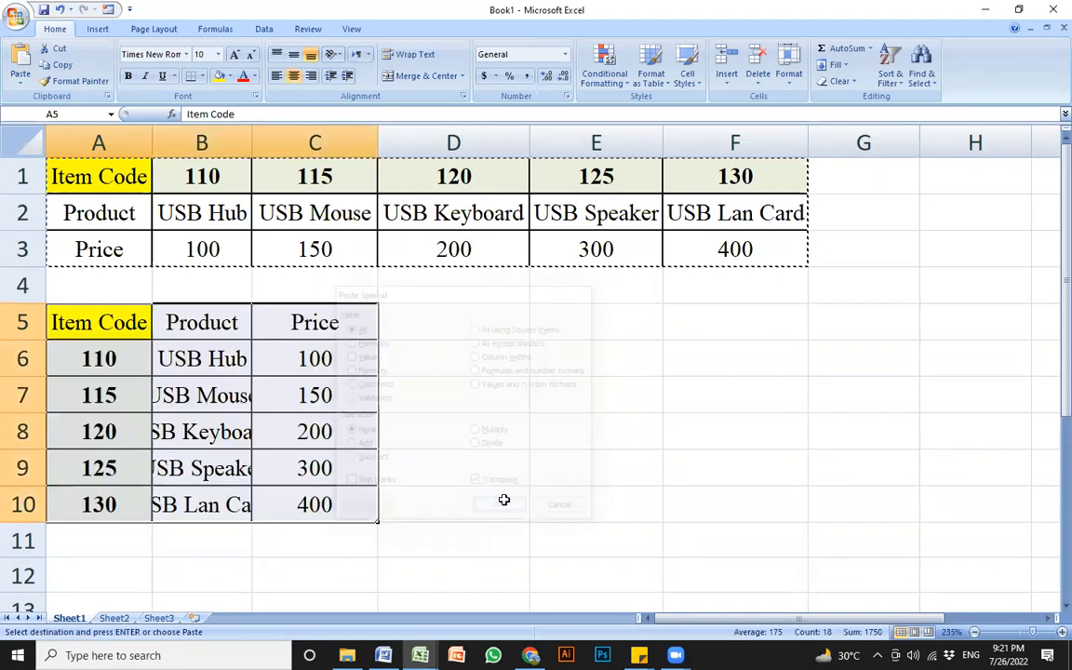
# - End the copy selection and widen columns B and C so the product names in the transposed table fit
pyautogui.click(310, 395)
pyautogui.press('Escape')
pyautogui.moveTo(253, 143); pyautogui.dragTo(316, 142)
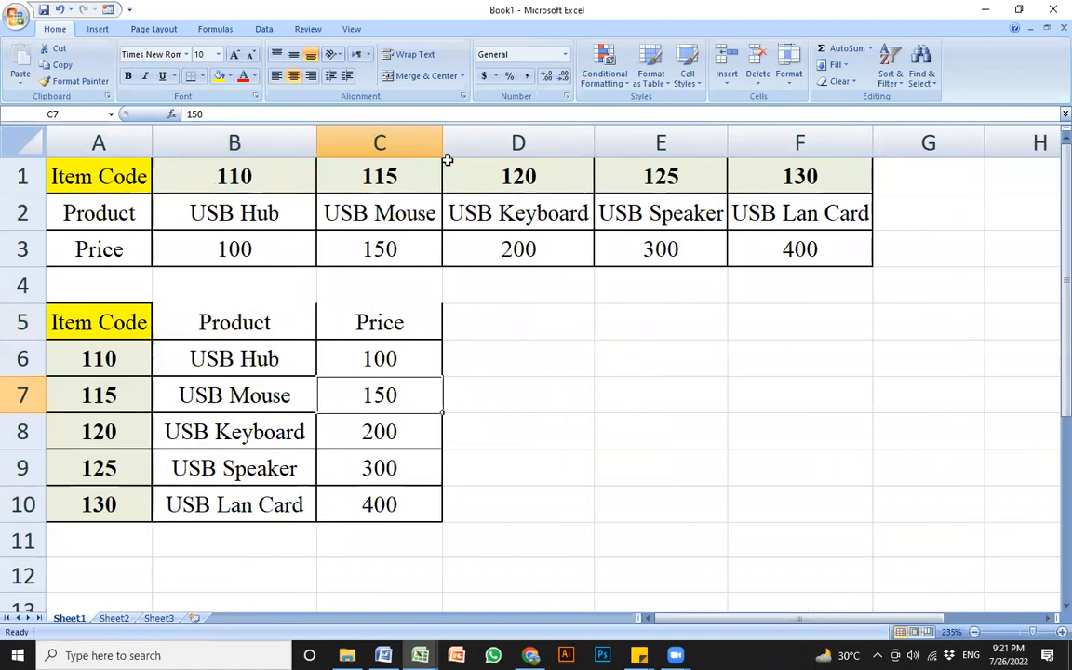
pyautogui.moveTo(443, 142); pyautogui.dragTo(468, 142)
# - Copy the vertical table in A5:C10 and use Paste Special with Transpose to paste it starting at A13
pyautogui.moveTo(93, 326); pyautogui.dragTo(411, 502)
pyautogui.hotkey('ctrl', 'c')
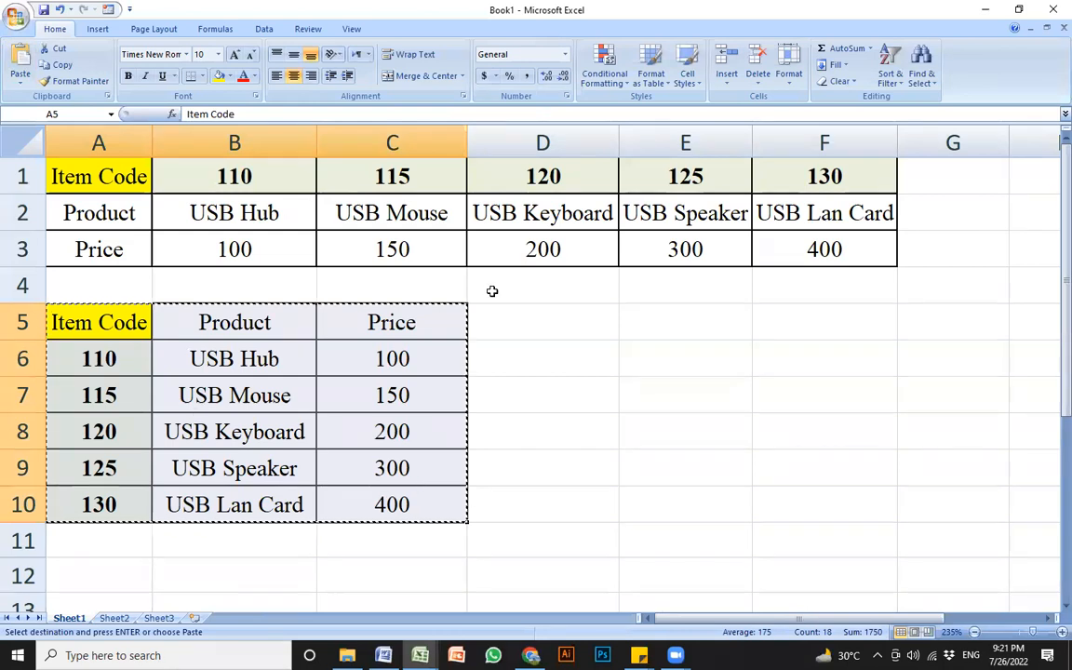
pyautogui.scroll(-3, 490, 289)
pyautogui.click(96, 283)
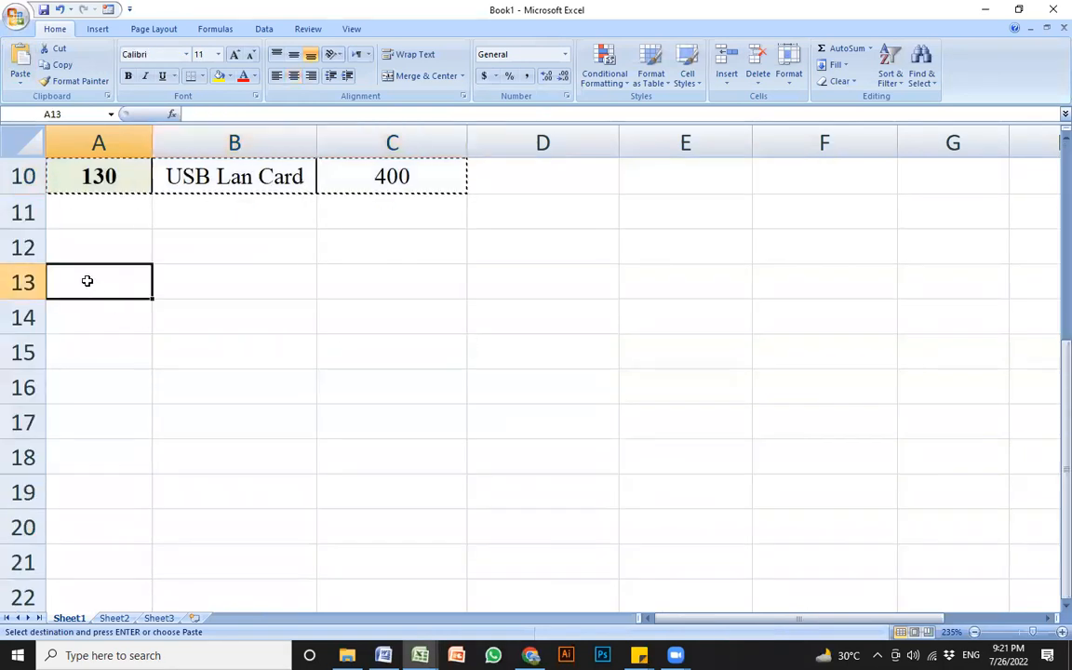
pyautogui.rightClick(93, 282)
pyautogui.rightClick(93, 283)
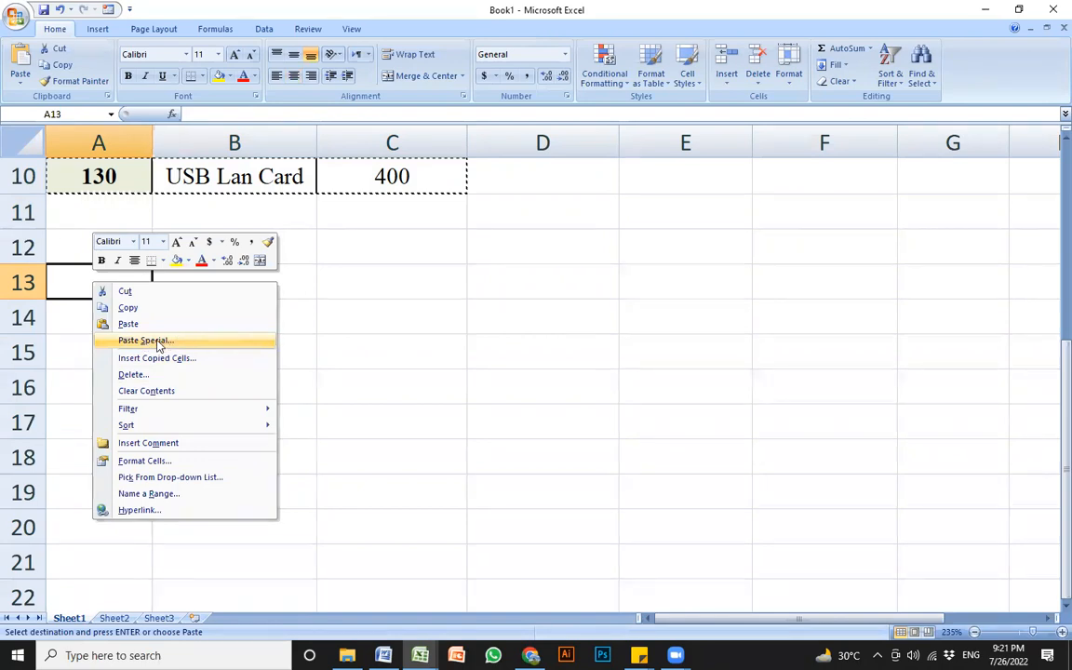
pyautogui.click(159, 344)
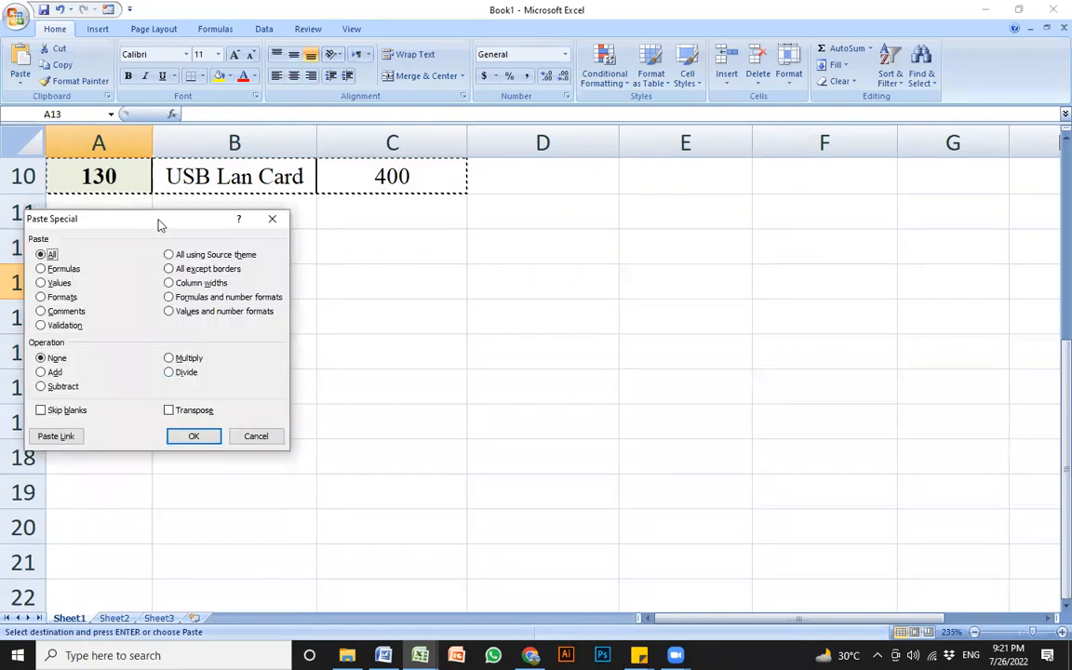
pyautogui.moveTo(158, 223); pyautogui.dragTo(431, 264)
pyautogui.click(442, 451)
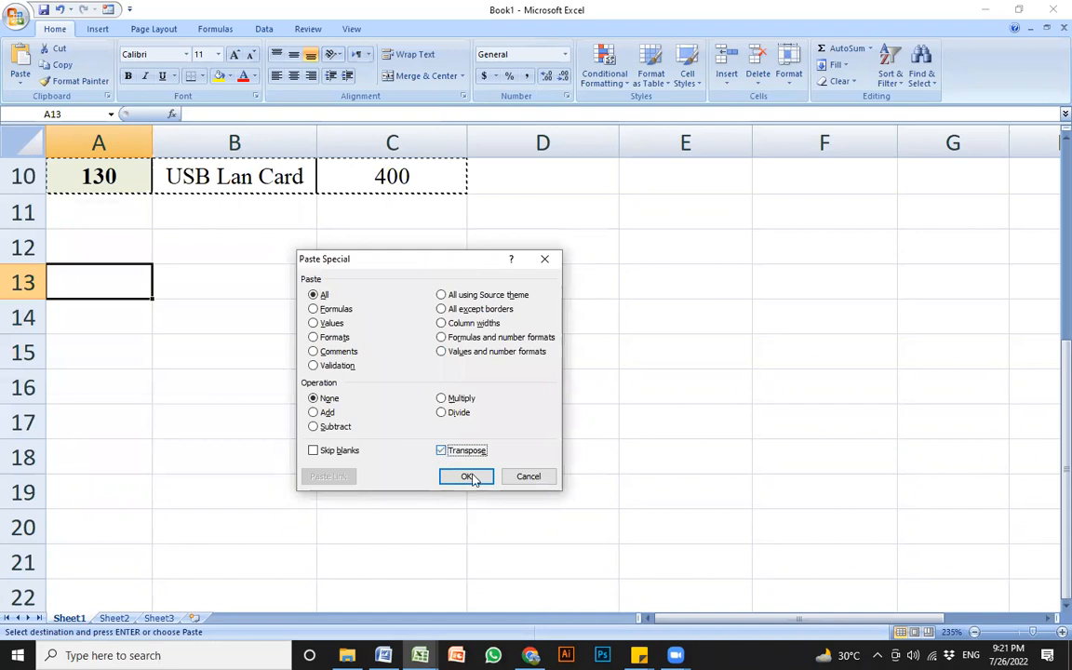
pyautogui.click(468, 475)
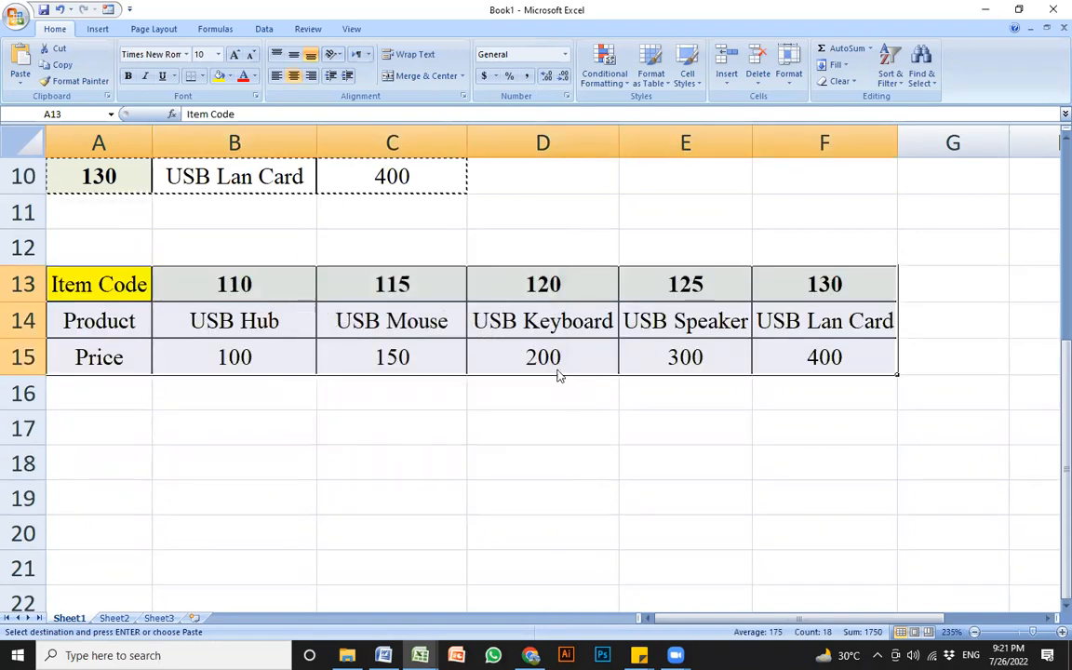
pyautogui.scroll(3, 555, 372)
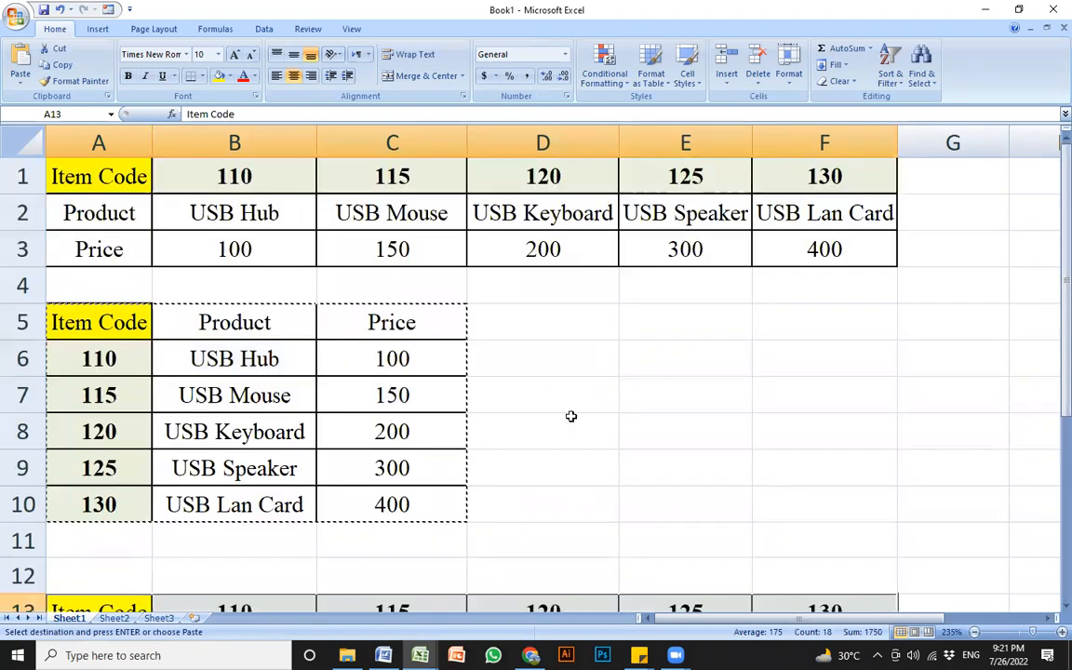
pyautogui.scroll(-2, 552, 411)
pyautogui.press('Escape')
pyautogui.scroll(2, 553, 412)
pyautogui.click(545, 379)
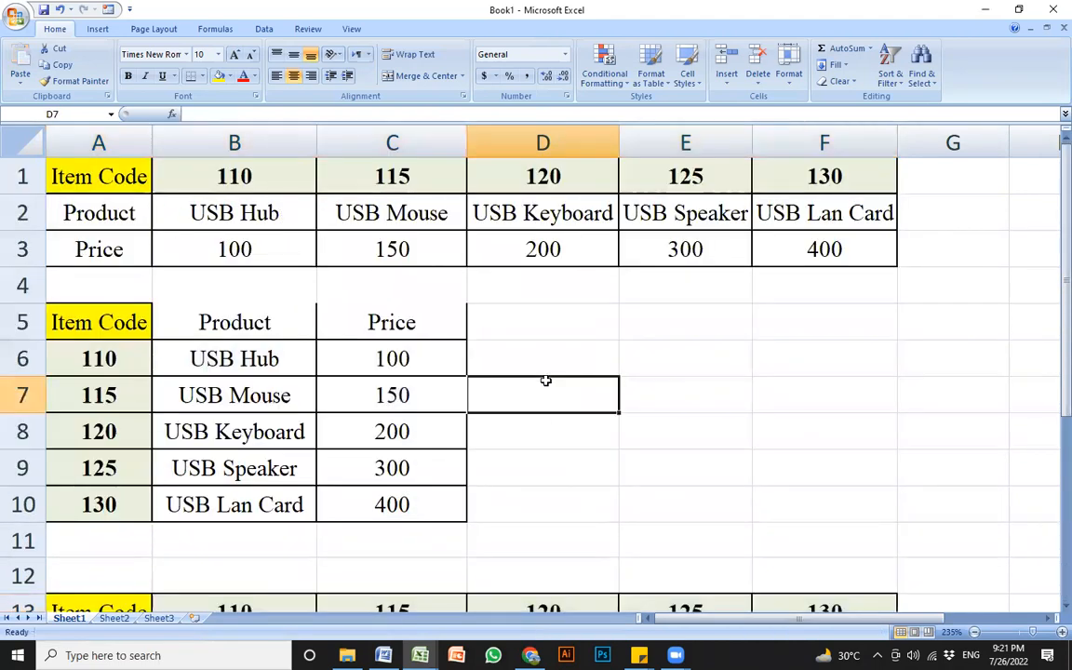
# - Examine the product prices in C6:C10 of the vertical table up close
pyautogui.scroll(1, 573, 348)
pyautogui.scroll(1, 573, 348)
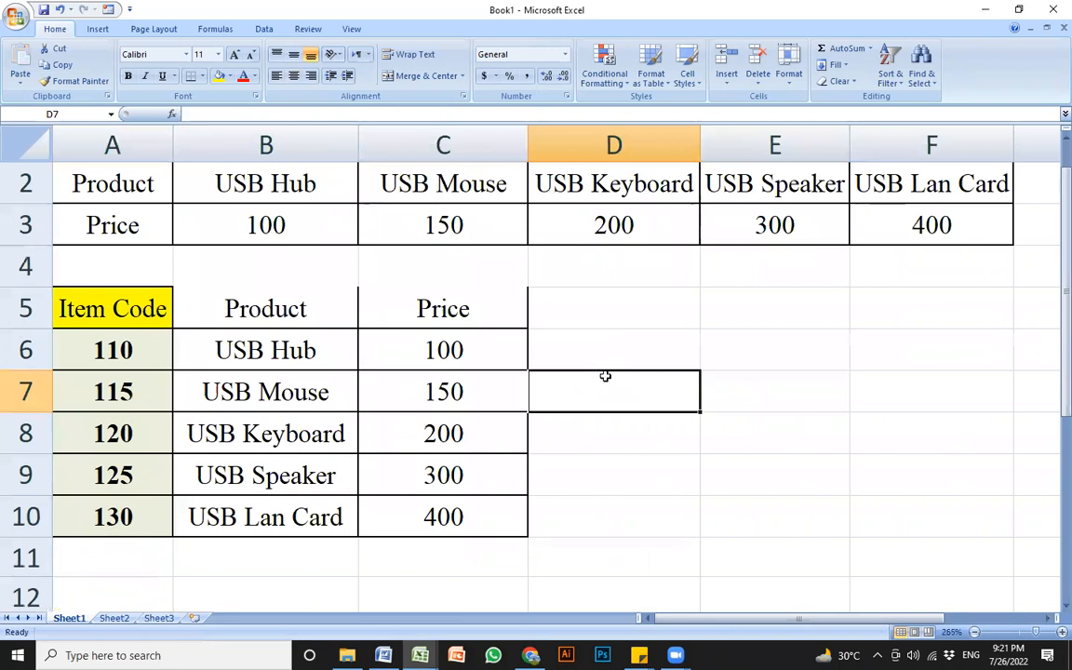
pyautogui.scroll(1, 562, 364)
pyautogui.click(554, 335)
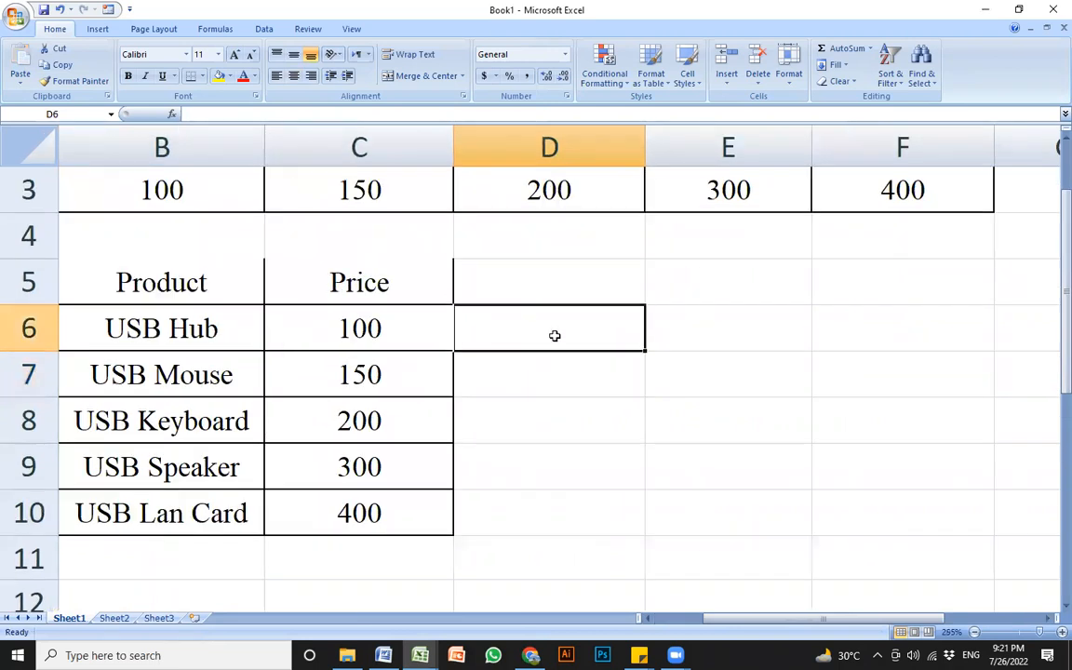
pyautogui.click(393, 339)
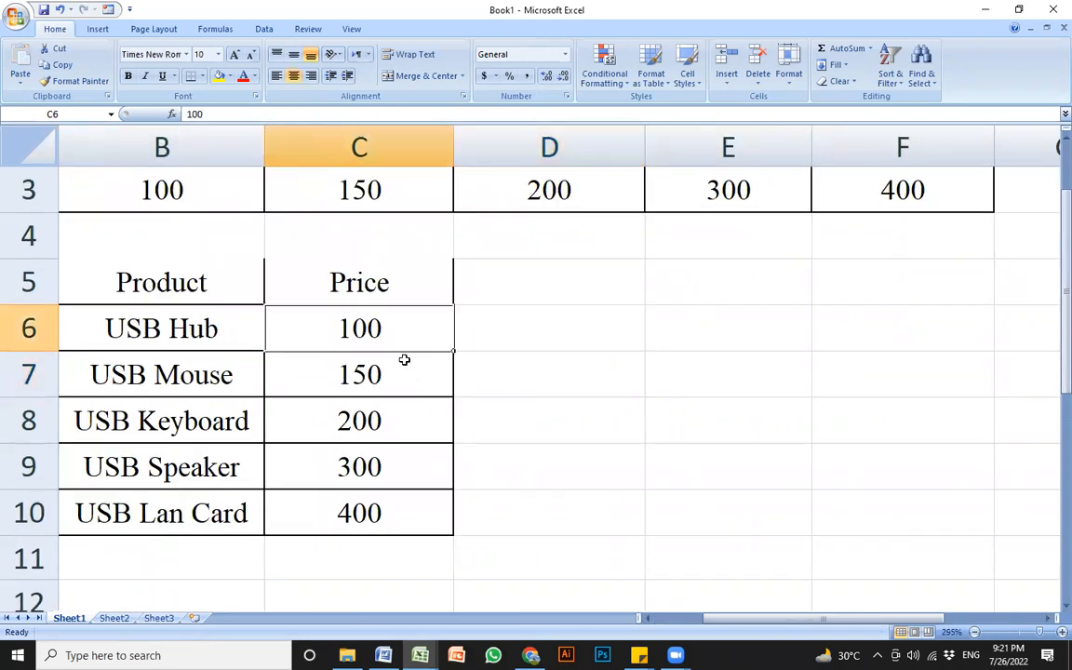
pyautogui.press('Down')
pyautogui.press('Down')
pyautogui.press('Down')
pyautogui.press('Down')
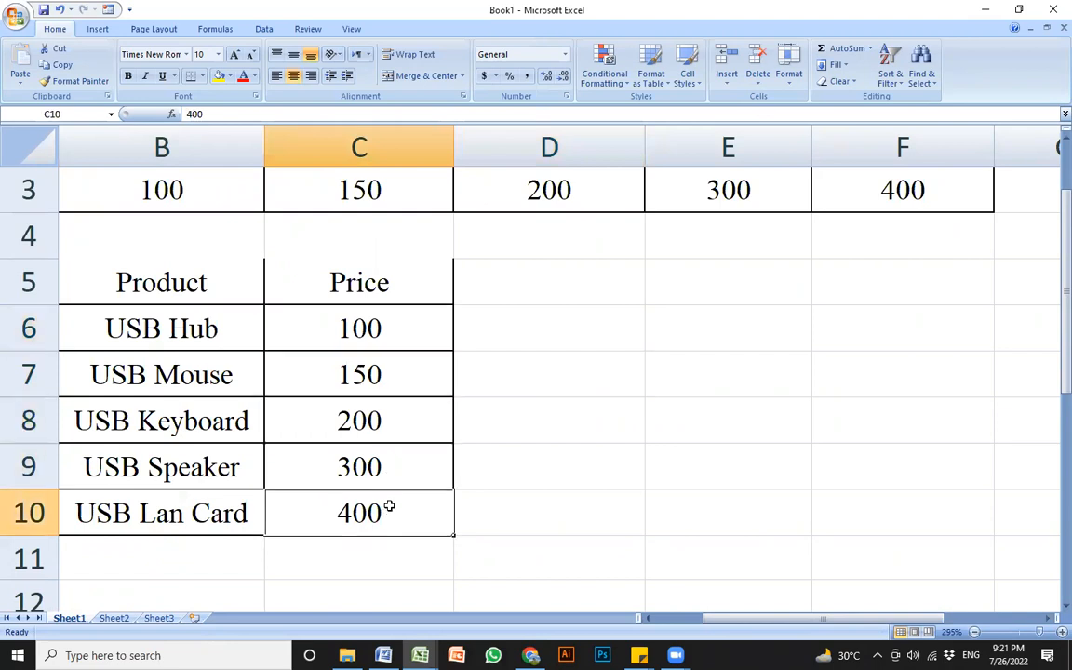
pyautogui.click(384, 331)
pyautogui.click(390, 452)
pyautogui.click(395, 511)
pyautogui.click(635, 335)
pyautogui.press('Right')
pyautogui.click(397, 327)
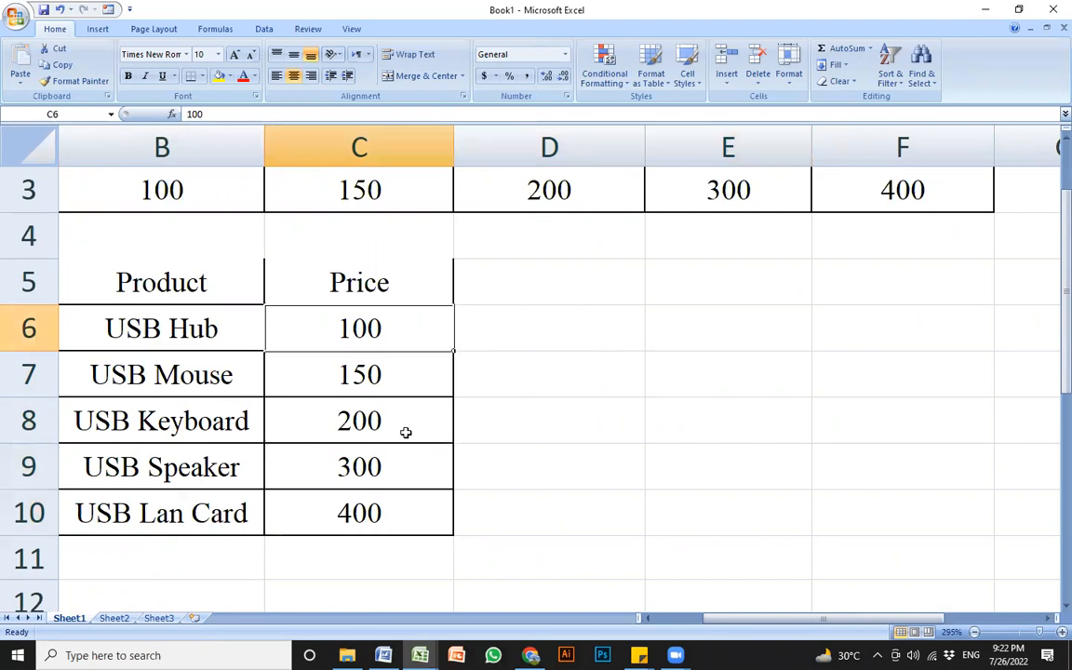
pyautogui.moveTo(372, 331); pyautogui.dragTo(390, 514)
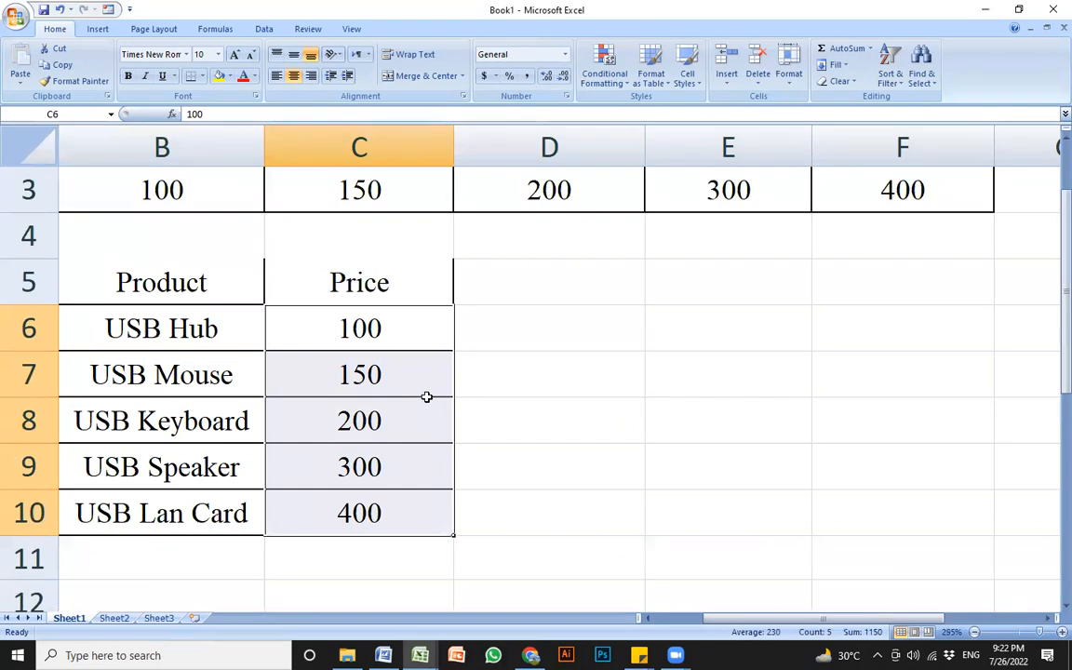
pyautogui.click(410, 344)
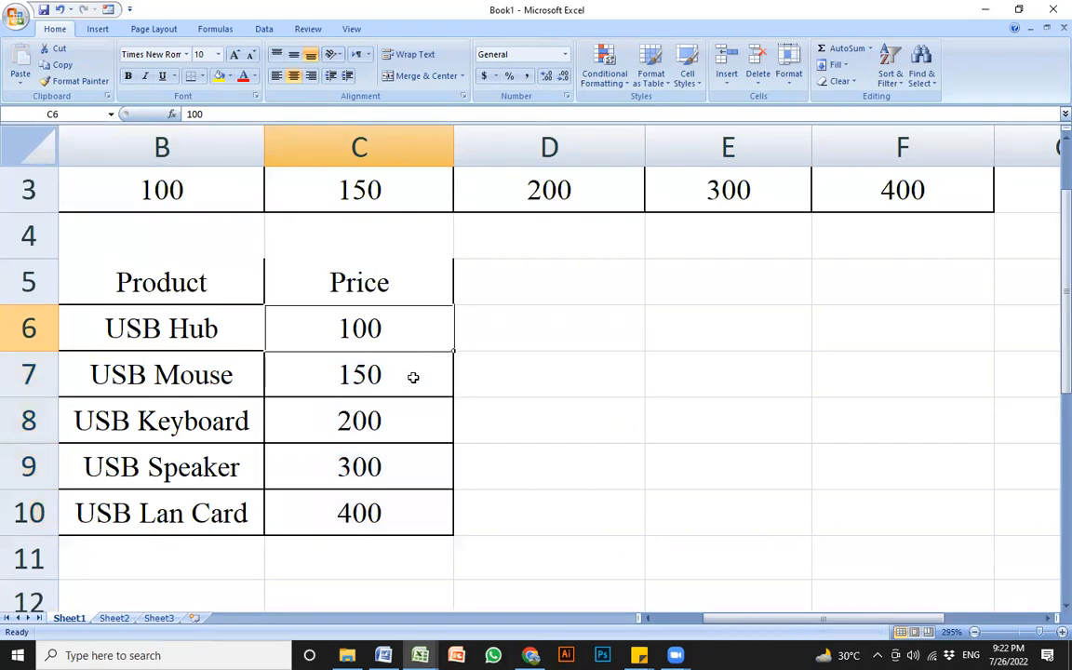
pyautogui.click(401, 385)
pyautogui.click(382, 420)
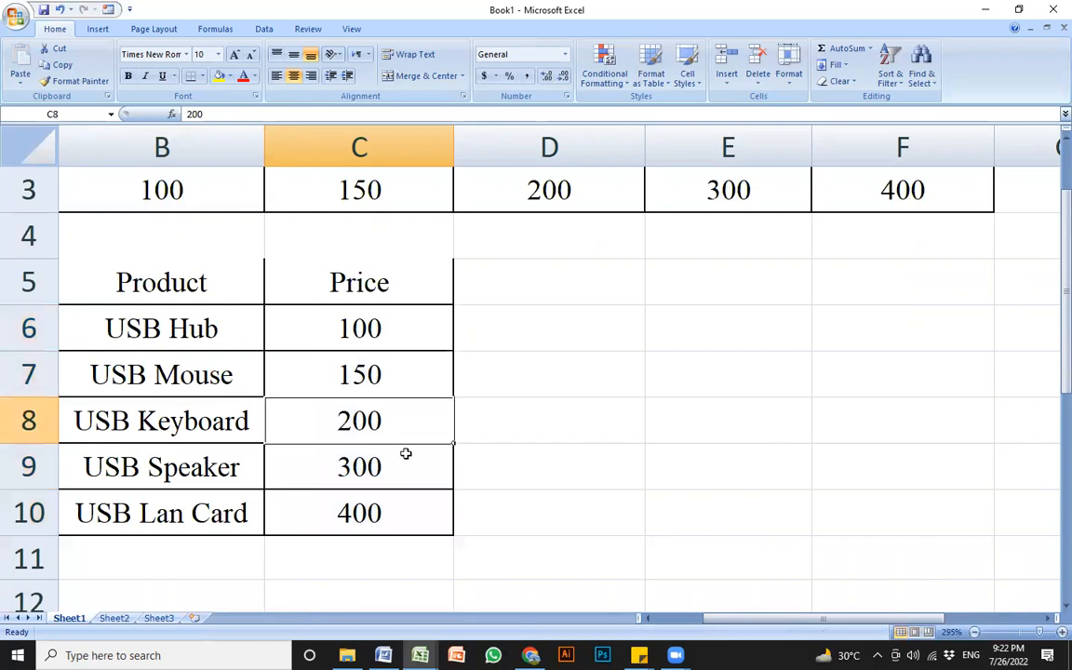
pyautogui.click(402, 471)
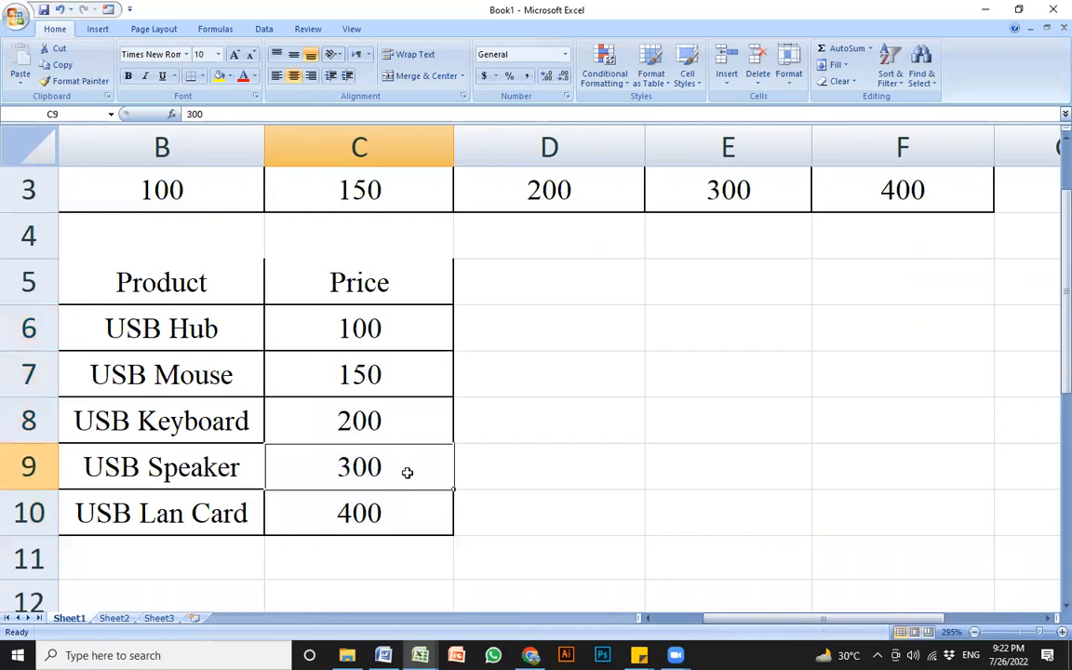
pyautogui.click(394, 523)
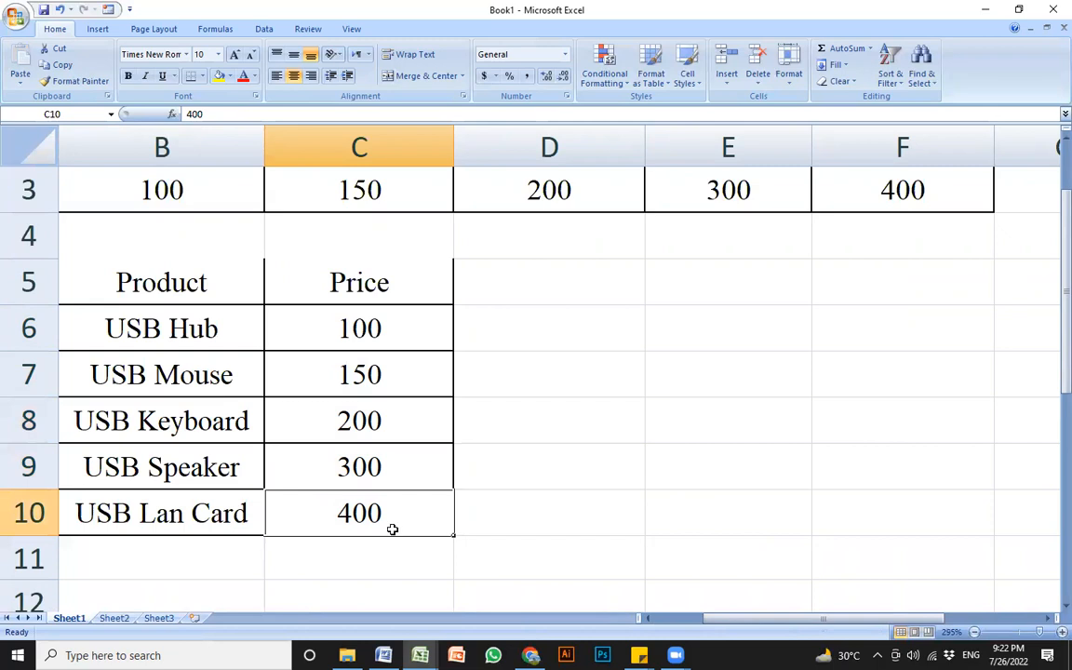
pyautogui.click(595, 365)
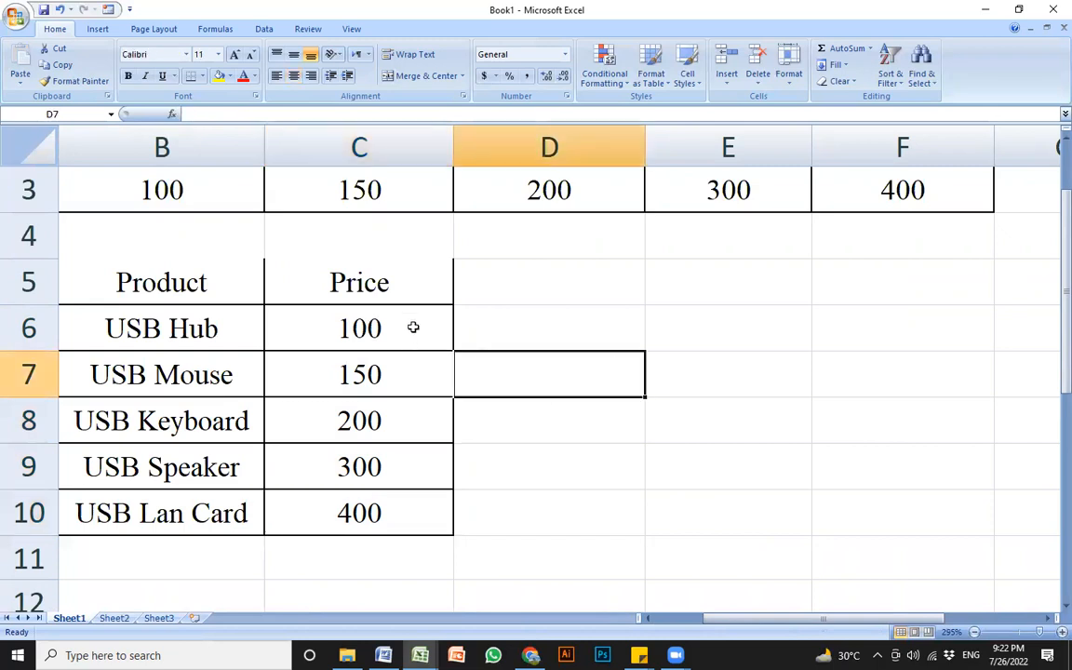
# - Change the USB Hub price in C6 to 150 and undo the entry
pyautogui.click(414, 326)
pyautogui.write('12')
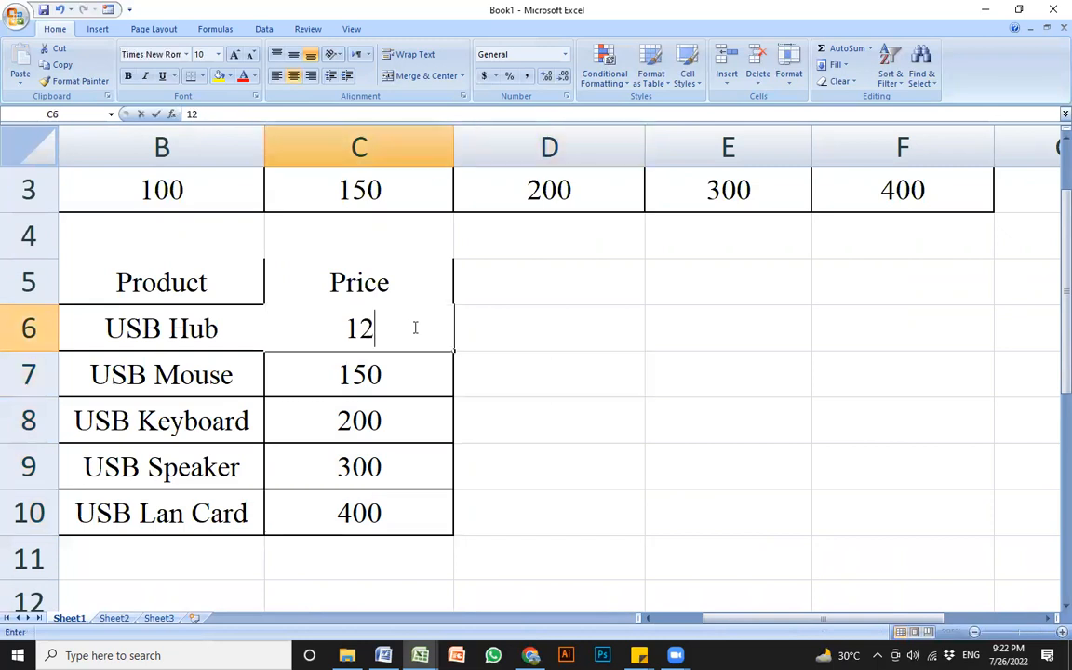
pyautogui.press('BackSpace')
pyautogui.write('5')
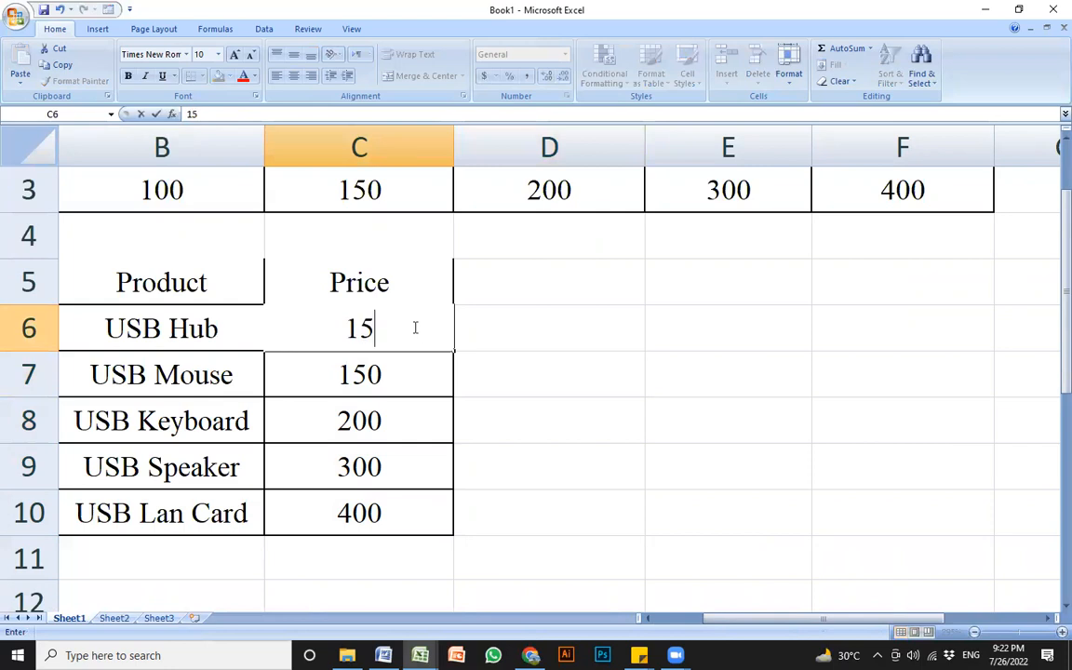
pyautogui.write('0')
pyautogui.press('Return')
pyautogui.hotkey('ctrl', 'z')
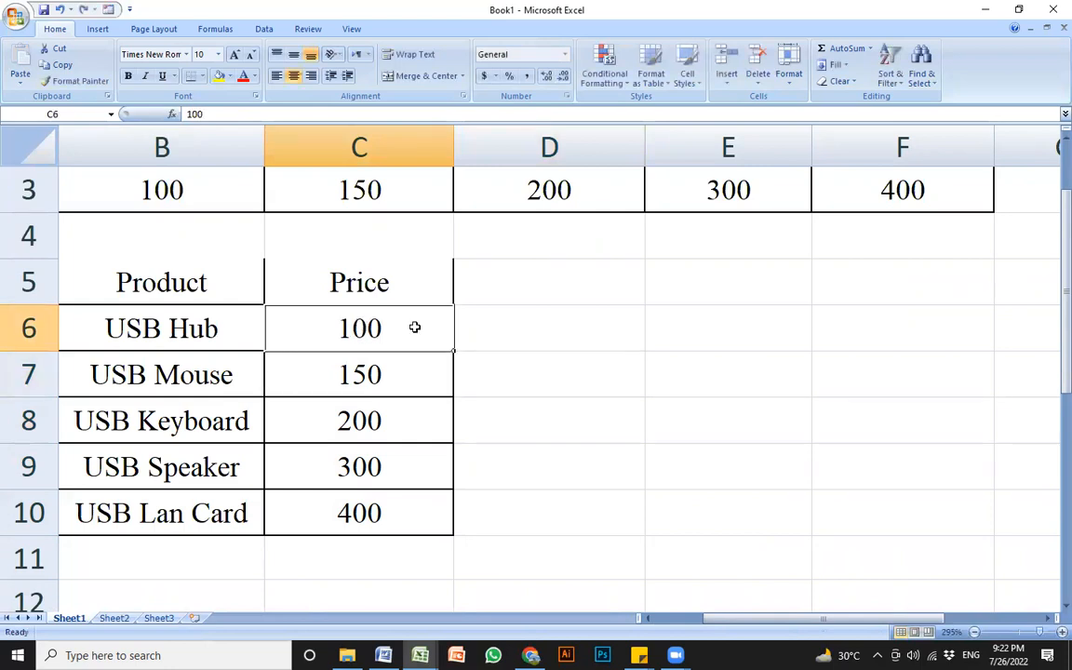
# - Enter 50 in the empty cell E8 beside the vertical table
pyautogui.click(624, 318)
pyautogui.click(667, 418)
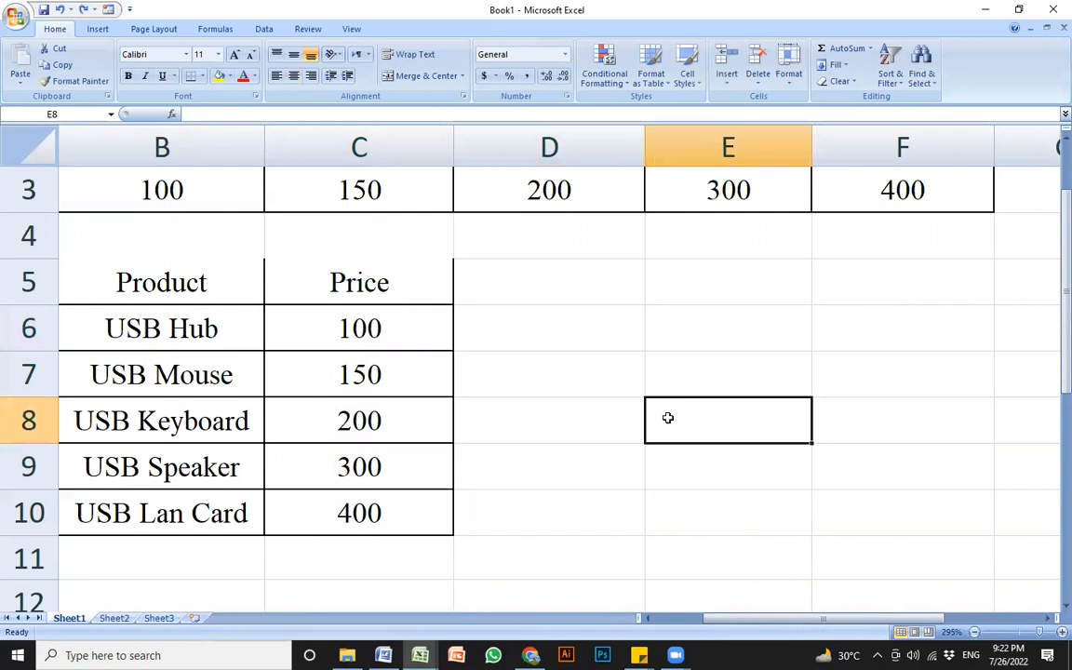
pyautogui.write('50')
pyautogui.press('Return')
pyautogui.moveTo(419, 330); pyautogui.dragTo(377, 531)
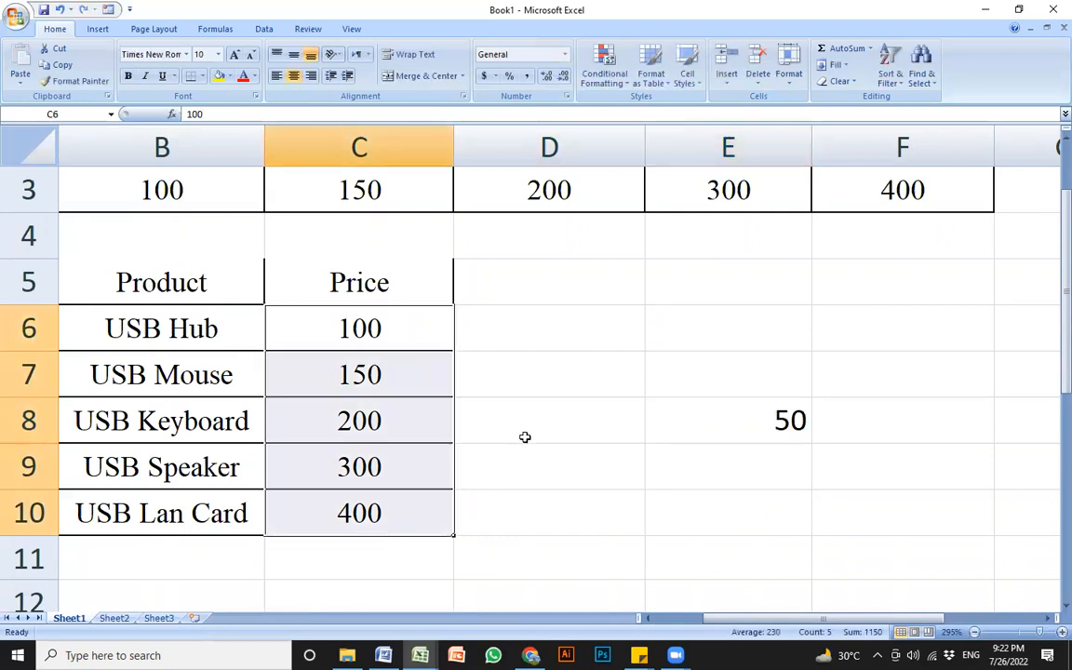
pyautogui.click(772, 414)
pyautogui.moveTo(377, 335); pyautogui.dragTo(382, 493)
pyautogui.click(565, 422)
pyautogui.click(741, 416)
pyautogui.click(652, 467)
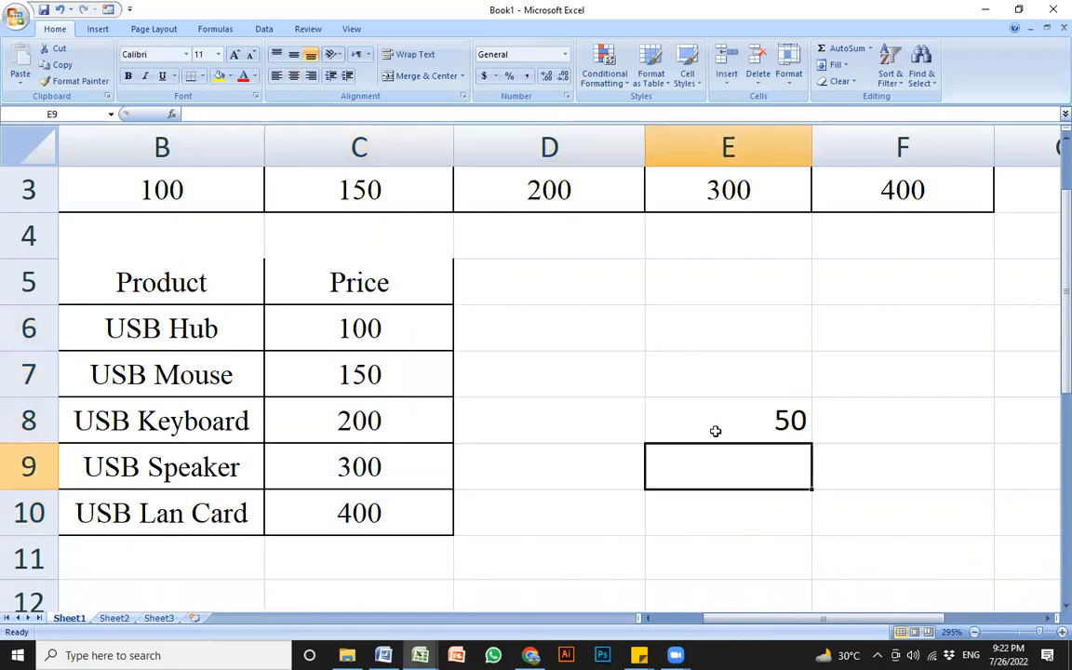
# - Copy the 50 in E8 and add it to the prices in C6:C10 using Paste Special with the Add operation
pyautogui.click(714, 420)
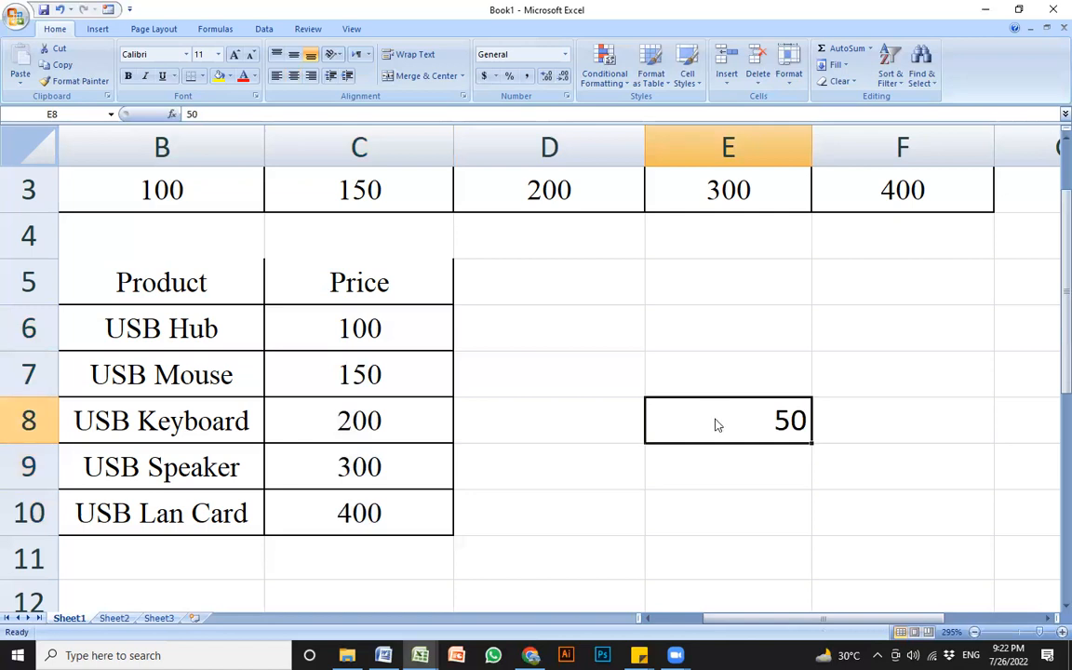
pyautogui.hotkey('ctrl', 'c')
pyautogui.moveTo(395, 320); pyautogui.dragTo(385, 513)
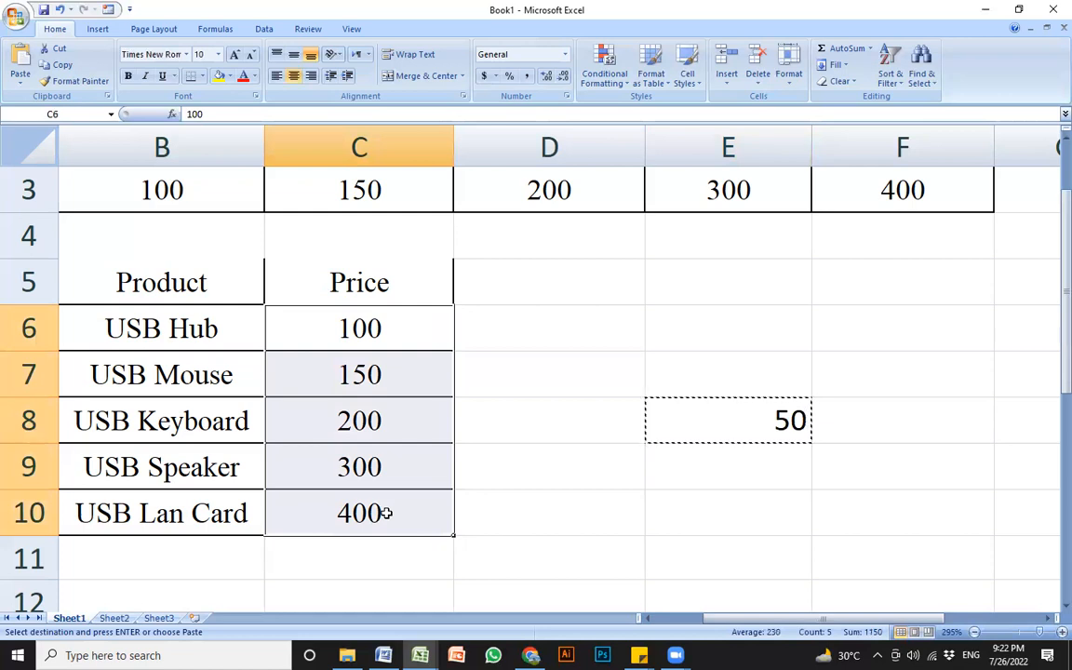
pyautogui.rightClick(406, 372)
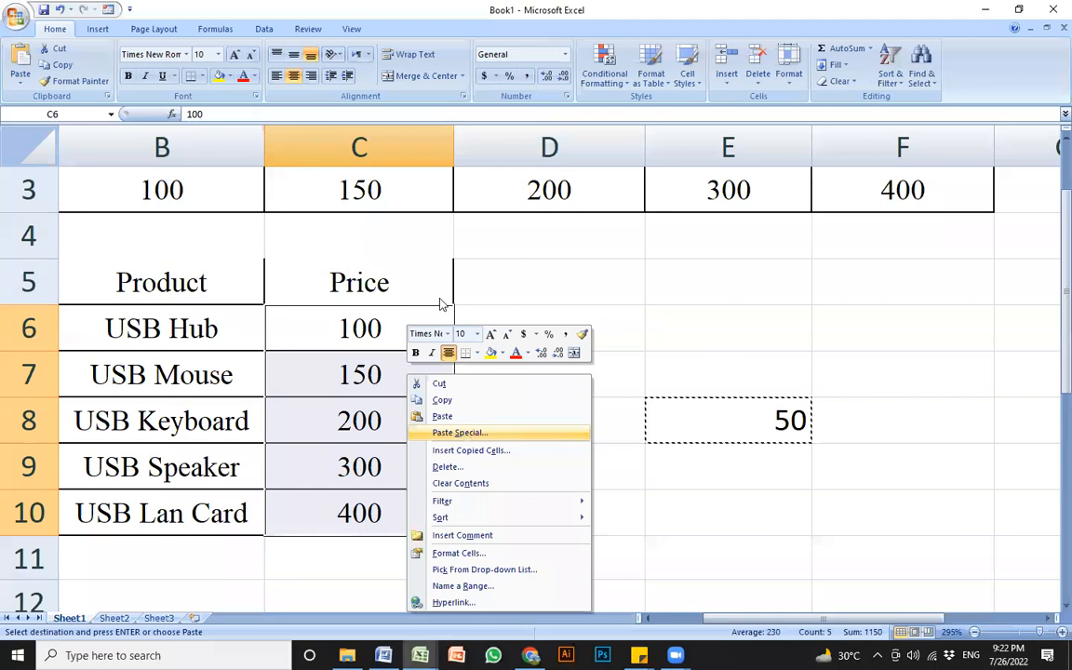
pyautogui.press('Return')
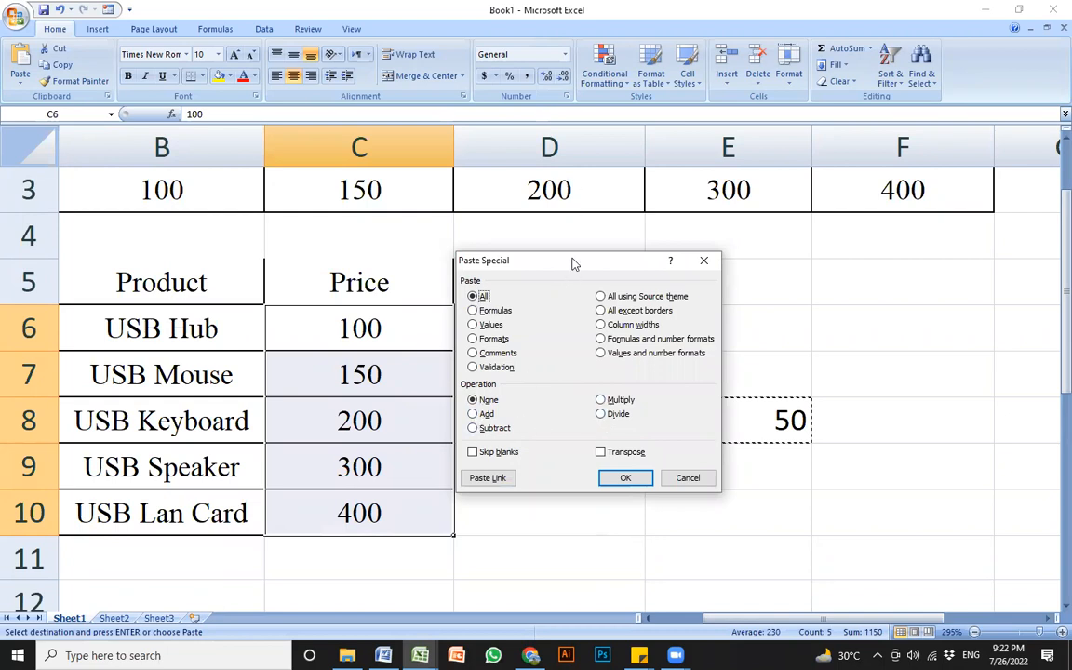
pyautogui.moveTo(573, 264); pyautogui.dragTo(561, 98)
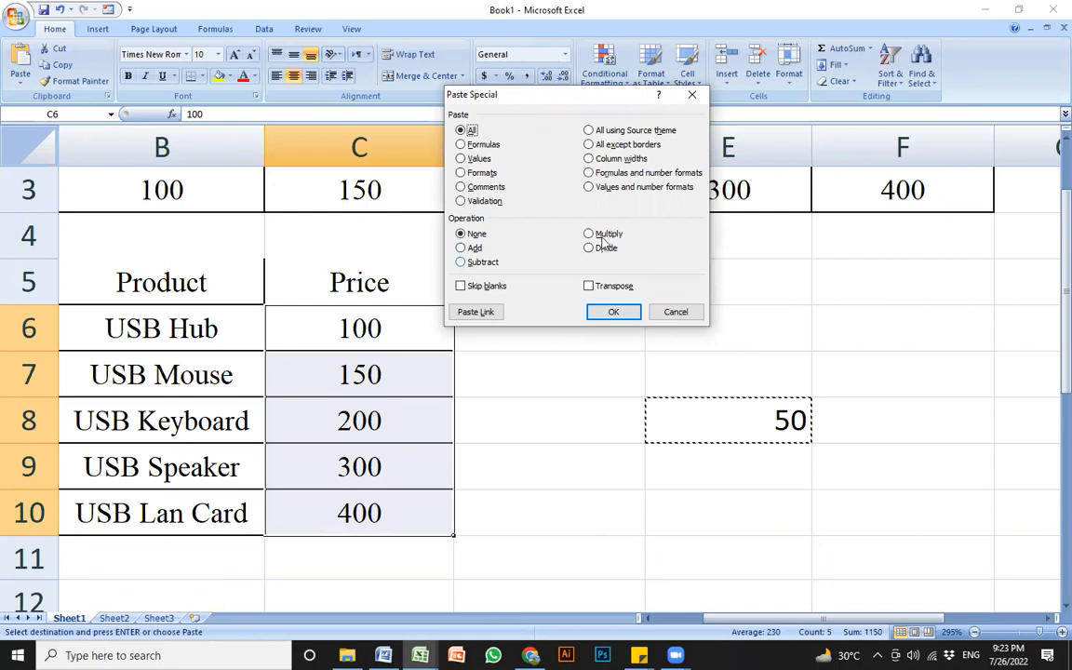
pyautogui.click(461, 249)
pyautogui.click(613, 311)
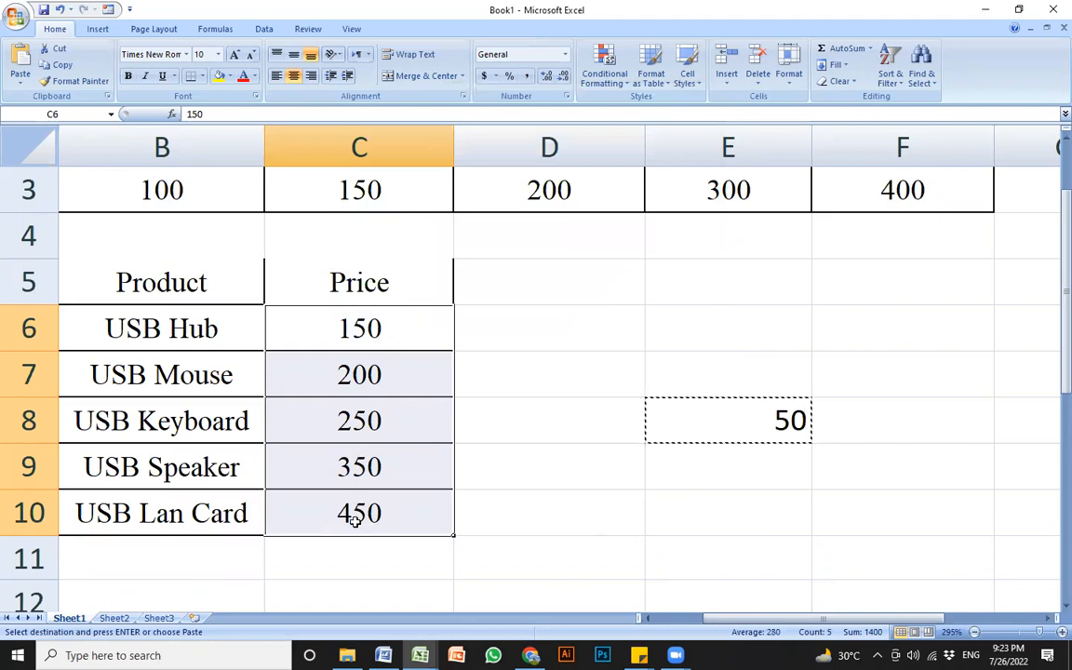
pyautogui.click(616, 434)
pyautogui.press('Escape')
# - Clear the 50 from cell E8 beside the price table
pyautogui.click(671, 431)
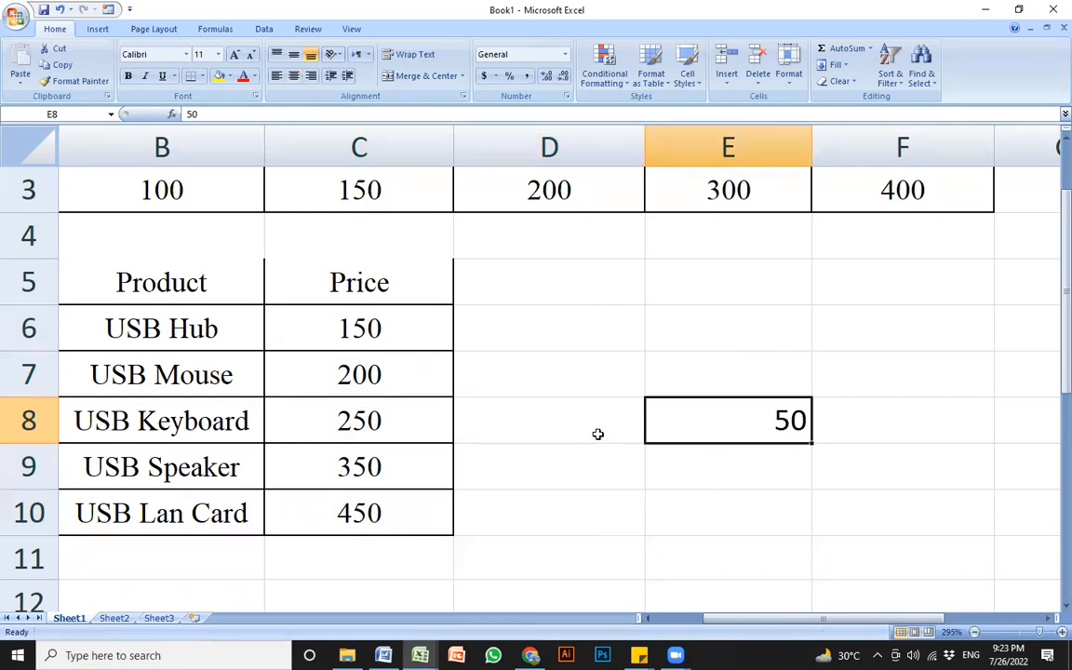
pyautogui.press('Delete')
pyautogui.click(591, 428)
pyautogui.press('Up')
pyautogui.moveTo(347, 320); pyautogui.dragTo(346, 511)
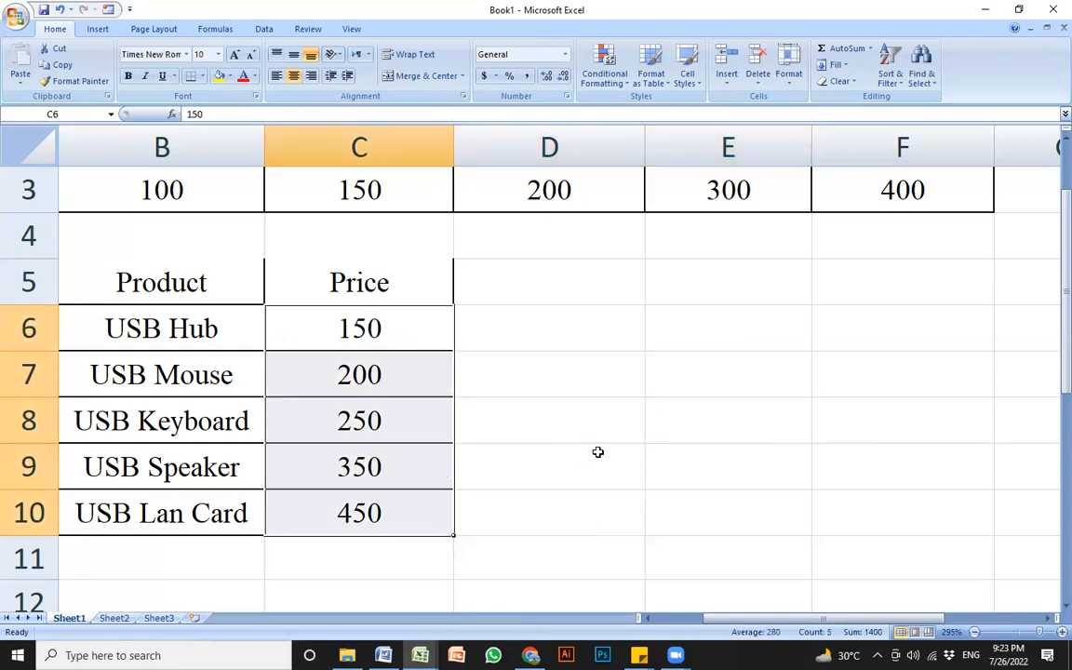
pyautogui.click(594, 404)
pyautogui.click(401, 327)
# - Enter 100 in the empty cell E7 beside the price table
pyautogui.click(661, 353)
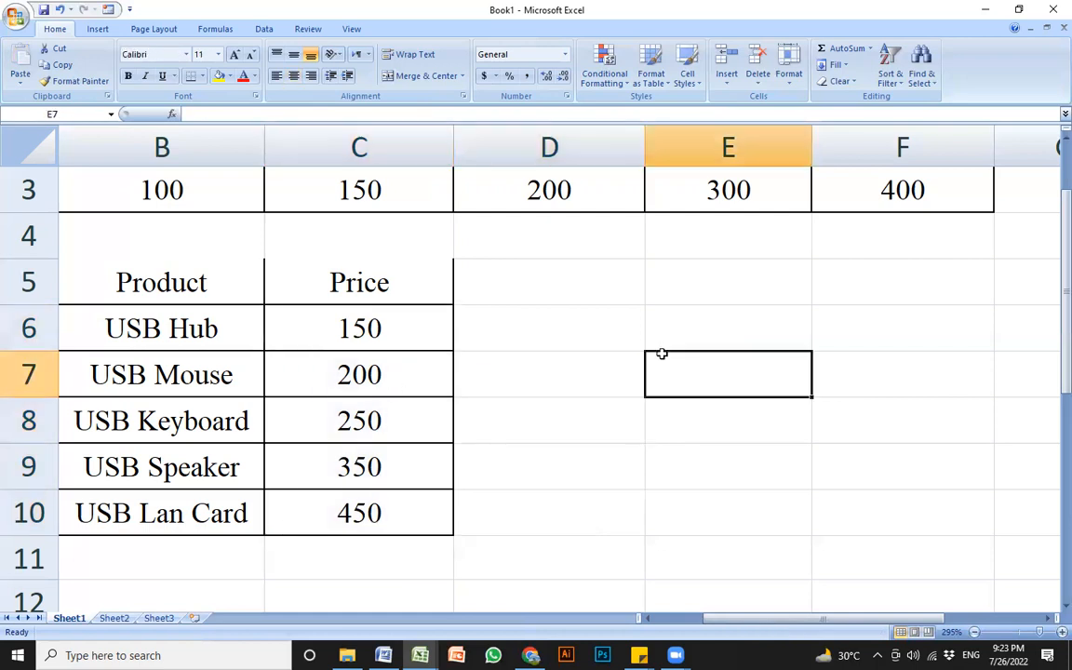
pyautogui.write('100')
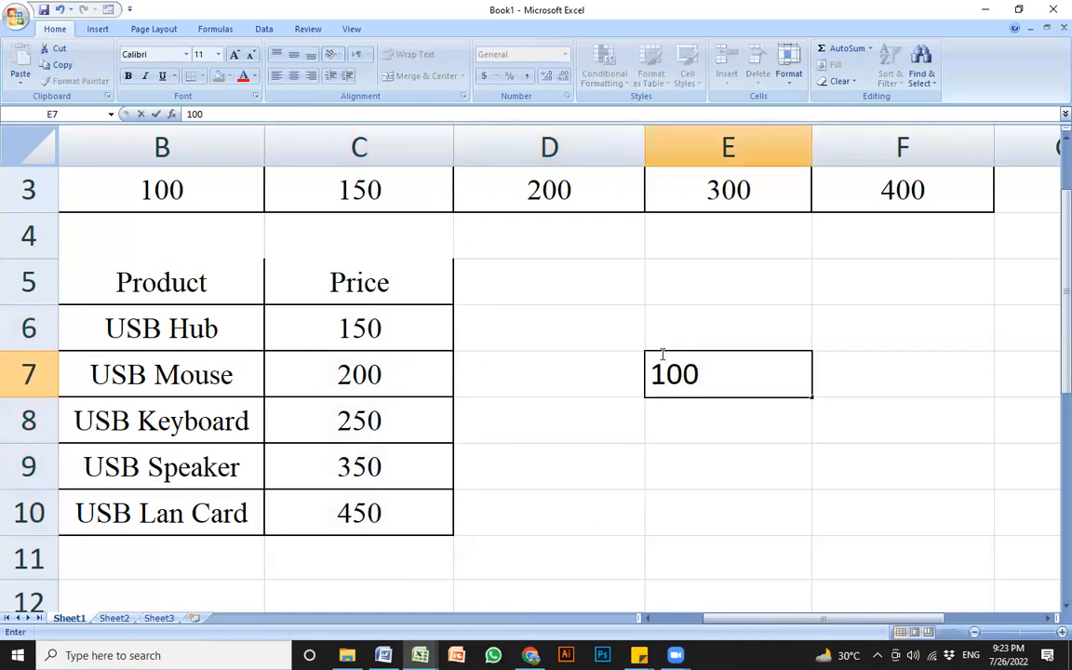
pyautogui.press('Return')
# - Copy the 100 in E7 and subtract it from the prices in C6:C10 using Paste Special with the Subtract operation
pyautogui.click(692, 366)
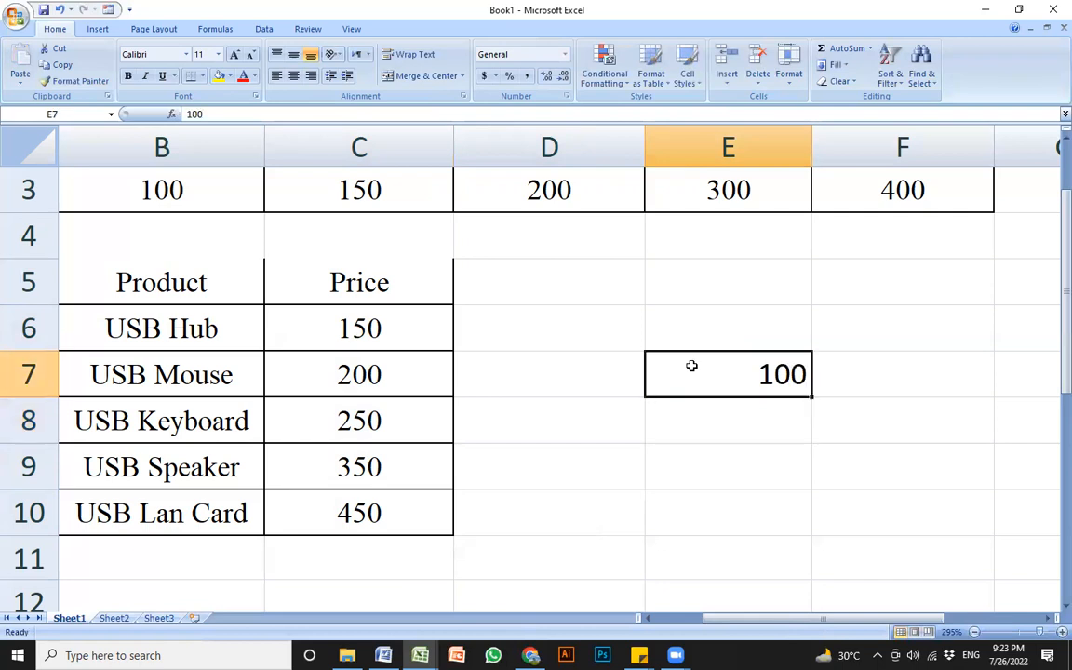
pyautogui.hotkey('ctrl', 'c')
pyautogui.moveTo(377, 328); pyautogui.dragTo(379, 515)
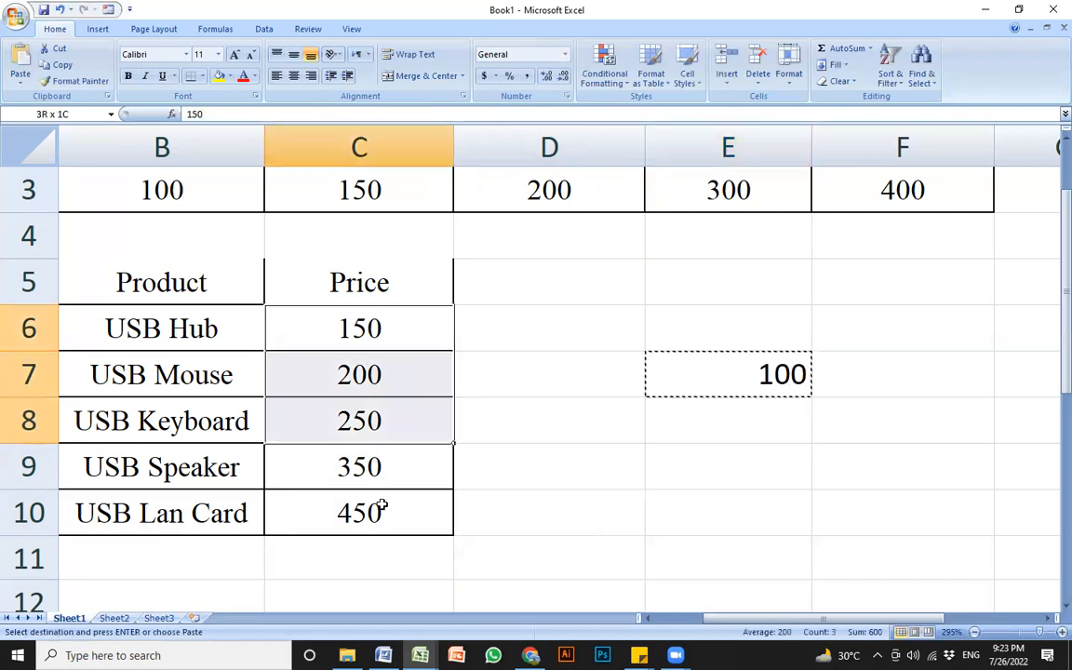
pyautogui.rightClick(398, 374)
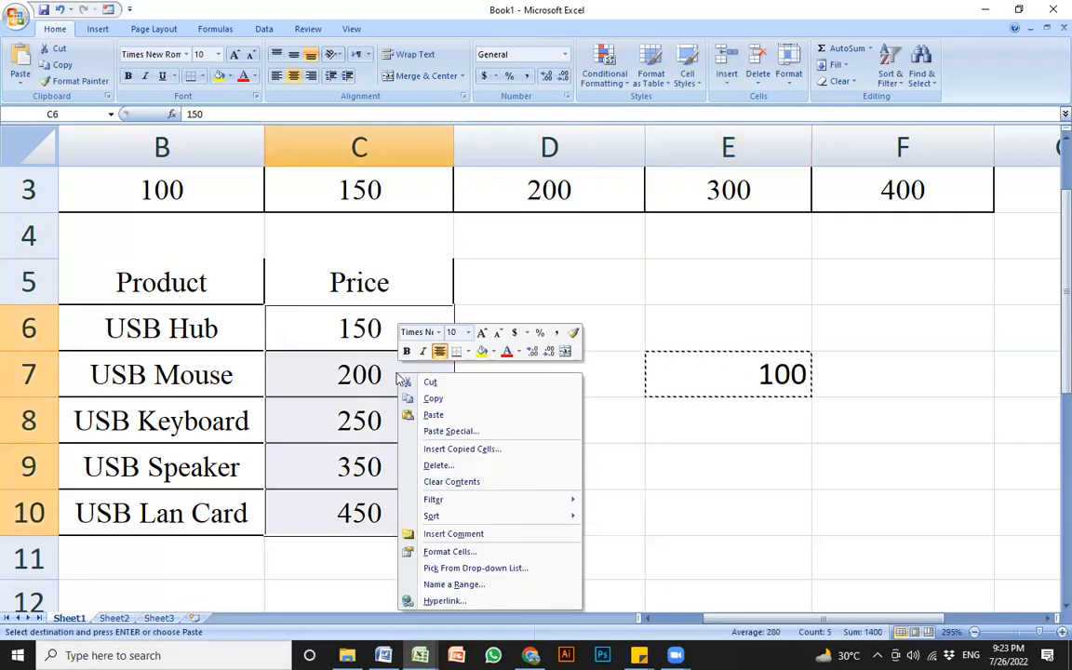
pyautogui.click(454, 432)
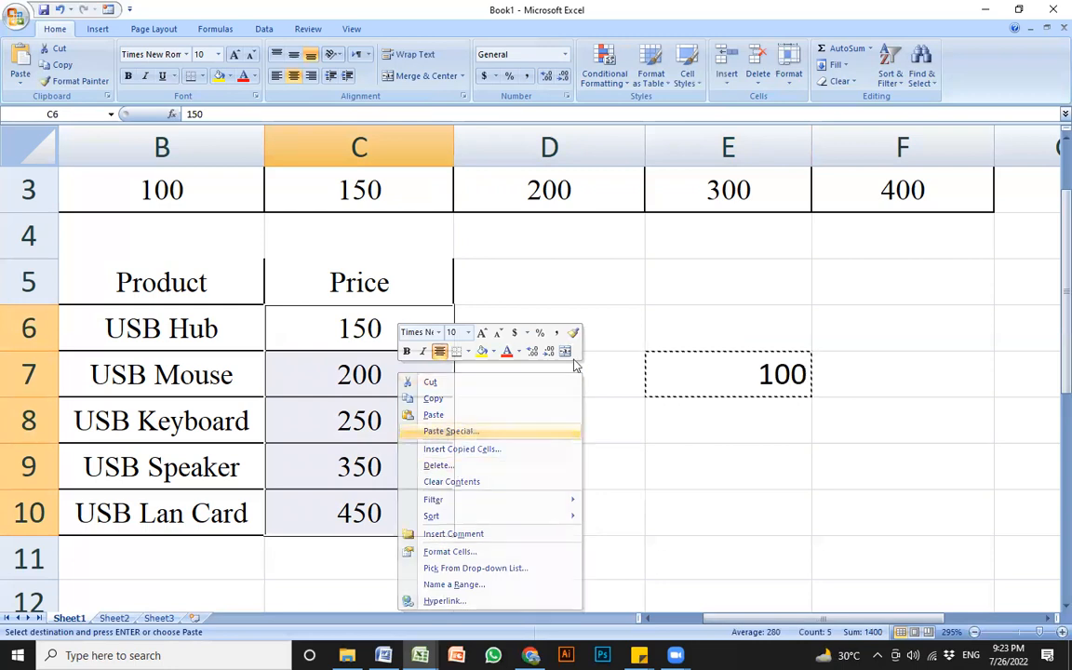
pyautogui.moveTo(476, 310); pyautogui.dragTo(628, 277)
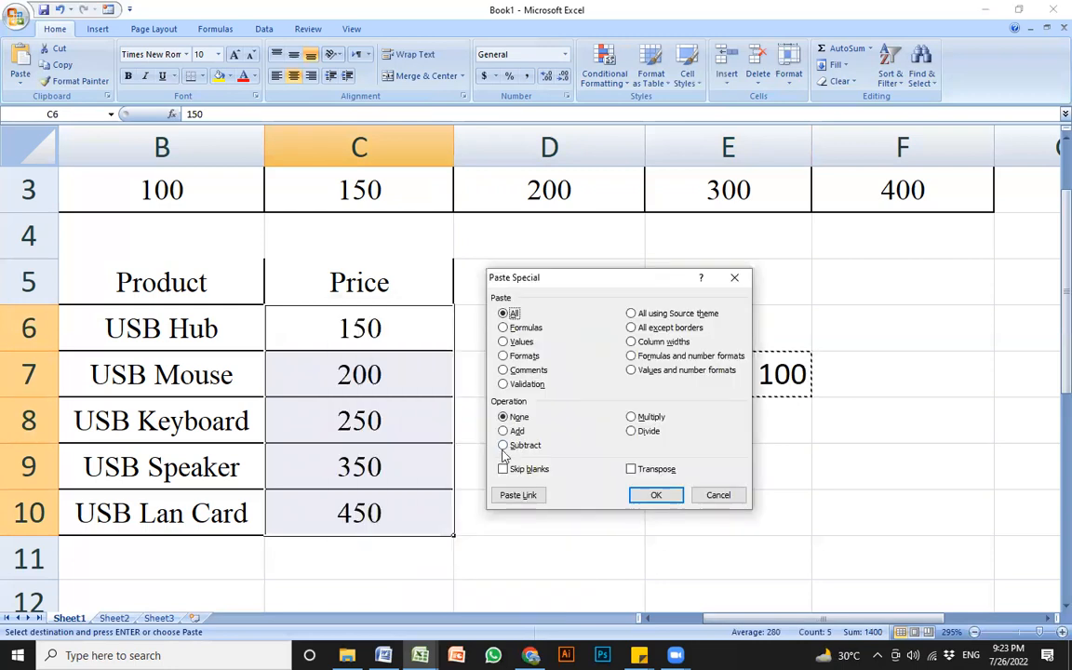
pyautogui.click(504, 446)
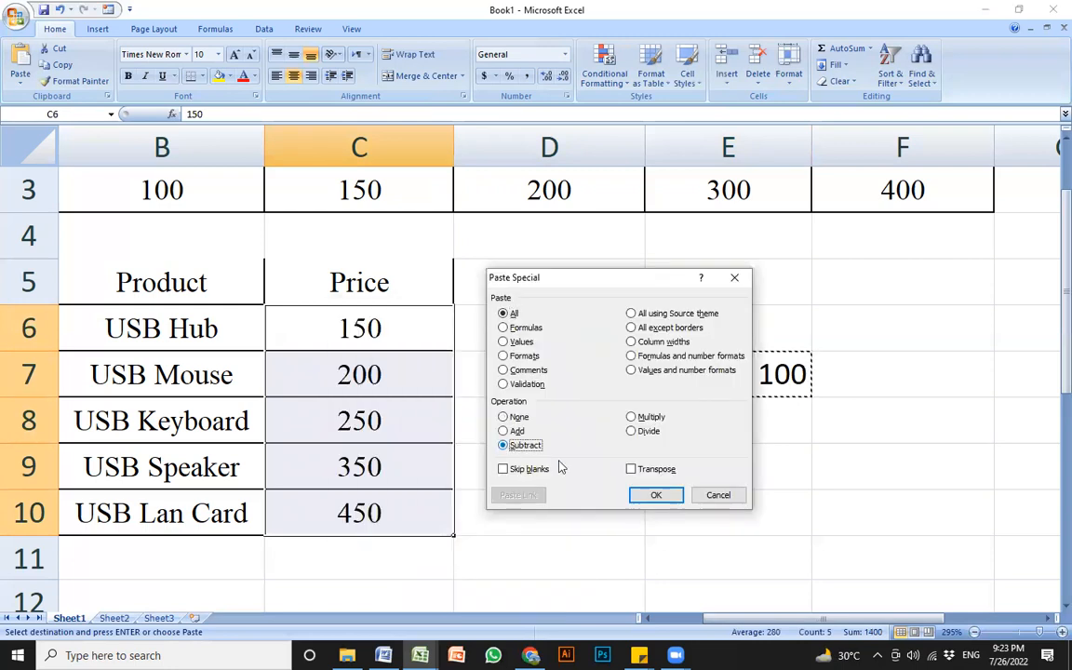
pyautogui.click(658, 496)
pyautogui.click(540, 450)
pyautogui.moveTo(376, 372); pyautogui.dragTo(379, 515)
pyautogui.click(553, 461)
# - Clear the 100 from cell E7
pyautogui.click(758, 374)
pyautogui.press('Delete')
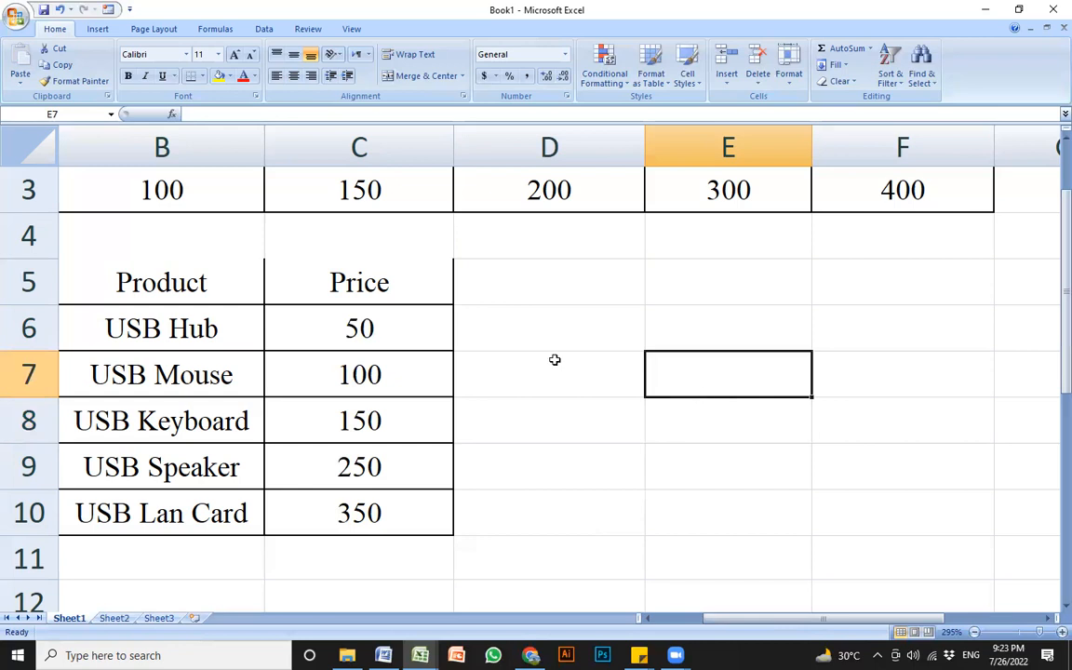
pyautogui.click(503, 325)
pyautogui.click(407, 337)
# - Copy the Product and Price table in B5:C10 and paste it transposed starting at B18
pyautogui.moveTo(405, 516); pyautogui.dragTo(177, 278)
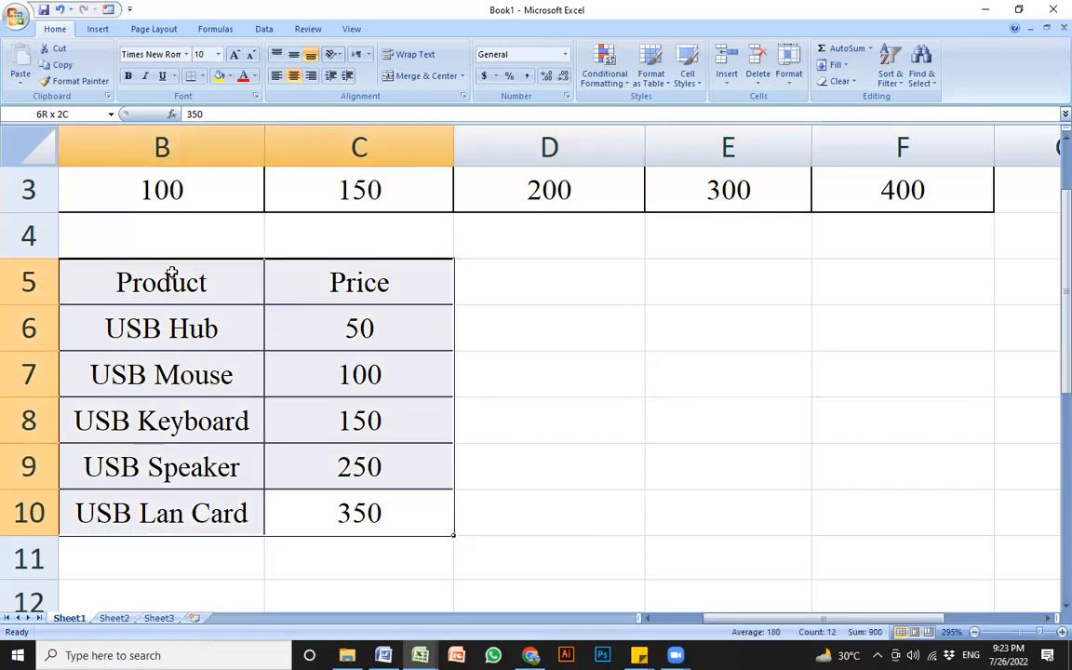
pyautogui.hotkey('ctrl', 'c')
pyautogui.scroll(-4, 173, 273)
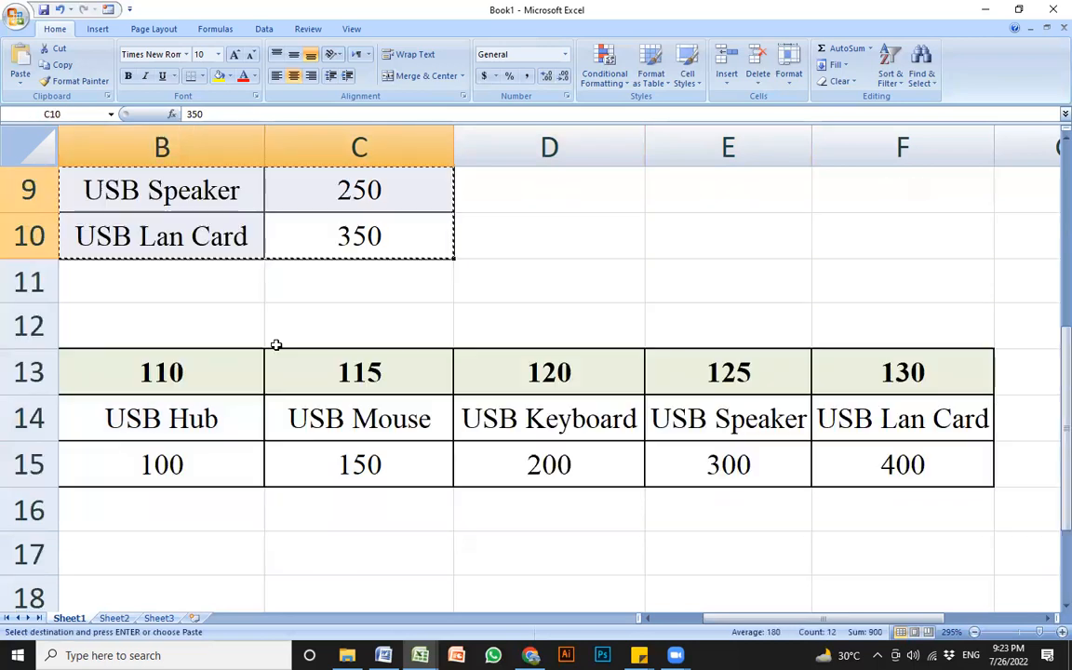
pyautogui.click(152, 326)
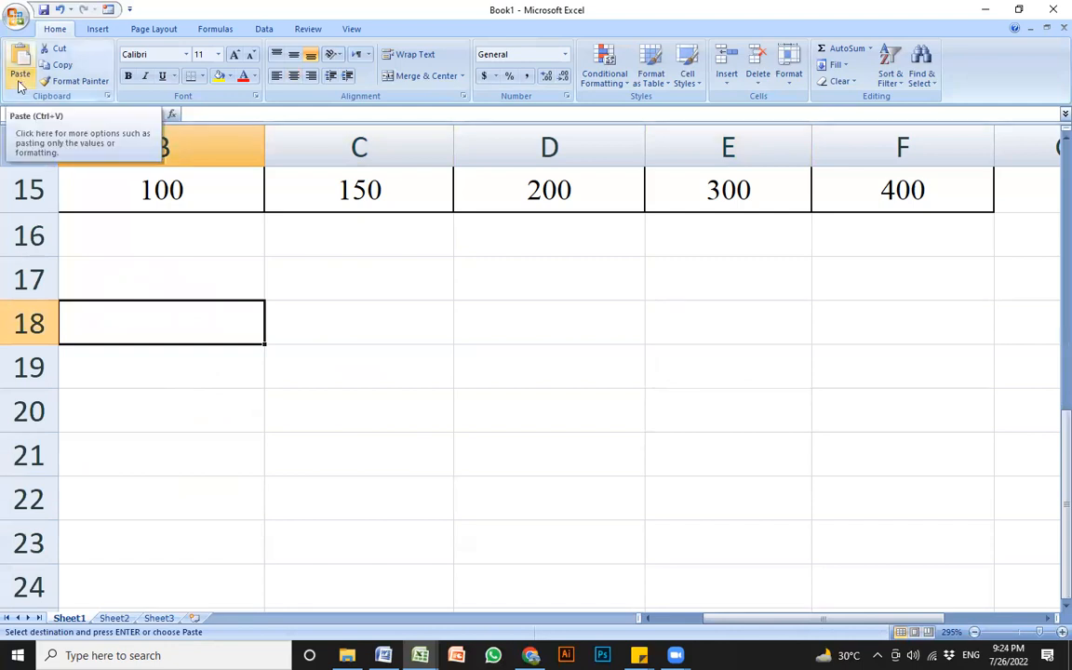
pyautogui.click(20, 83)
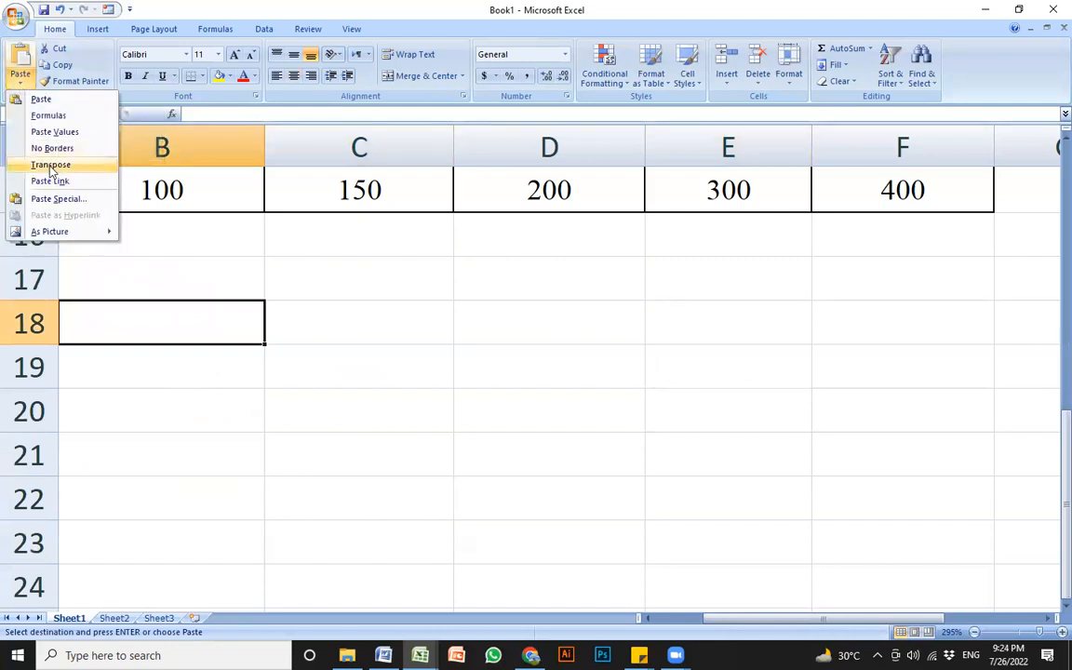
pyautogui.click(52, 165)
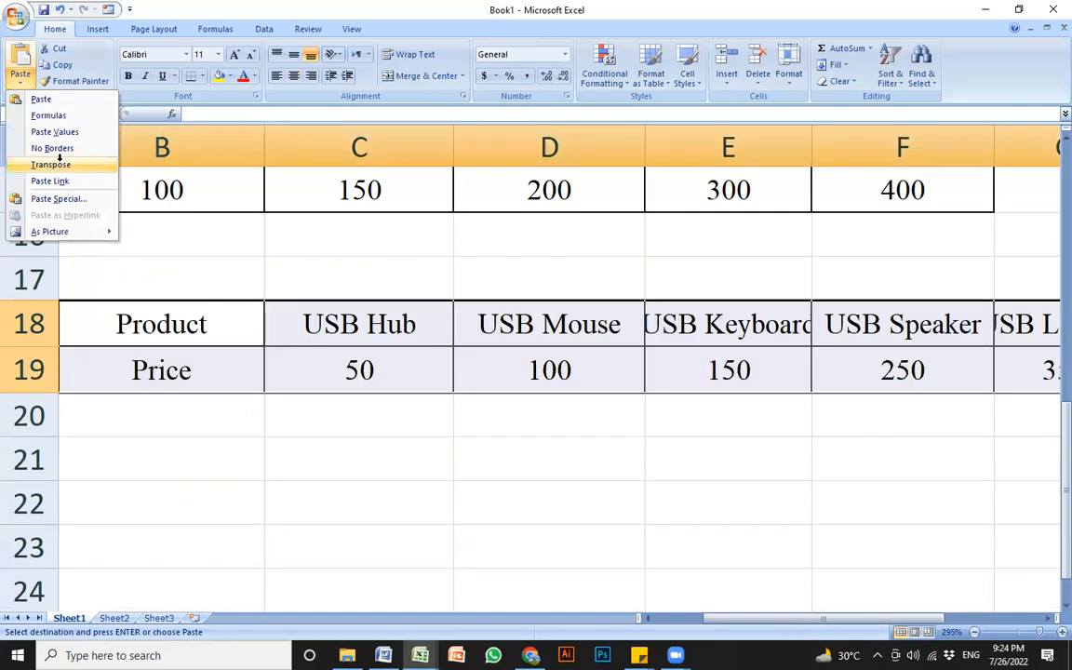
pyautogui.click(456, 428)
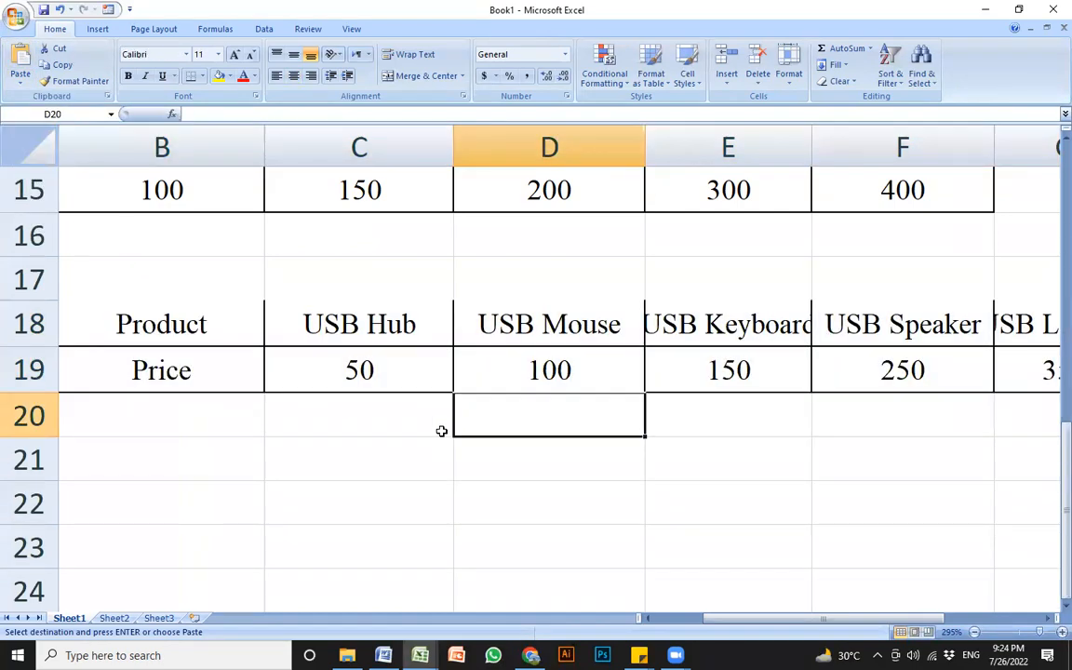
# - Close the Book1 workbook without saving and return to the Hlookup sheet of lookups.xlsx
pyautogui.click(1052, 11)
pyautogui.click(542, 368)
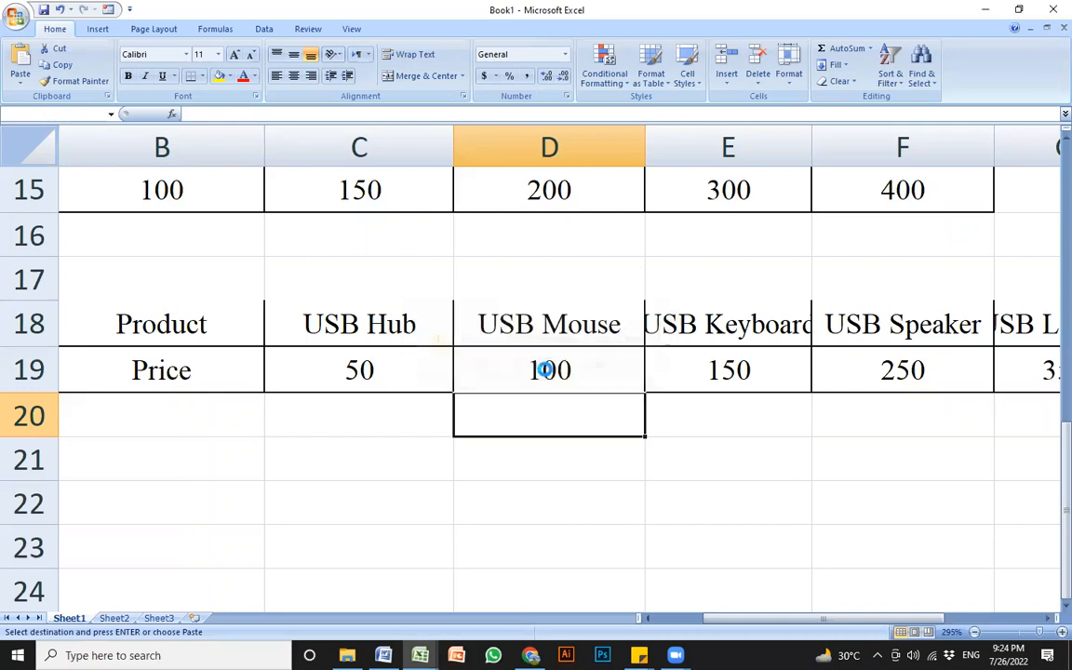
pyautogui.click(423, 385)
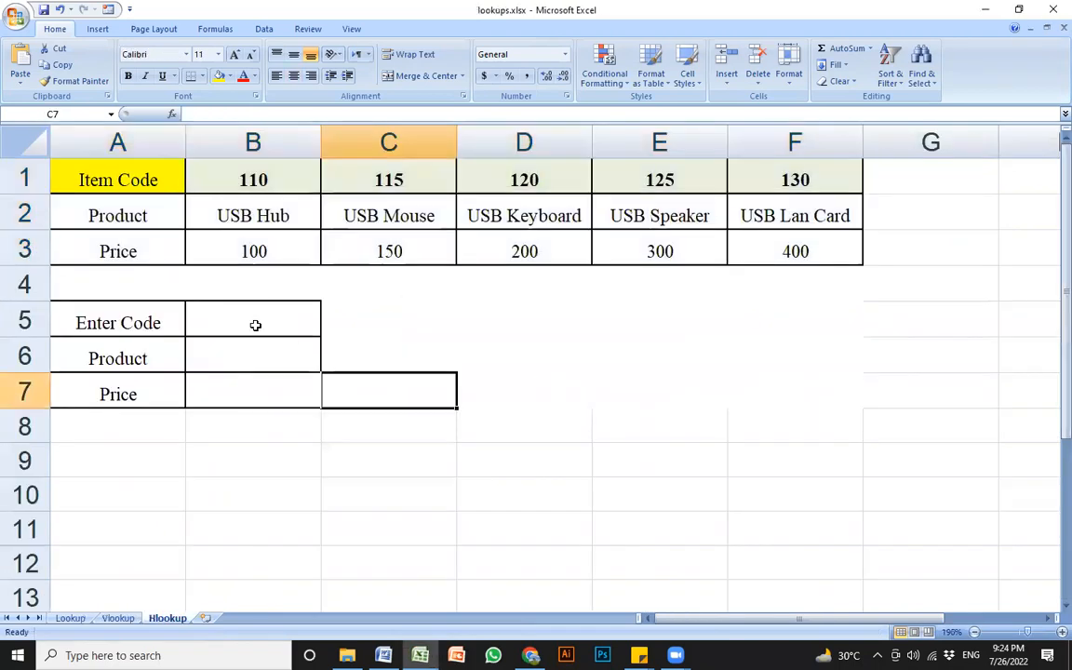
# - Examine the Enter Code, Product and Price cells in B5:B7 on the Hlookup sheet
pyautogui.click(256, 289)
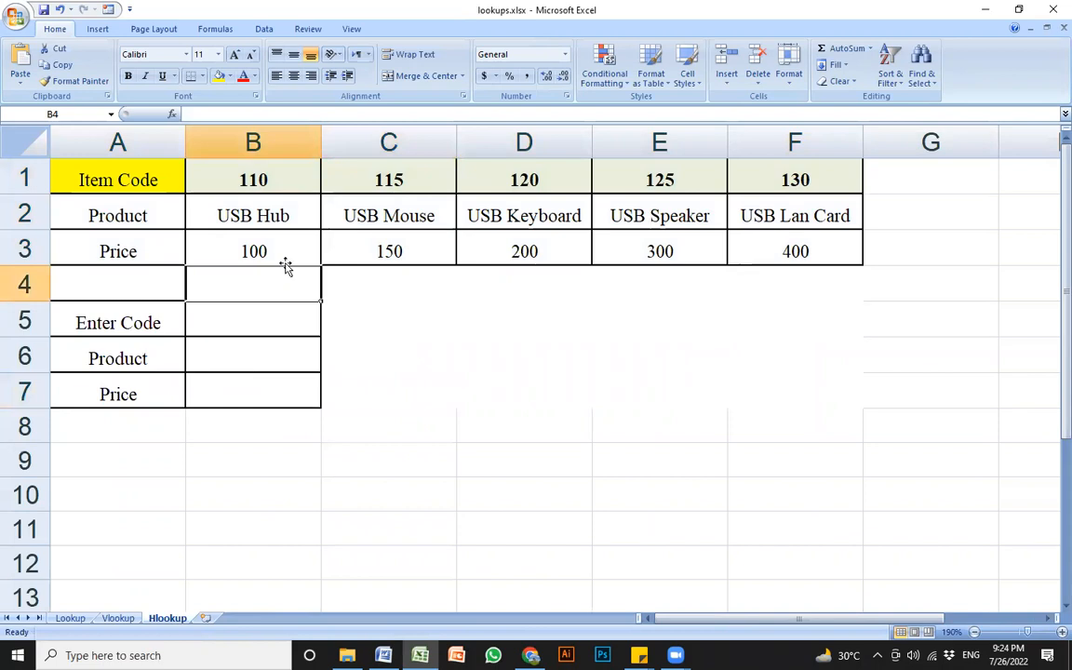
pyautogui.click(270, 384)
pyautogui.click(252, 316)
pyautogui.click(252, 359)
pyautogui.click(252, 399)
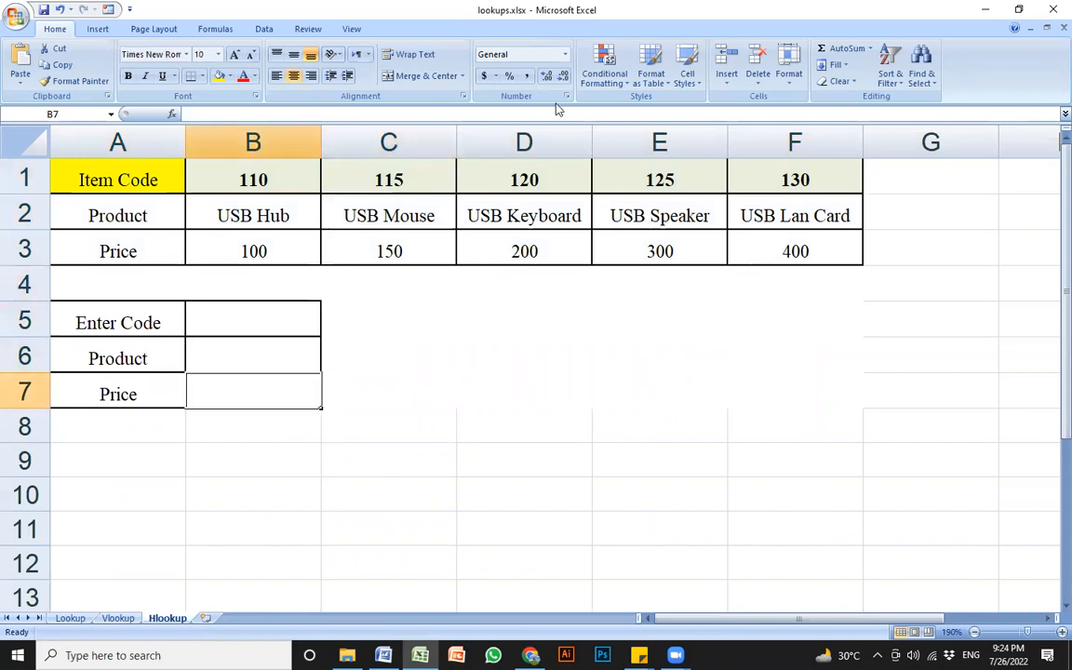
pyautogui.click(693, 295)
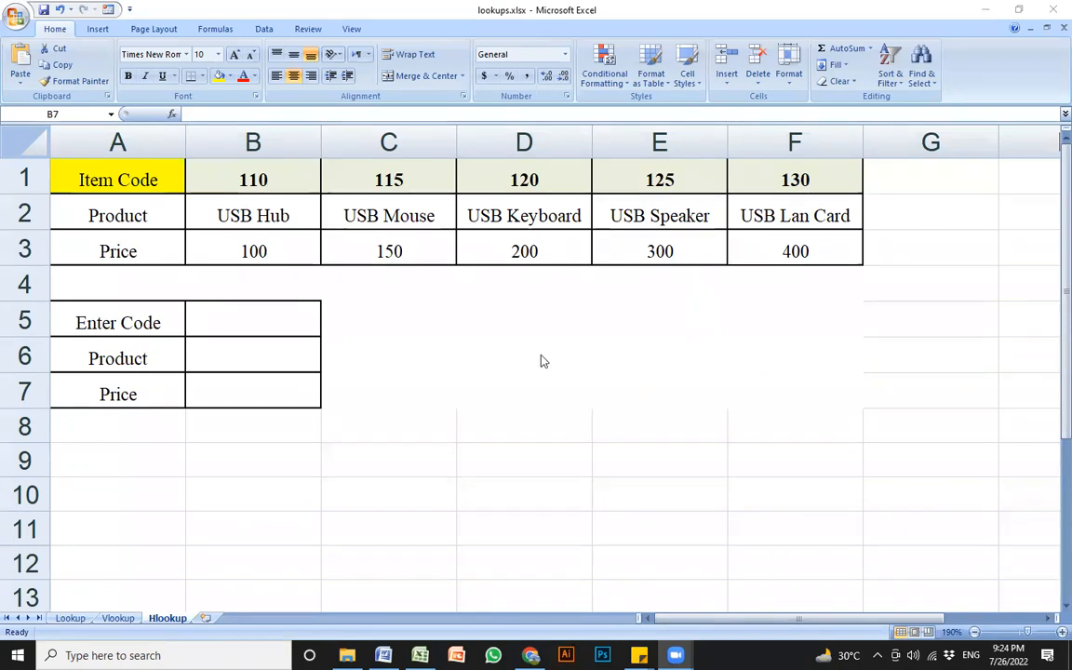
pyautogui.click(454, 374)
pyautogui.click(407, 353)
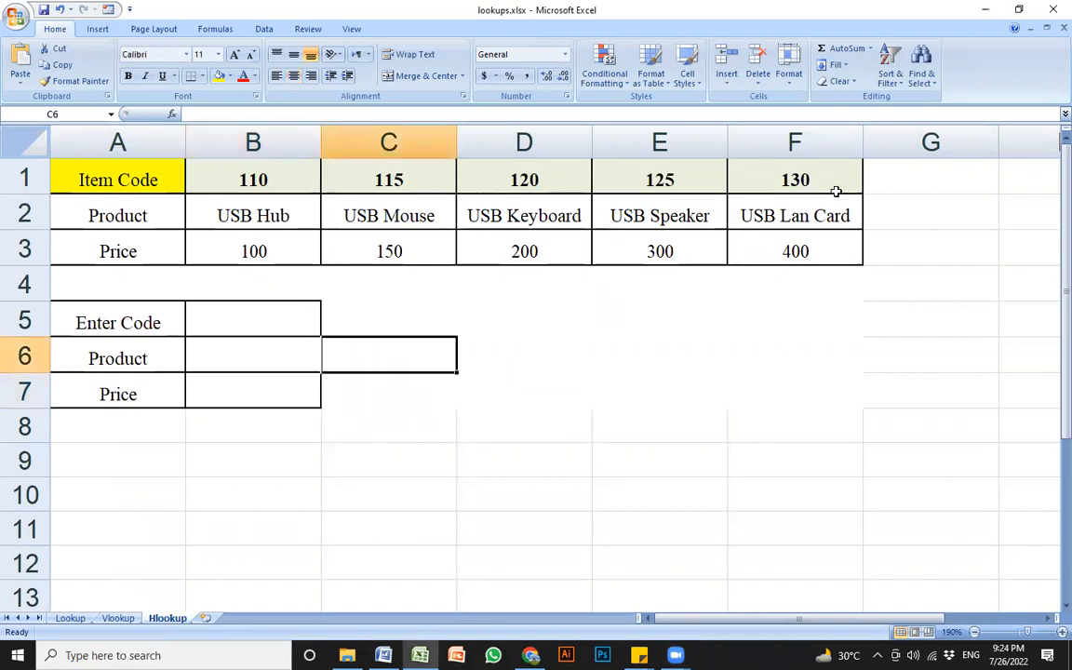
# - Compare the horizontal item table on the Hlookup sheet with the vertical item table on the Vlookup sheet
pyautogui.moveTo(116, 176); pyautogui.dragTo(837, 244)
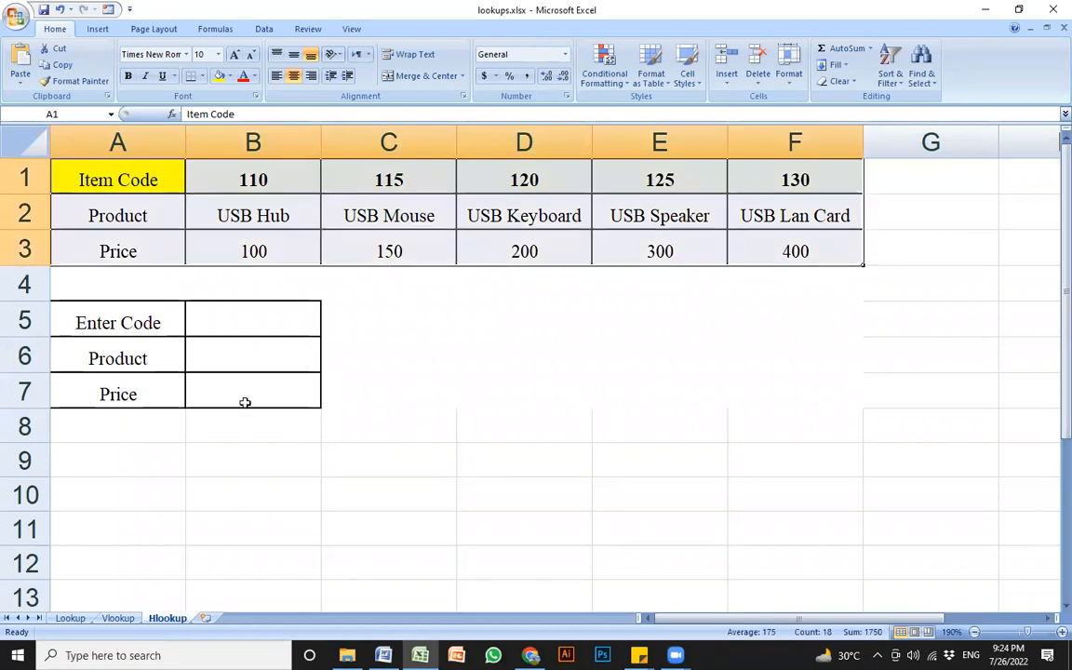
pyautogui.click(118, 618)
pyautogui.moveTo(140, 179); pyautogui.dragTo(452, 413)
pyautogui.click(167, 618)
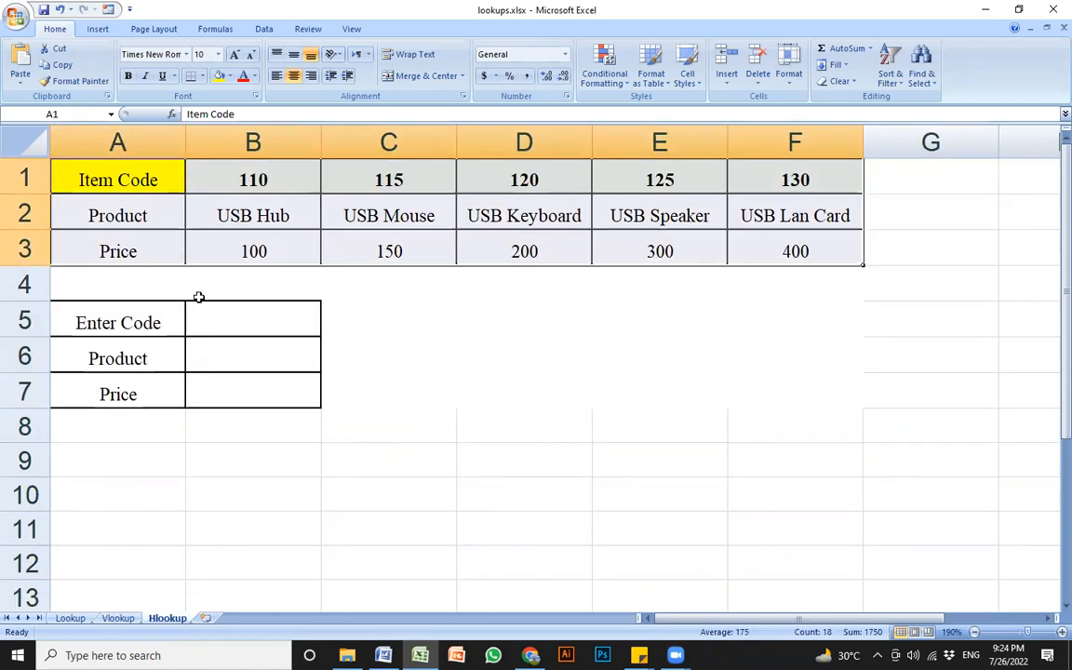
pyautogui.click(177, 251)
pyautogui.click(124, 620)
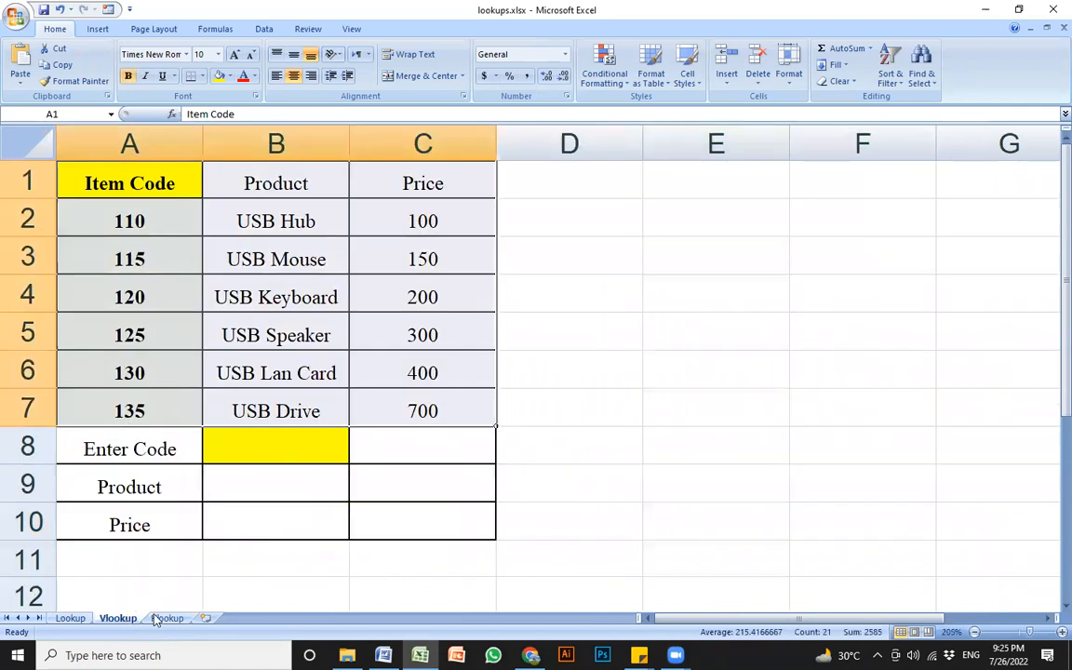
pyautogui.hotkey('ctrl', 'pagedown')
pyautogui.click(119, 618)
pyautogui.hotkey('ctrl', 'pagedown')
pyautogui.click(119, 618)
pyautogui.hotkey('ctrl', 'pagedown')
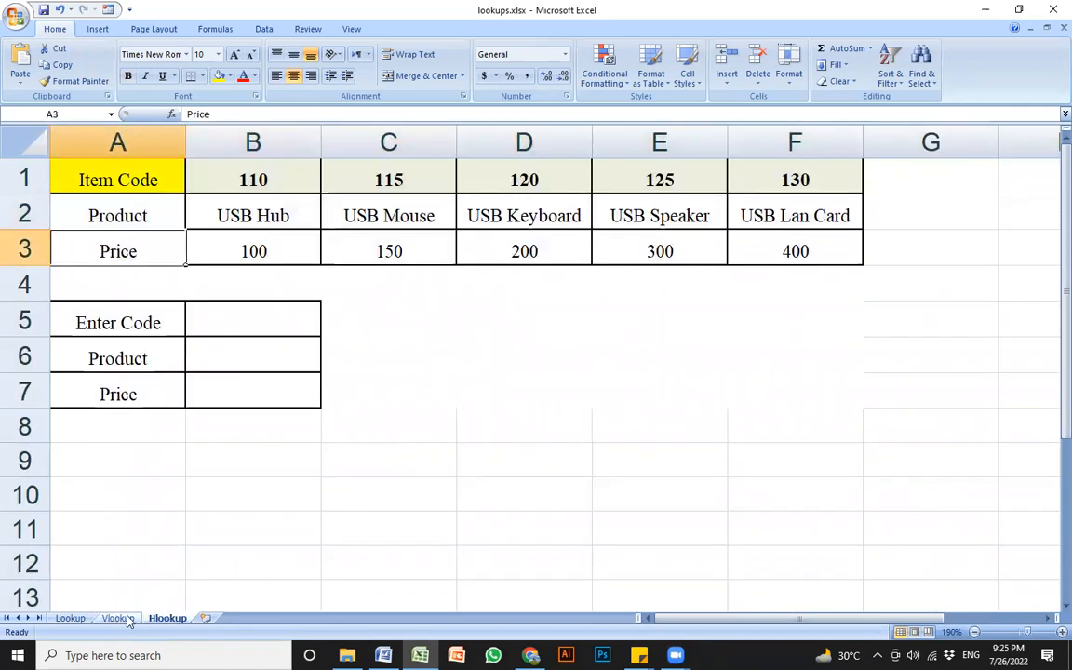
pyautogui.click(121, 619)
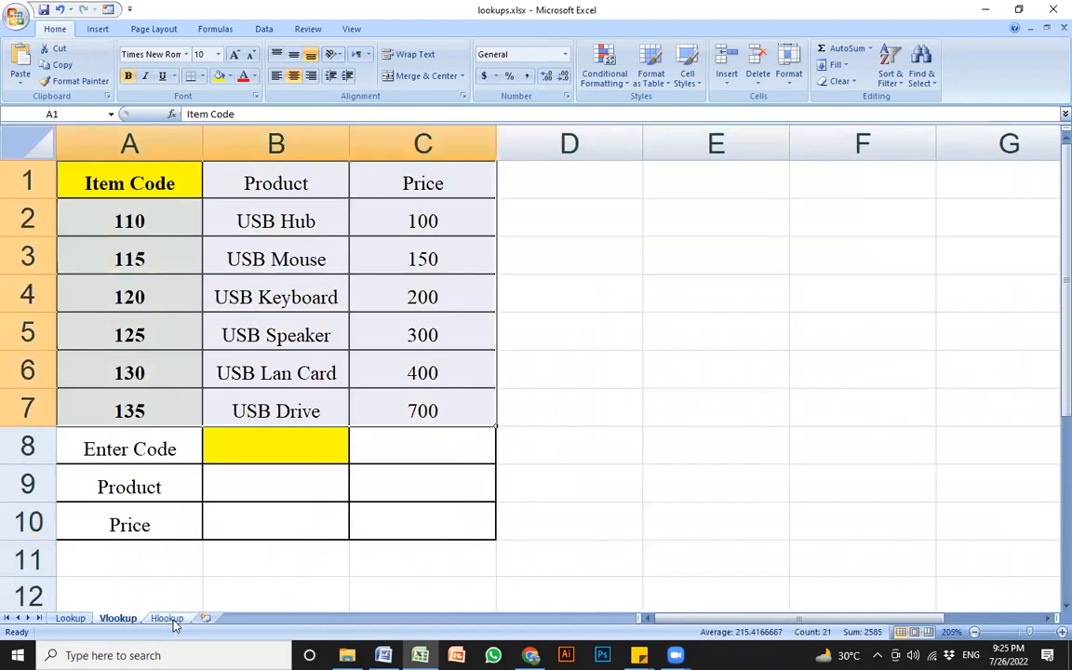
pyautogui.click(172, 620)
pyautogui.hotkey('ctrl', 'pageup')
pyautogui.click(418, 344)
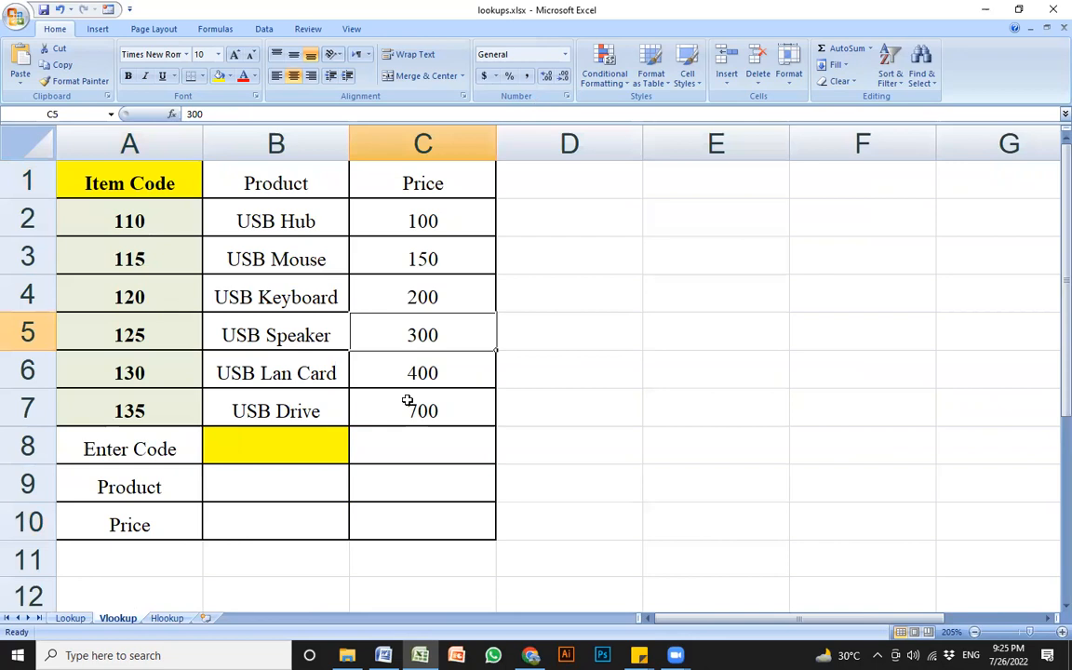
pyautogui.click(376, 441)
pyautogui.click(287, 479)
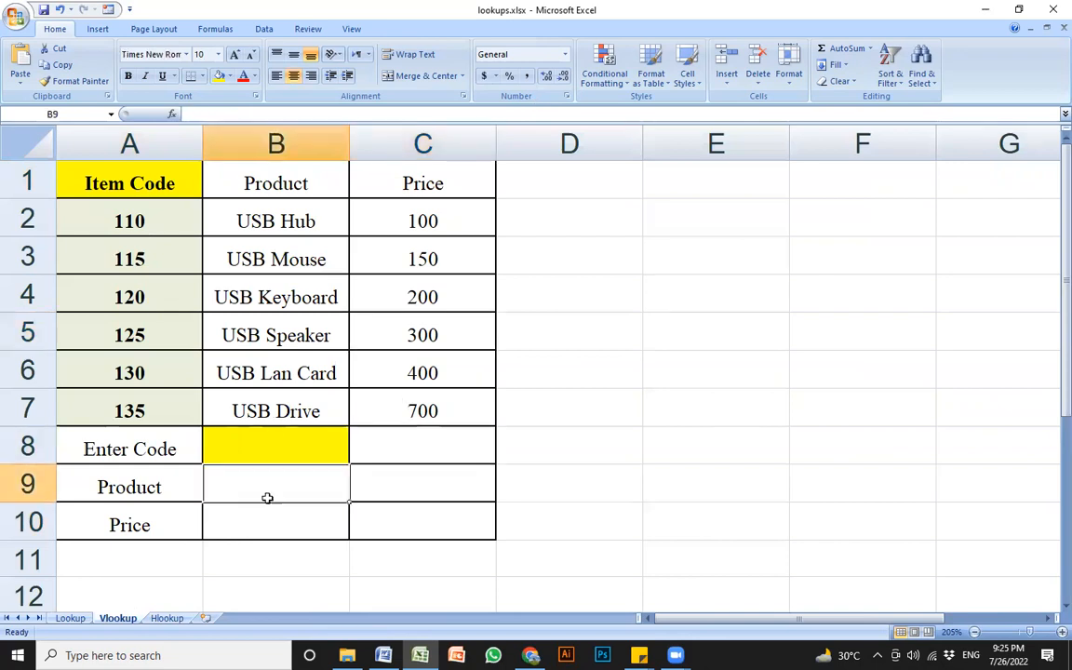
pyautogui.click(271, 436)
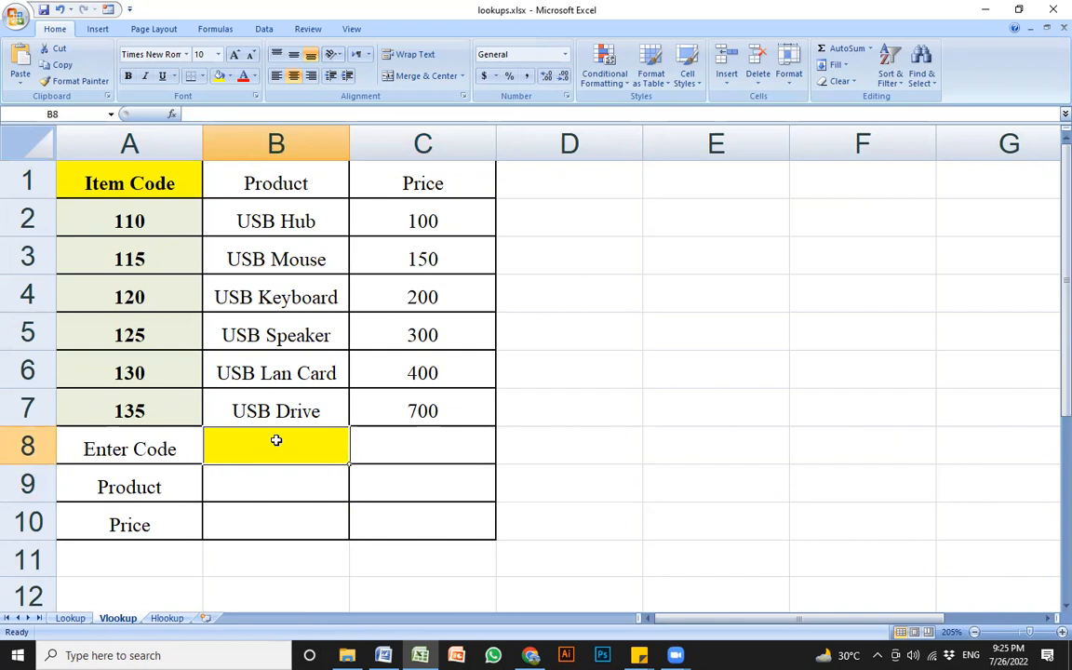
# - On the Lookup sheet, enter 110 in the Enter Code cell B8
pyautogui.click(70, 617)
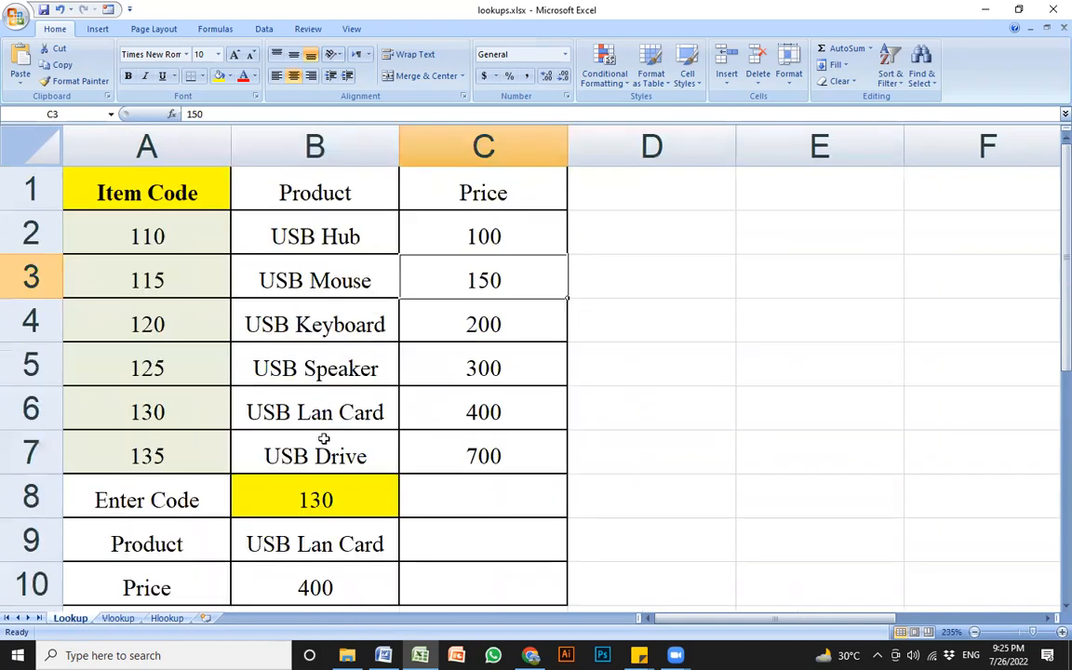
pyautogui.click(340, 499)
pyautogui.write('110')
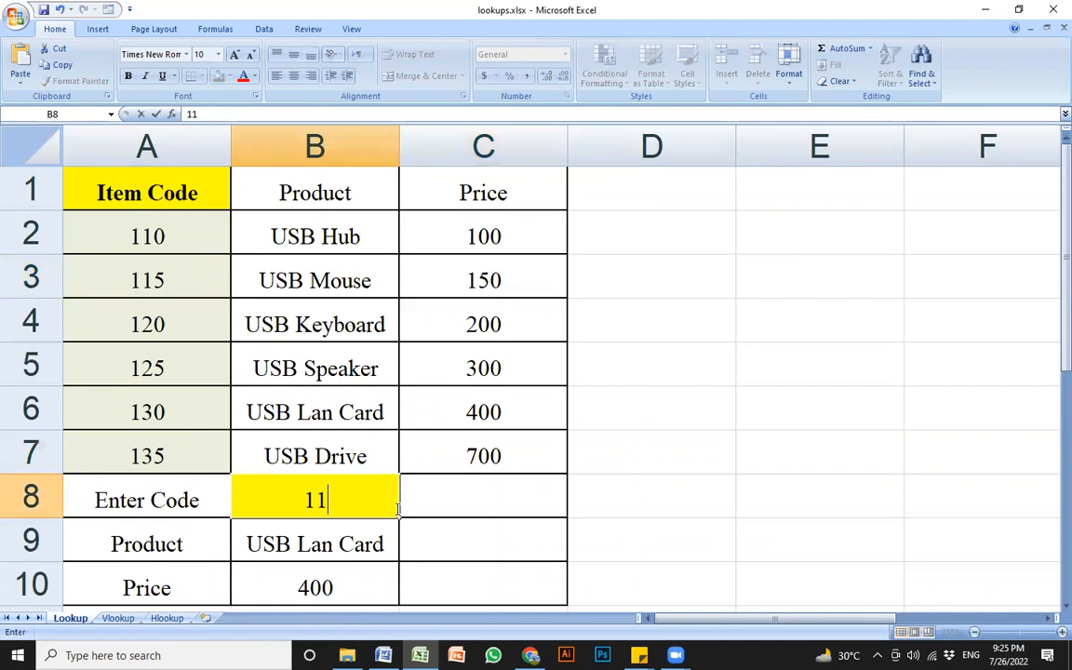
pyautogui.press('Return')
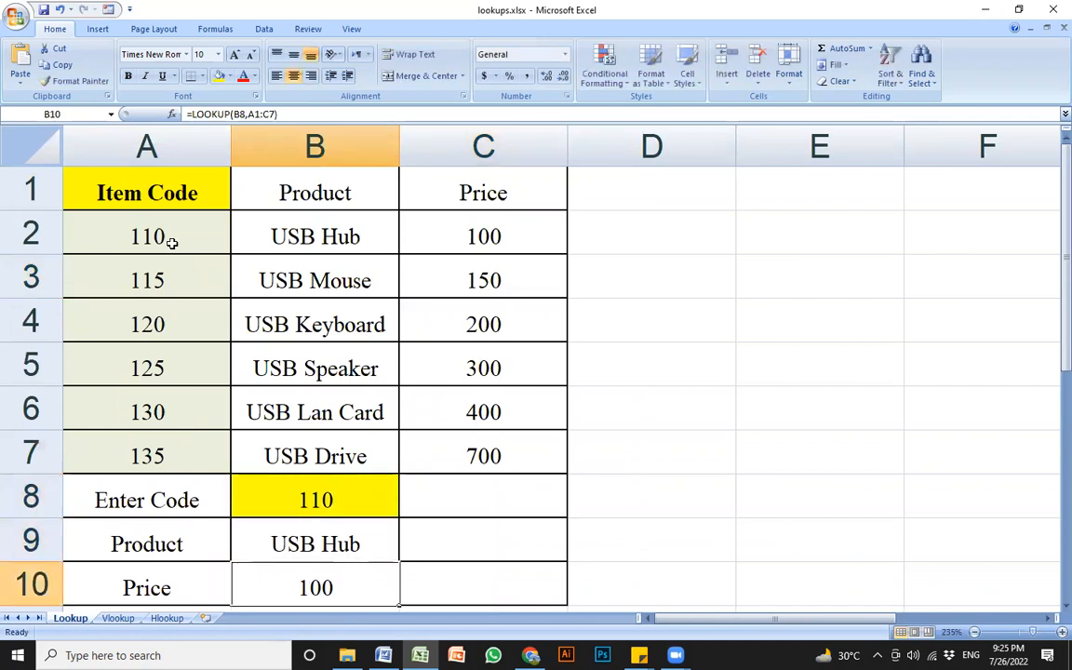
# - Check the USB Hub row against the Product and Price results on the Lookup sheet, and return to the Vlookup sheet
pyautogui.click(321, 223)
pyautogui.press('Right')
pyautogui.click(320, 569)
pyautogui.click(168, 618)
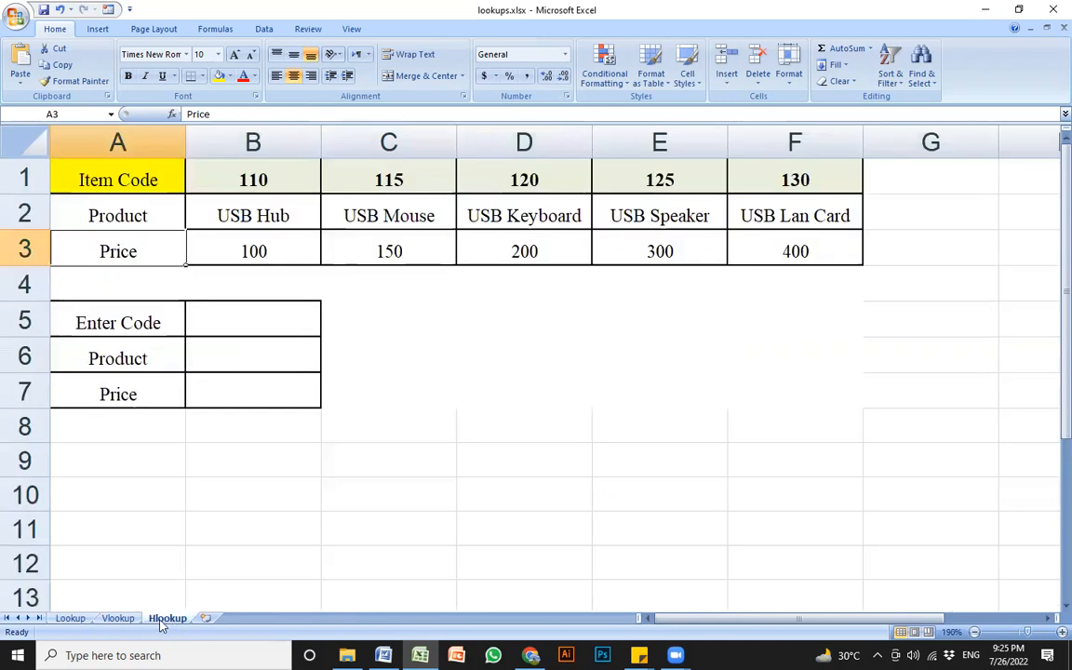
pyautogui.click(118, 617)
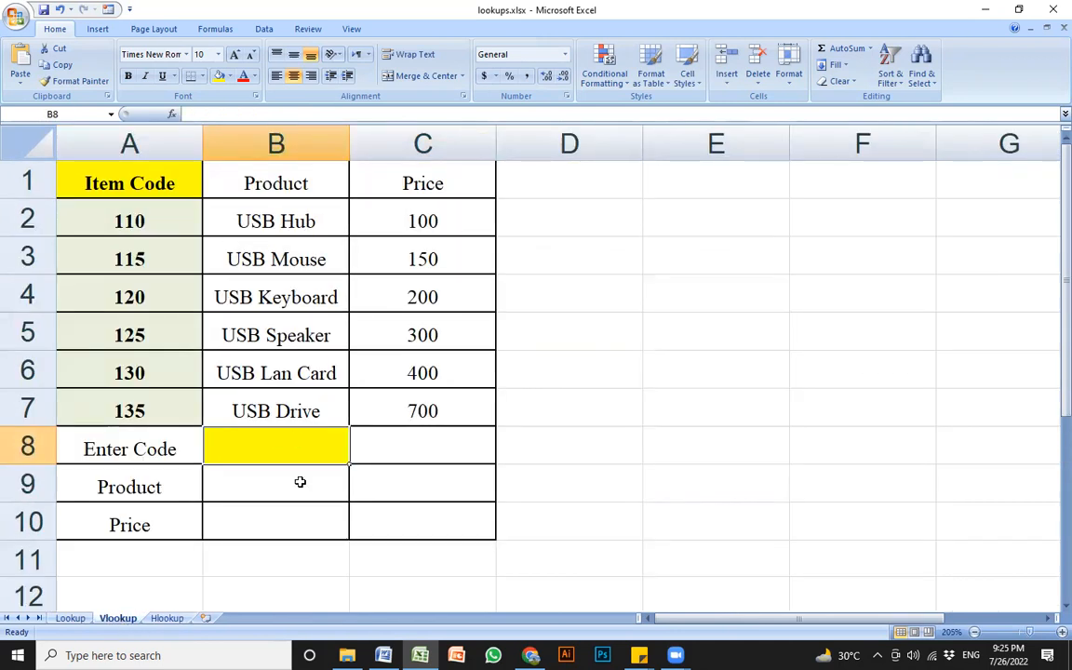
pyautogui.write('=v')
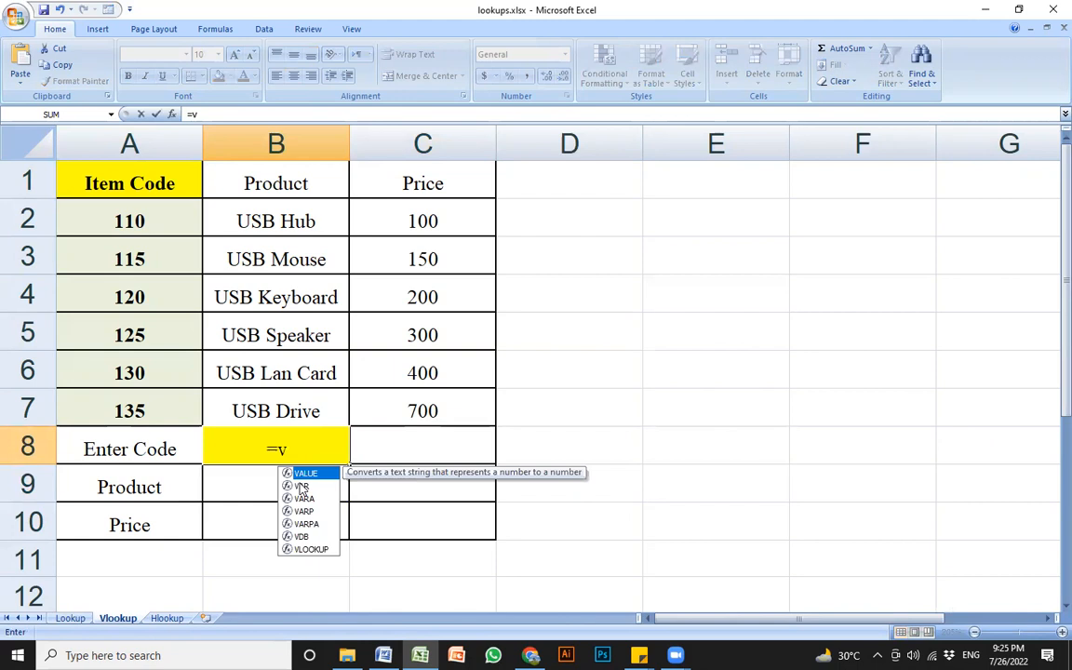
pyautogui.press('BackSpace')
pyautogui.press('BackSpace')
# - Start a VLOOKUP formula in the Product cell B9 with B8 as the lookup value and A1:C7 as the table array
pyautogui.click(300, 482)
pyautogui.click(286, 509)
pyautogui.click(278, 482)
pyautogui.write('=vlookup')
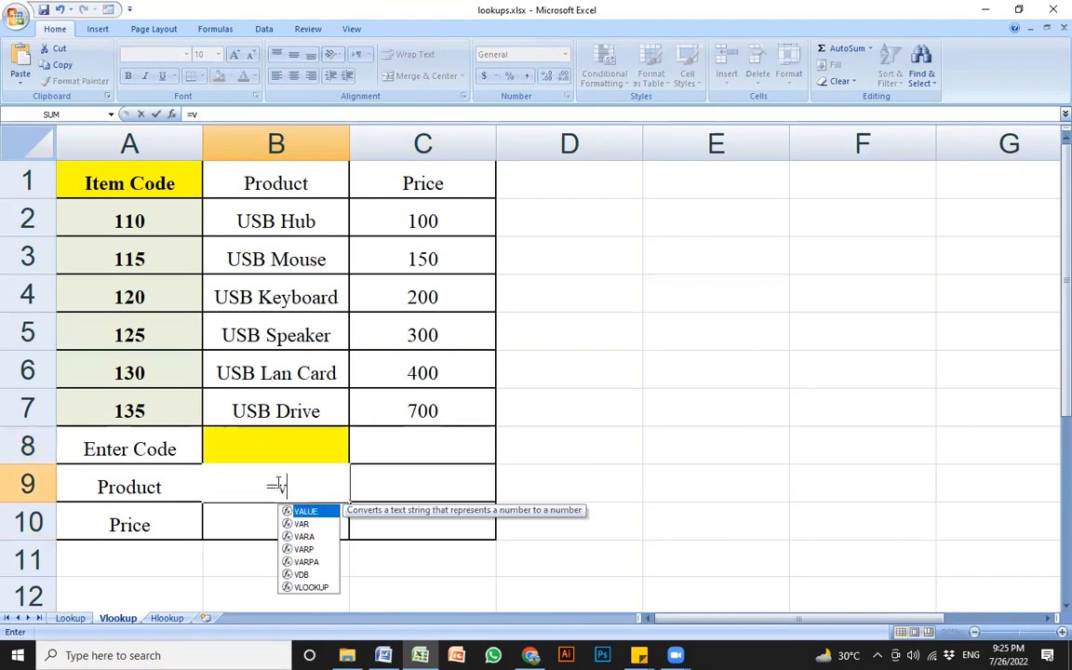
pyautogui.write('(')
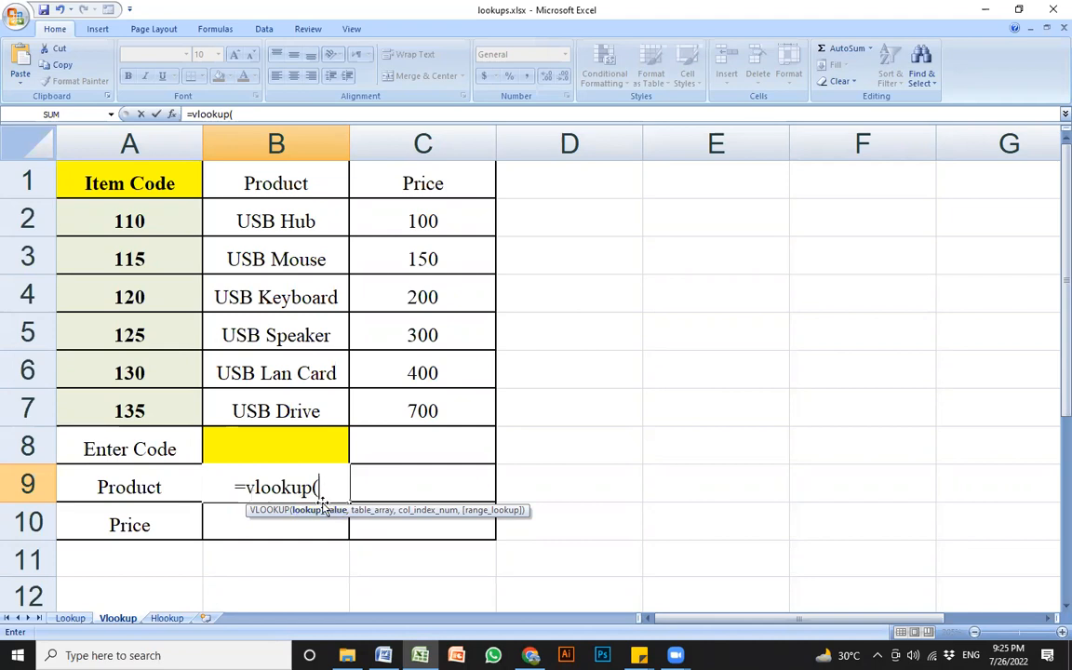
pyautogui.click(280, 445)
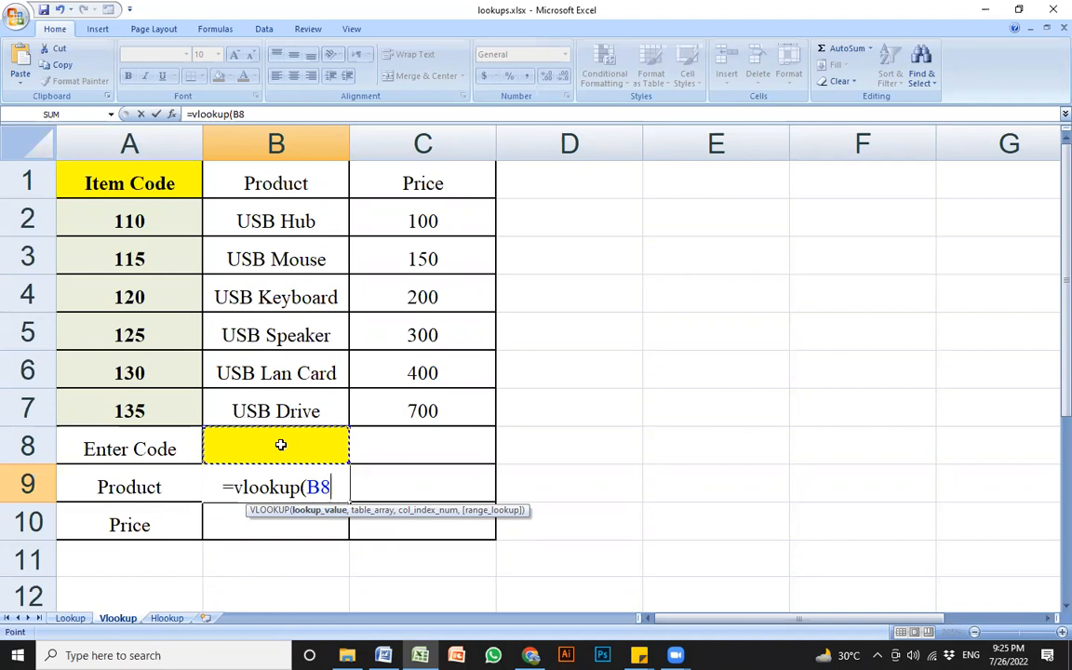
pyautogui.write(',')
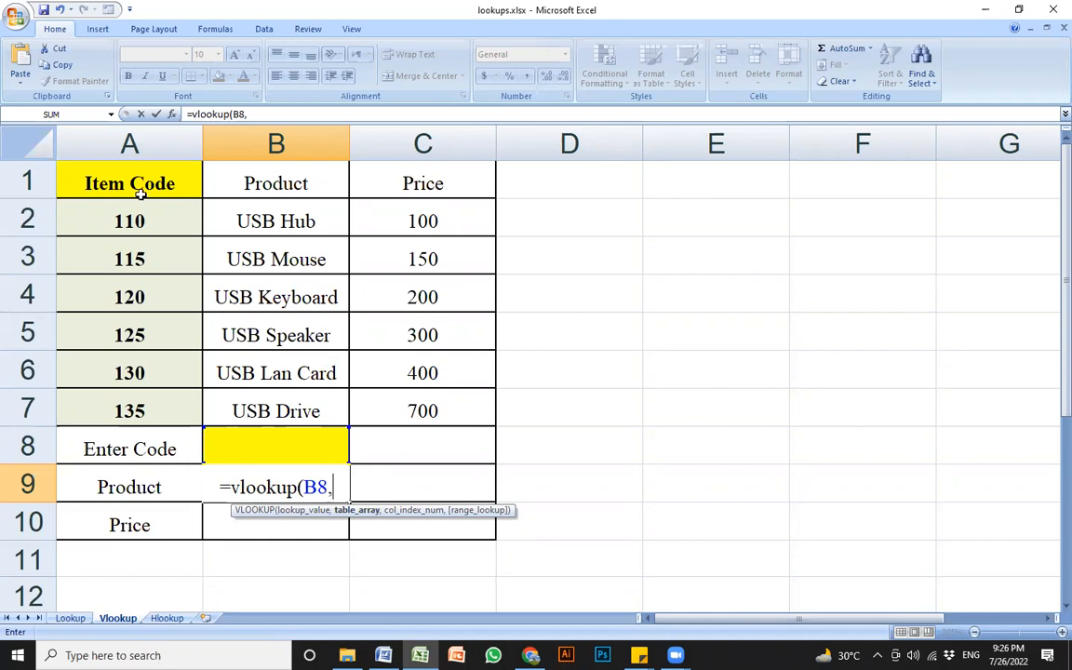
pyautogui.moveTo(173, 193); pyautogui.dragTo(458, 394)
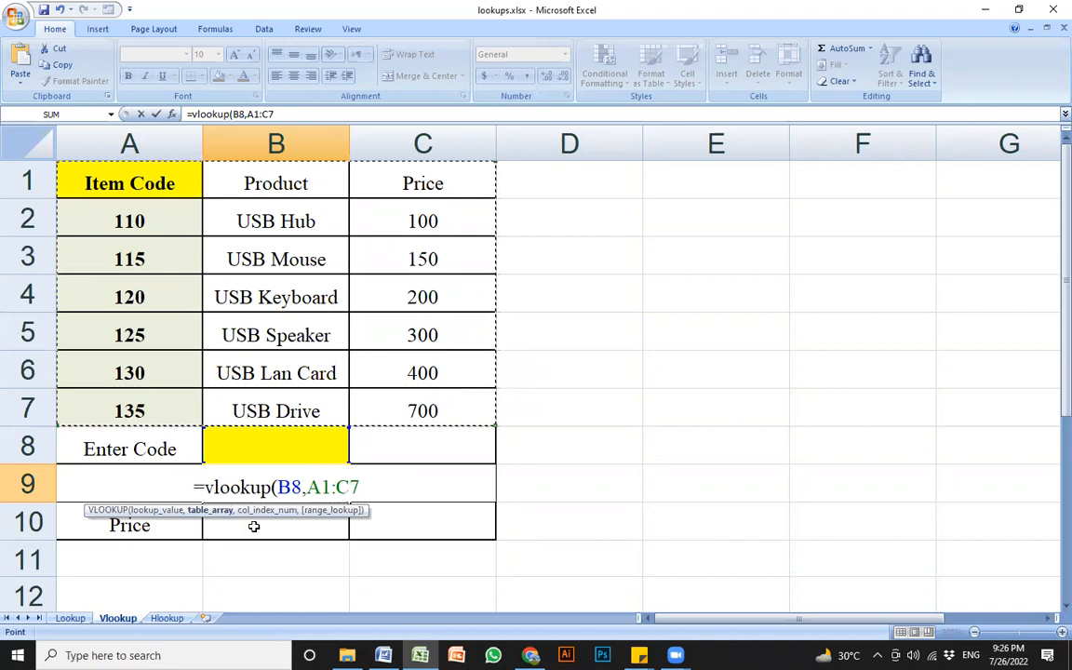
pyautogui.write(',2,1')
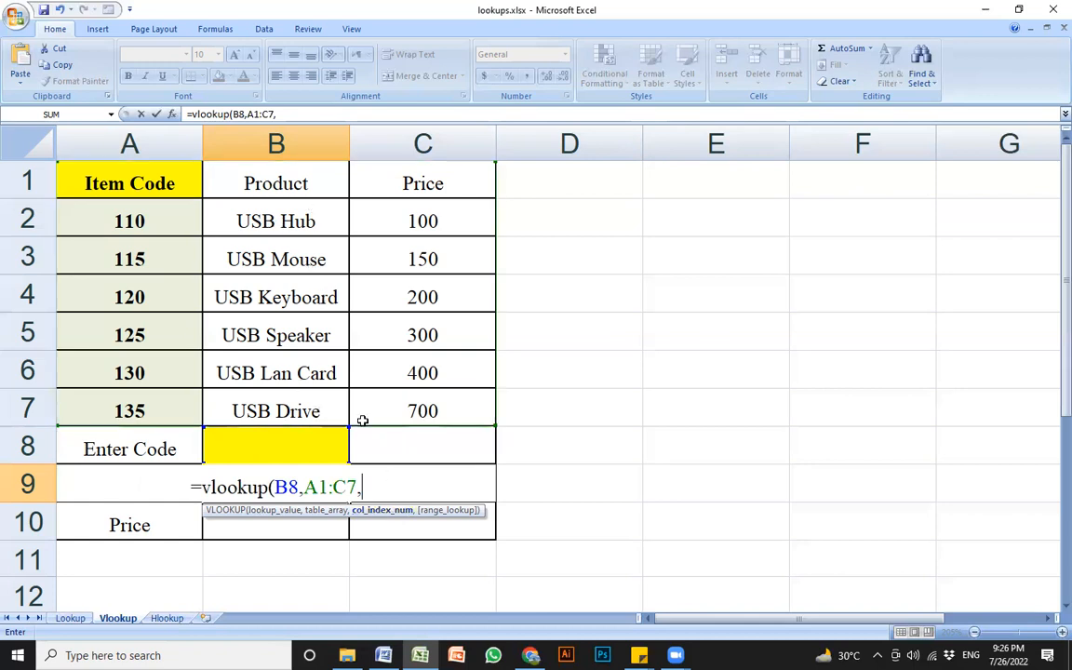
# - Complete the VLOOKUP formula in B9 with column index 2 and range lookup 0 for an exact match
pyautogui.write('2')
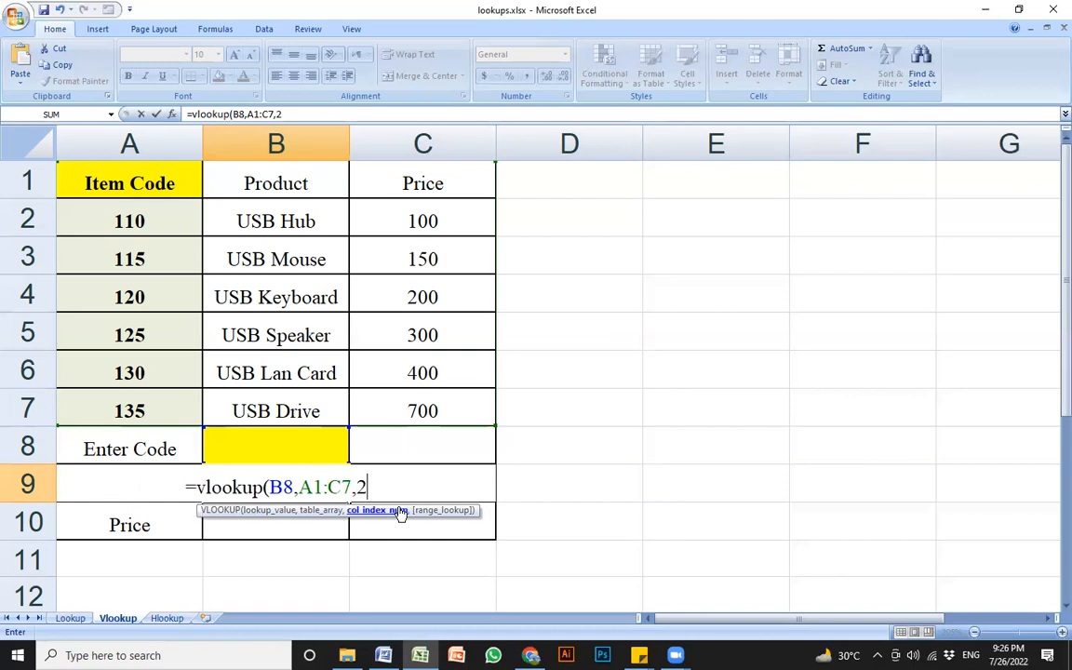
pyautogui.write(',')
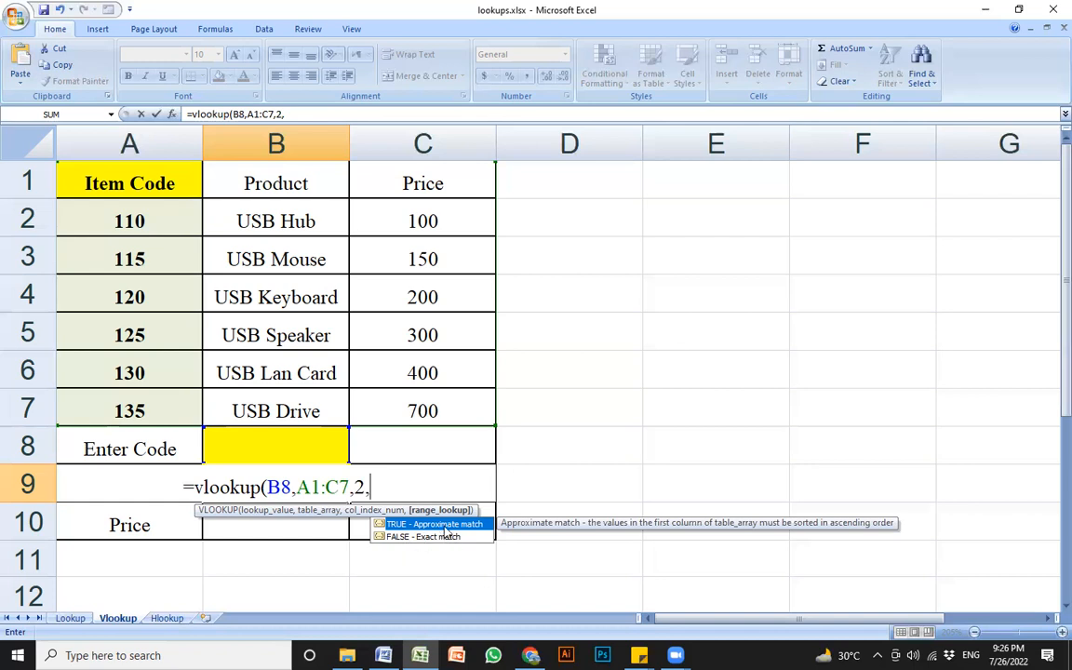
pyautogui.write('1')
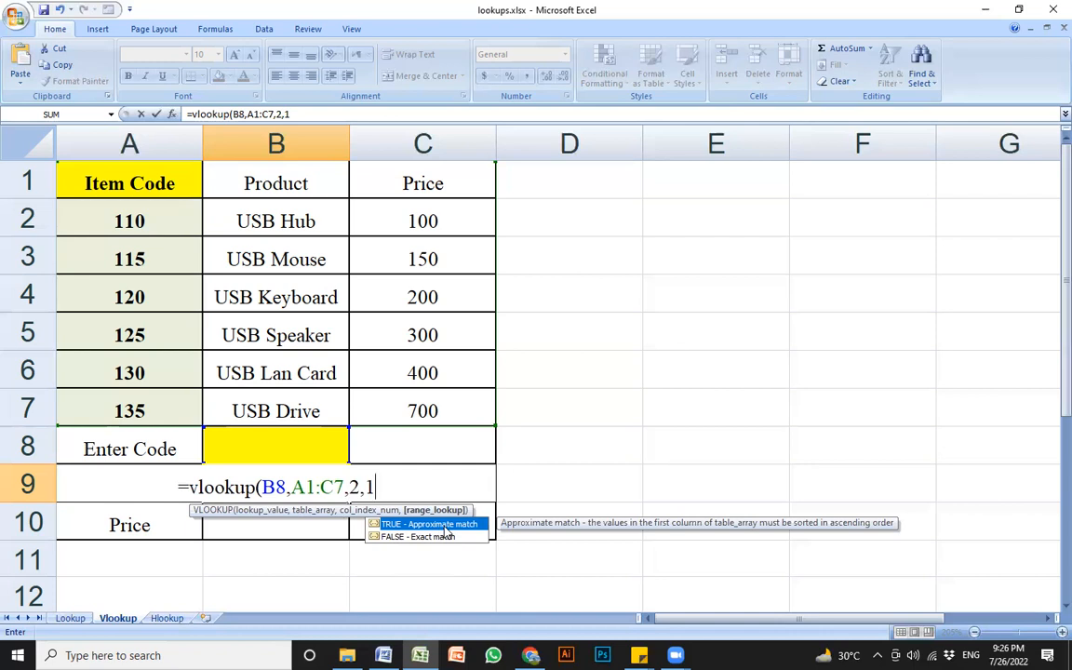
pyautogui.write(')')
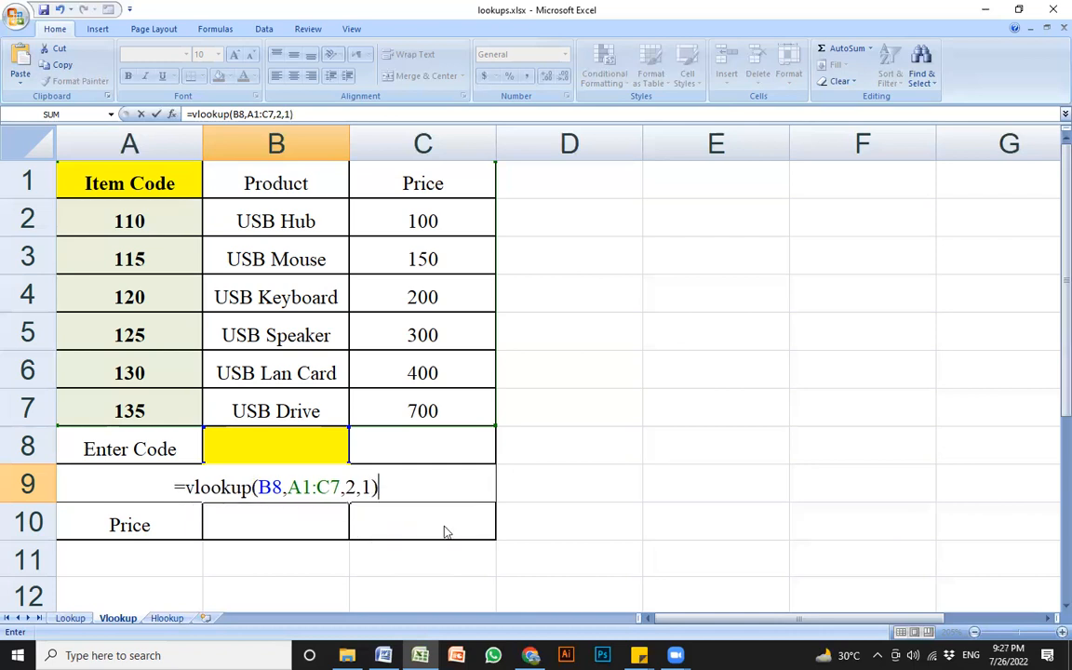
pyautogui.press('BackSpace')
pyautogui.press('BackSpace')
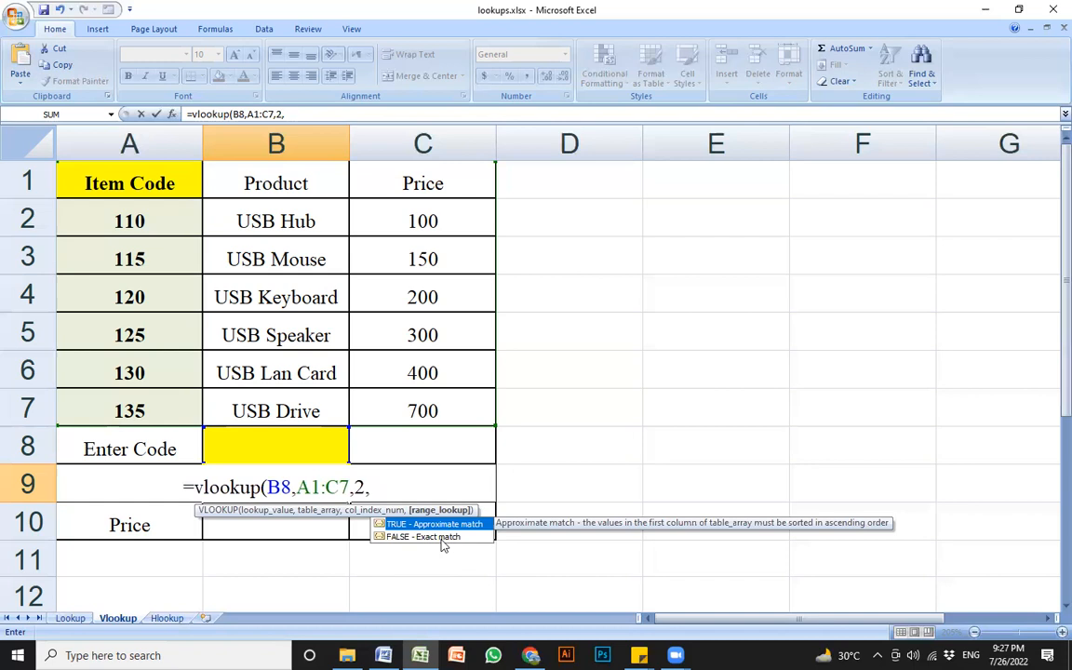
pyautogui.write('0')
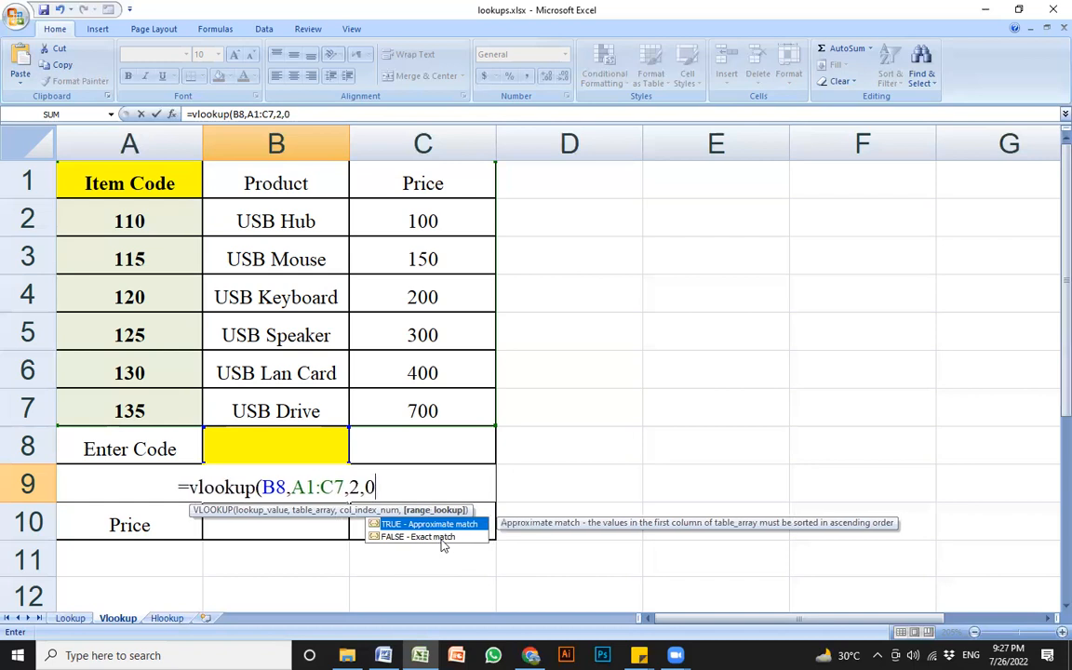
pyautogui.write(')')
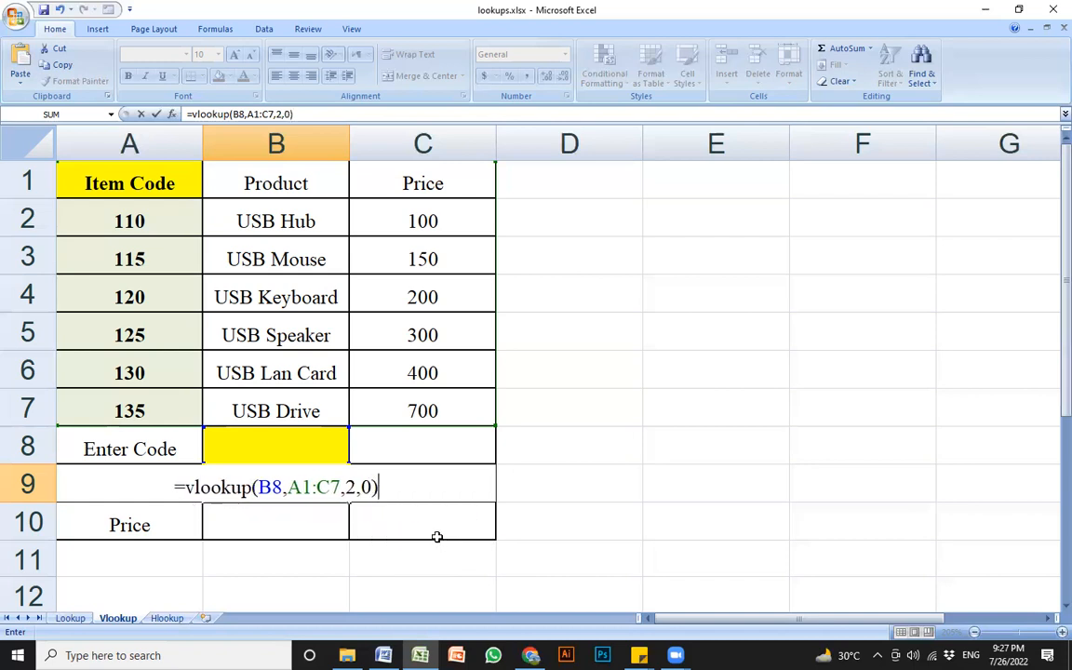
pyautogui.press('Return')
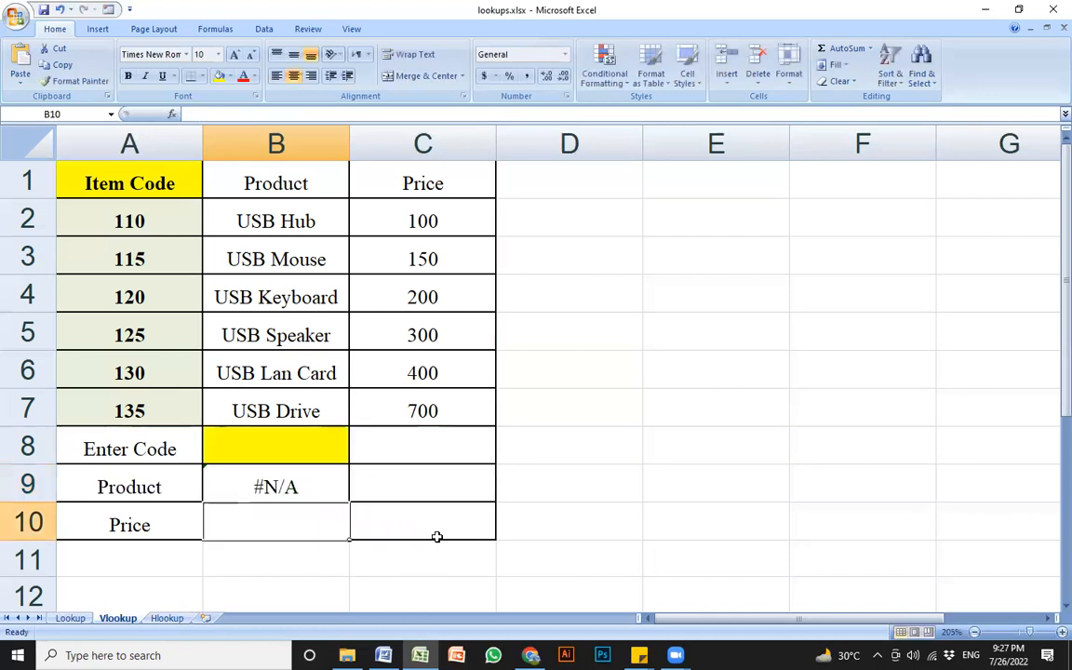
pyautogui.click(312, 485)
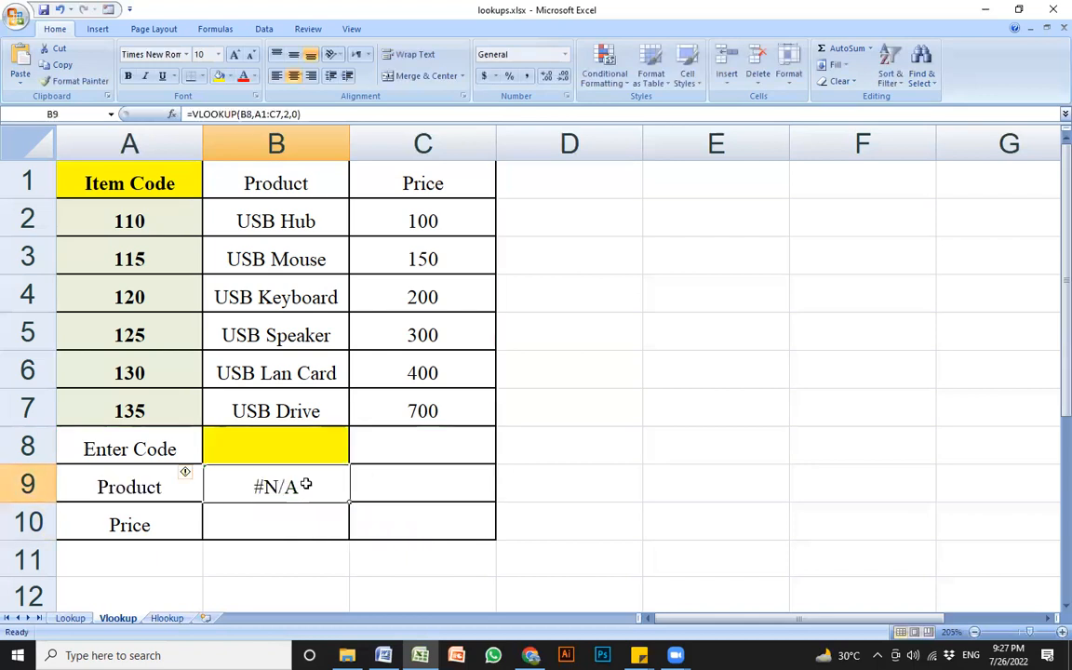
# - Start a VLOOKUP formula in the Price cell B10 with B8 as the lookup value
pyautogui.click(316, 531)
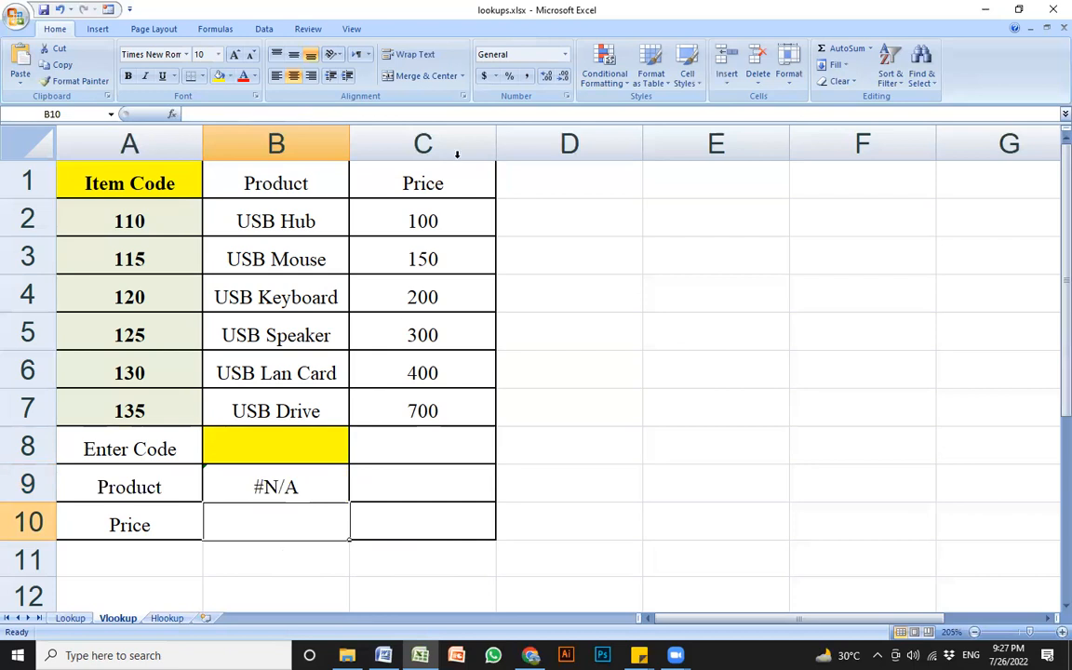
pyautogui.write('=')
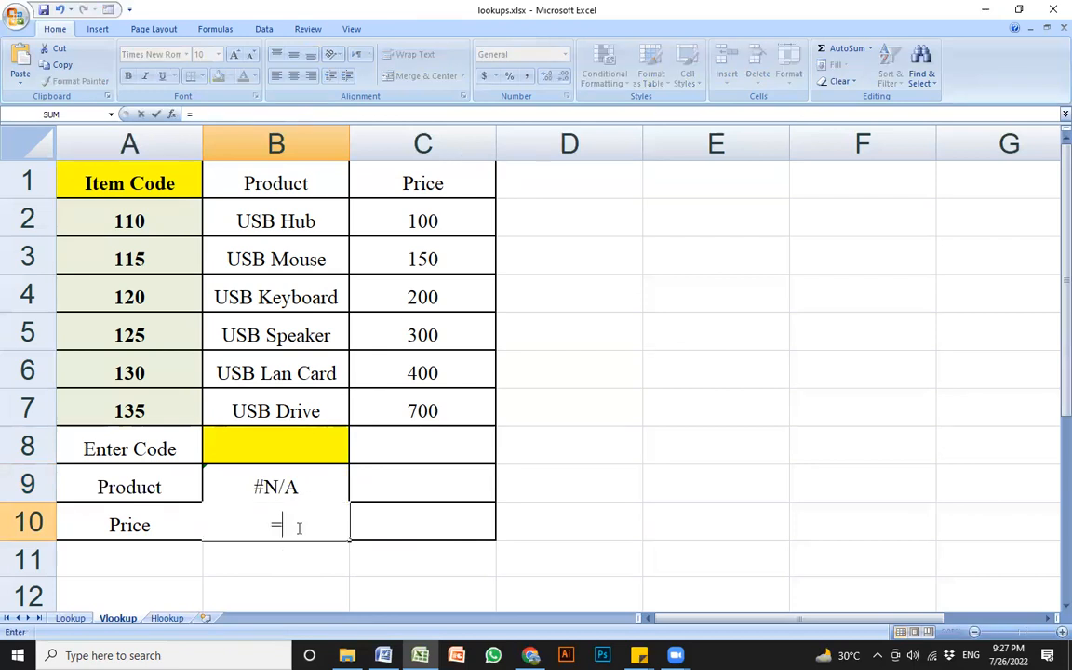
pyautogui.write('l')
pyautogui.press('BackSpace')
pyautogui.write('vlookup')
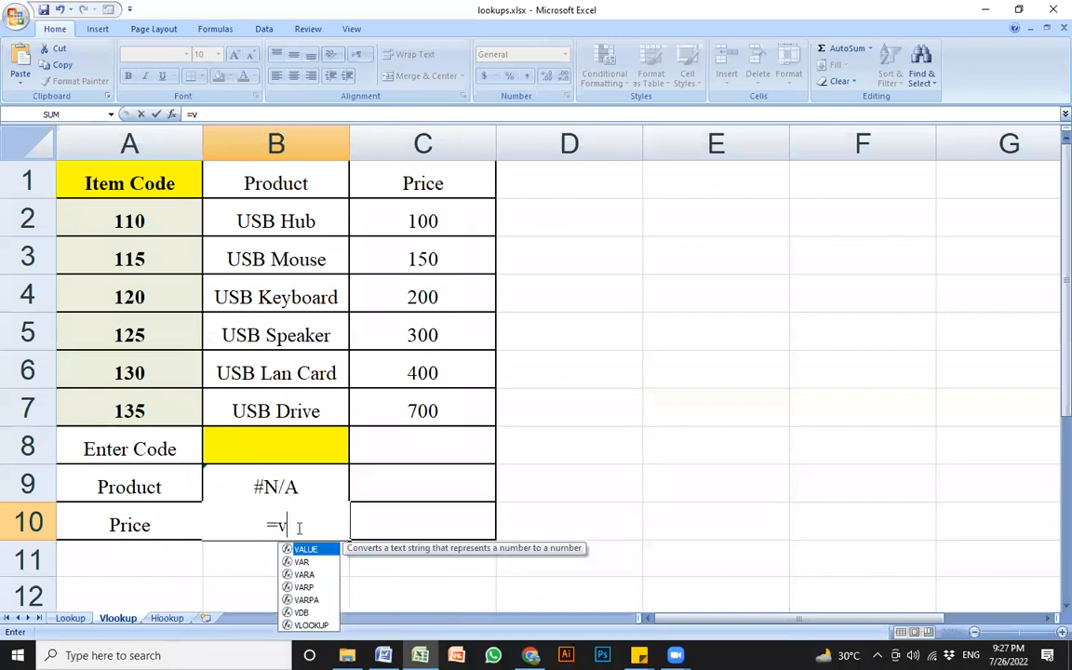
pyautogui.rightClick(300, 531)
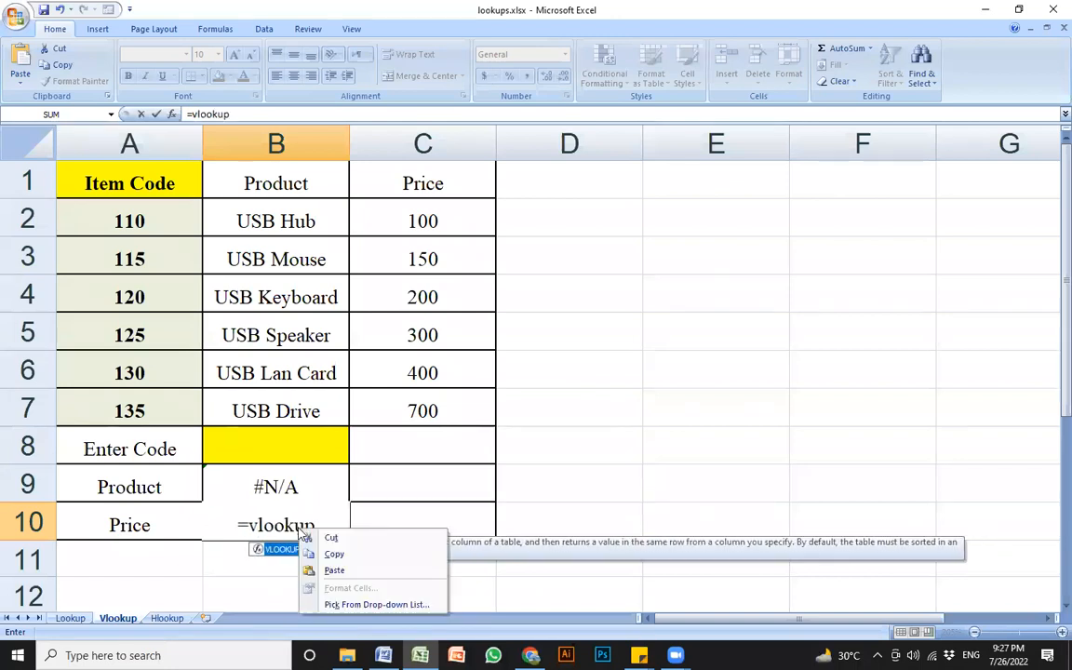
pyautogui.click(360, 517)
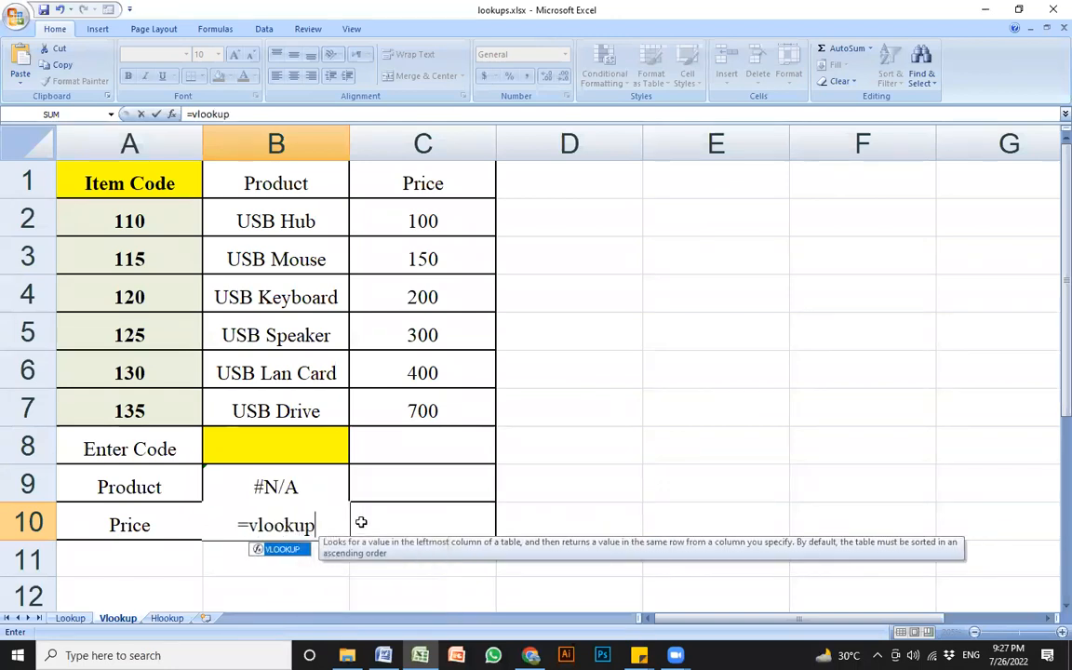
pyautogui.write('(')
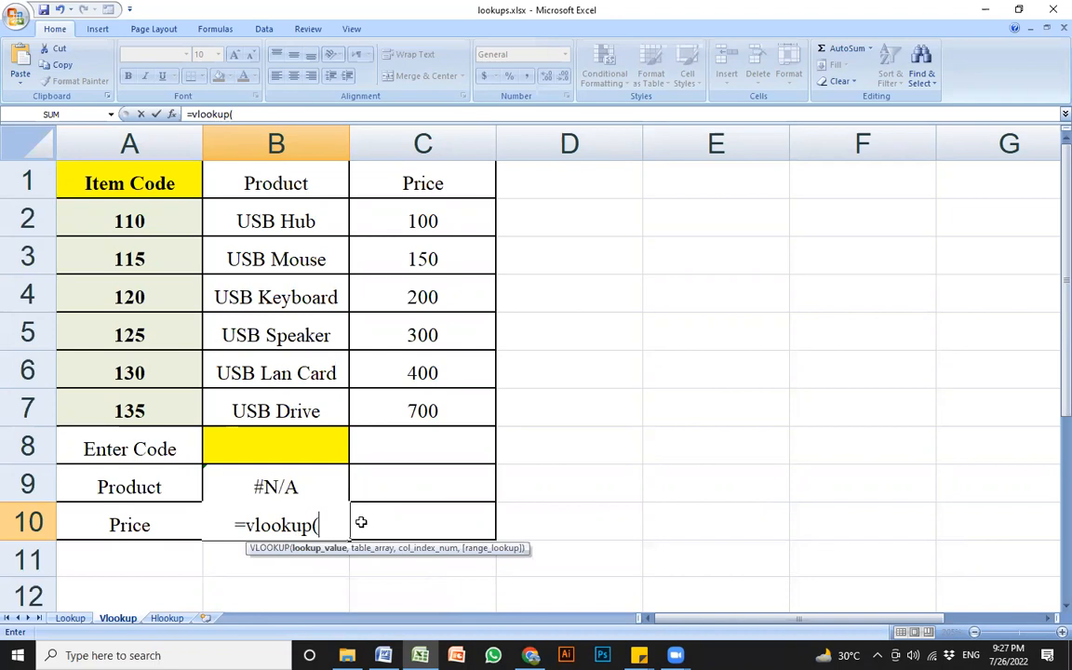
pyautogui.click(291, 450)
pyautogui.write(',')
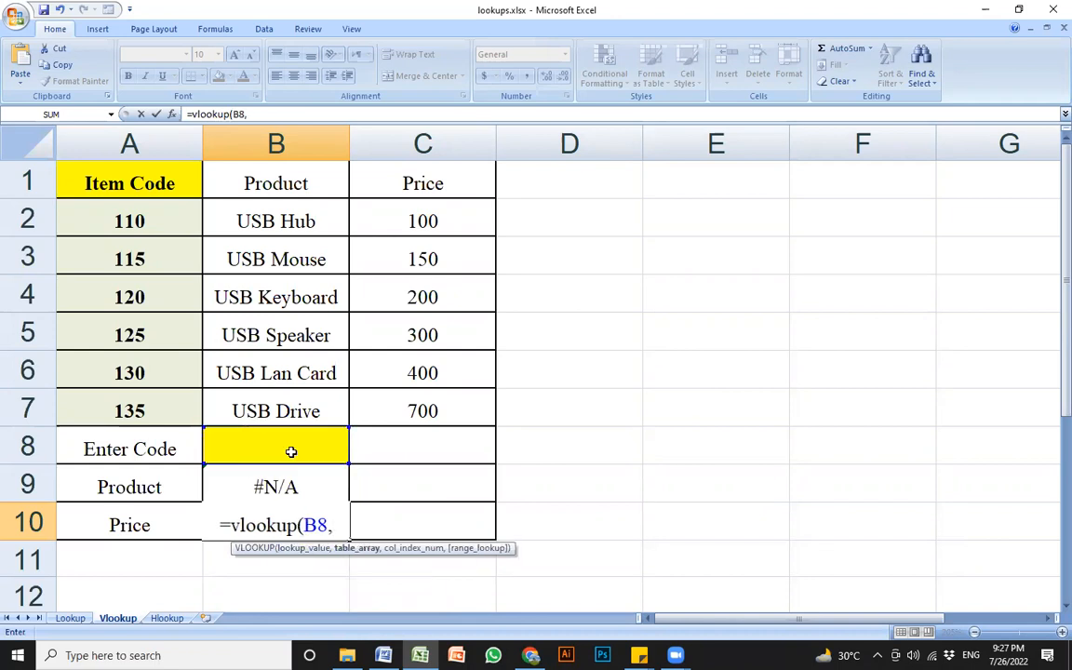
pyautogui.write('(')
pyautogui.moveTo(140, 186); pyautogui.dragTo(430, 400)
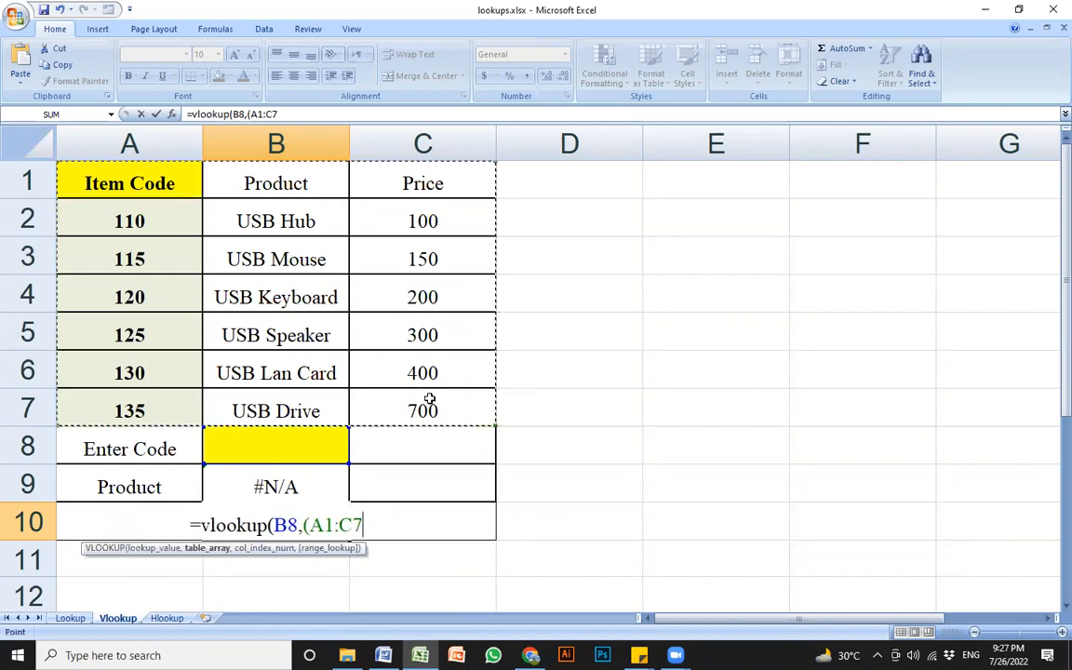
pyautogui.write(',')
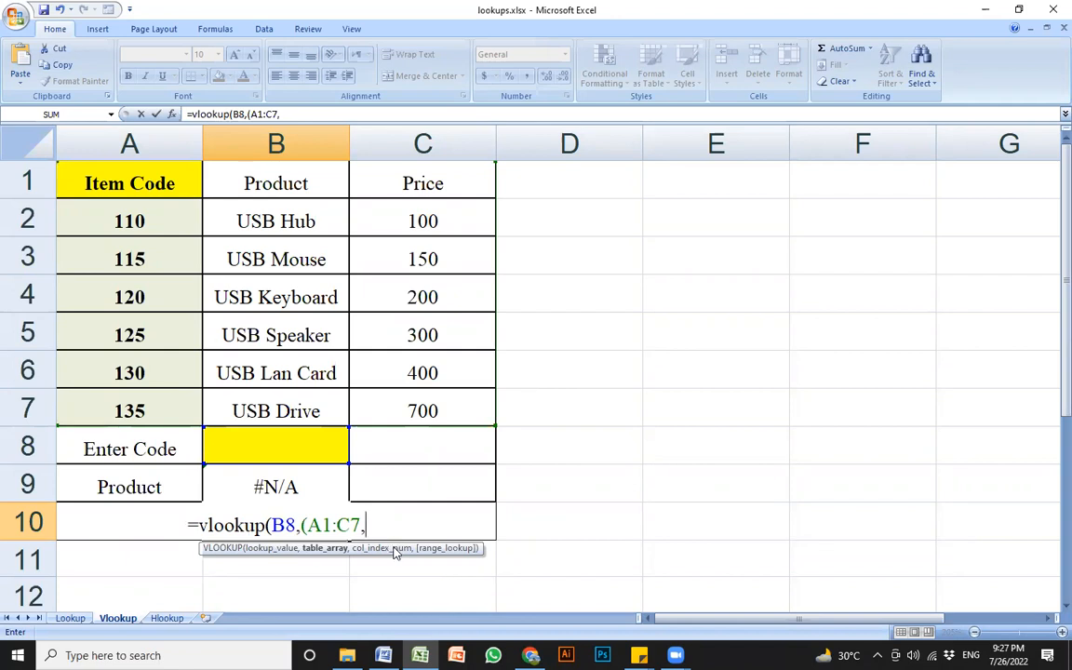
pyautogui.press('BackSpace')
pyautogui.press('BackSpace')
pyautogui.press('BackSpace')
pyautogui.press('BackSpace')
pyautogui.press('BackSpace')
pyautogui.press('BackSpace')
pyautogui.press('BackSpace')
pyautogui.press('BackSpace')
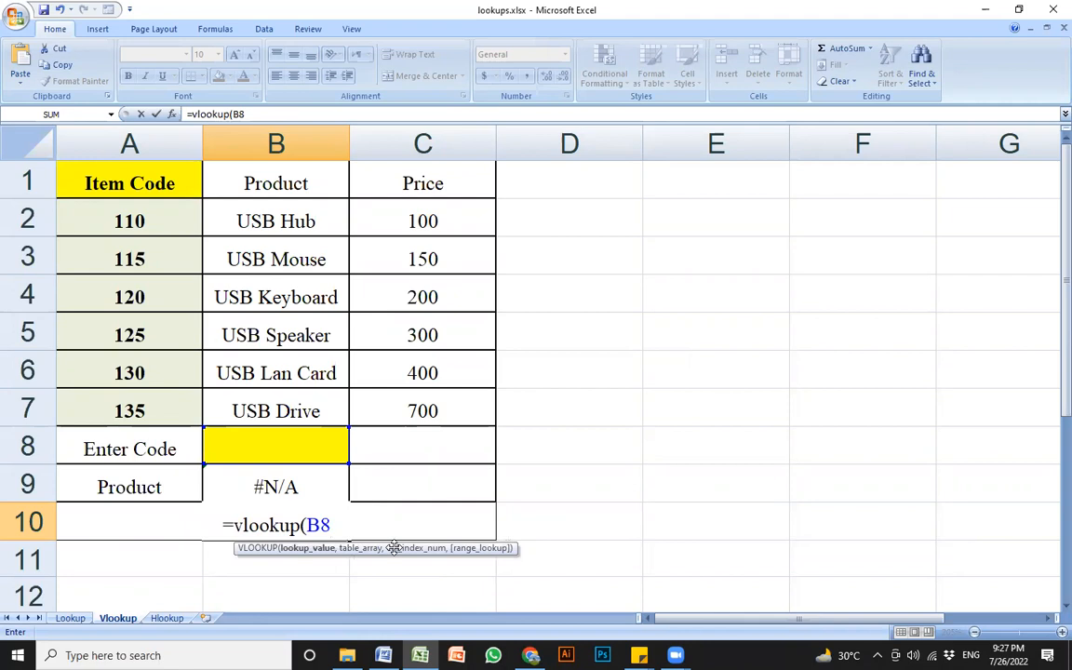
# - Complete the VLOOKUP formula in B10 with table array A1:C7, column index 3 and range lookup 0 for an exact match
pyautogui.write(',')
pyautogui.moveTo(103, 165); pyautogui.dragTo(407, 419)
pyautogui.write(',')
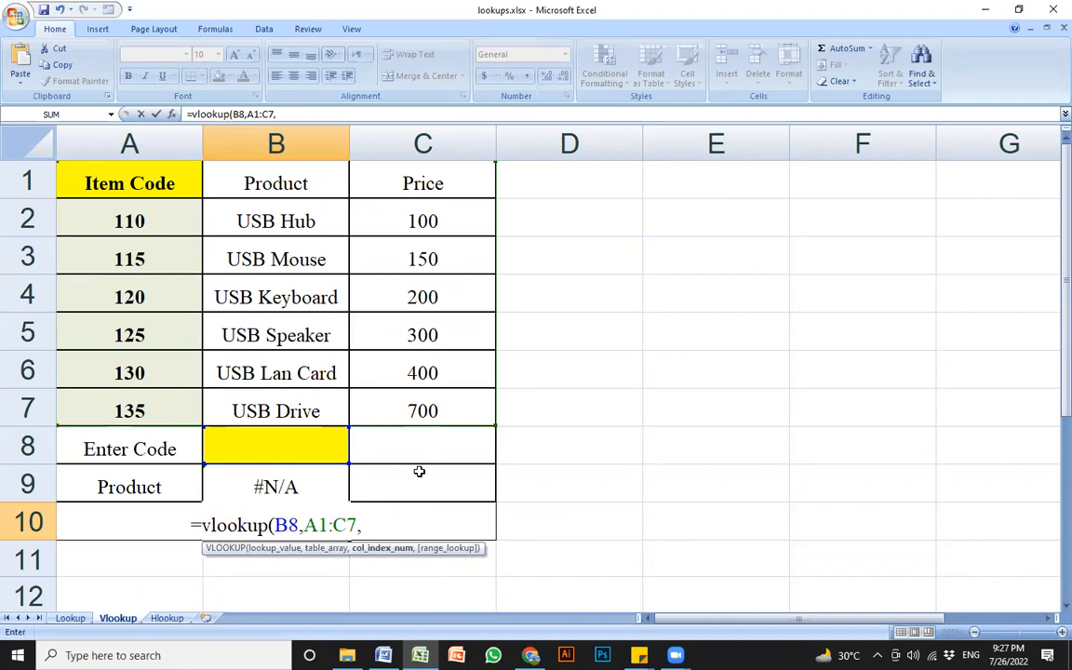
pyautogui.write('3,')
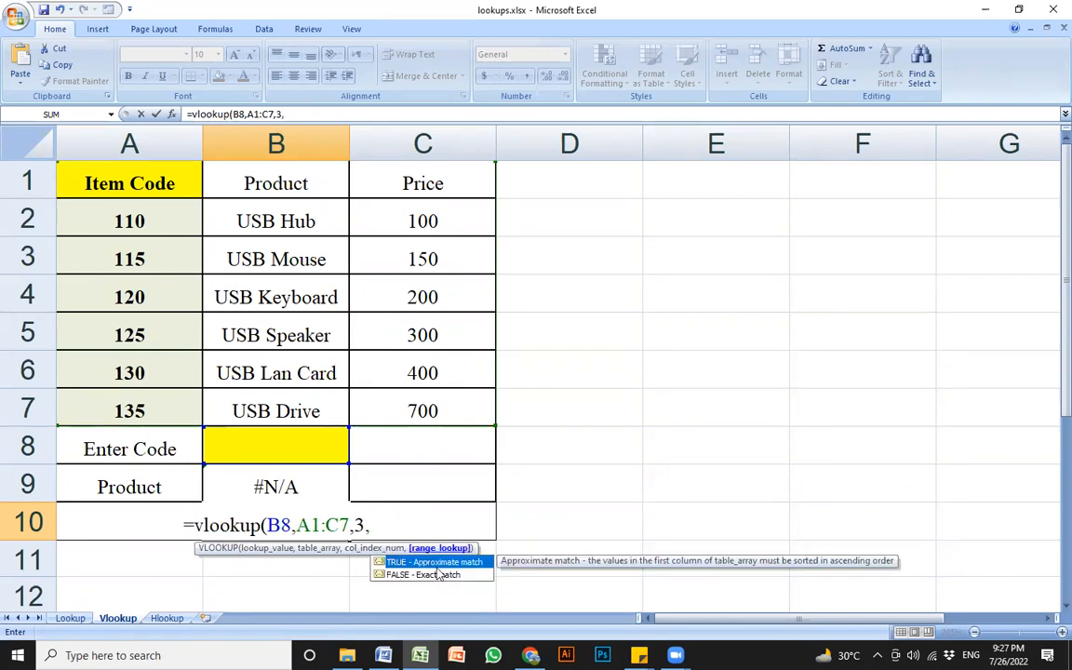
pyautogui.write('0')
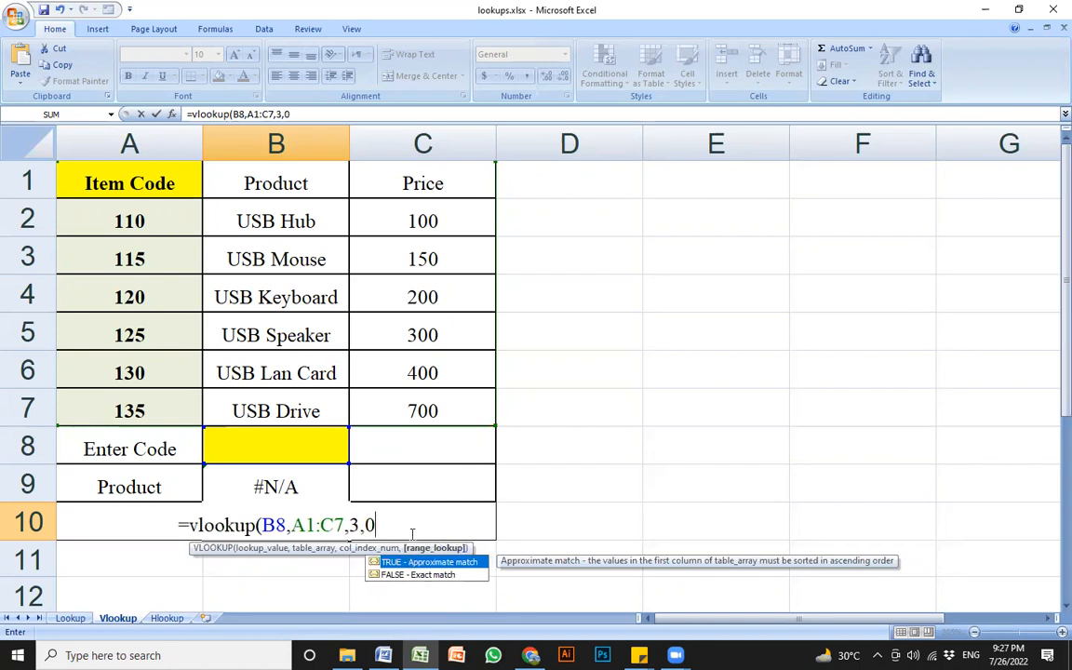
pyautogui.write(')')
pyautogui.press('Return')
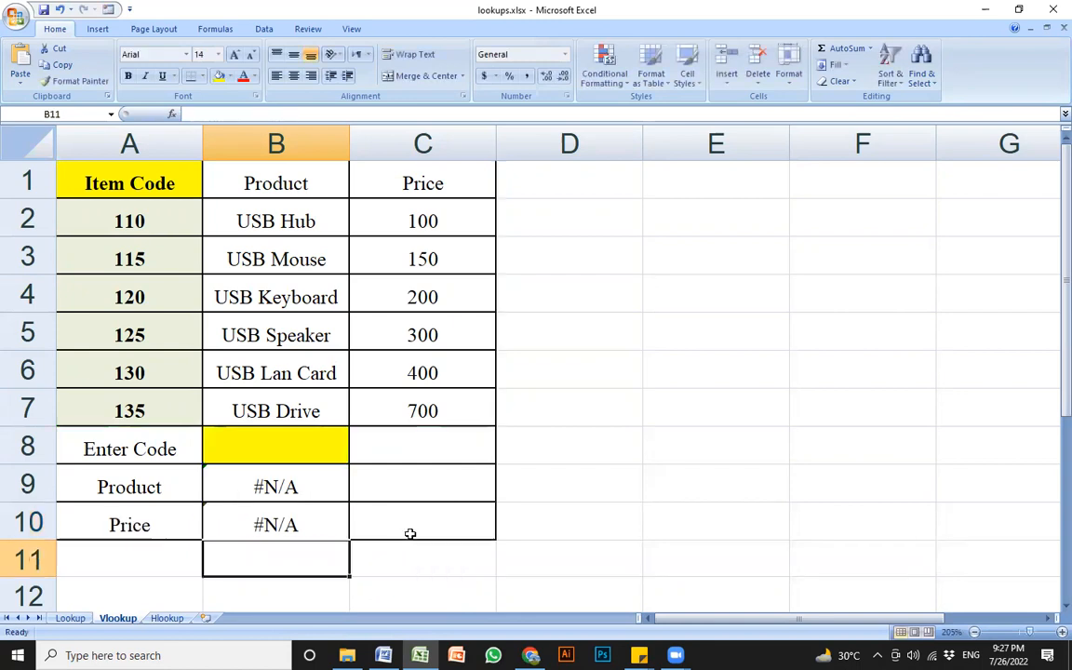
# - Enter item code 130 in B8 and check the Product and Price results
pyautogui.click(319, 442)
pyautogui.write('130')
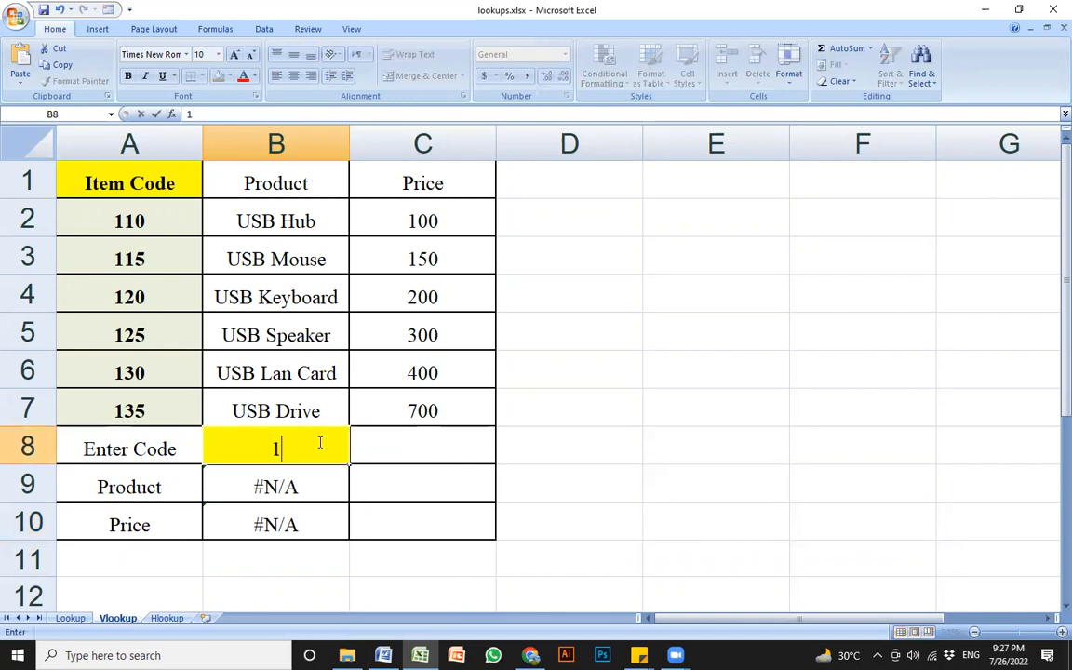
pyautogui.press('Return')
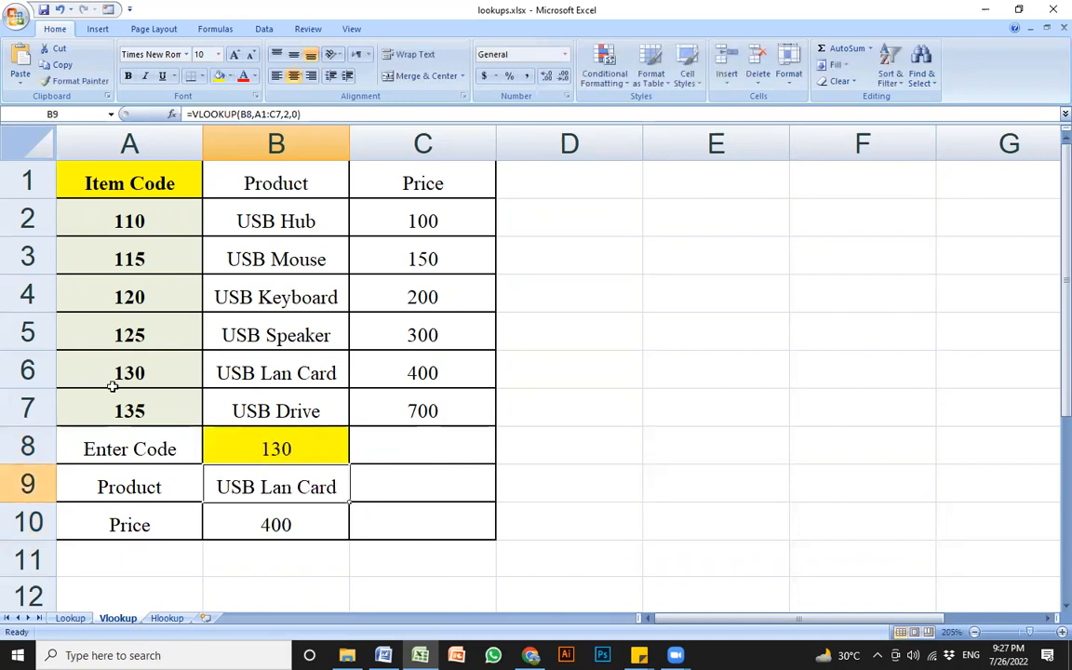
pyautogui.click(300, 531)
pyautogui.click(380, 491)
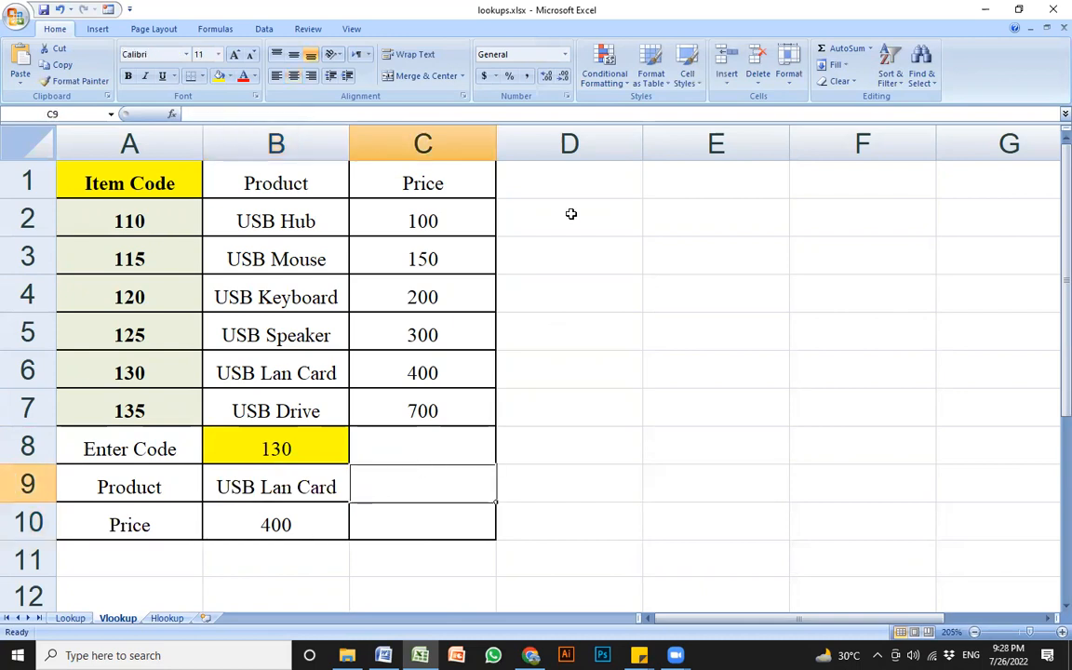
# - Add a Company column header in D1 and fill D2:D4 with Dell, Hp and Lenovo
pyautogui.click(560, 181)
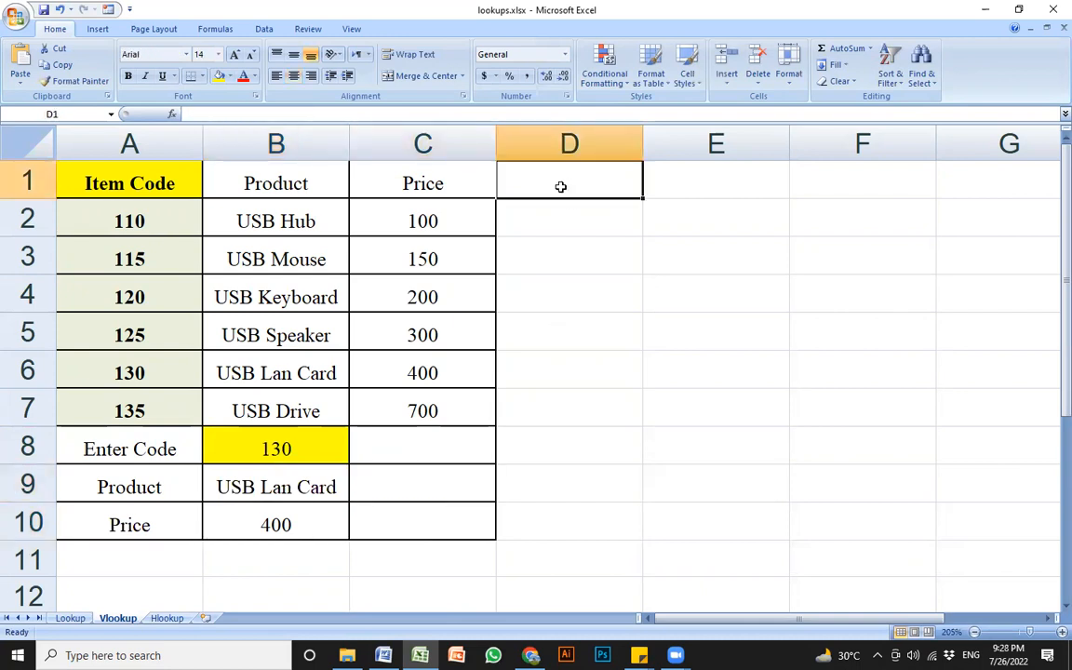
pyautogui.write('Company')
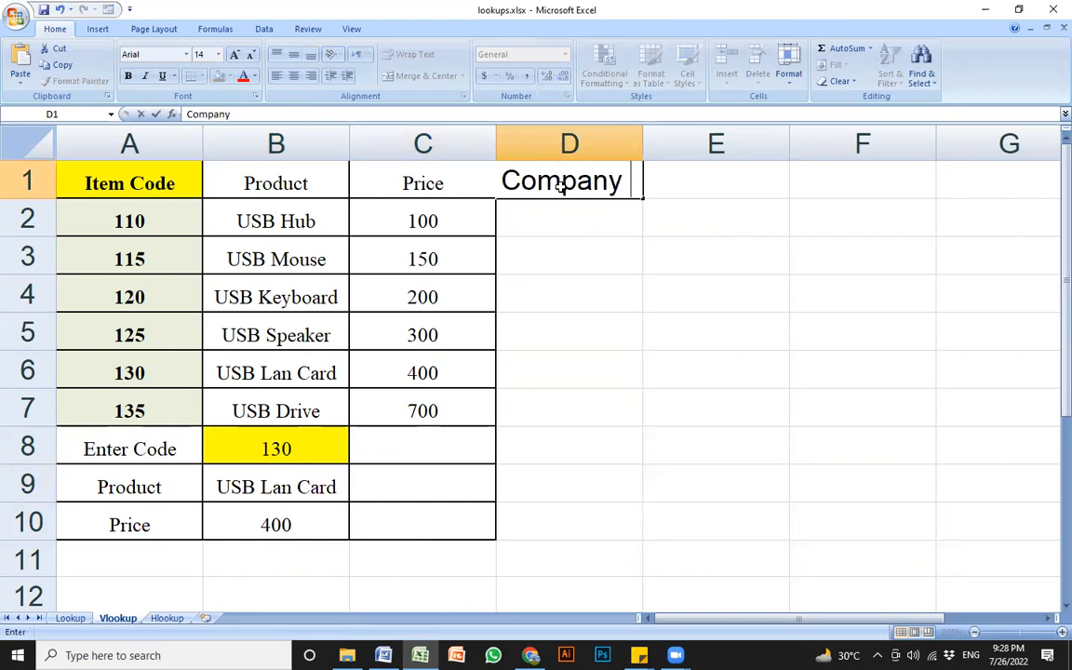
pyautogui.press('Return')
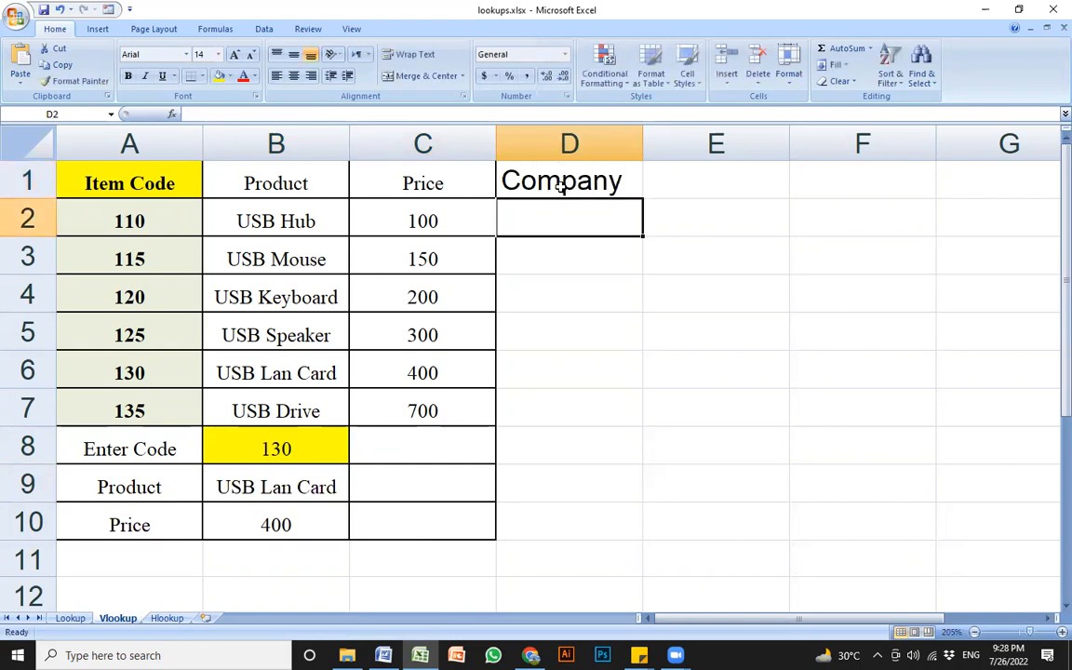
pyautogui.write('Ce')
pyautogui.press('BackSpace')
pyautogui.press('BackSpace')
pyautogui.write('Dell')
pyautogui.press('Return')
pyautogui.write('Hp')
pyautogui.press('Return')
pyautogui.write('Lenov')
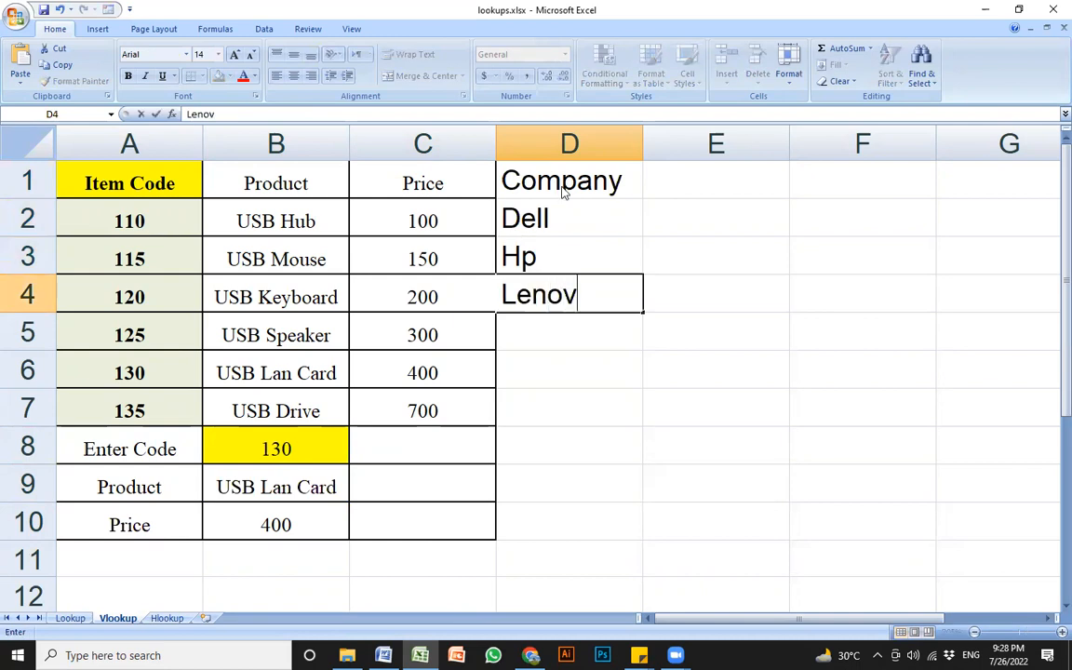
pyautogui.write('o')
pyautogui.press('Return')
# - Fill the remaining Company cells D5:D7 with Logitech, Dell and Samsung
pyautogui.write('Logeti')
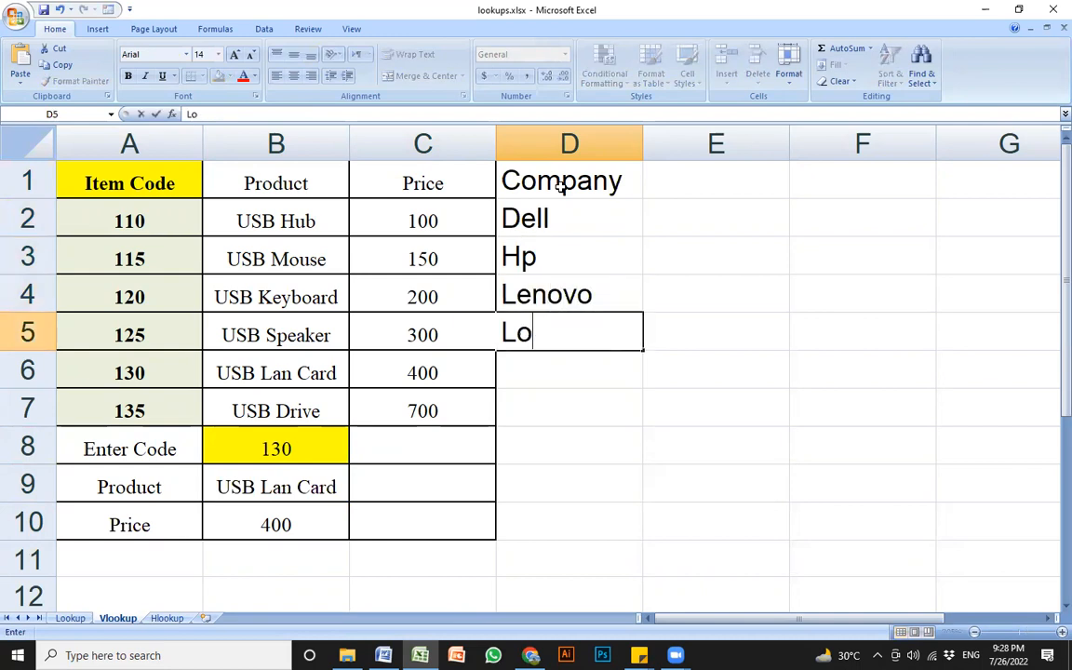
pyautogui.press('BackSpace')
pyautogui.press('BackSpace')
pyautogui.press('BackSpace')
pyautogui.write('itech')
pyautogui.press('Return')
pyautogui.write('Dell')
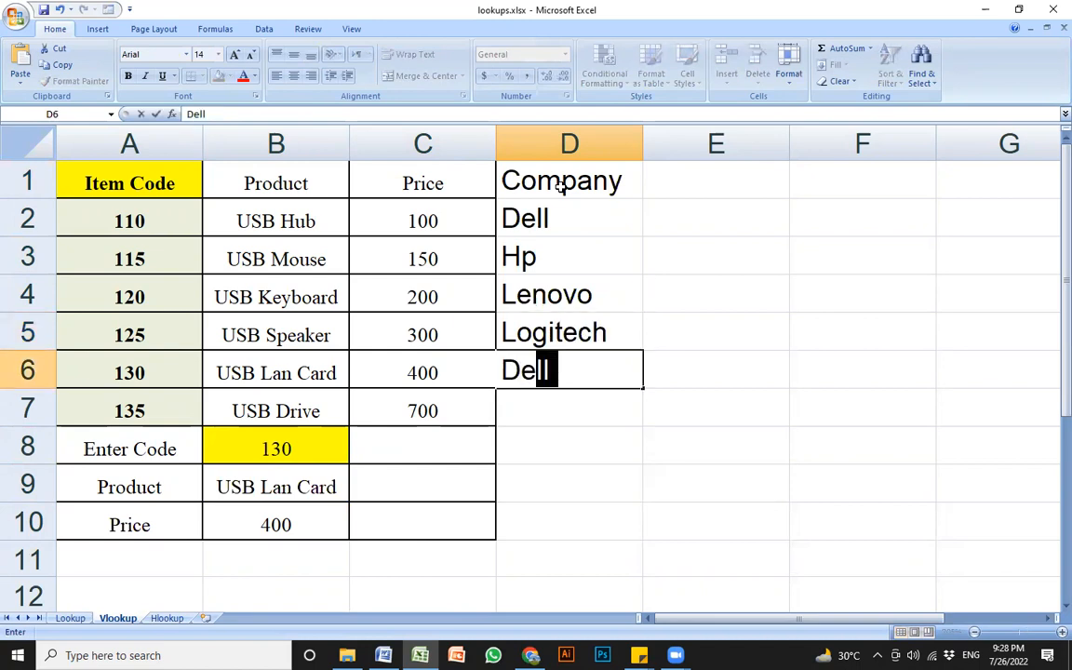
pyautogui.press('Return')
pyautogui.write('Samsung')
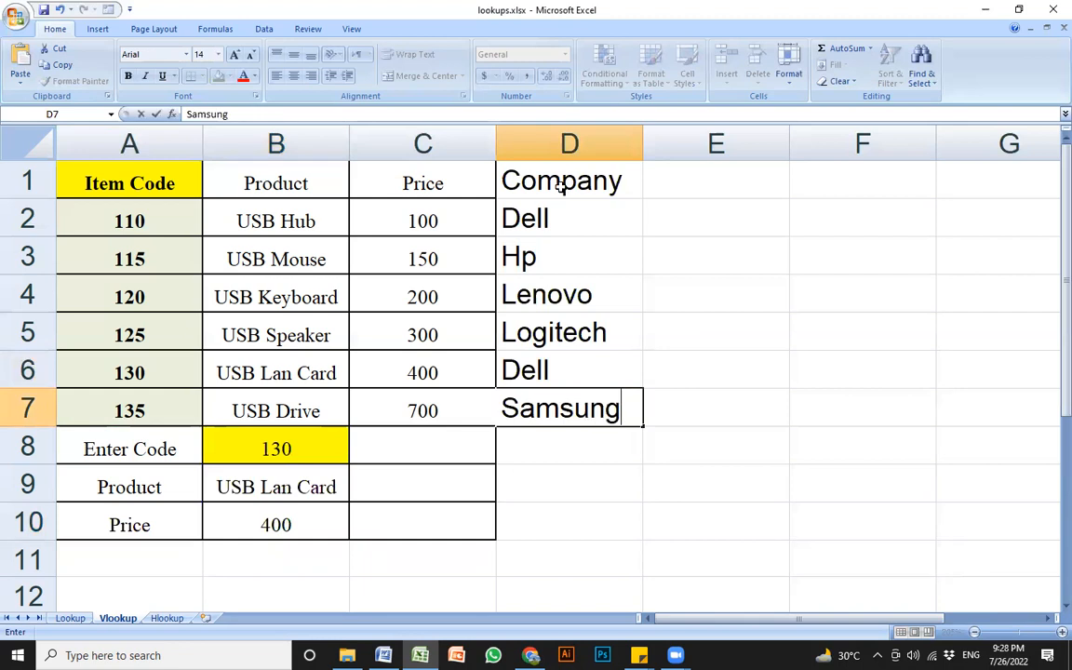
pyautogui.press('Return')
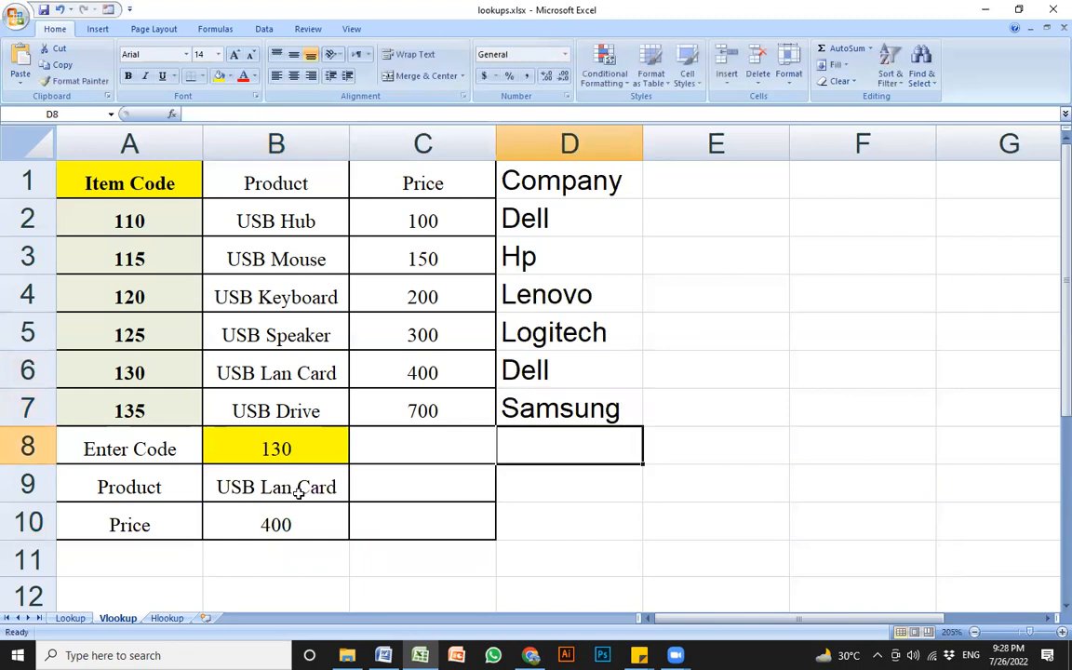
# - Label cell A11 below Price as Company
pyautogui.click(157, 552)
pyautogui.write('Company')
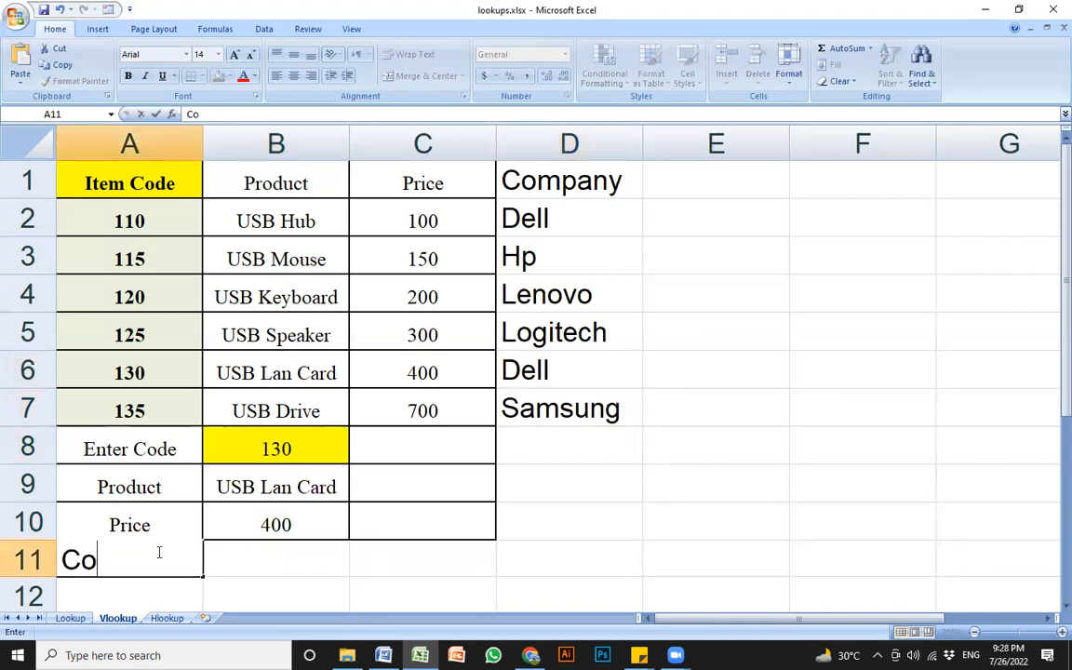
pyautogui.press('Return')
# - Start a VLOOKUP formula in the Company result cell B11 with B8 as the lookup value and A1:D7 as the table array
pyautogui.click(226, 527)
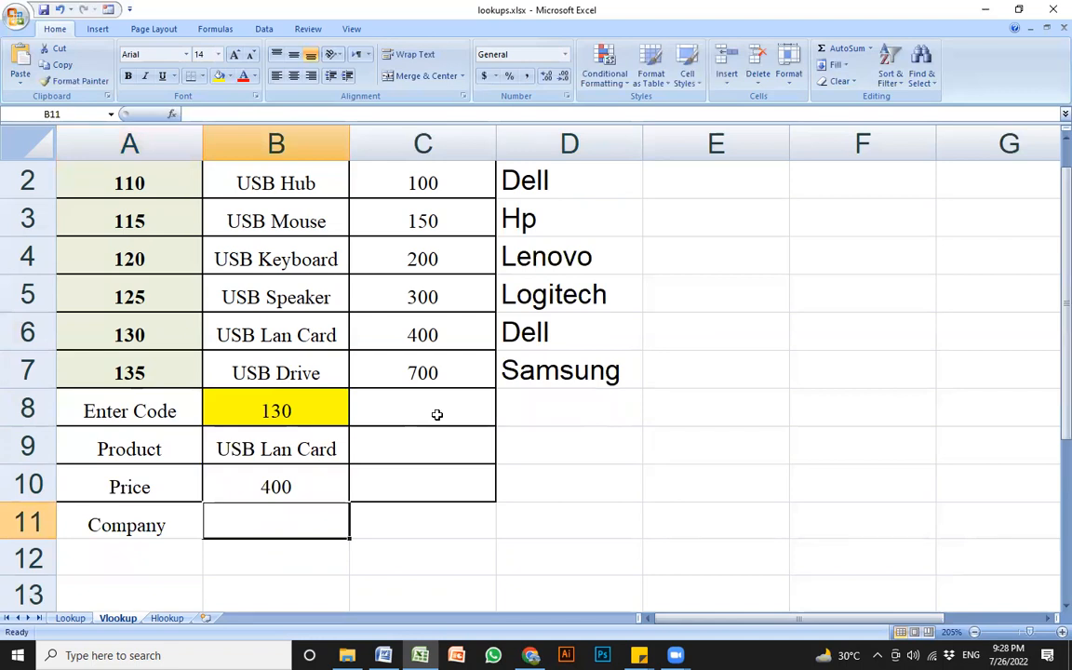
pyautogui.scroll(1, 437, 414)
pyautogui.click(555, 179)
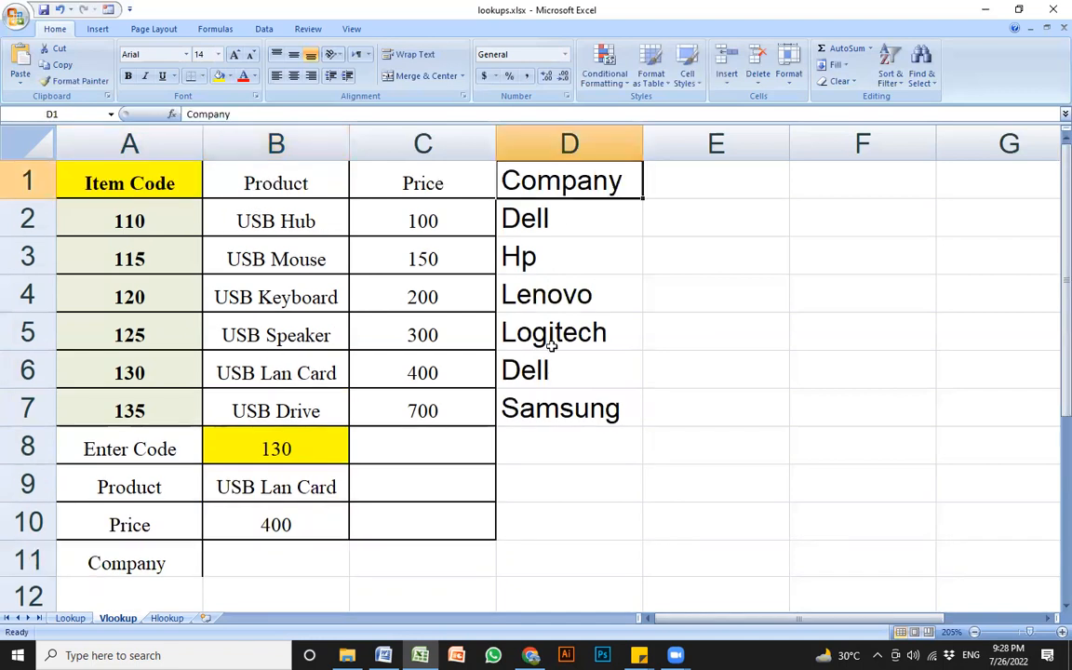
pyautogui.click(277, 571)
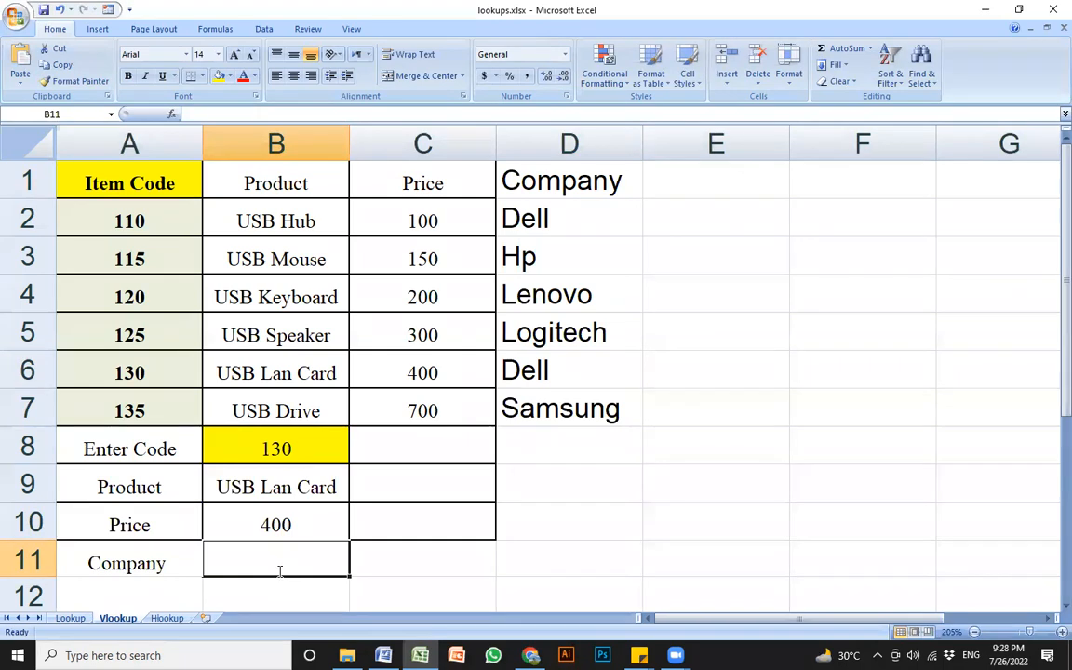
pyautogui.write('=vlookup(')
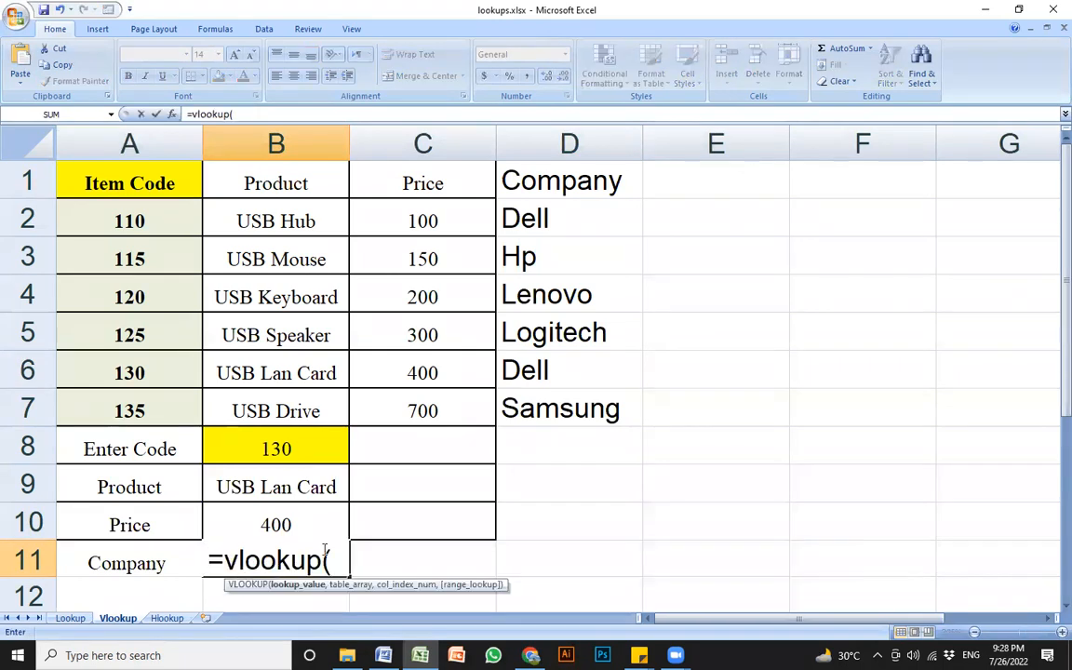
pyautogui.click(286, 444)
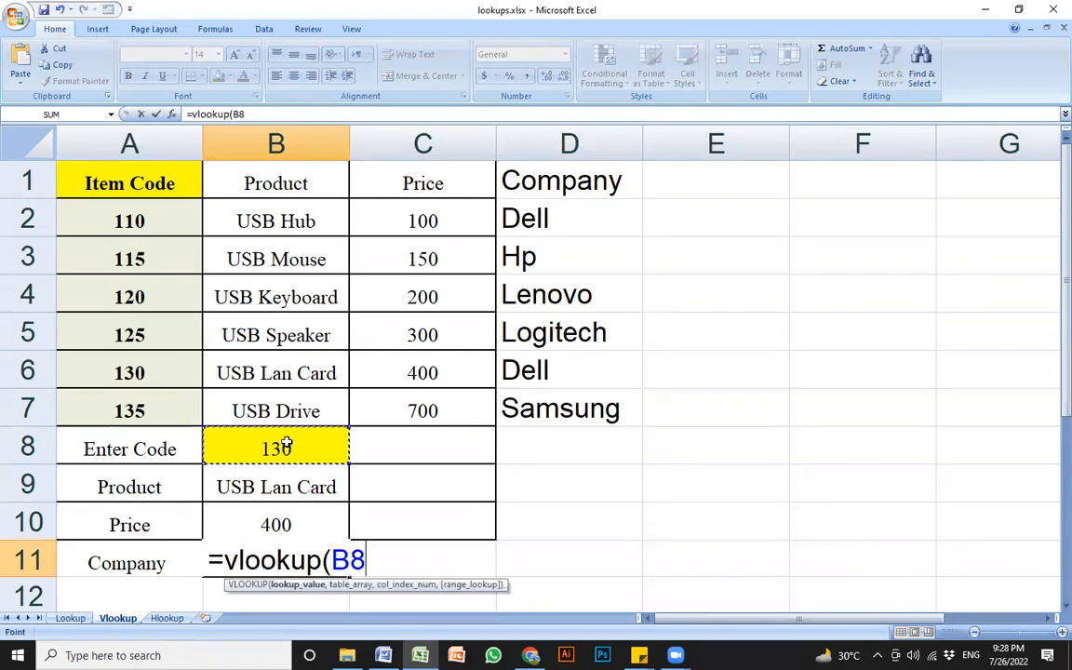
pyautogui.write(',')
pyautogui.moveTo(117, 172); pyautogui.dragTo(589, 405)
pyautogui.write(',')
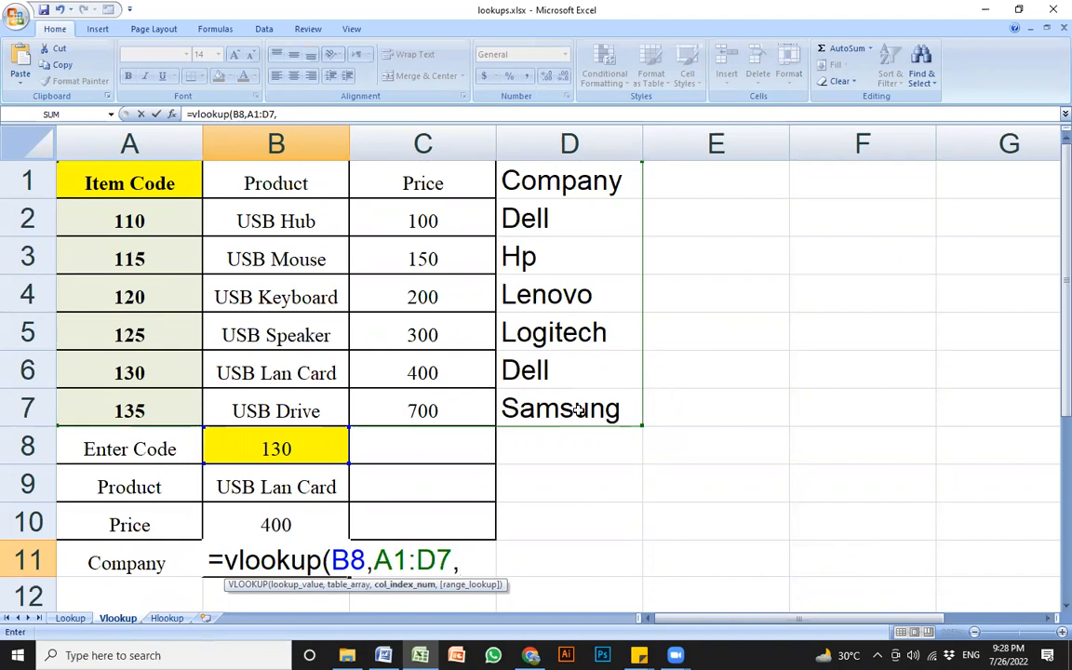
# - Complete the VLOOKUP formula in B11 with column index 4 and range lookup 0 for an exact match
pyautogui.write('4,')
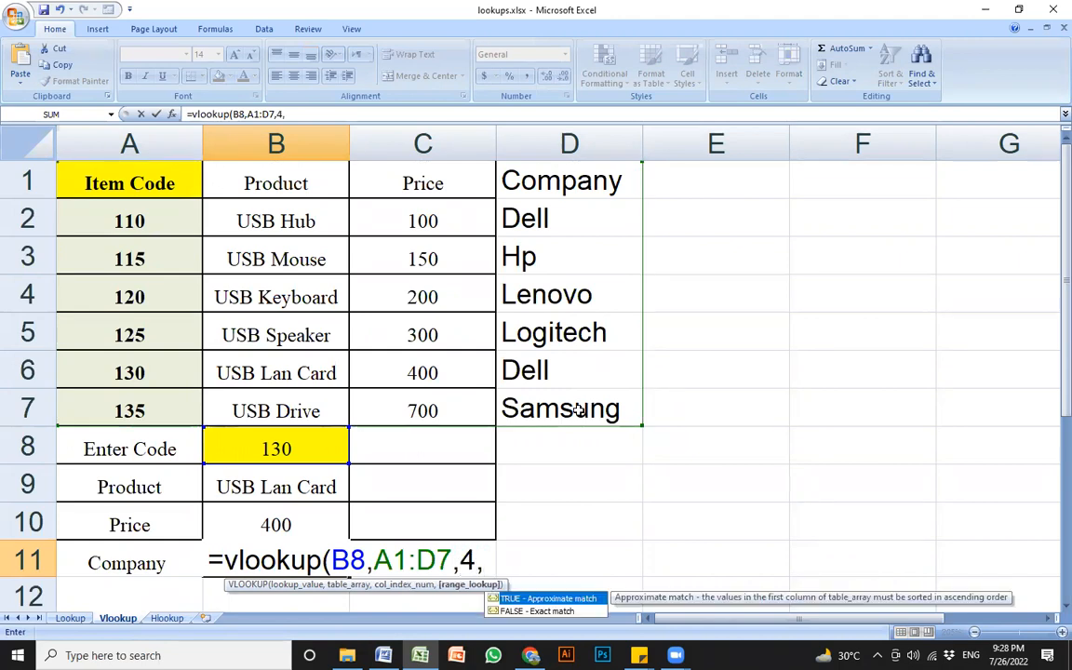
pyautogui.write('0')
pyautogui.press('Return')
# - Change the item code in B8 to 135 and check the Product and Company results
pyautogui.click(277, 410)
pyautogui.scroll(1, 278, 410)
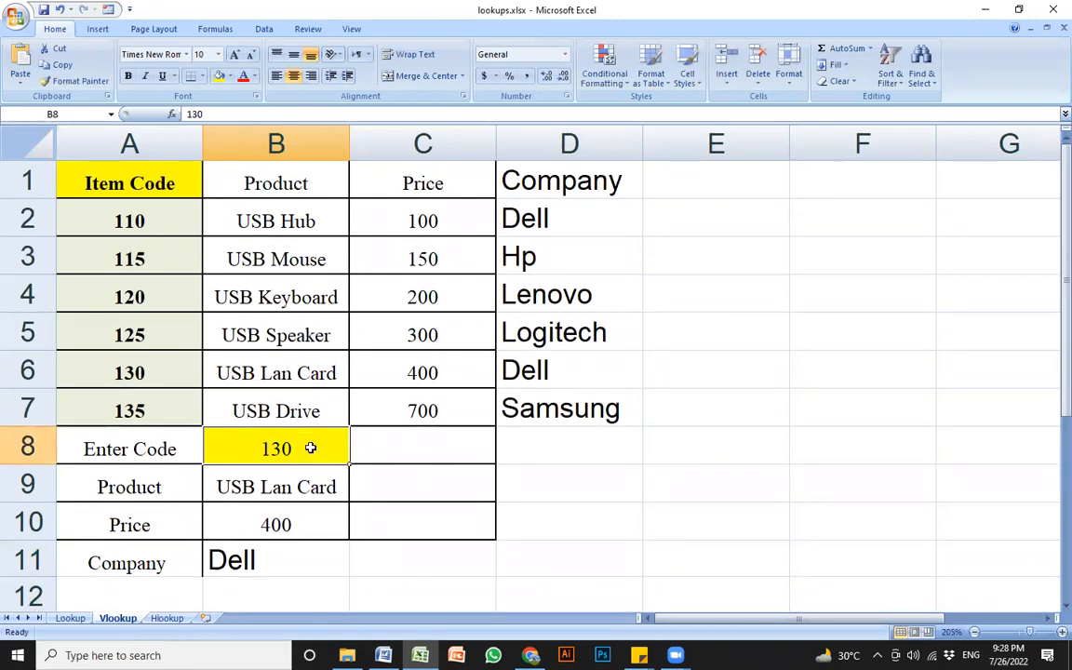
pyautogui.write('135')
pyautogui.press('Return')
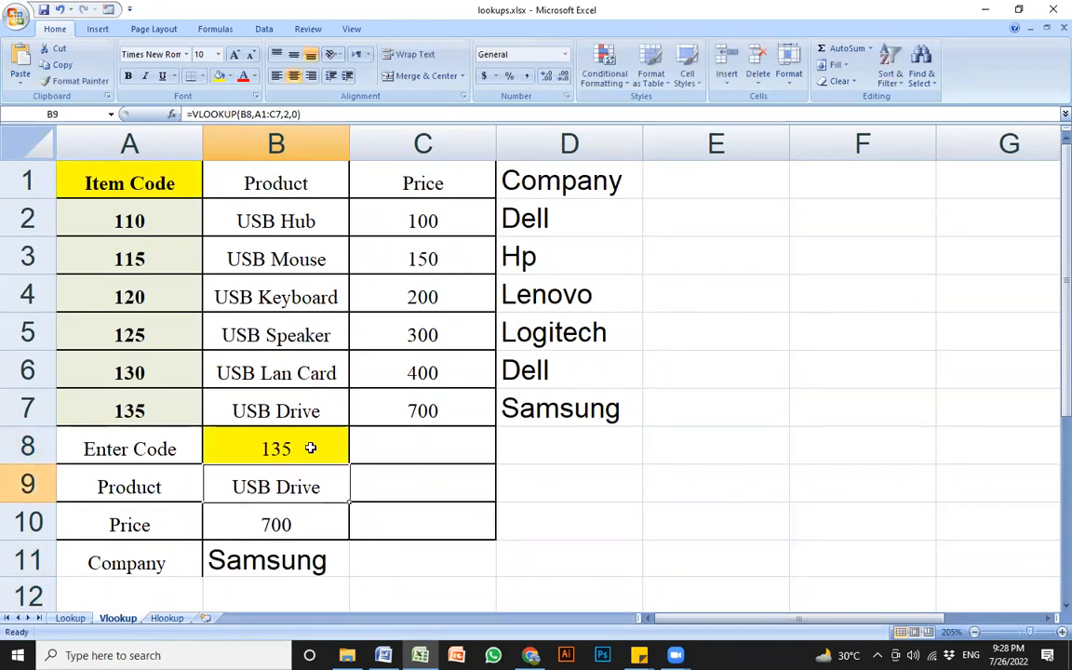
pyautogui.click(288, 412)
pyautogui.click(291, 481)
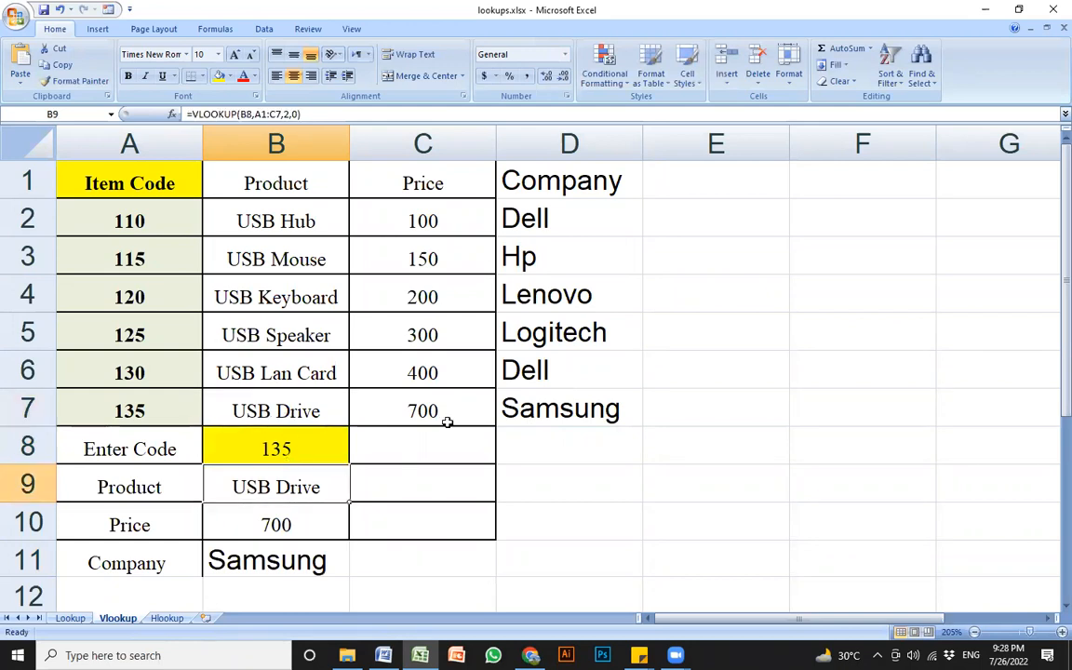
pyautogui.click(281, 558)
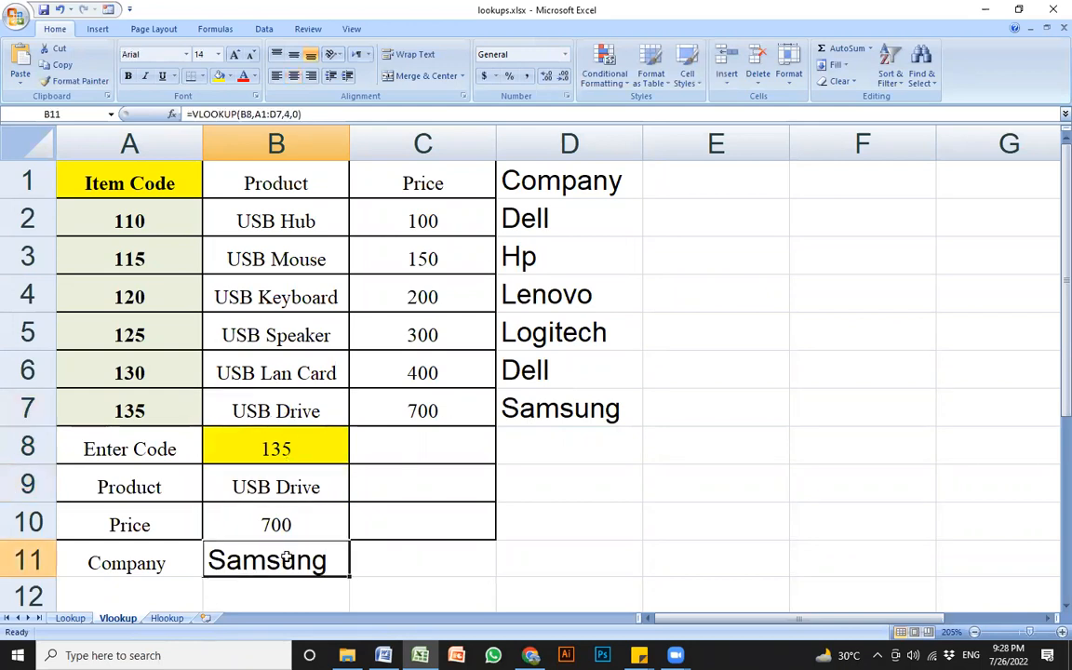
# - Examine the entered code in B8 and the VLOOKUP results for Product, Price and Company in B9:B11
pyautogui.click(312, 446)
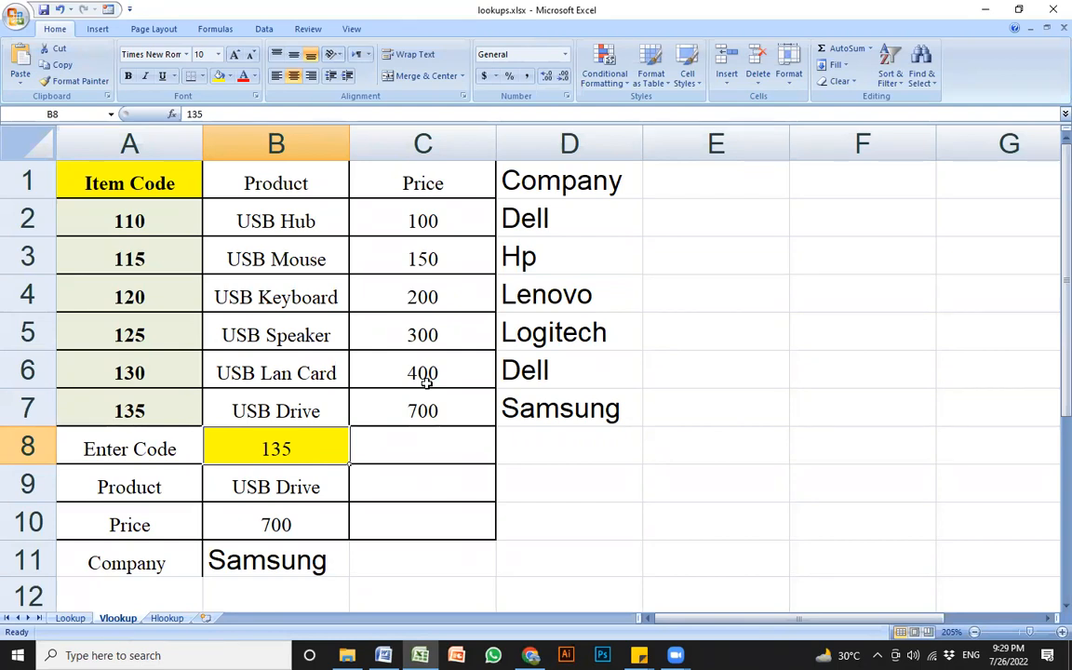
pyautogui.click(358, 331)
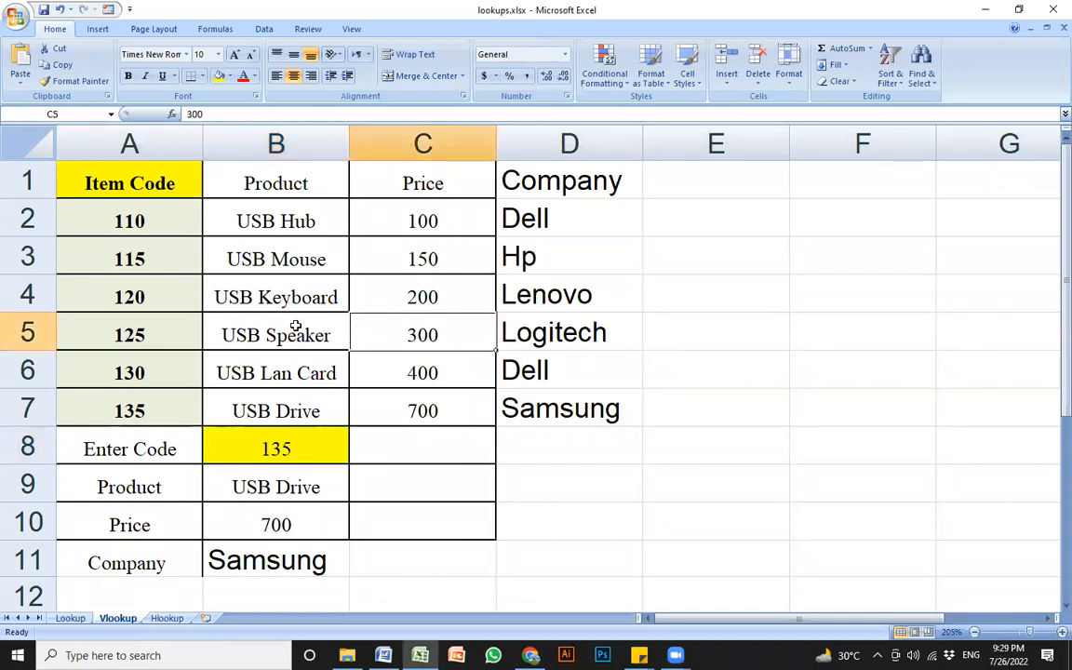
pyautogui.click(295, 441)
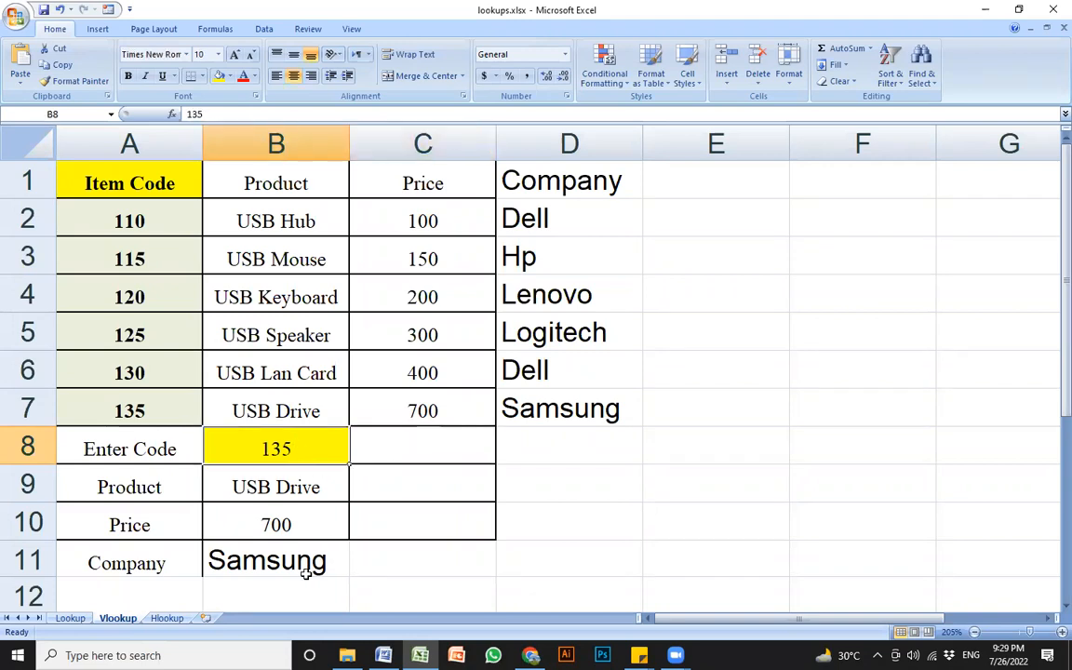
pyautogui.click(306, 574)
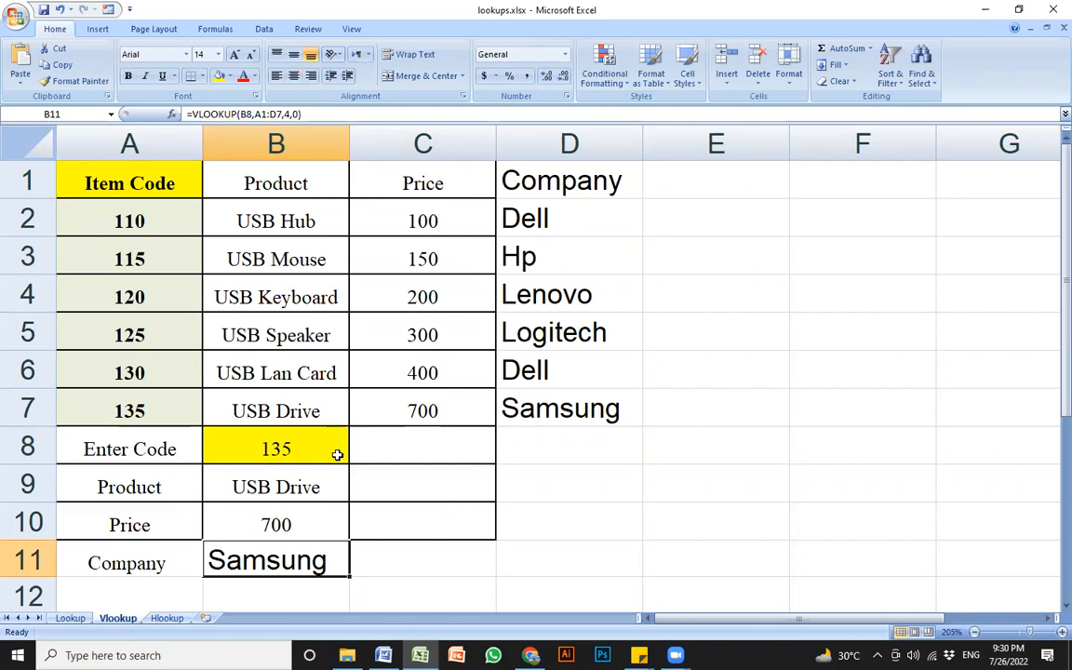
pyautogui.click(302, 446)
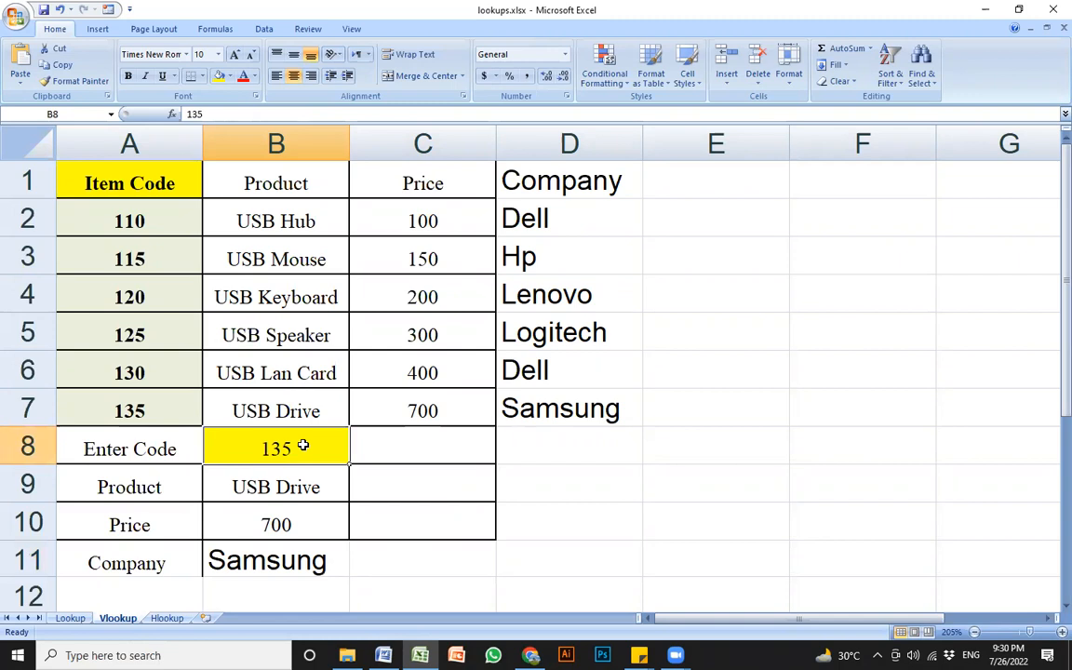
pyautogui.press('Return')
pyautogui.click(309, 440)
pyautogui.click(310, 483)
pyautogui.click(310, 524)
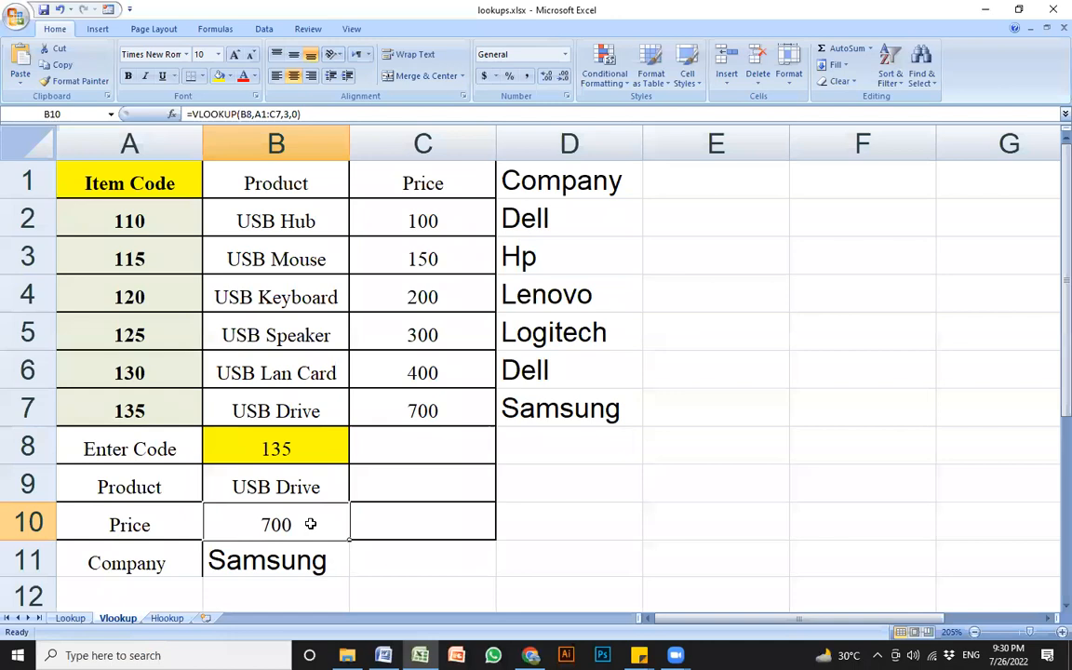
pyautogui.click(317, 556)
pyautogui.click(306, 593)
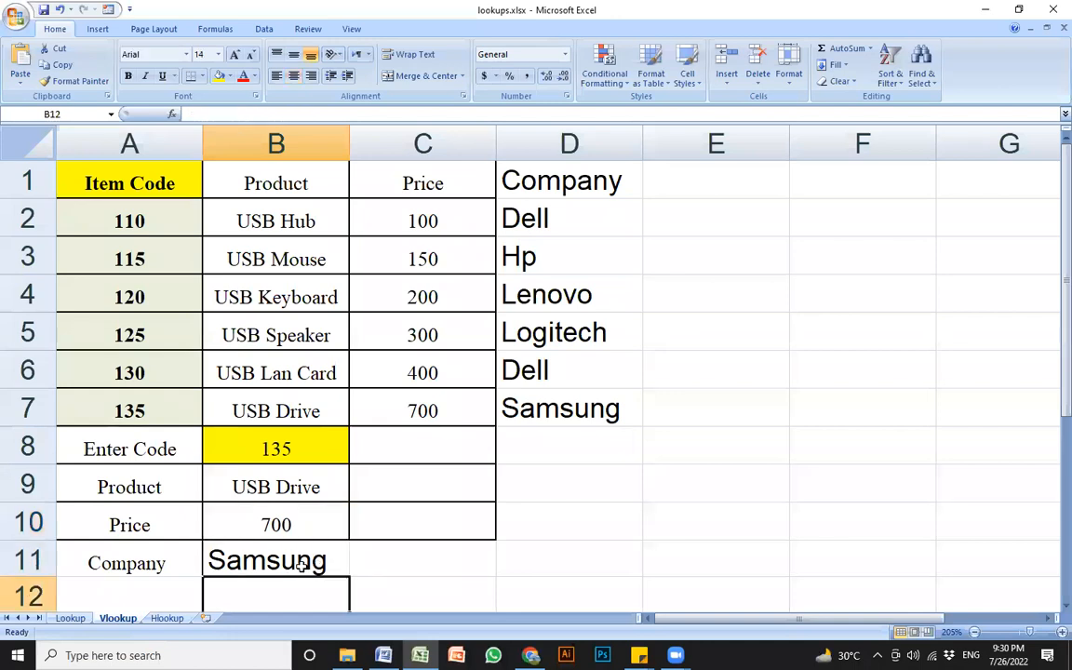
pyautogui.press('Return')
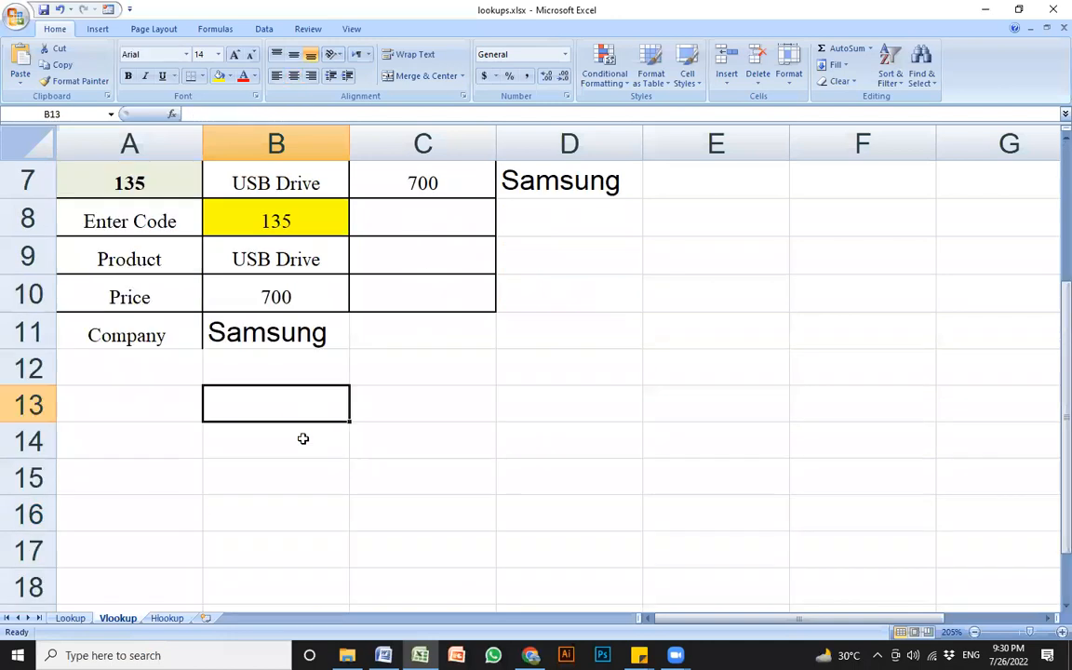
pyautogui.scroll(2, 368, 419)
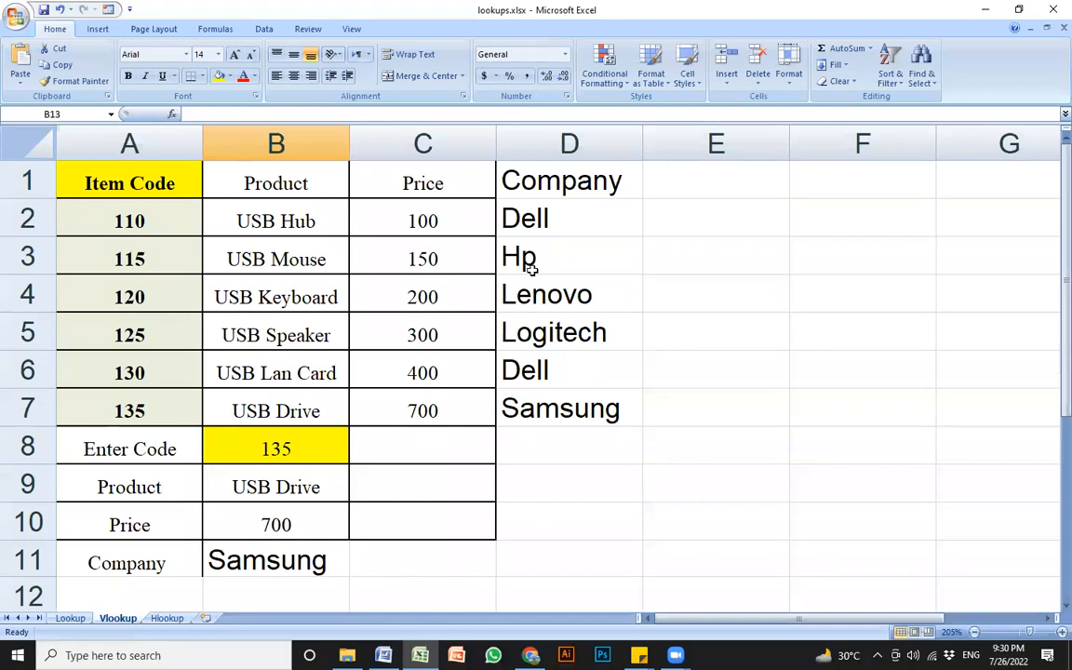
pyautogui.click(683, 313)
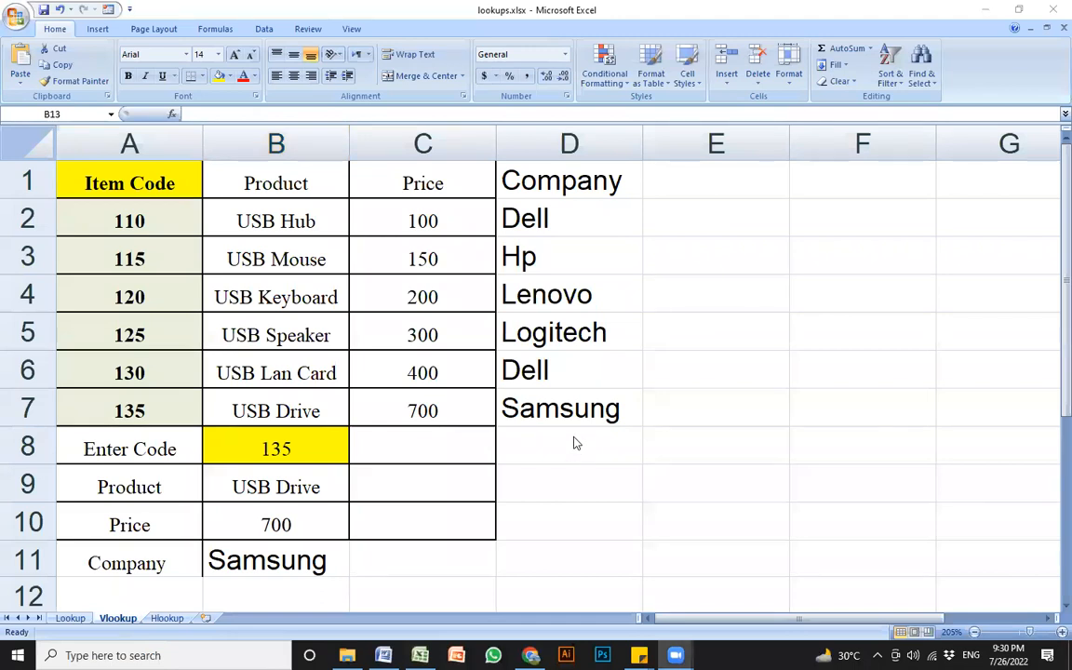
pyautogui.click(542, 448)
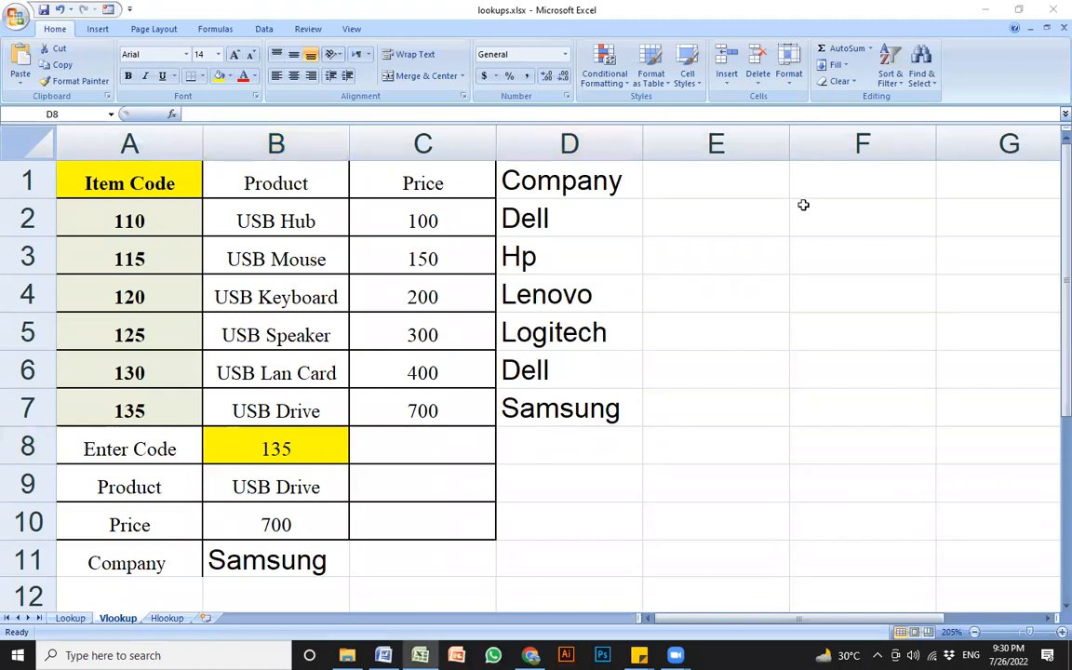
# - Open the Hlookup sheet and select the Enter Code cell B5
pyautogui.click(167, 618)
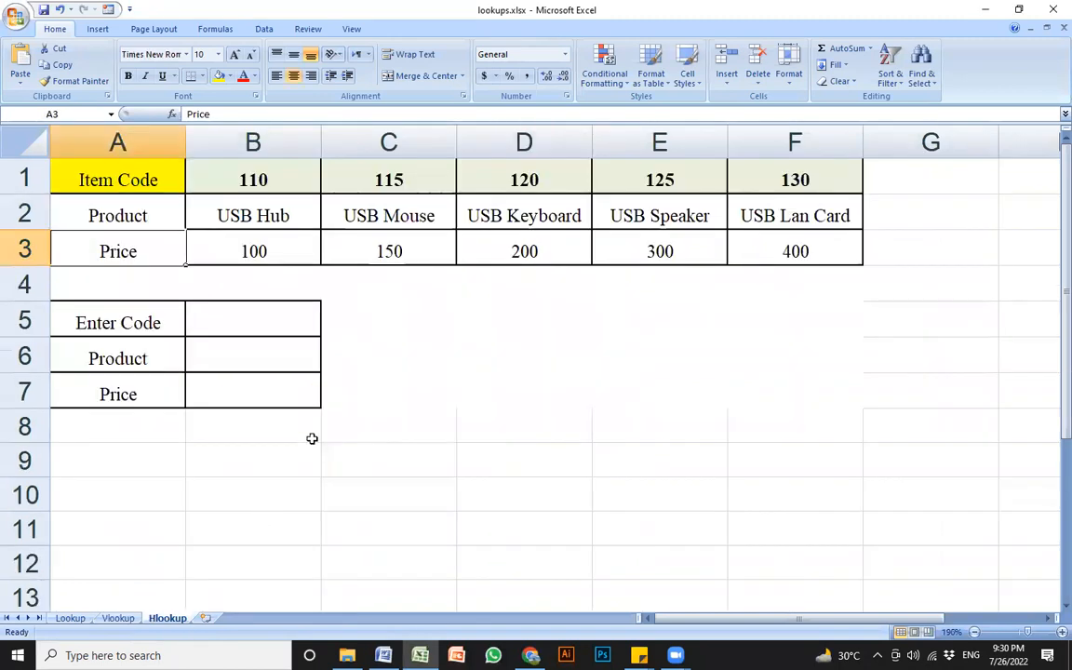
pyautogui.scroll(1, 281, 396)
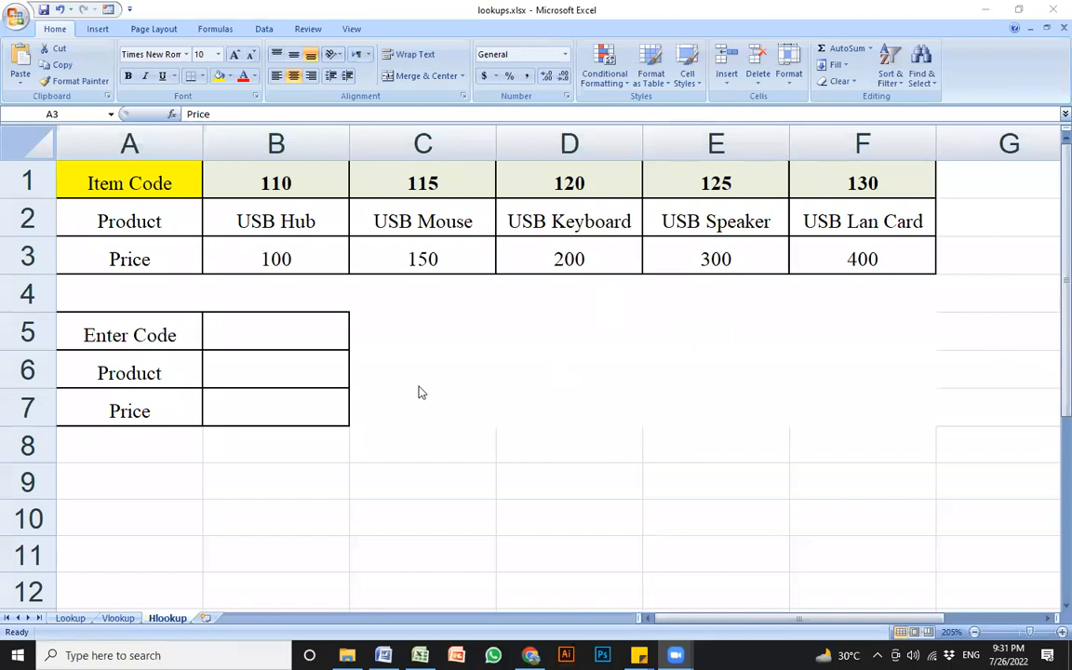
pyautogui.click(307, 340)
pyautogui.press('Return')
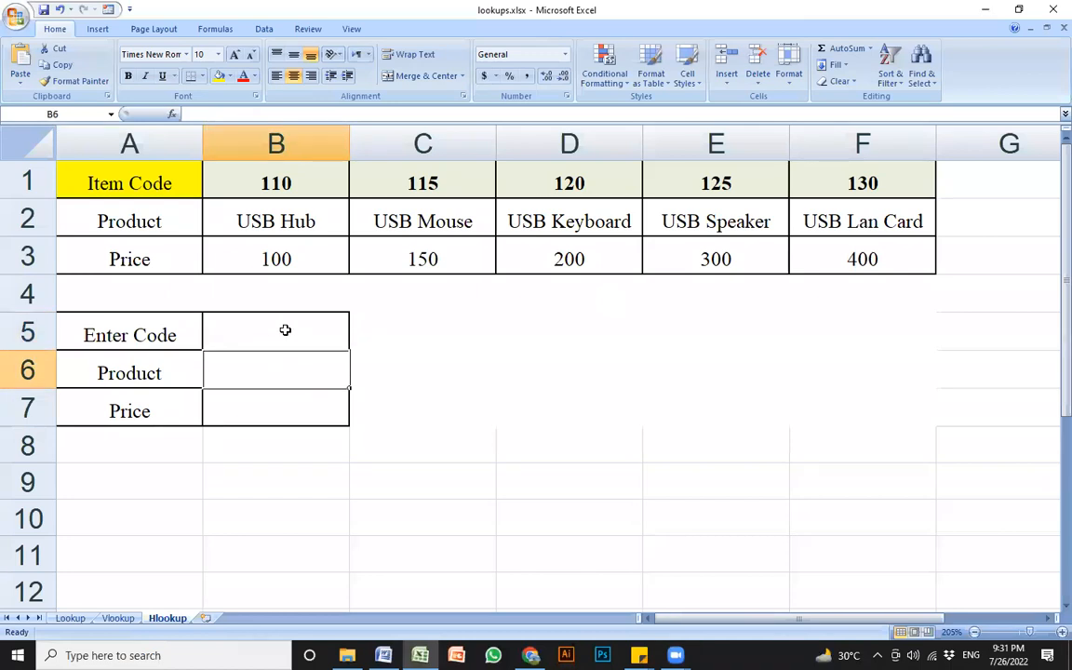
pyautogui.press('Up')
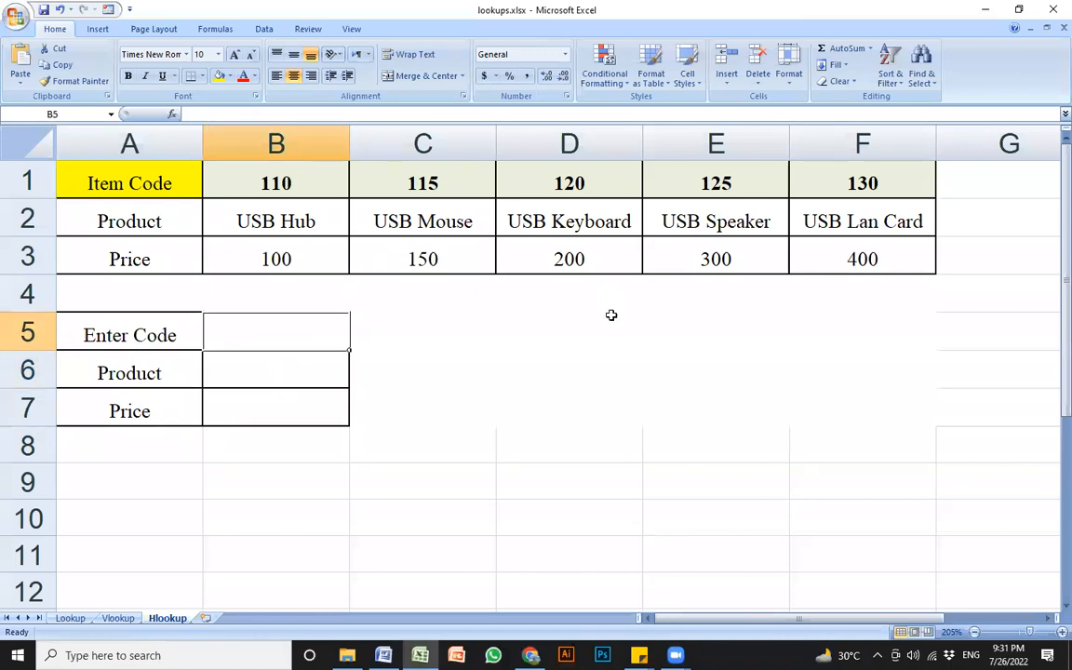
# - Start an HLOOKUP formula in the Product result cell B6 with B5 as the lookup value and A1:F3 as the table array
pyautogui.click(288, 371)
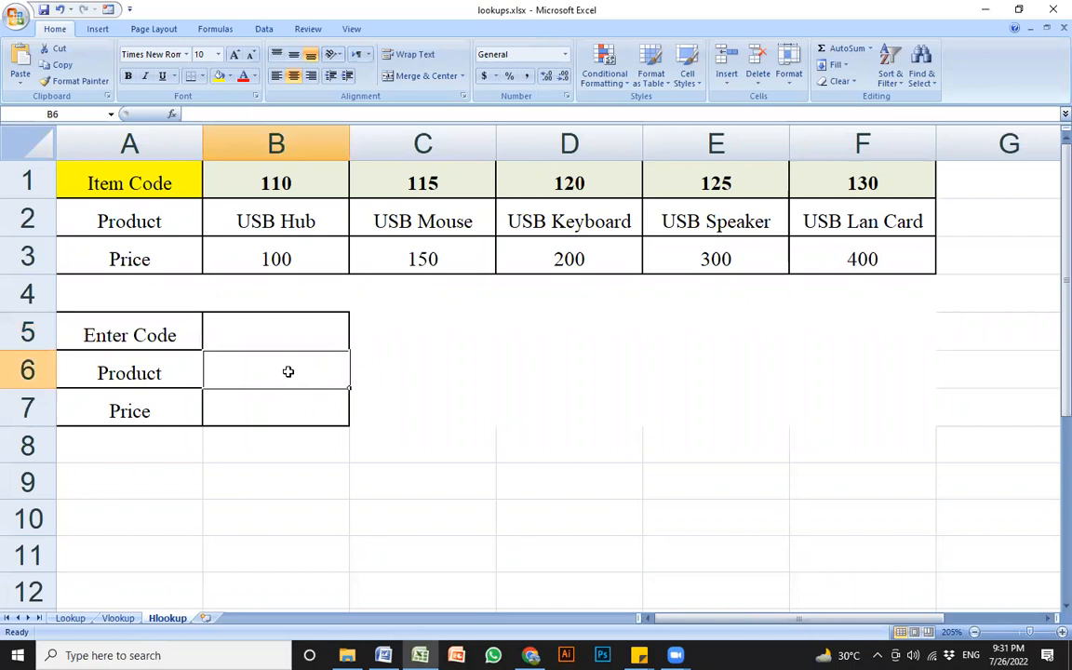
pyautogui.write('=hlookup(')
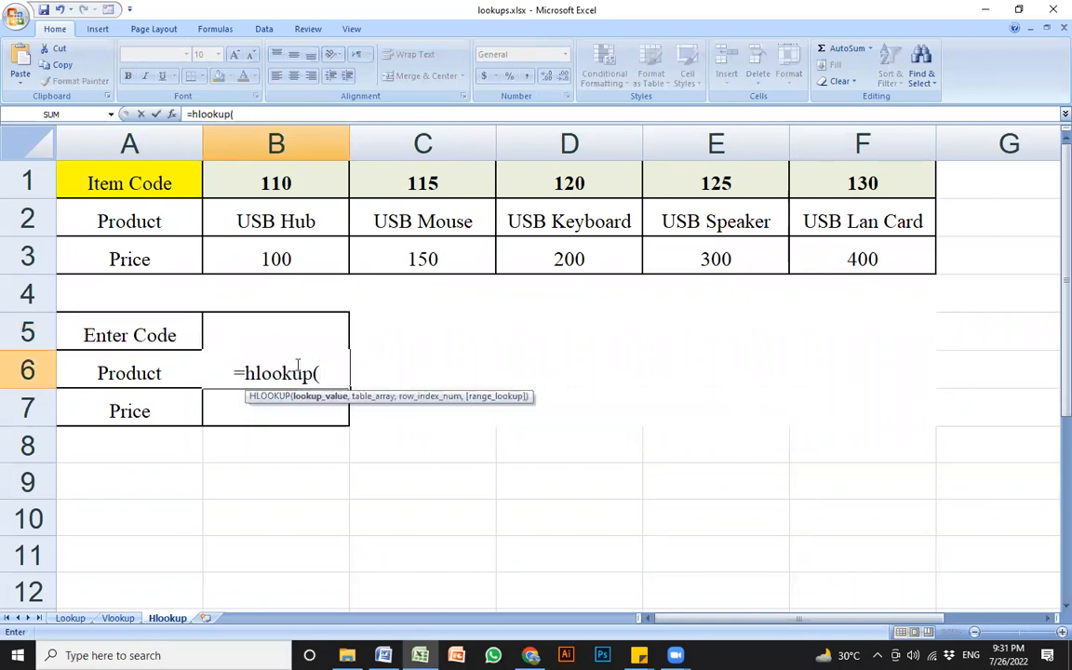
pyautogui.click(285, 333)
pyautogui.write(',')
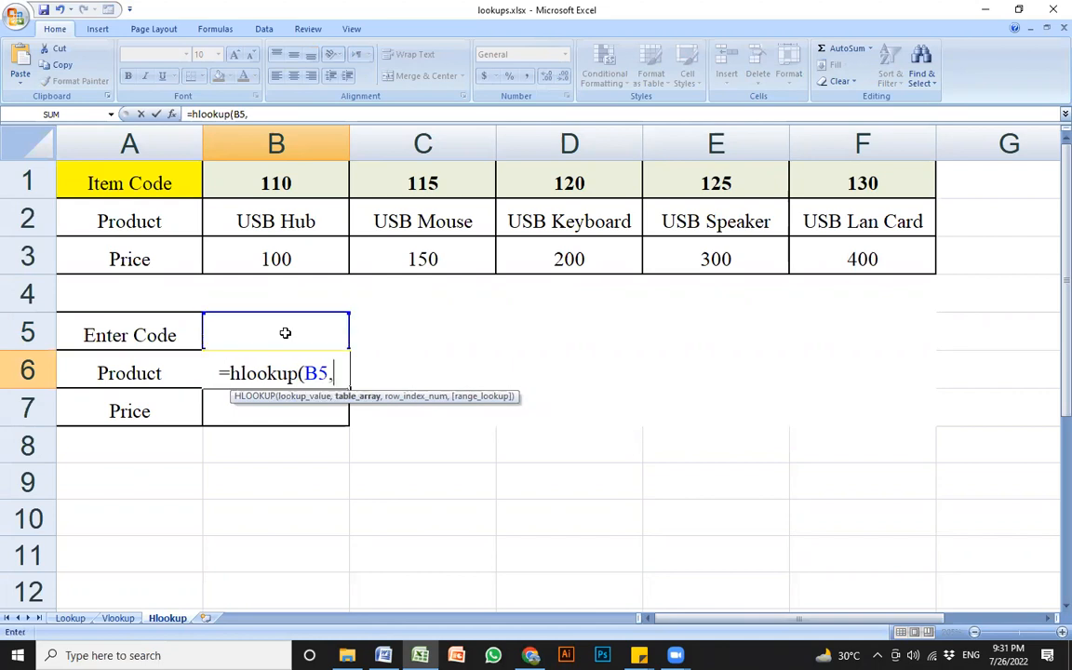
pyautogui.moveTo(114, 177); pyautogui.dragTo(863, 259)
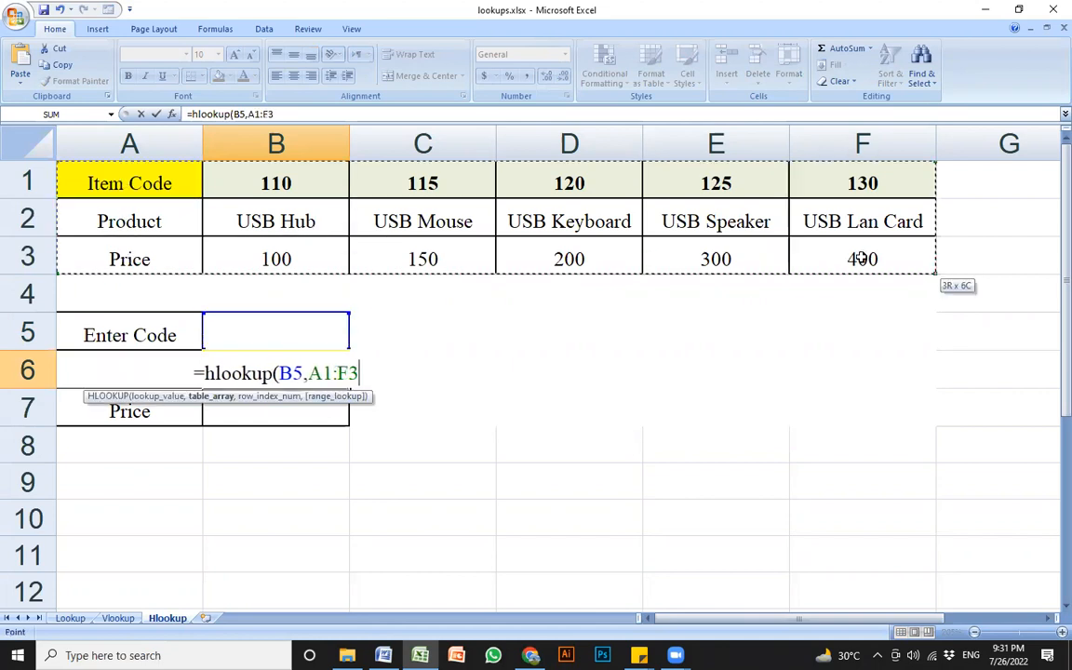
pyautogui.write(',')
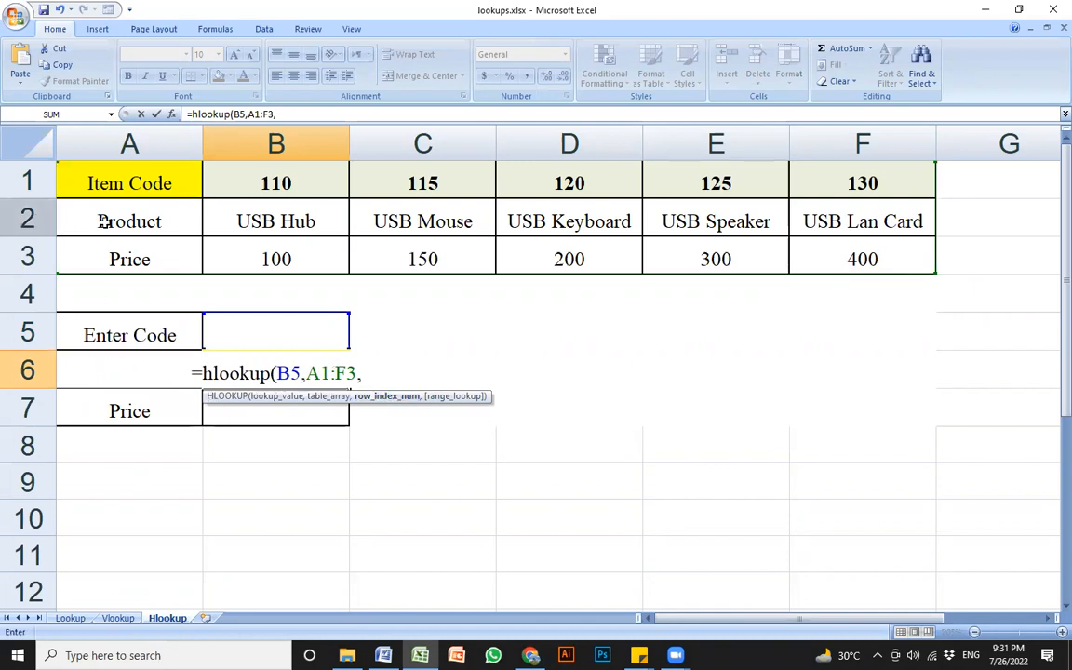
# - Complete the HLOOKUP formula in B6 with row index 2 and range lookup 0 for an exact match
pyautogui.click(23, 216)
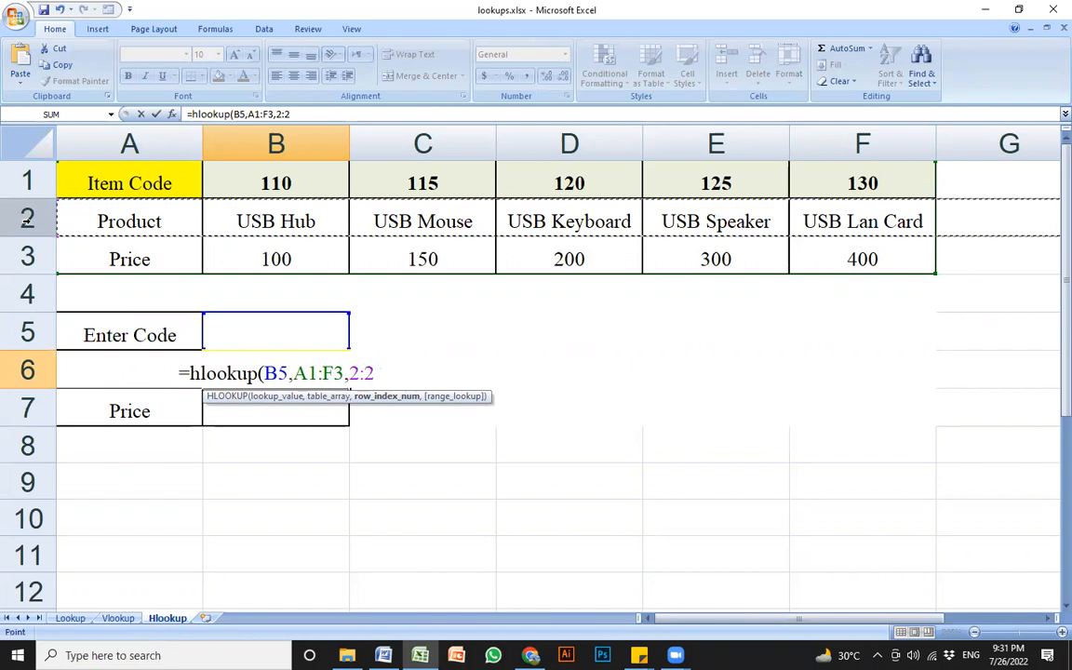
pyautogui.press('BackSpace')
pyautogui.press('BackSpace')
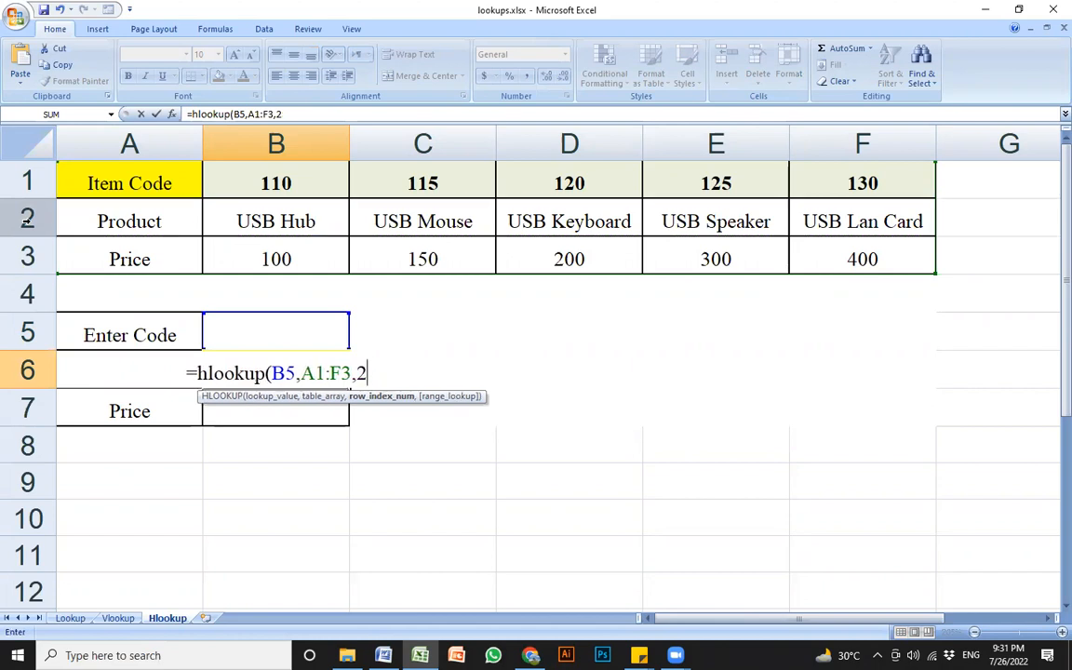
pyautogui.press('BackSpace')
pyautogui.write('2,0')
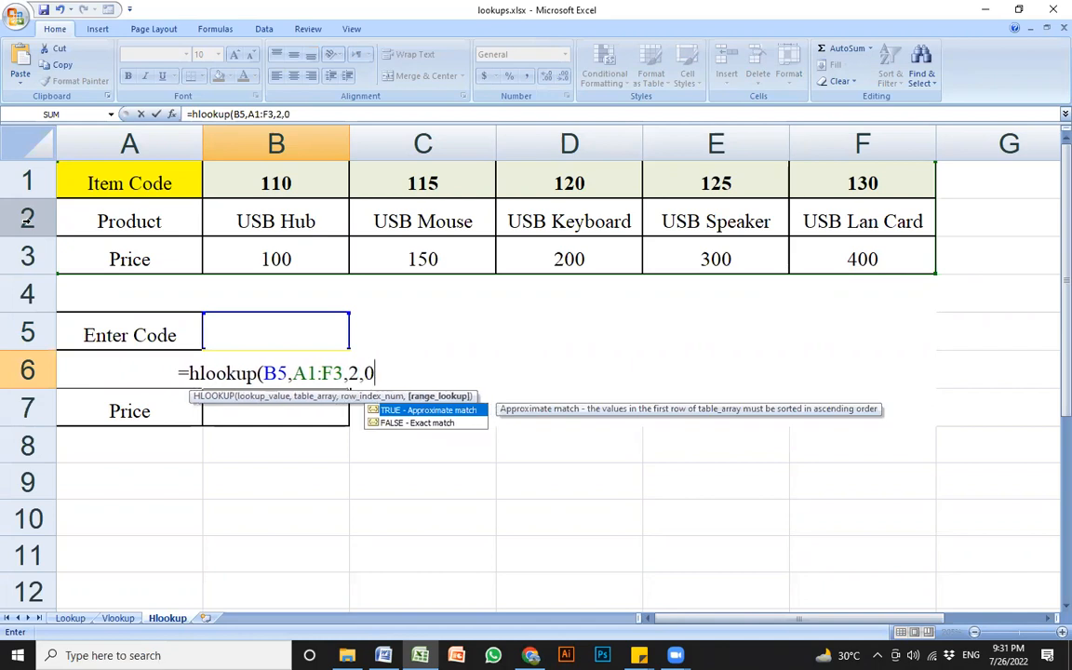
pyautogui.write(')')
pyautogui.press('Return')
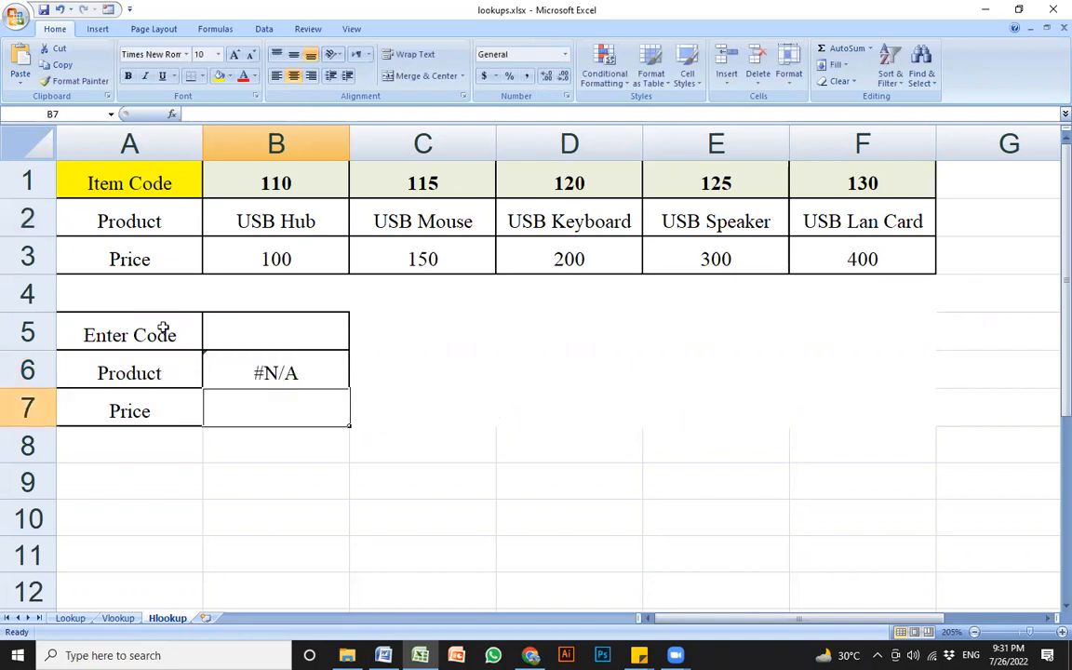
pyautogui.click(232, 284)
pyautogui.write('100')
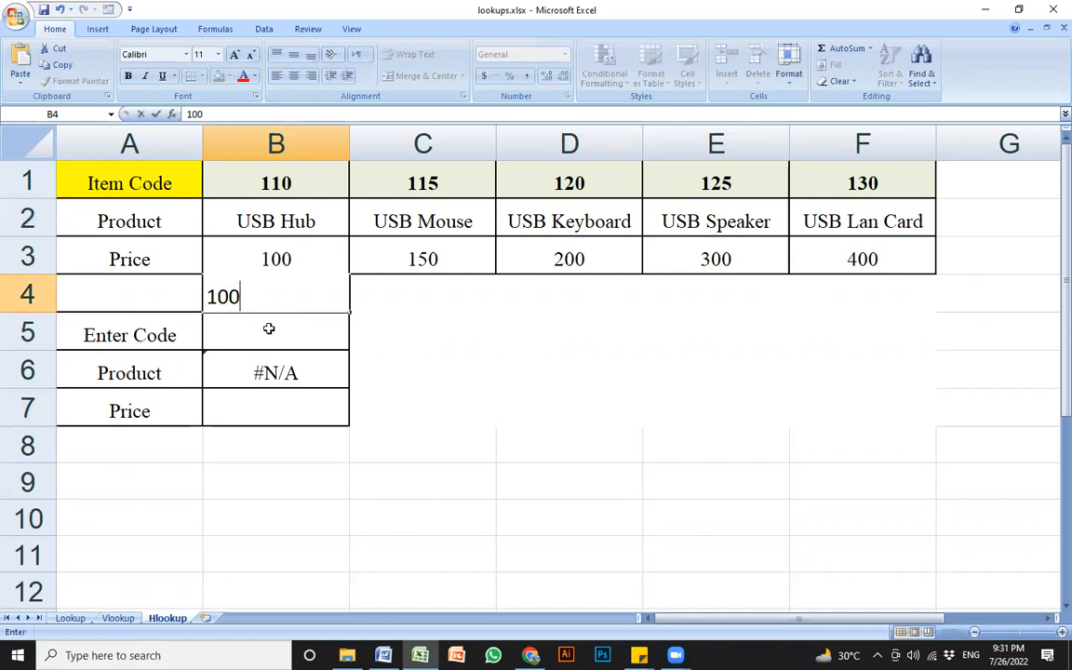
pyautogui.press('Return')
pyautogui.hotkey('ctrl', 'z')
# - Try item code 100 in the Enter Code cell B5
pyautogui.click(286, 335)
pyautogui.write('100')
pyautogui.press('Return')
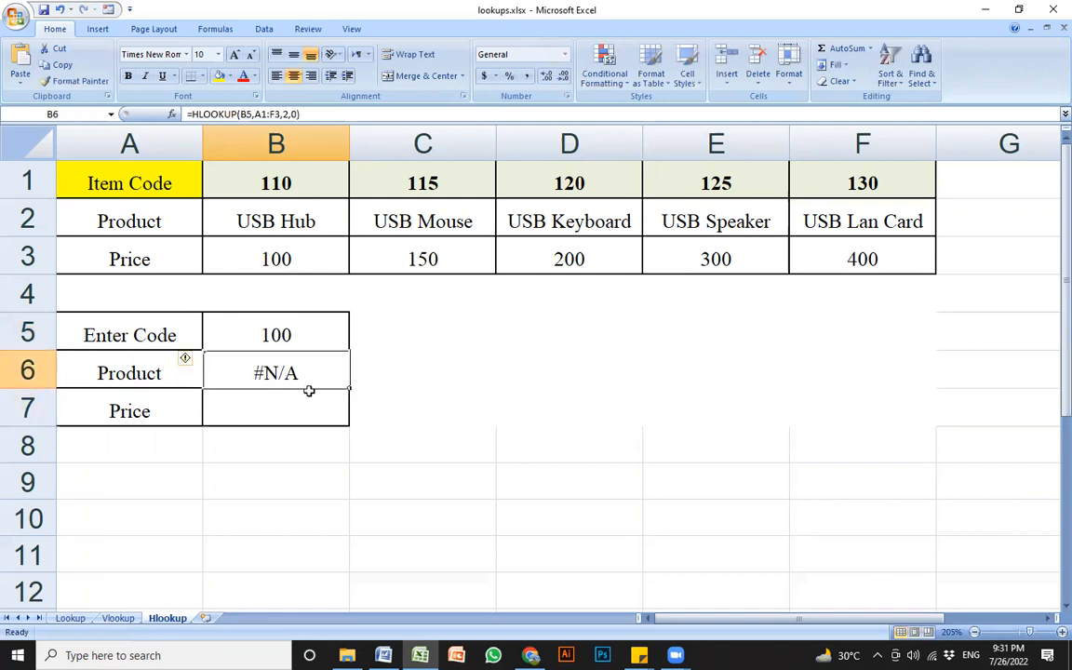
# - Test the Product lookup by entering item code 110 in B5 and replacing it with 130
pyautogui.click(304, 333)
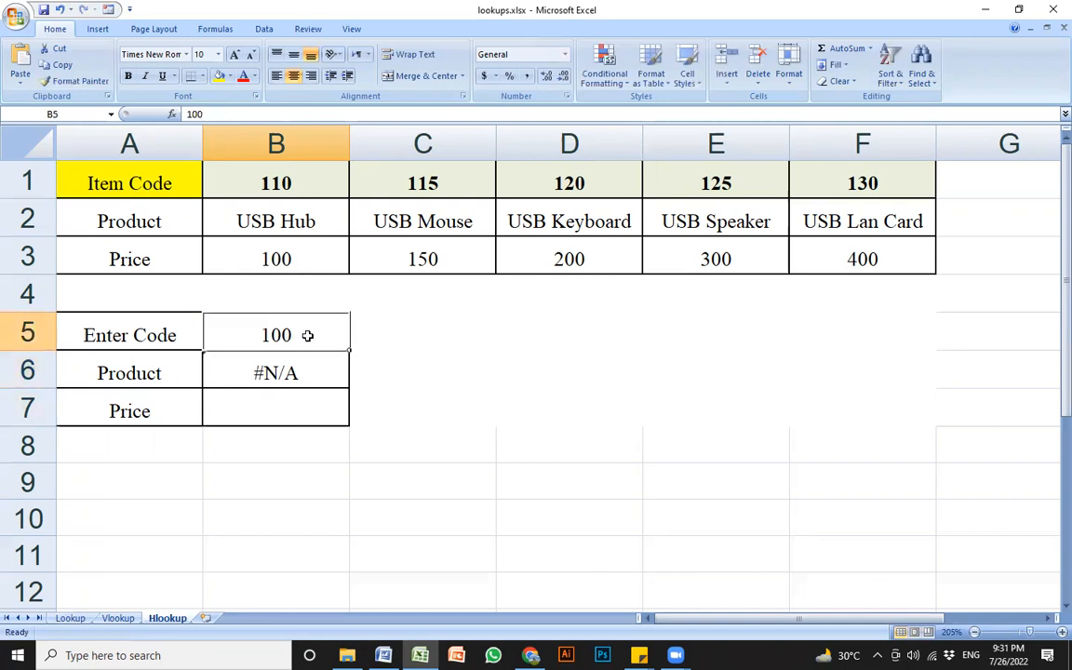
pyautogui.click(247, 179)
pyautogui.click(297, 332)
pyautogui.write('110')
pyautogui.press('Return')
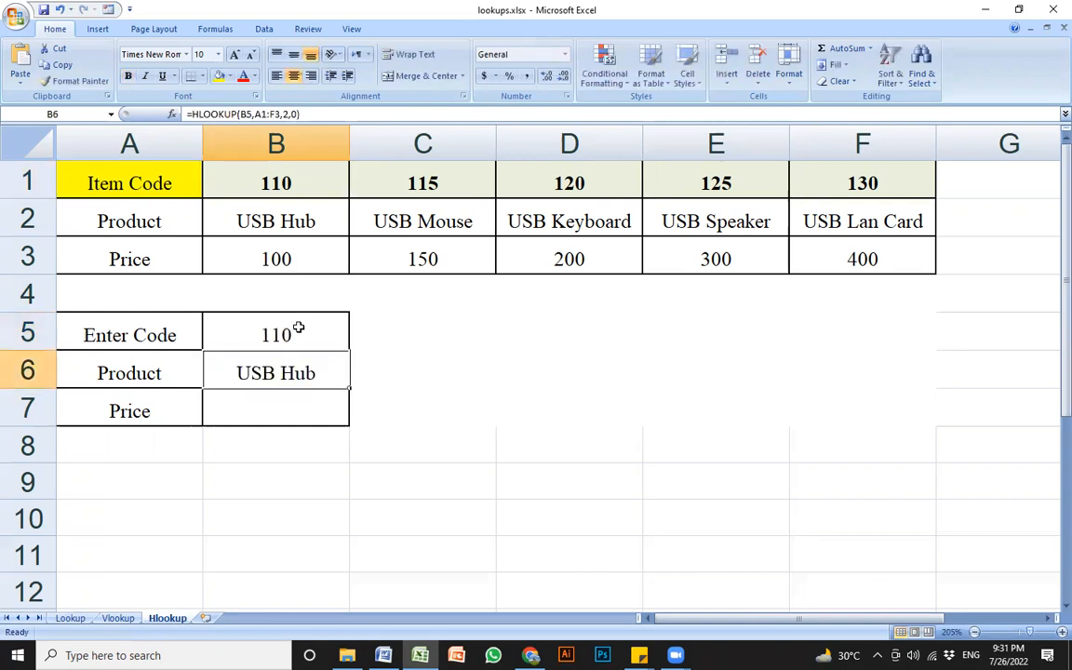
pyautogui.click(303, 418)
pyautogui.click(310, 335)
pyautogui.write('130')
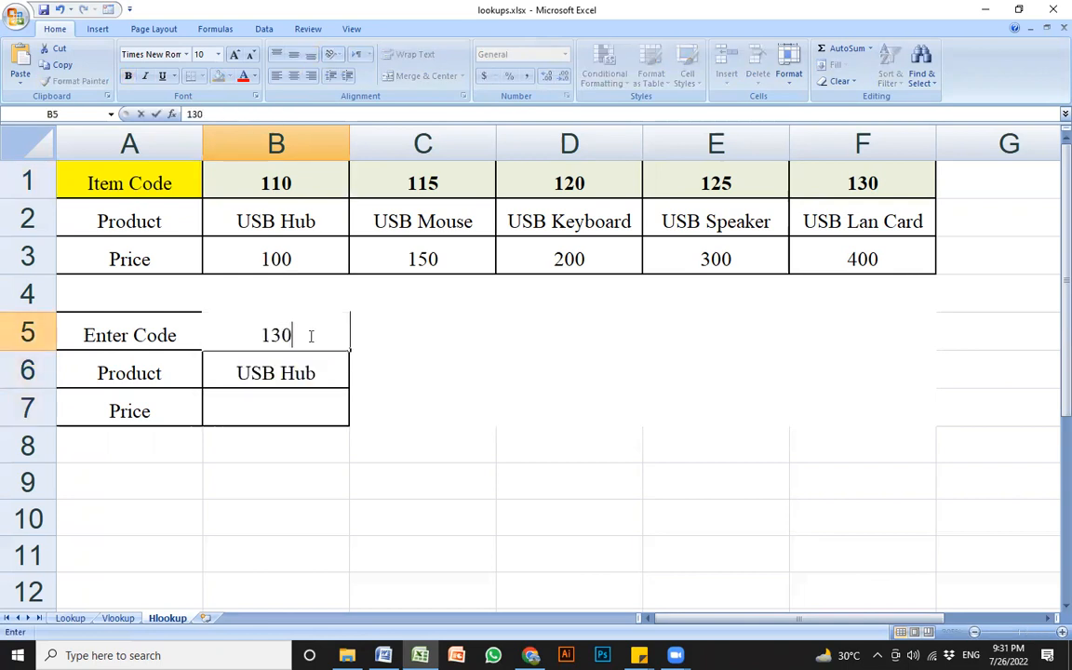
pyautogui.press('Return')
# - Start an HLOOKUP formula in the Price result cell B7 with B5 as the lookup value and A1:F3 as the table array
pyautogui.click(288, 411)
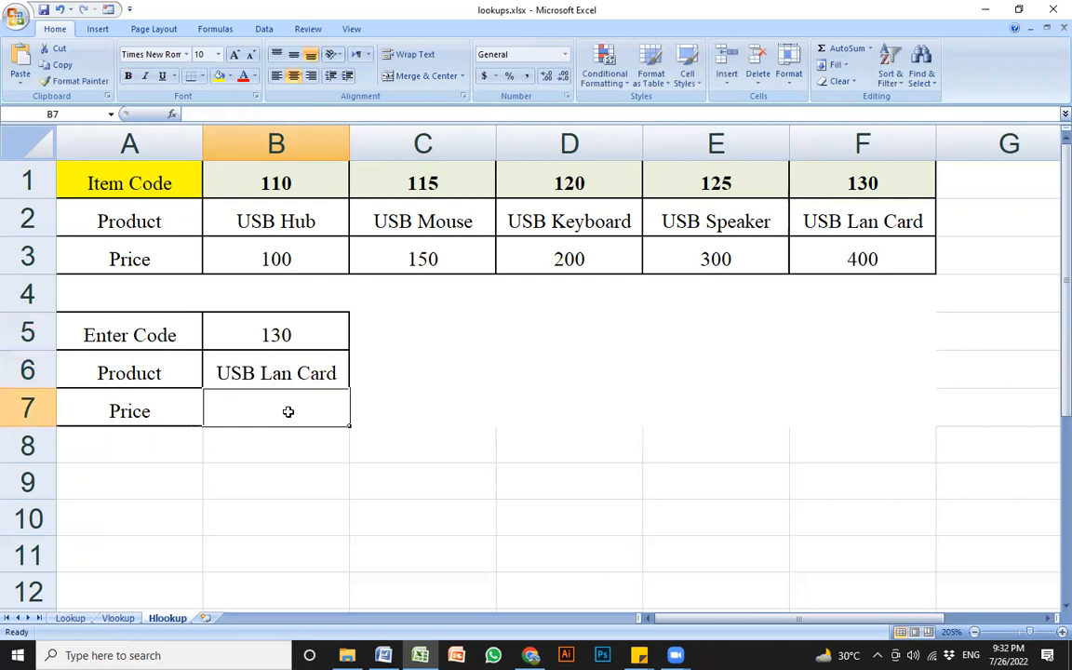
pyautogui.write('=')
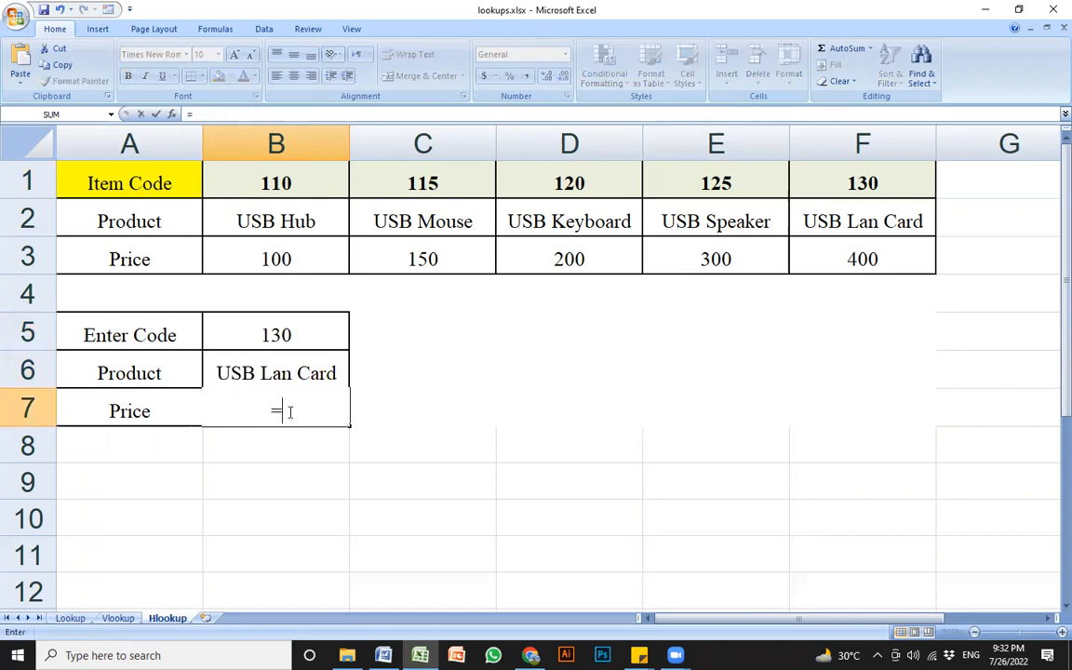
pyautogui.write('hlooku')
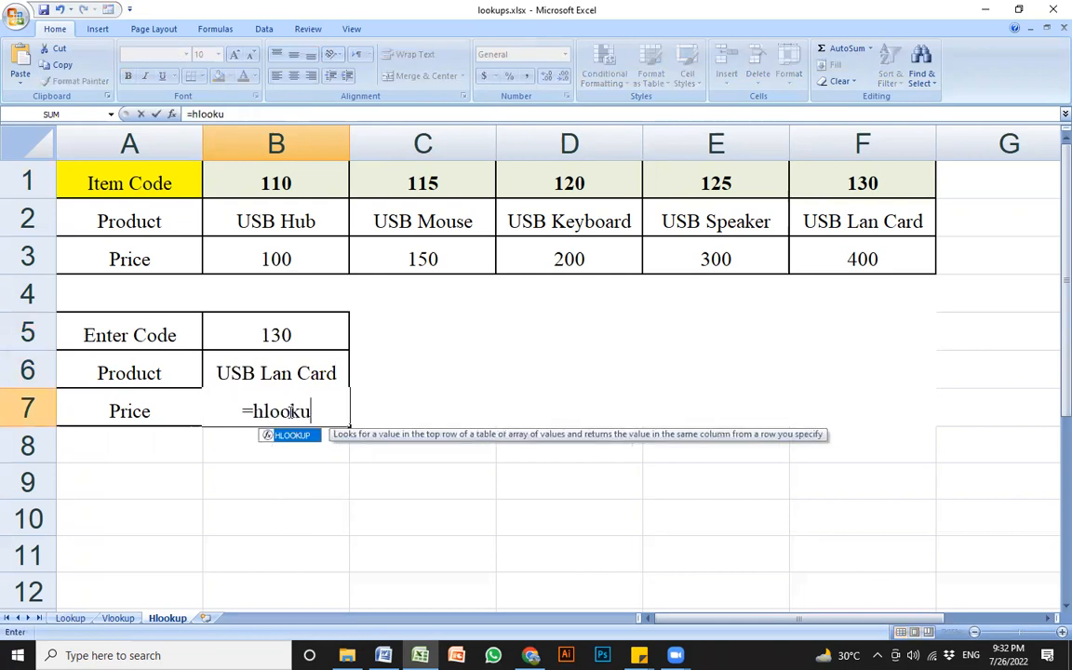
pyautogui.write('p(')
pyautogui.click(307, 322)
pyautogui.write(',')
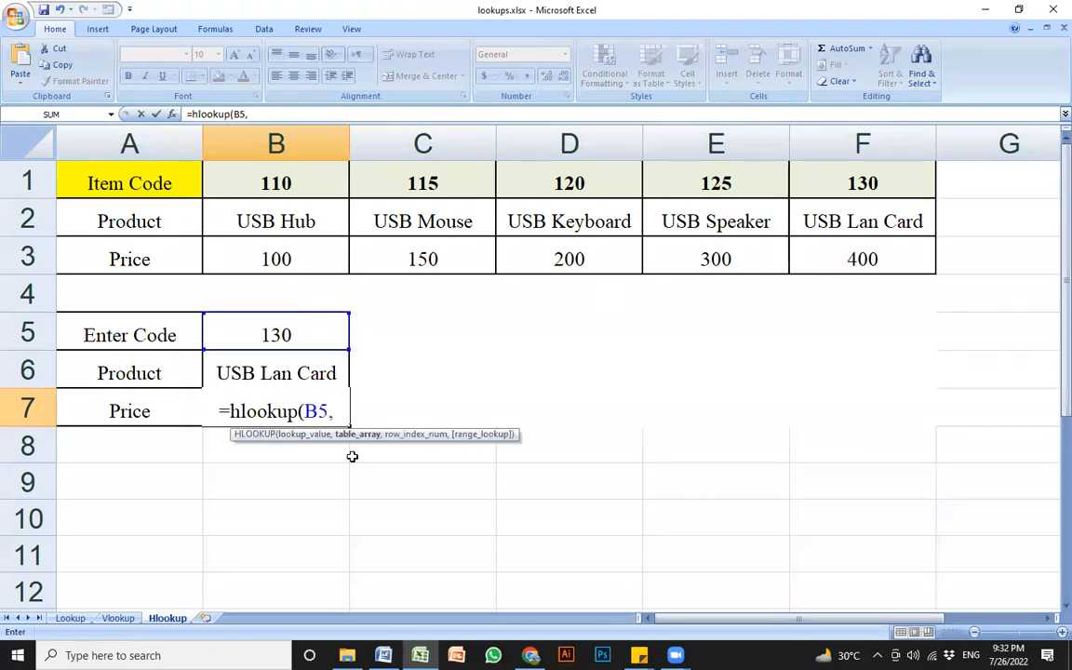
pyautogui.moveTo(132, 162); pyautogui.dragTo(822, 248)
# - Complete the HLOOKUP formula in B7 with row index 3 and range lookup 0 for an exact match
pyautogui.write(',3')
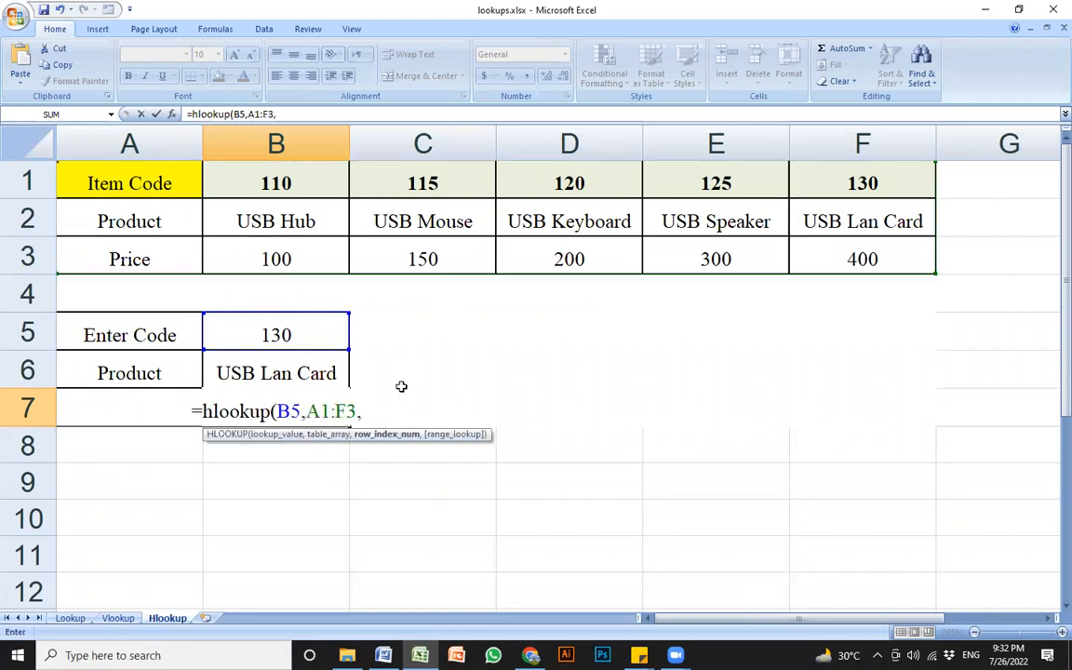
pyautogui.write(',')
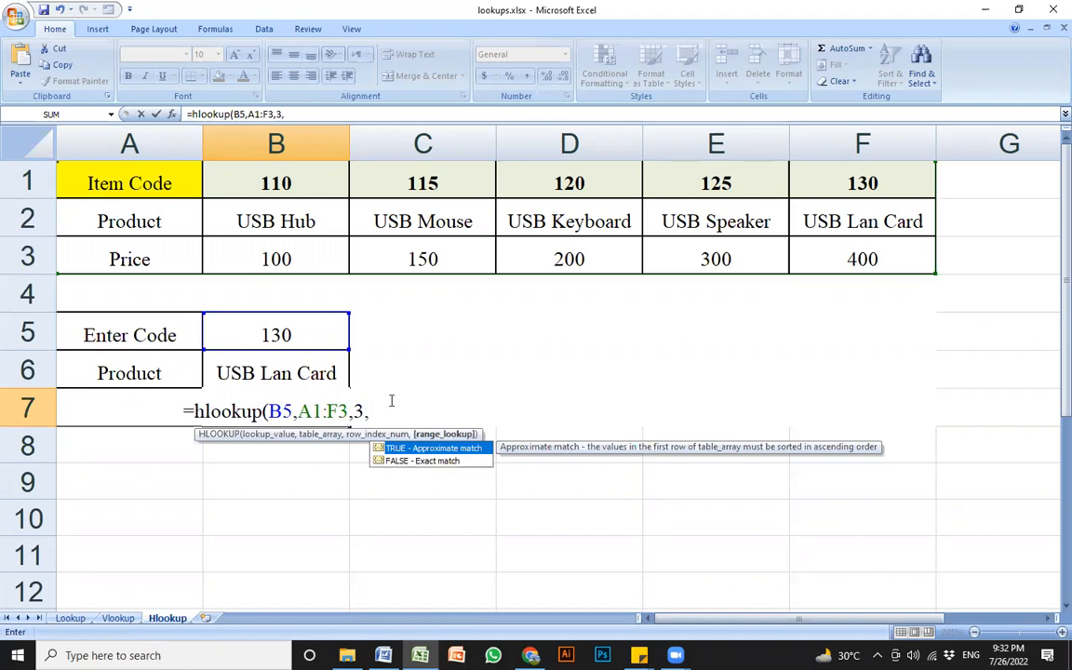
pyautogui.write('0)')
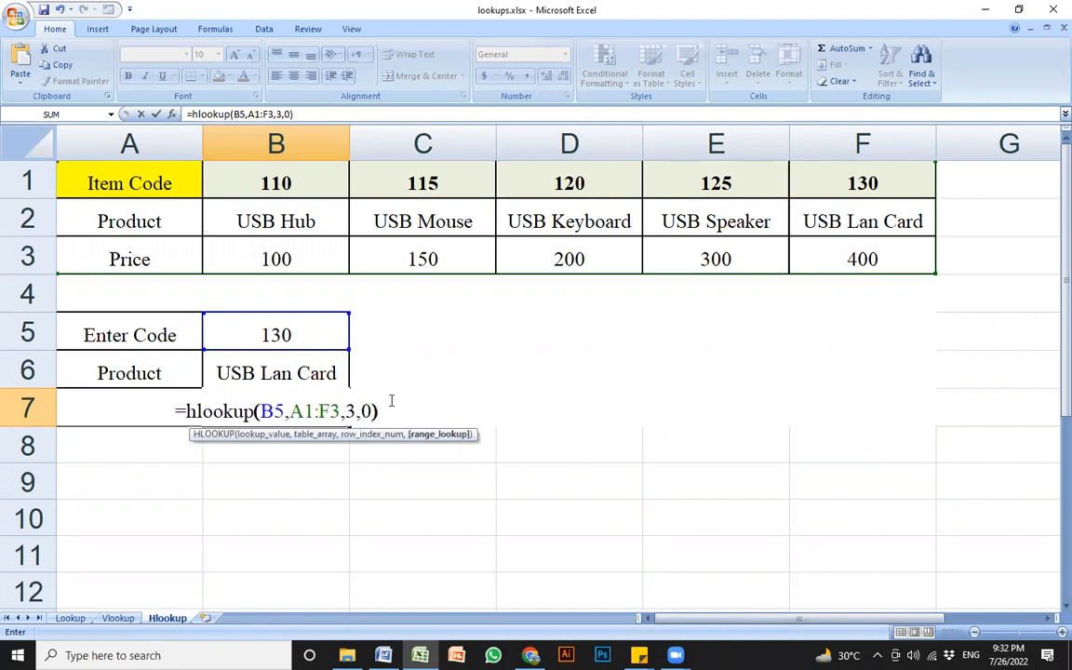
pyautogui.press('Return')
# - Change the item code in B5 to 120 and check the Product and Price results
pyautogui.click(299, 332)
pyautogui.click(303, 479)
pyautogui.click(316, 323)
pyautogui.write('120')
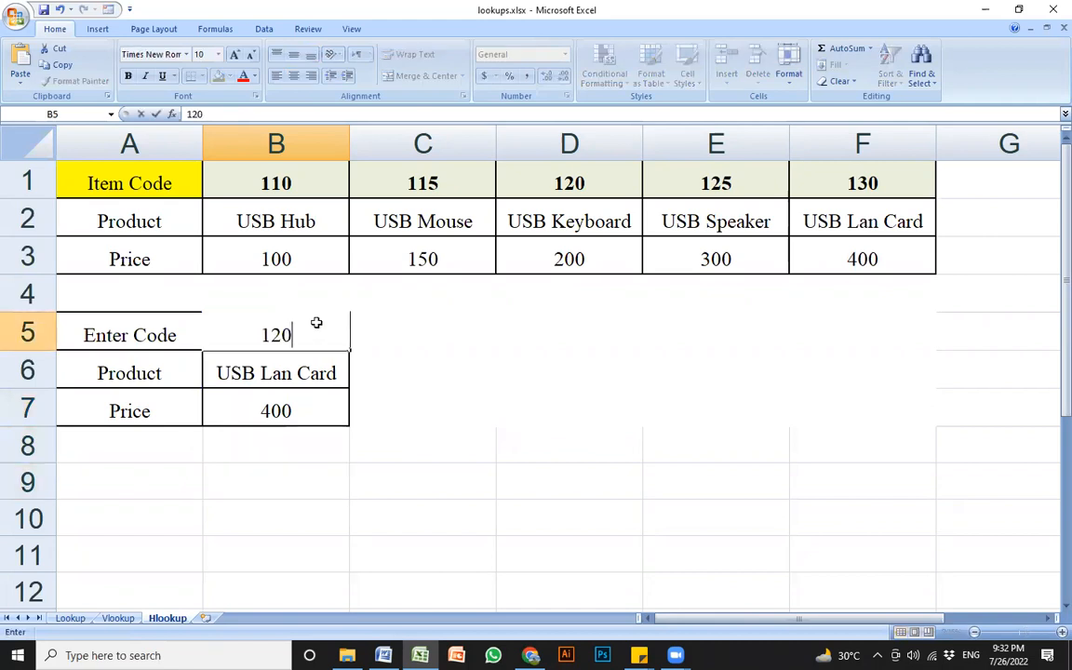
pyautogui.press('Return')
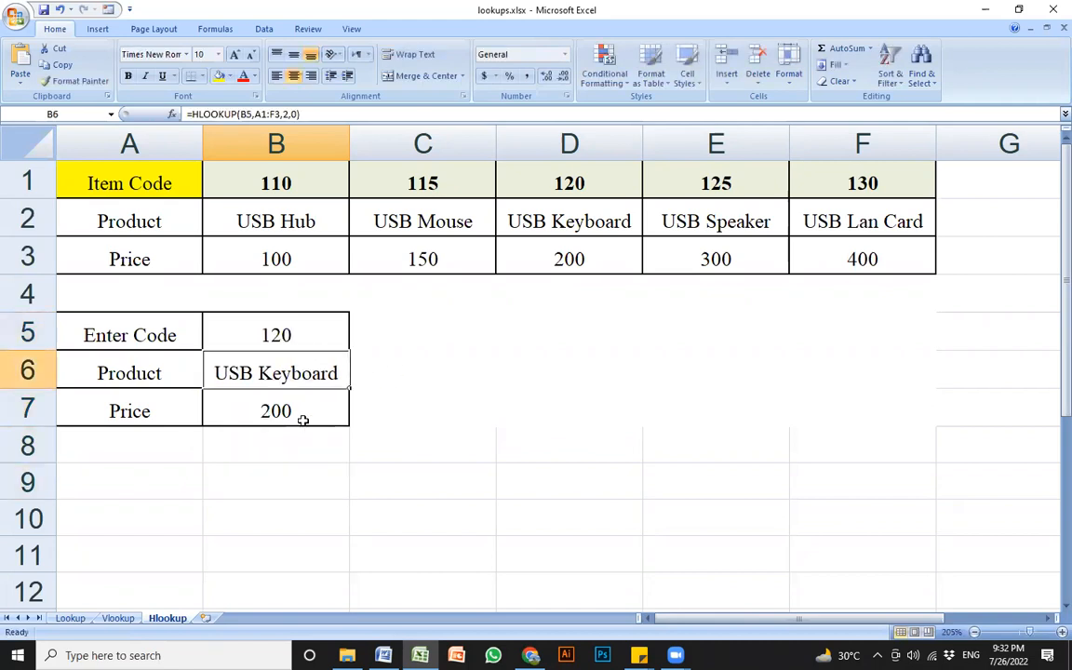
pyautogui.press('Return')
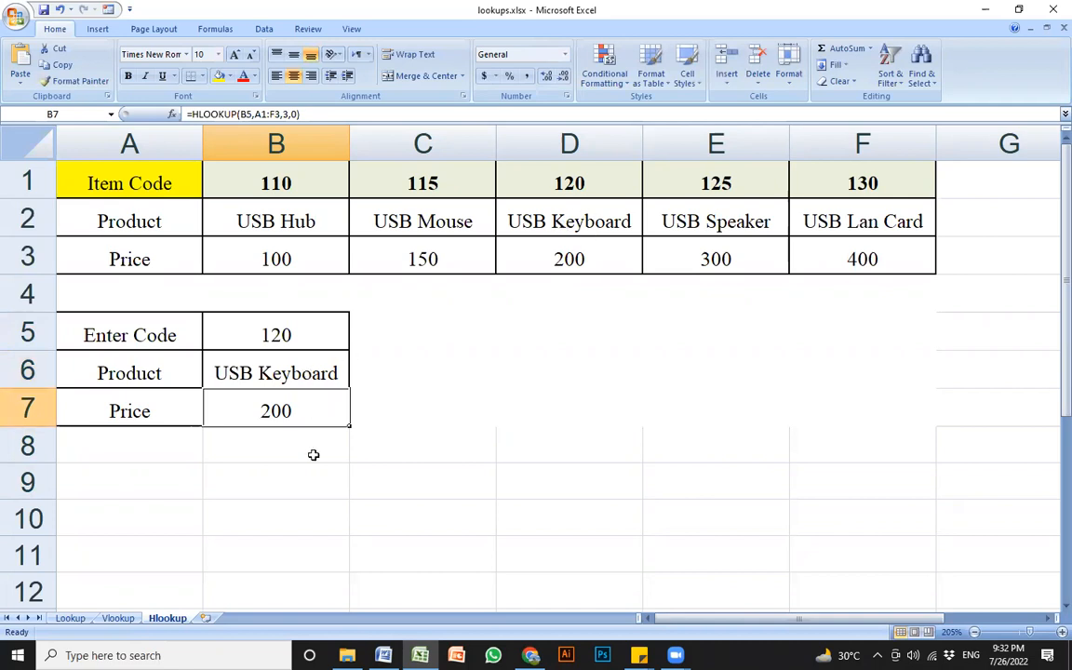
pyautogui.click(286, 337)
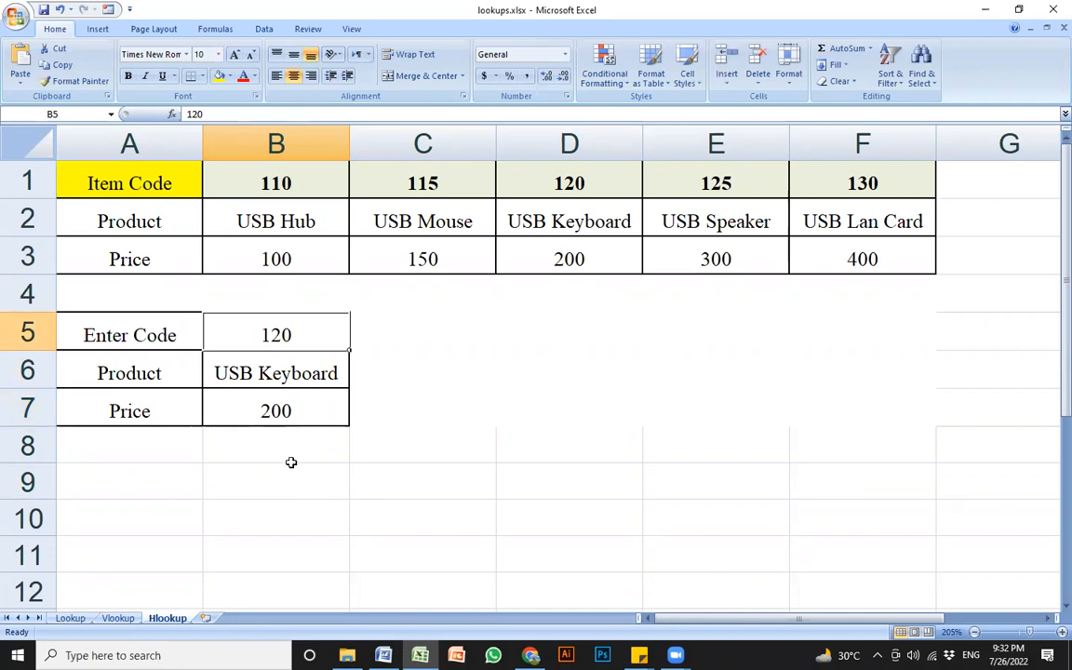
pyautogui.click(118, 617)
pyautogui.click(73, 618)
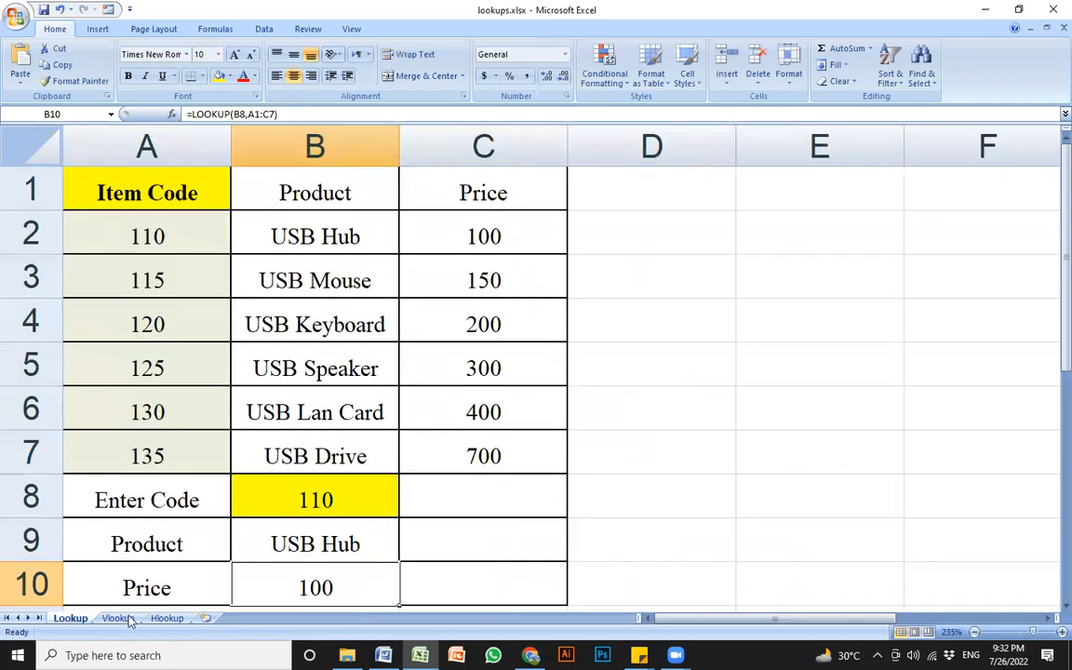
pyautogui.click(118, 618)
pyautogui.click(167, 617)
pyautogui.click(383, 249)
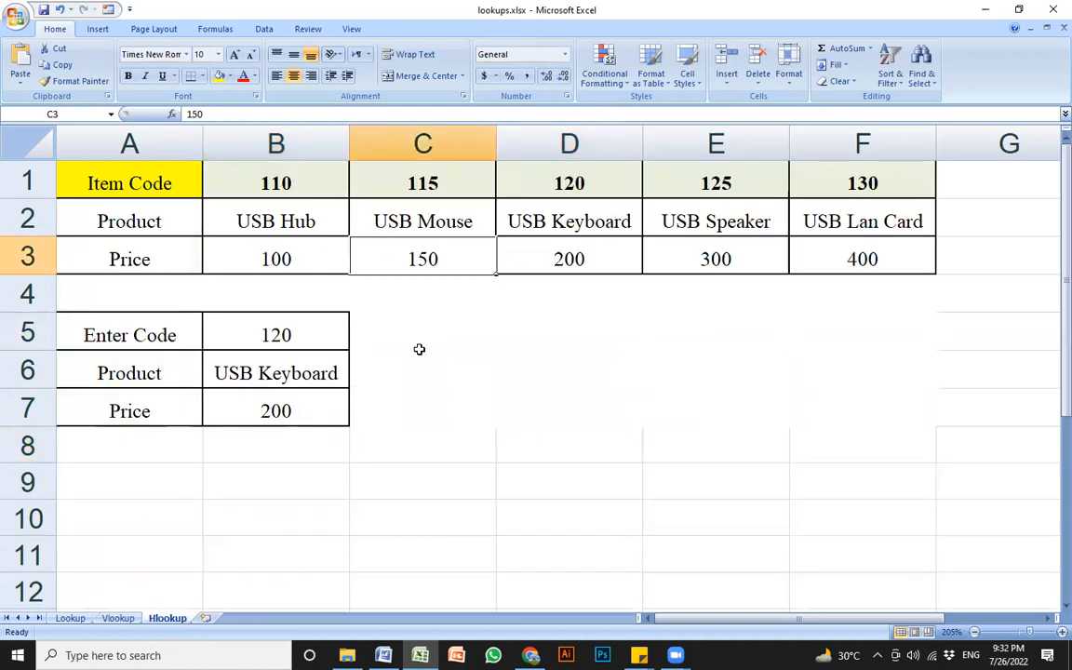
pyautogui.click(420, 342)
pyautogui.click(510, 377)
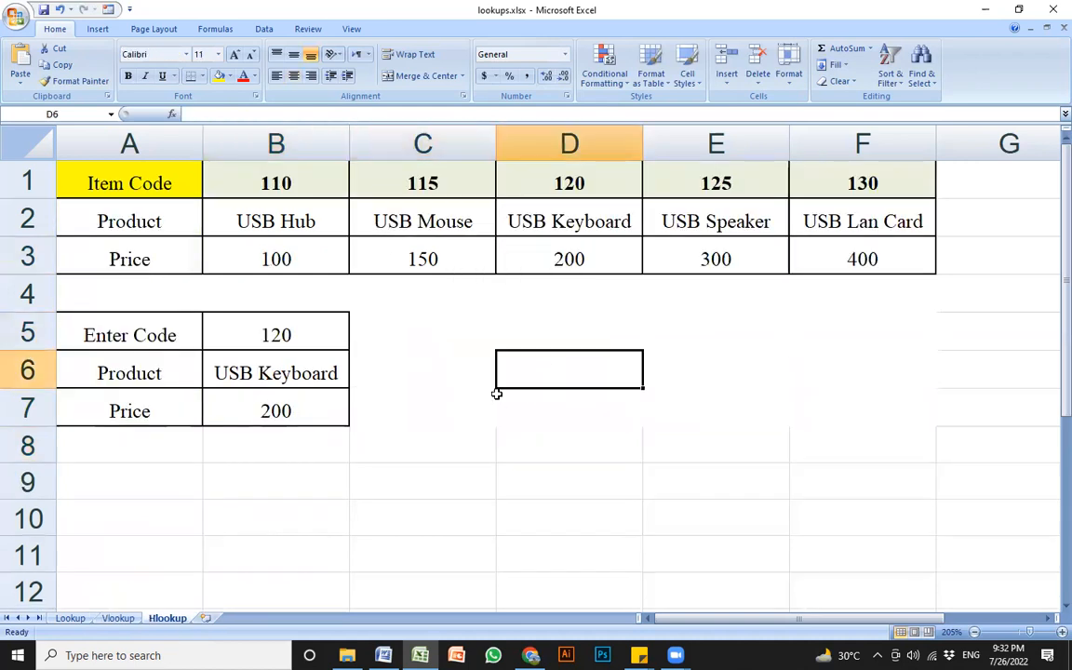
pyautogui.click(453, 345)
pyautogui.click(524, 344)
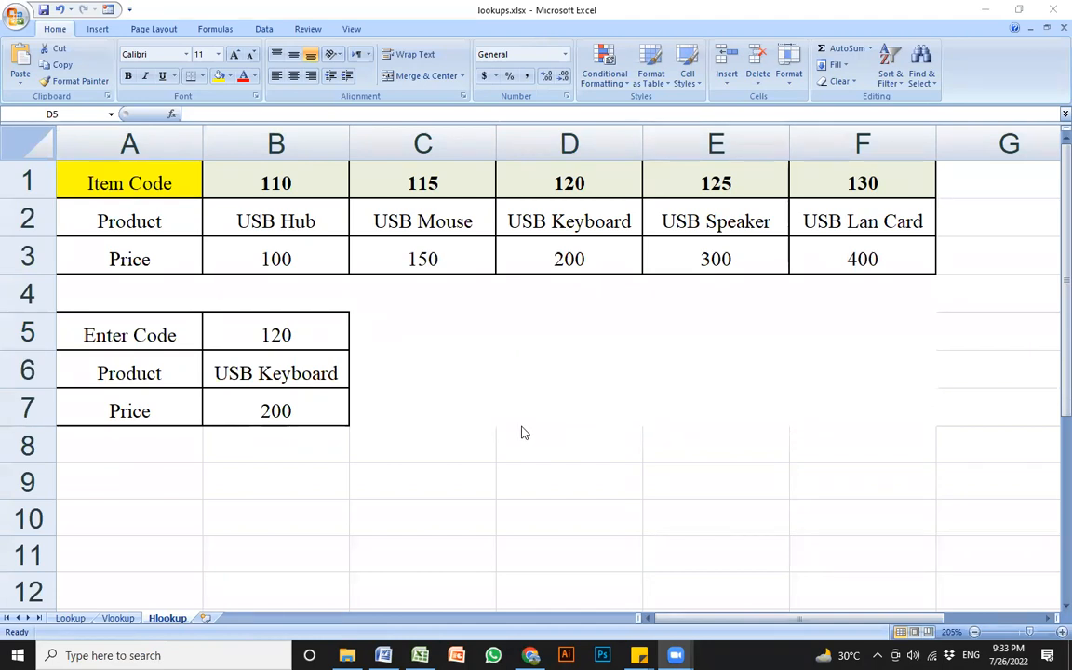
pyautogui.click(499, 361)
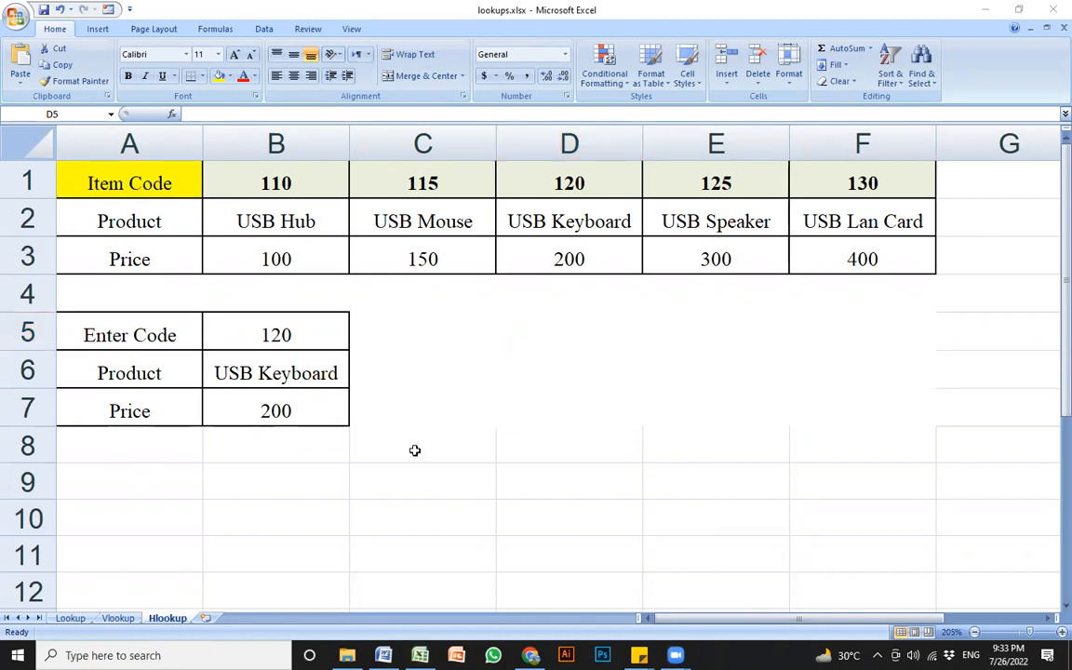
# - Clear the entered code and the Product, Price and Company results in B8:B11 on the Vlookup sheet
pyautogui.click(119, 617)
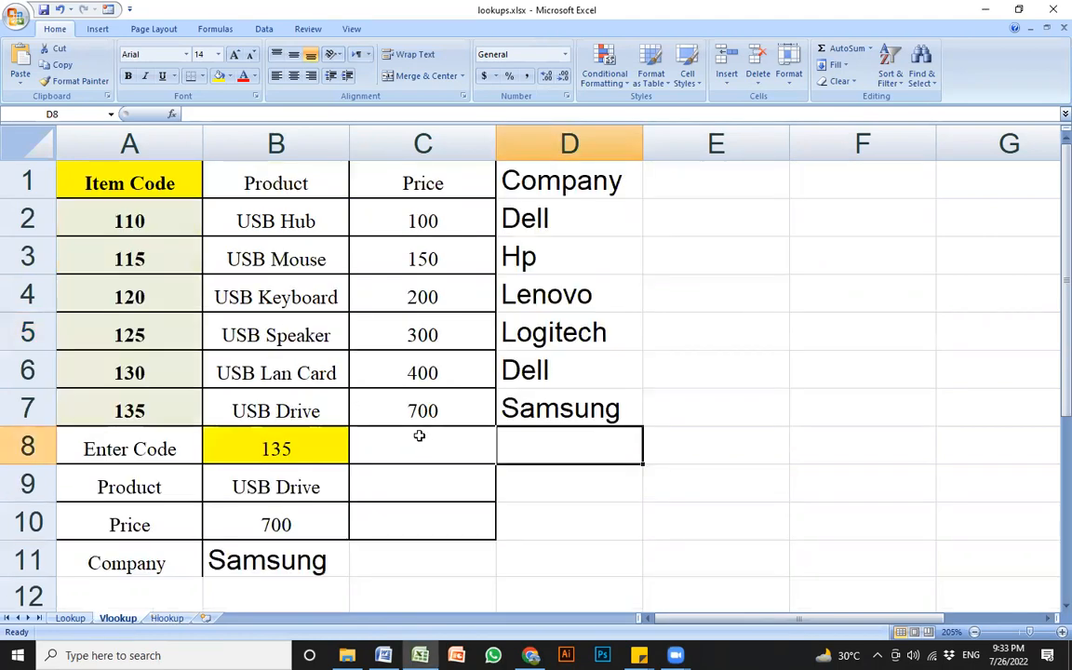
pyautogui.moveTo(302, 464); pyautogui.dragTo(303, 564)
pyautogui.press('Delete')
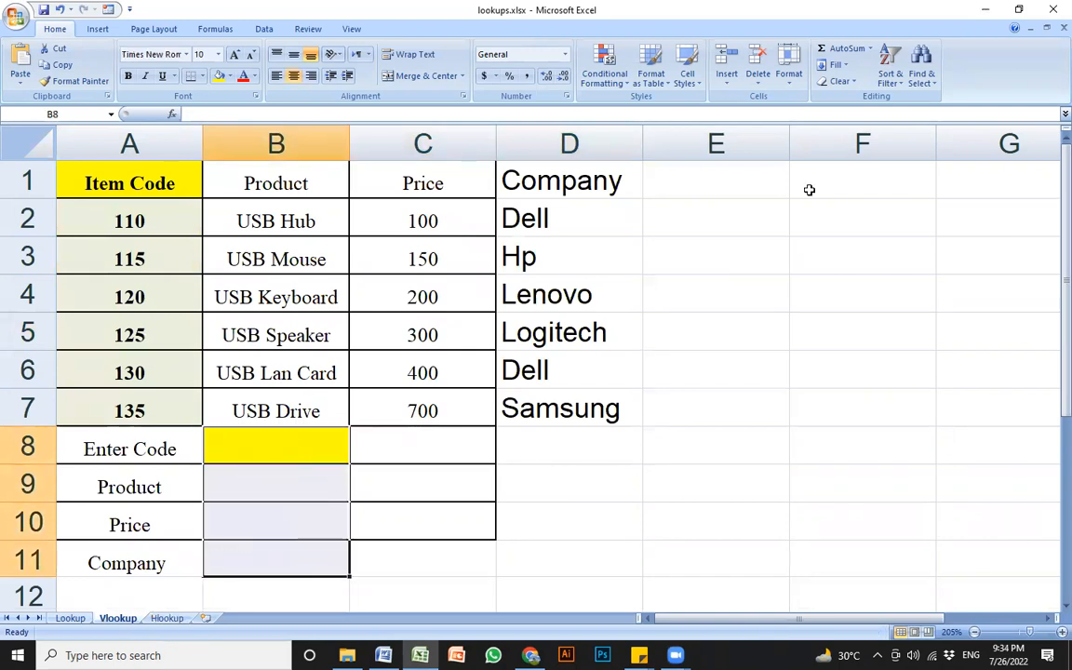
pyautogui.click(260, 448)
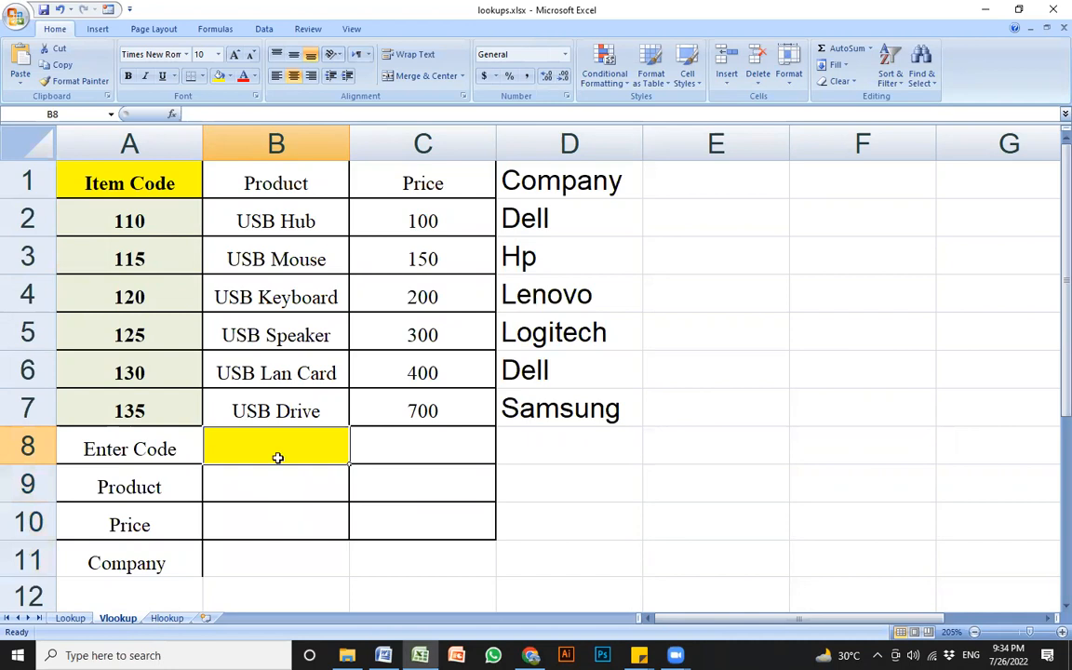
pyautogui.click(276, 490)
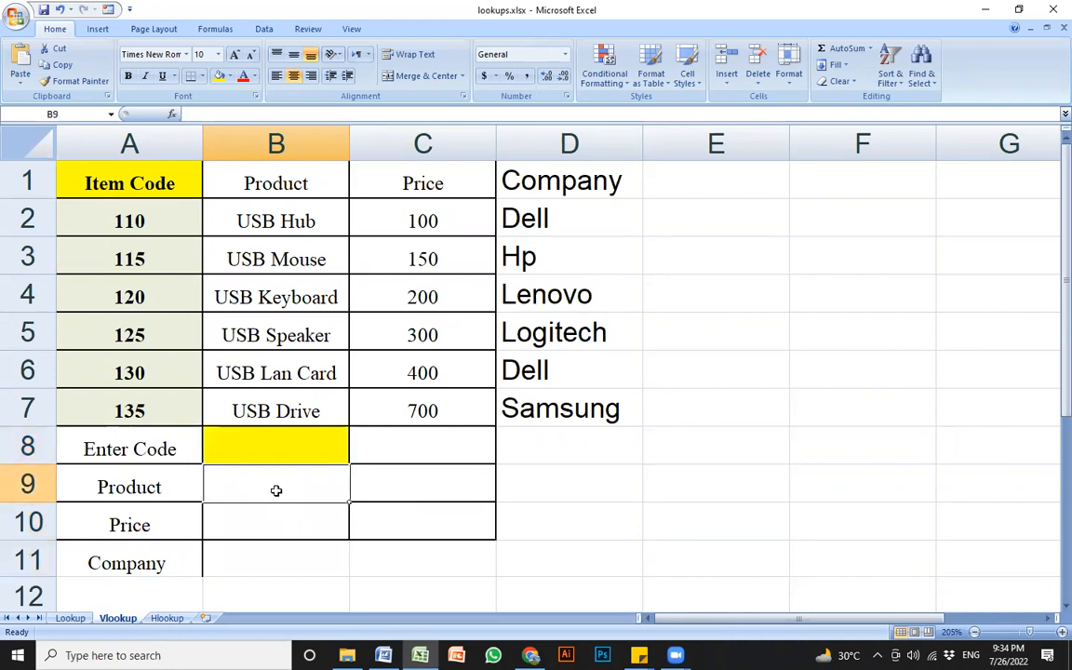
pyautogui.click(251, 532)
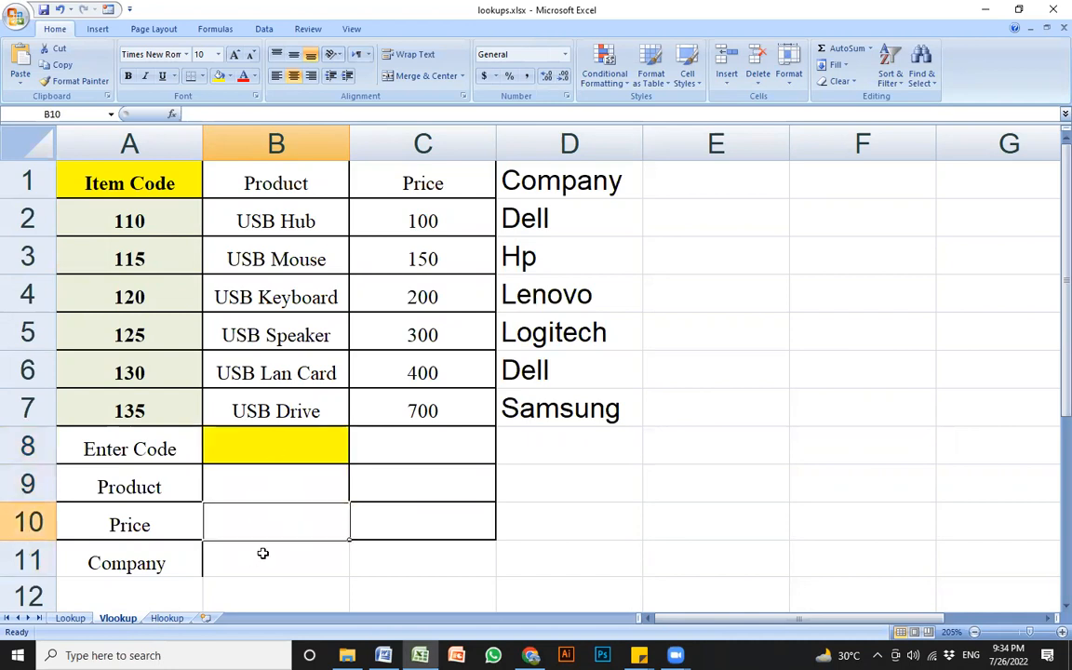
pyautogui.click(270, 451)
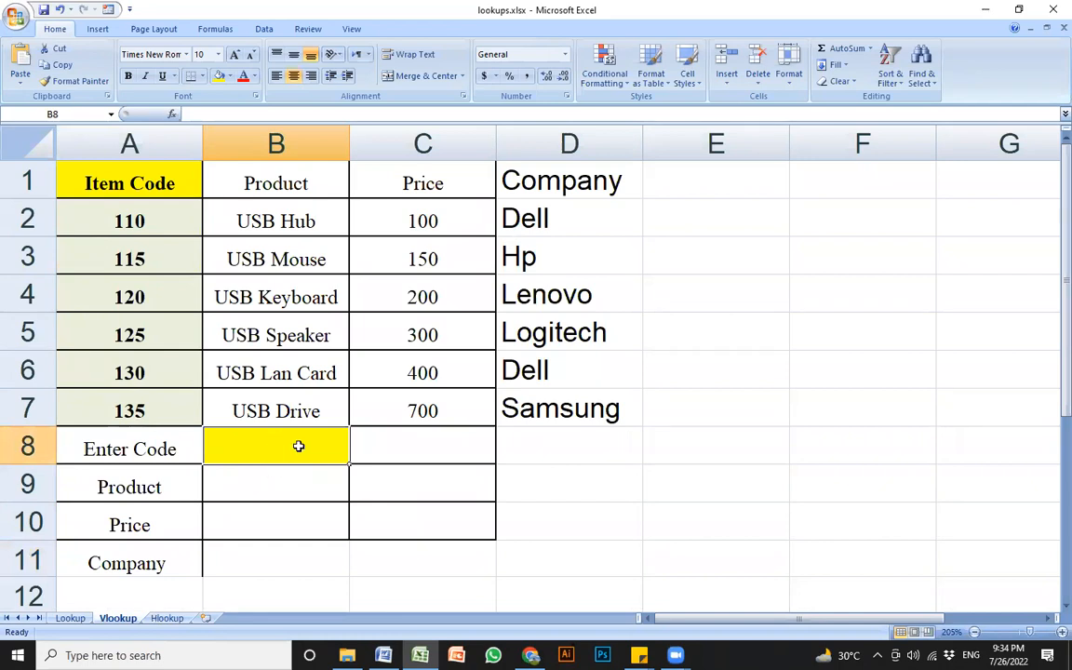
# - Start a VLOOKUP formula in the Product result cell B9 with B8 as the lookup value and A1:D7 as the table array
pyautogui.click(310, 480)
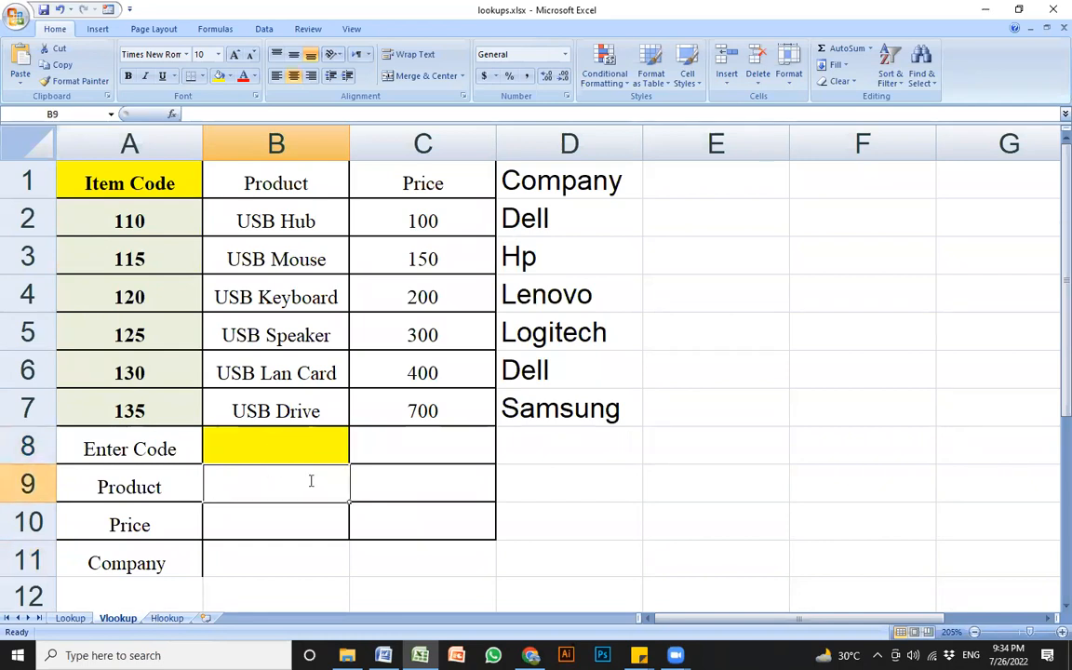
pyautogui.write('=')
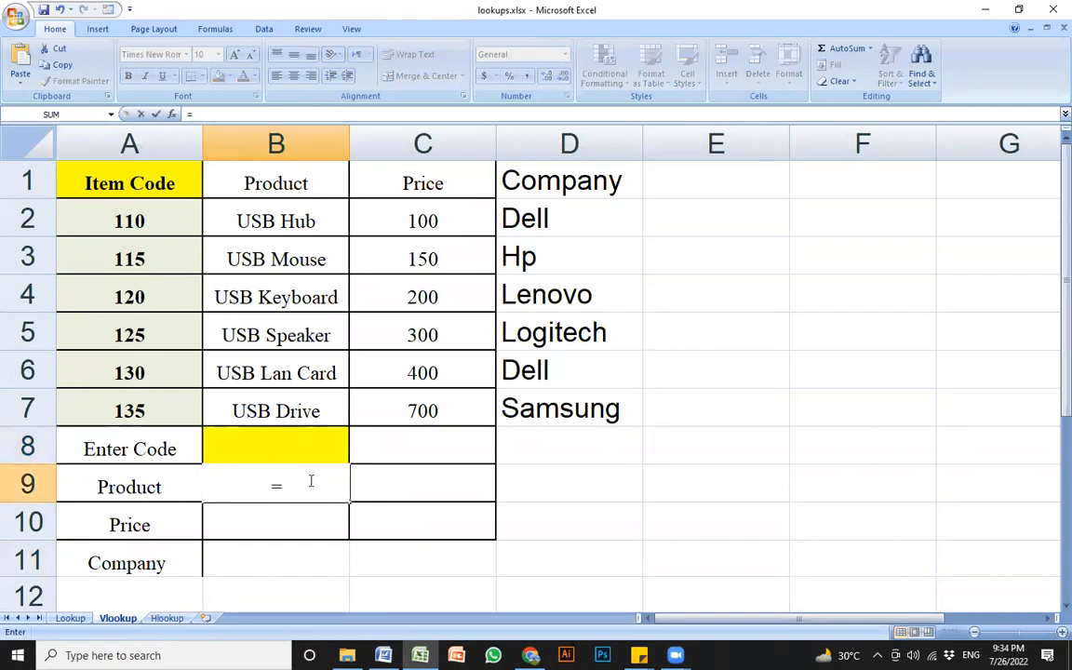
pyautogui.write('vlookup')
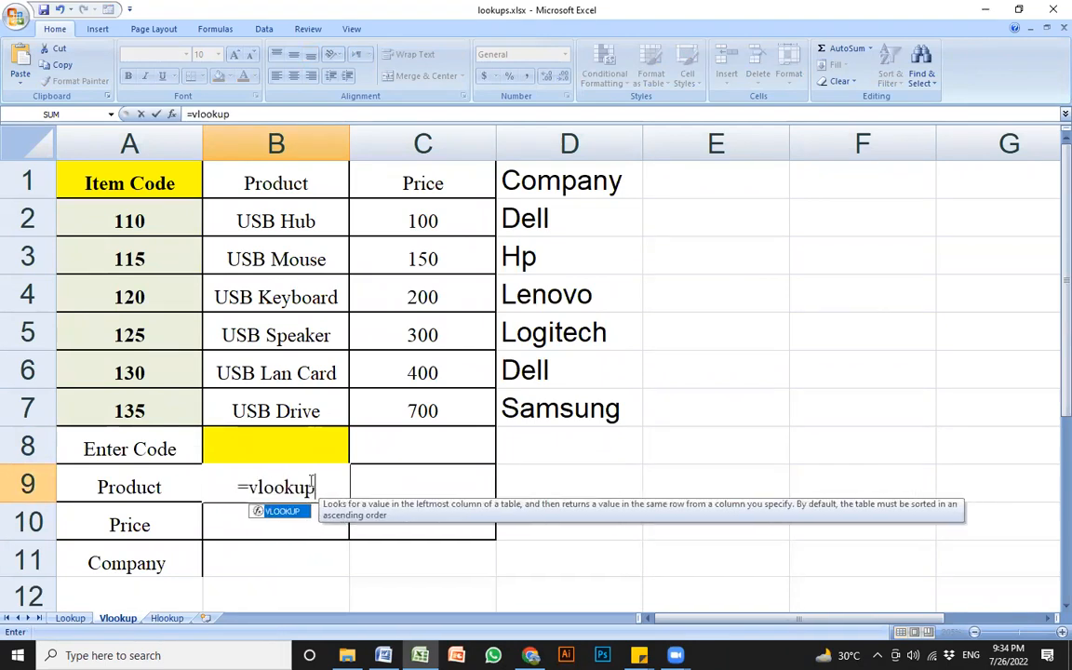
pyautogui.write('(')
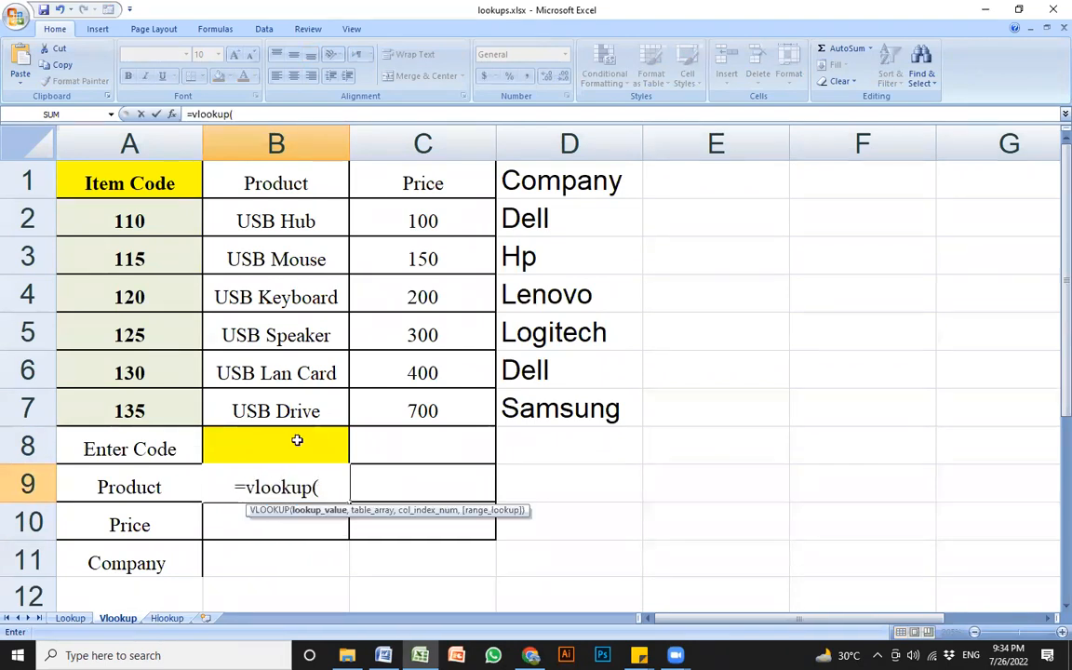
pyautogui.click(297, 440)
pyautogui.write(',')
pyautogui.moveTo(131, 156); pyautogui.dragTo(535, 418)
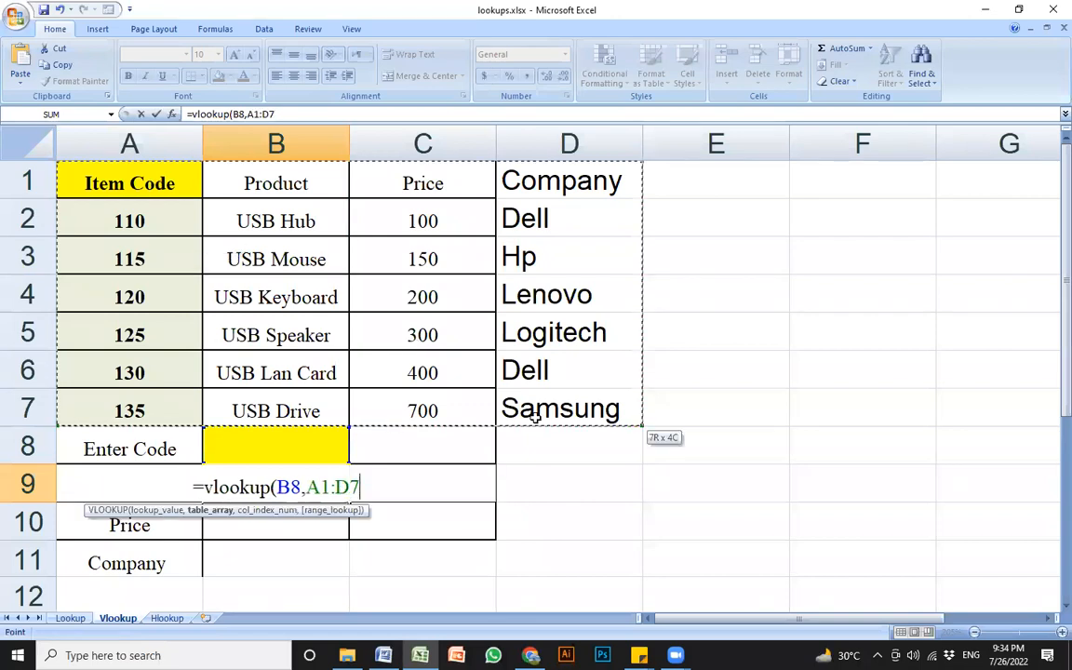
# - Complete the VLOOKUP formula in B9 with column index 2 and range lookup 0 for an exact match
pyautogui.write(',')
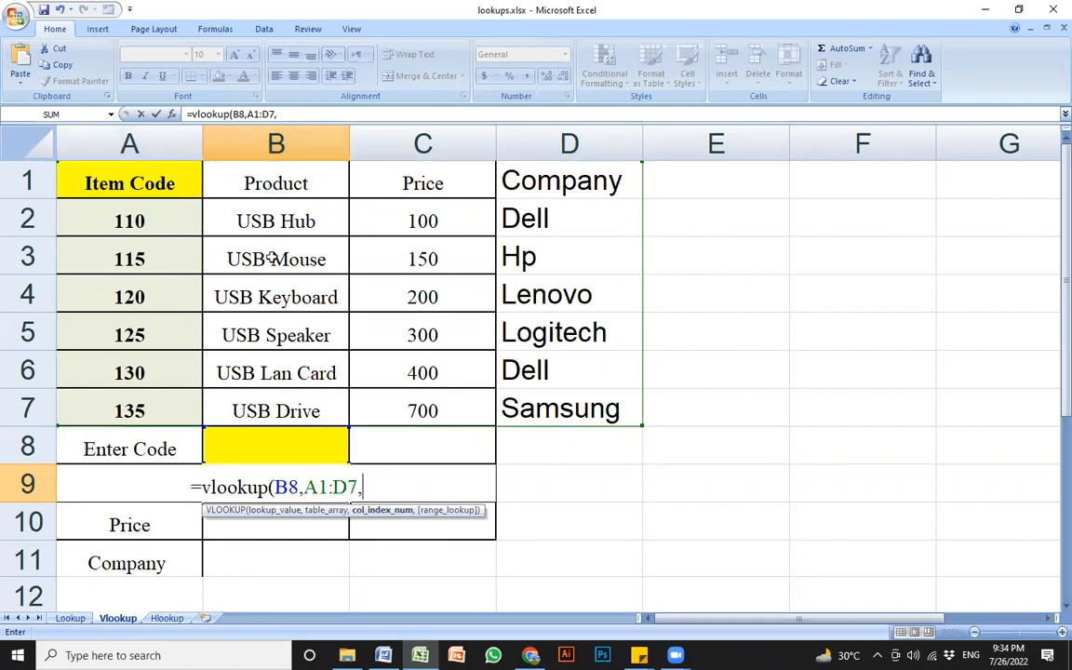
pyautogui.write('2')
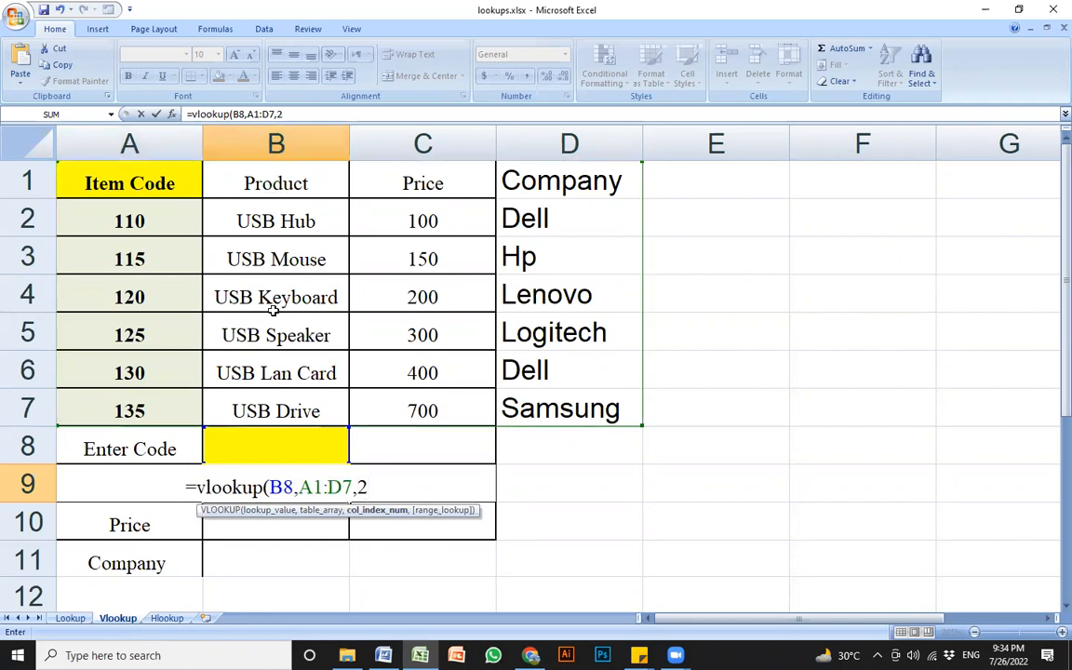
pyautogui.write(',0)')
pyautogui.press('Return')
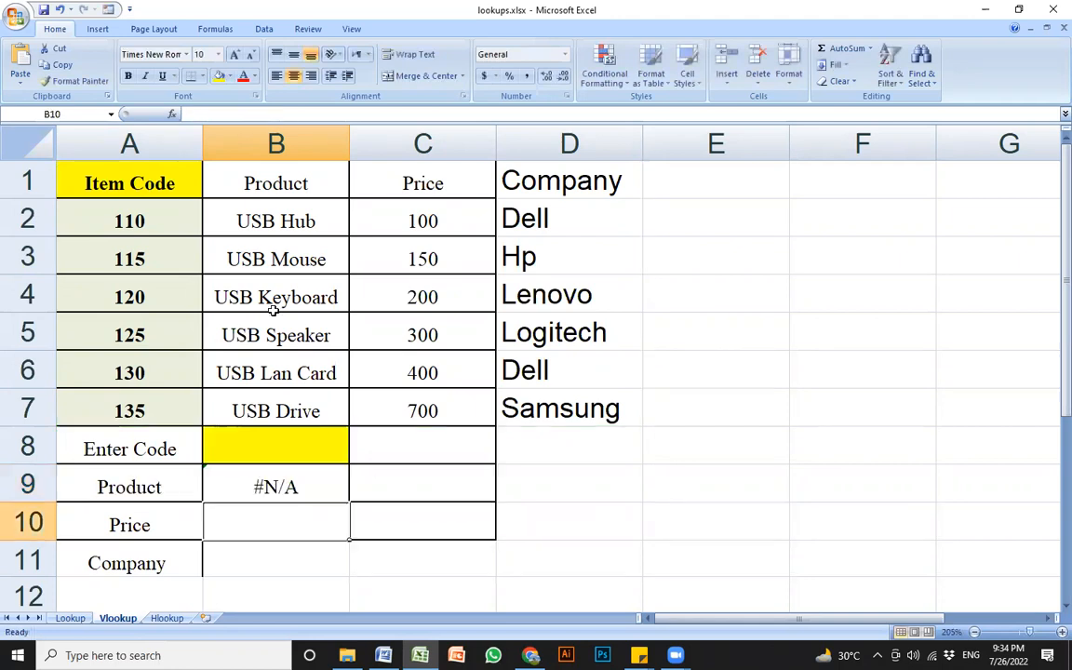
# - Enter item code 115 in B8 to test the Product lookup
pyautogui.click(311, 456)
pyautogui.write('115')
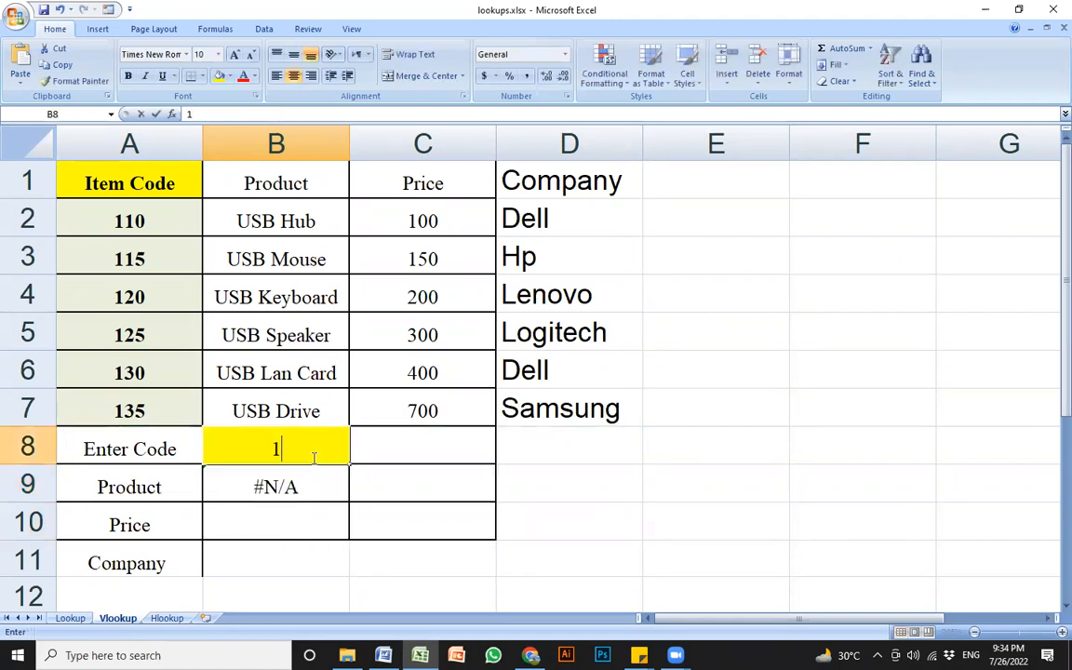
pyautogui.press('Return')
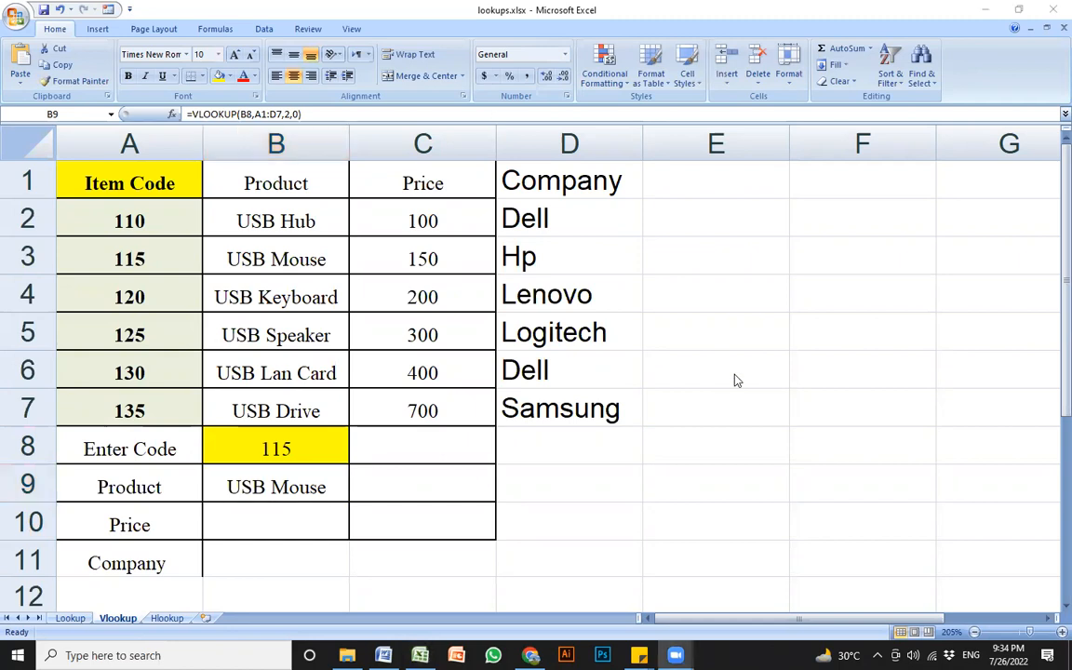
pyautogui.click(535, 475)
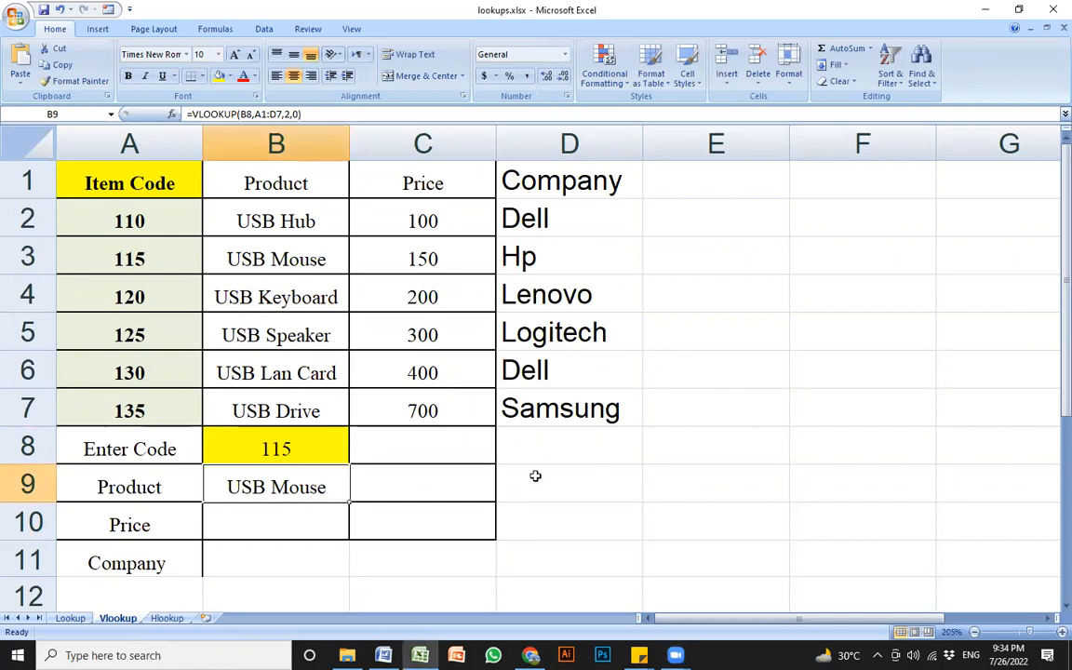